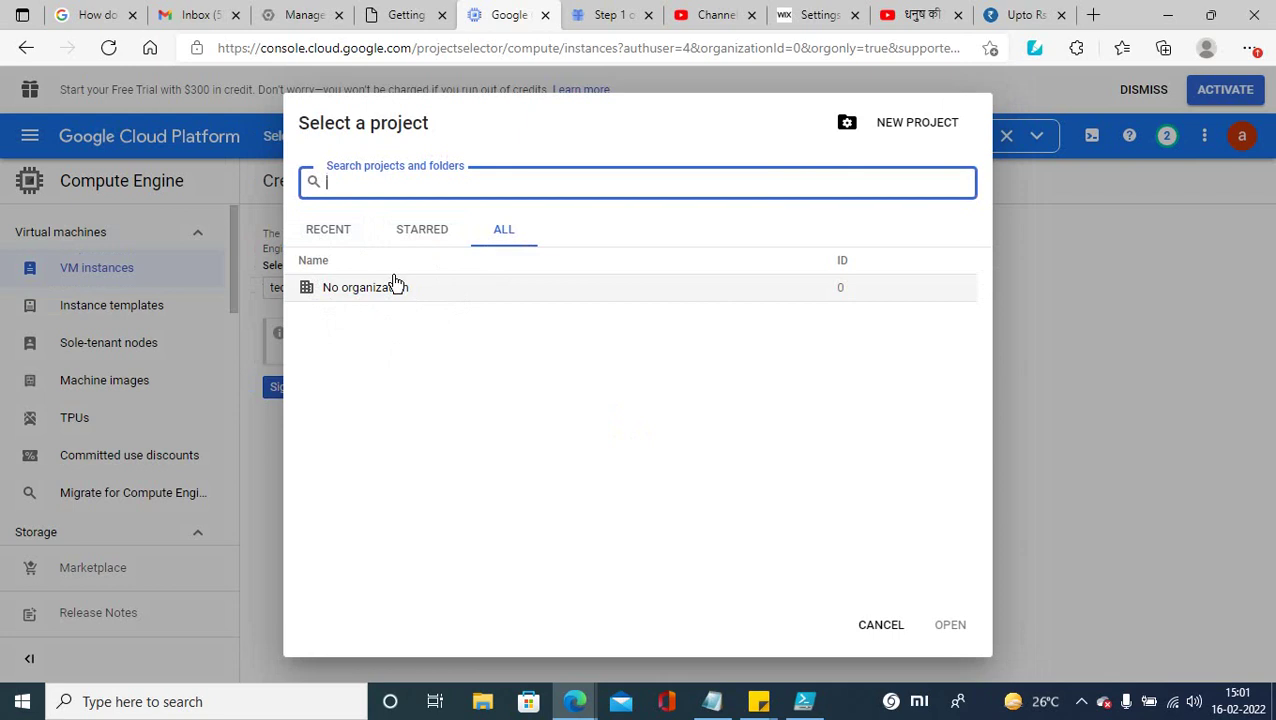
Step: Cancel the Select a project dialog and bring the Manage resources tab to the front
left_click(876, 626)
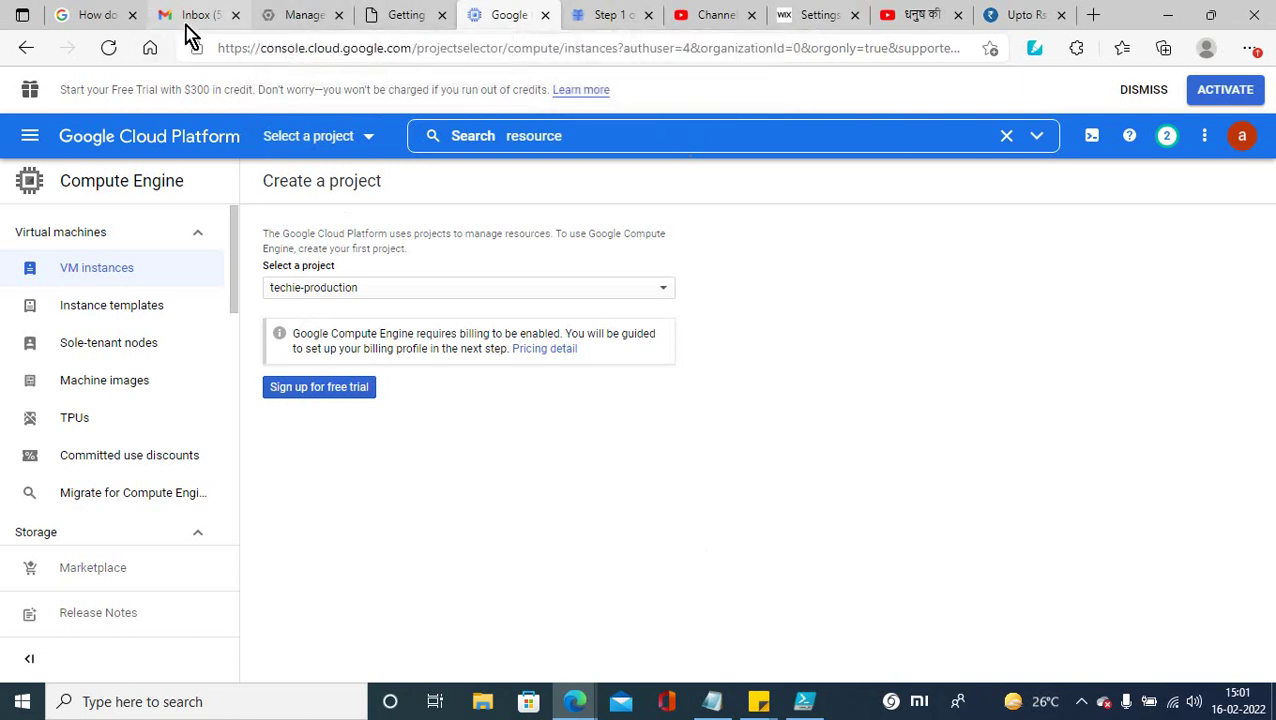
left_click(296, 16)
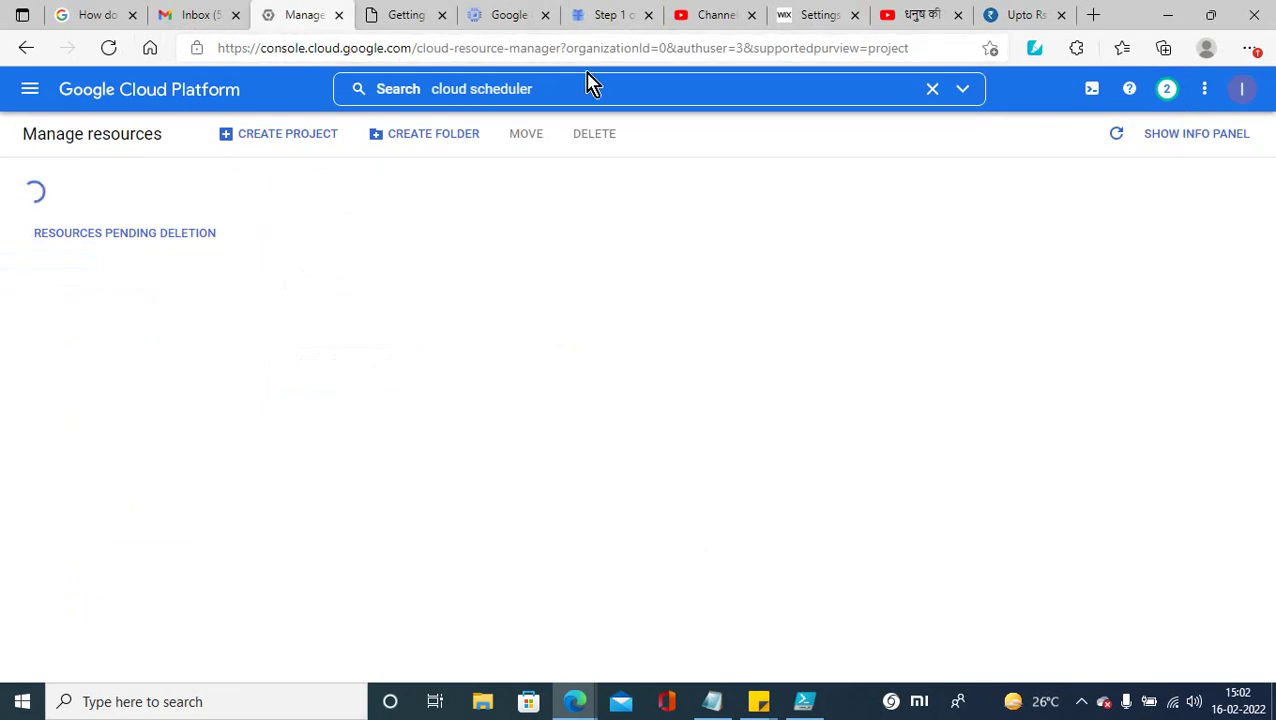
Step: Choose techie-production as the Compute Engine project and start the free trial signup
left_click(497, 25)
left_click(370, 290)
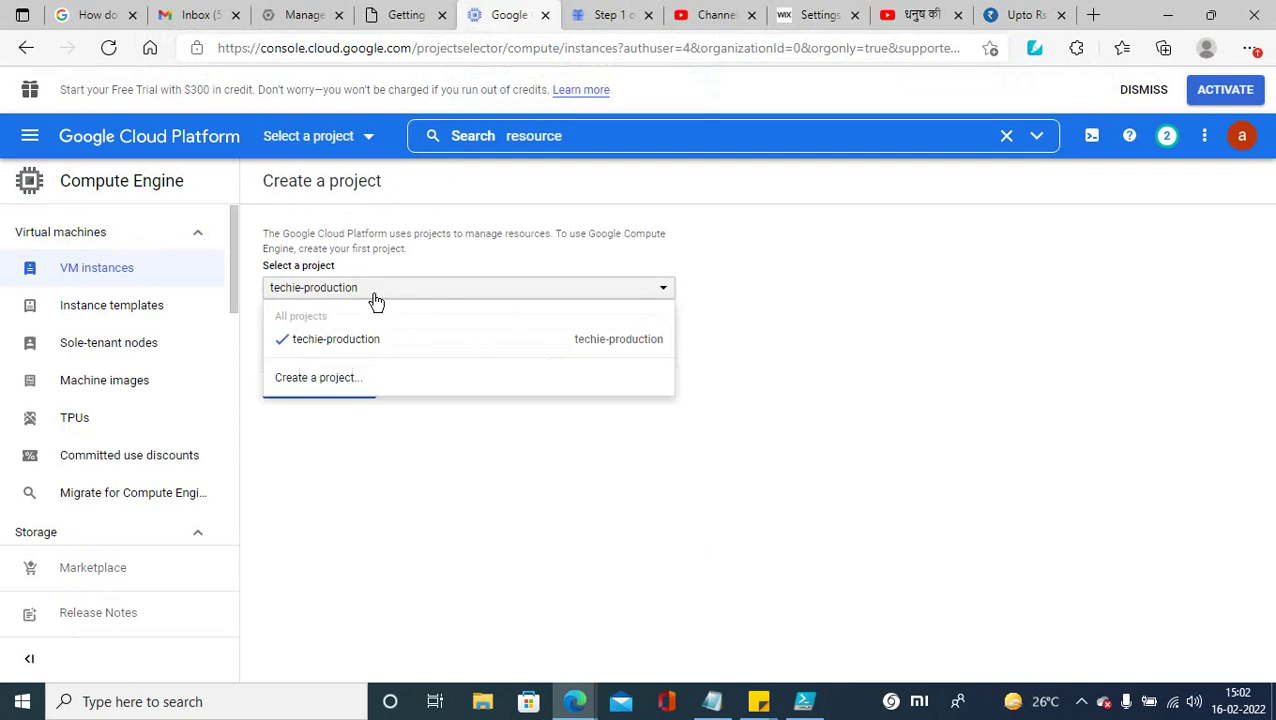
left_click(312, 342)
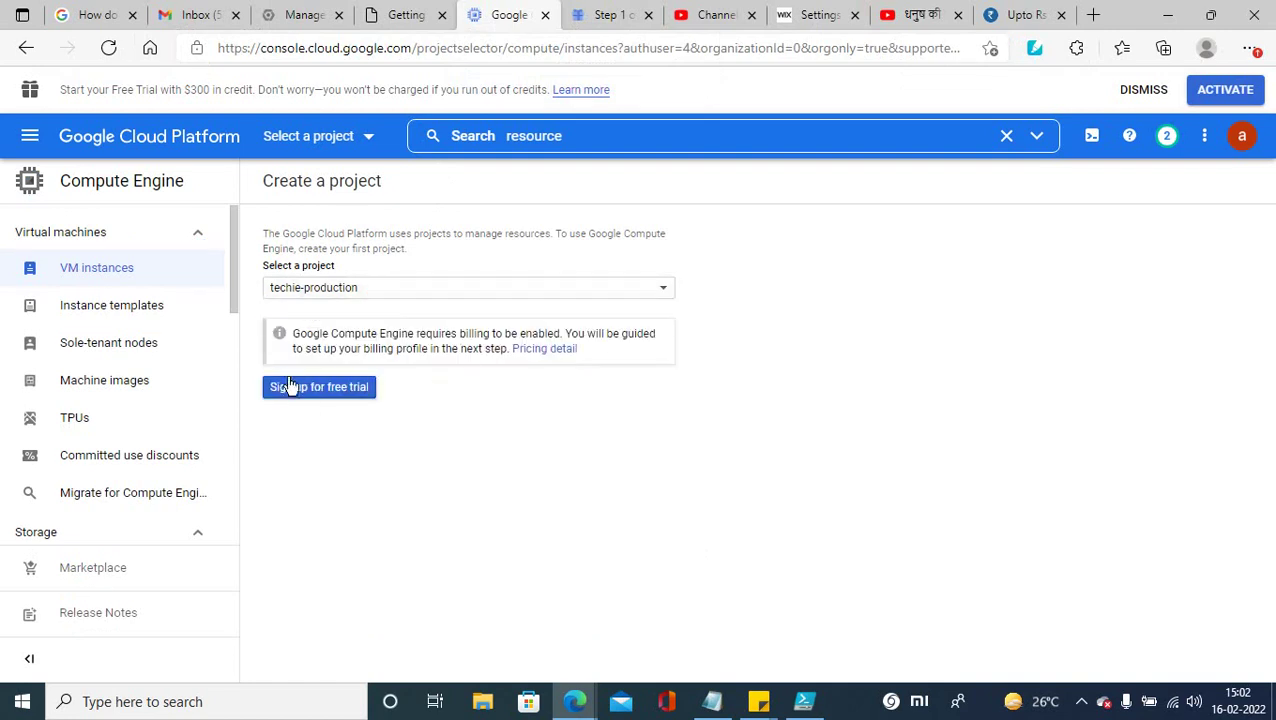
left_click(300, 388)
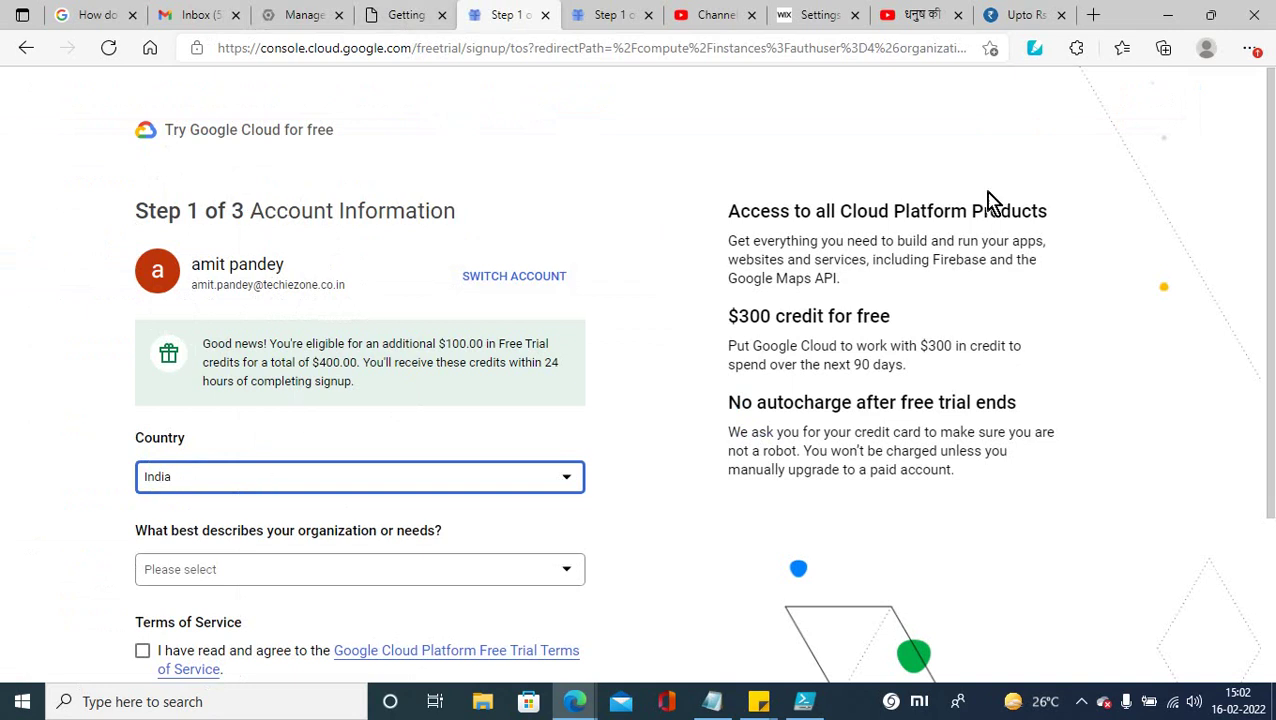
Step: Check which Google accounts are signed in on the Google Admin page, then return to signup
left_click(405, 16)
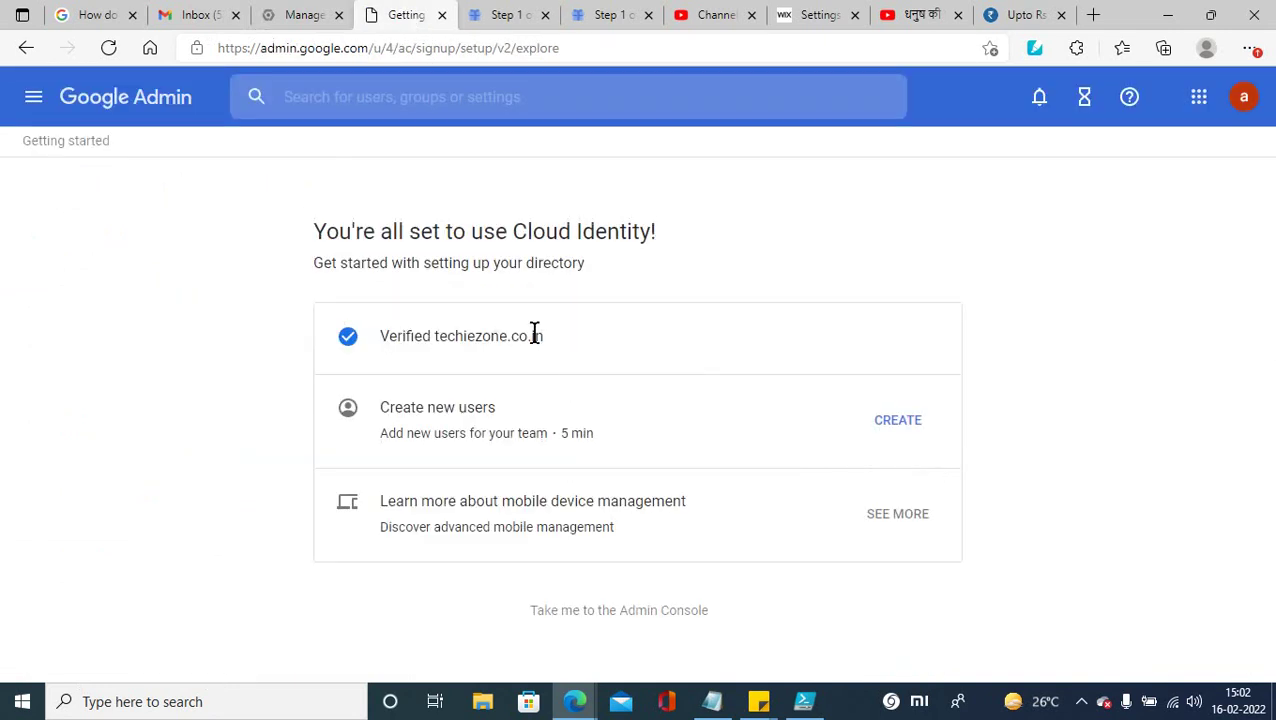
left_click(1244, 97)
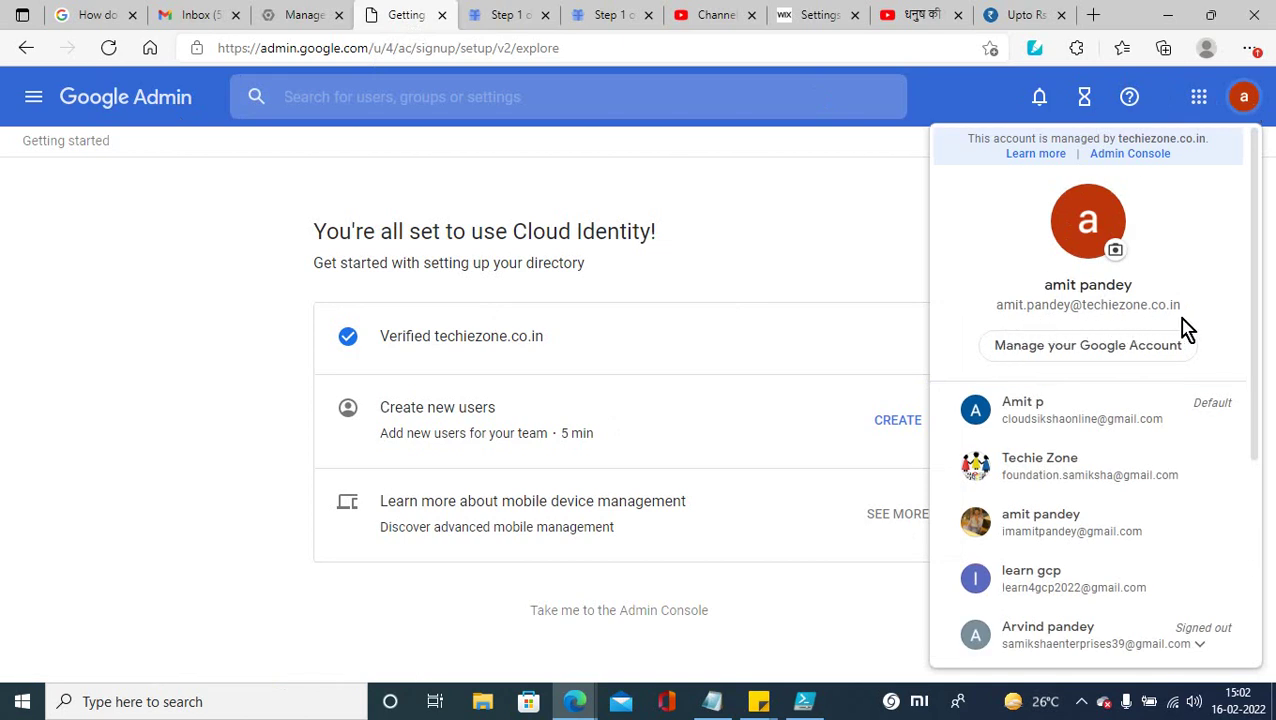
left_click(736, 230)
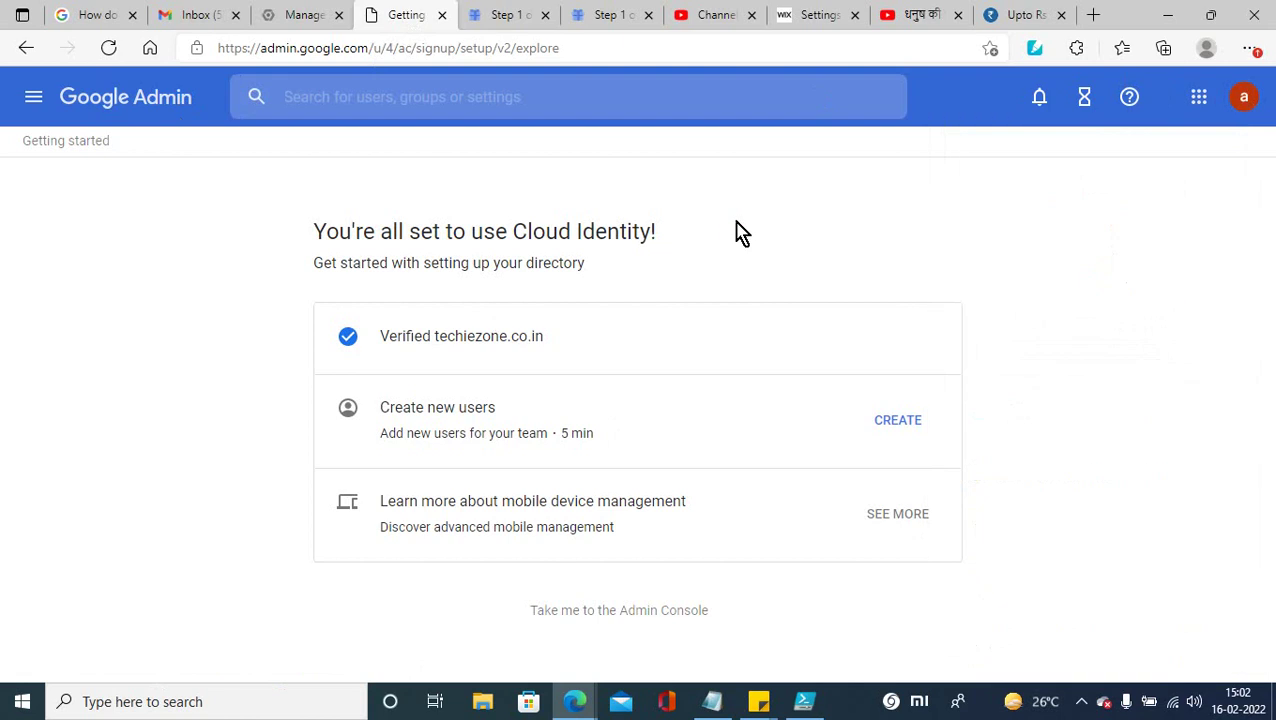
left_click(483, 20)
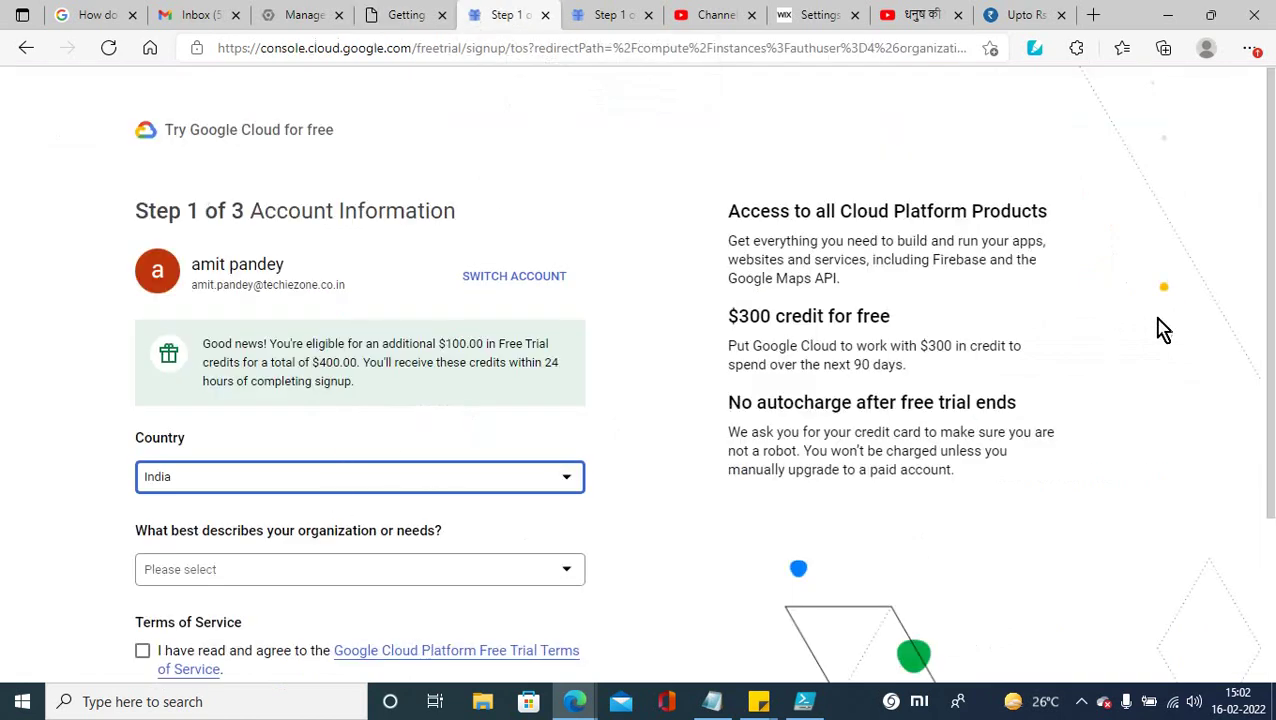
Step: Set the organization type to Startup, accept the terms, and continue to identity verification
scroll(1260, 396, "down", 2)
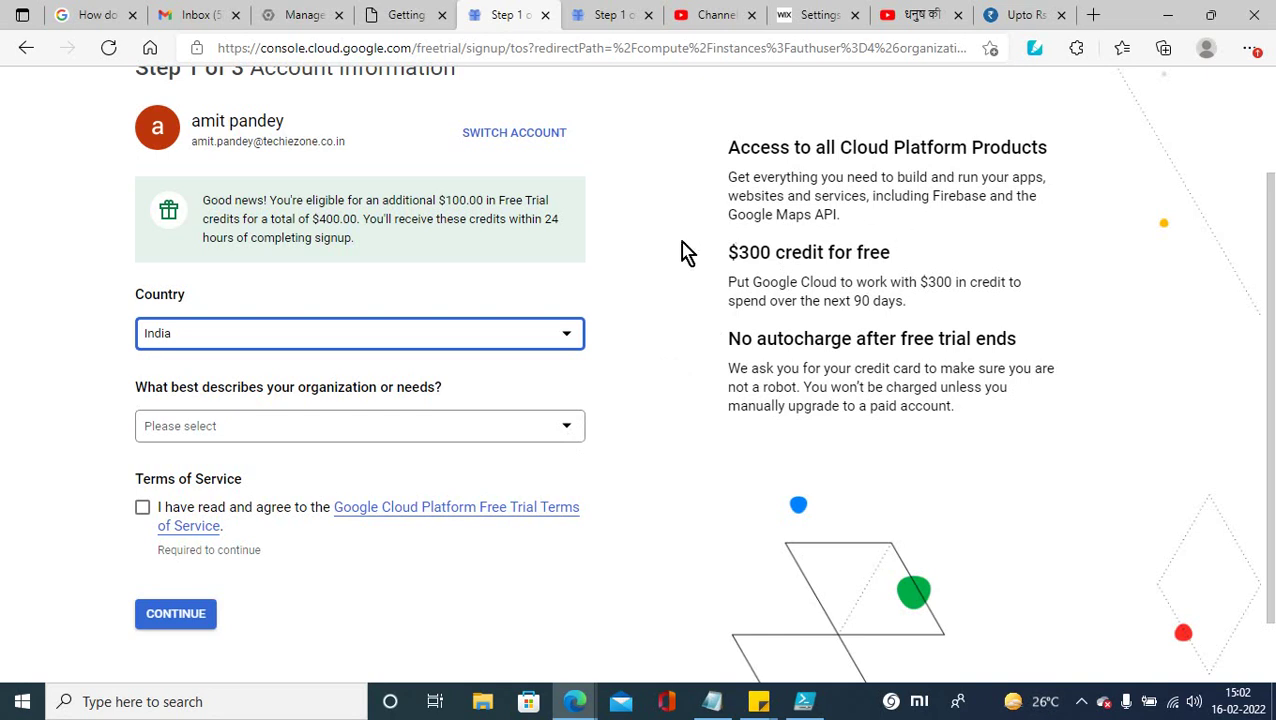
left_click(385, 436)
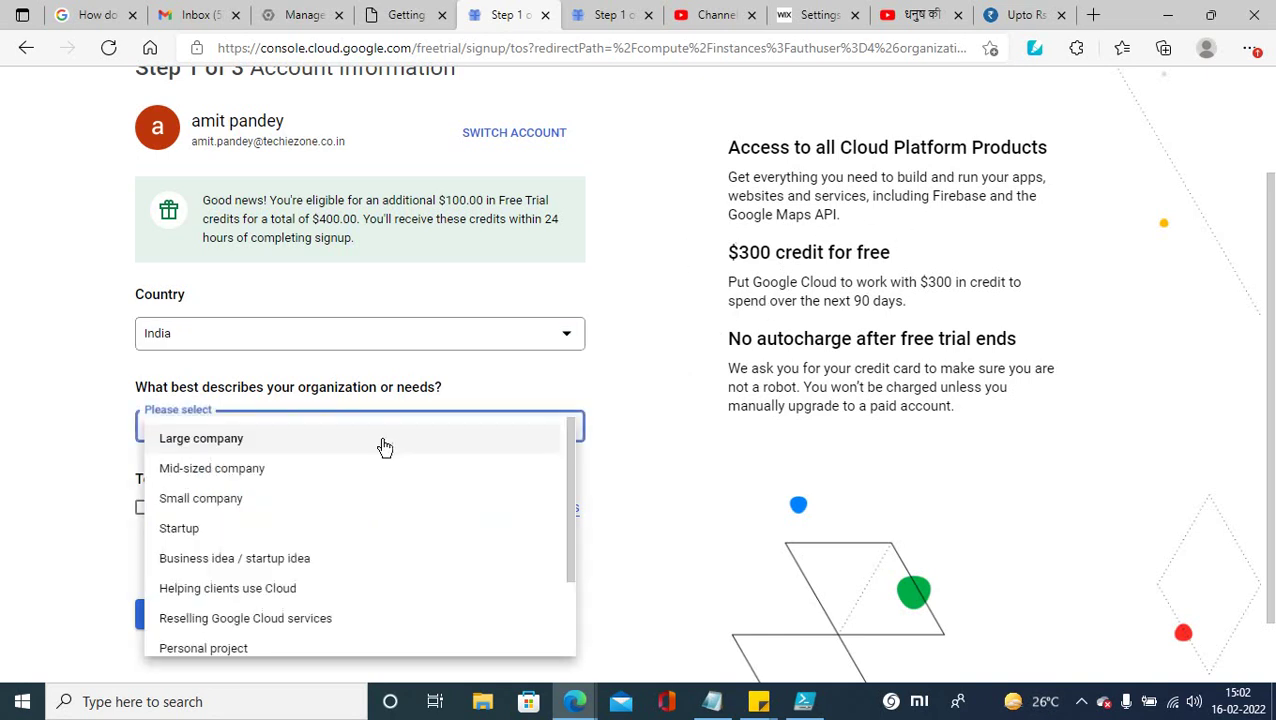
left_click(190, 530)
left_click(142, 508)
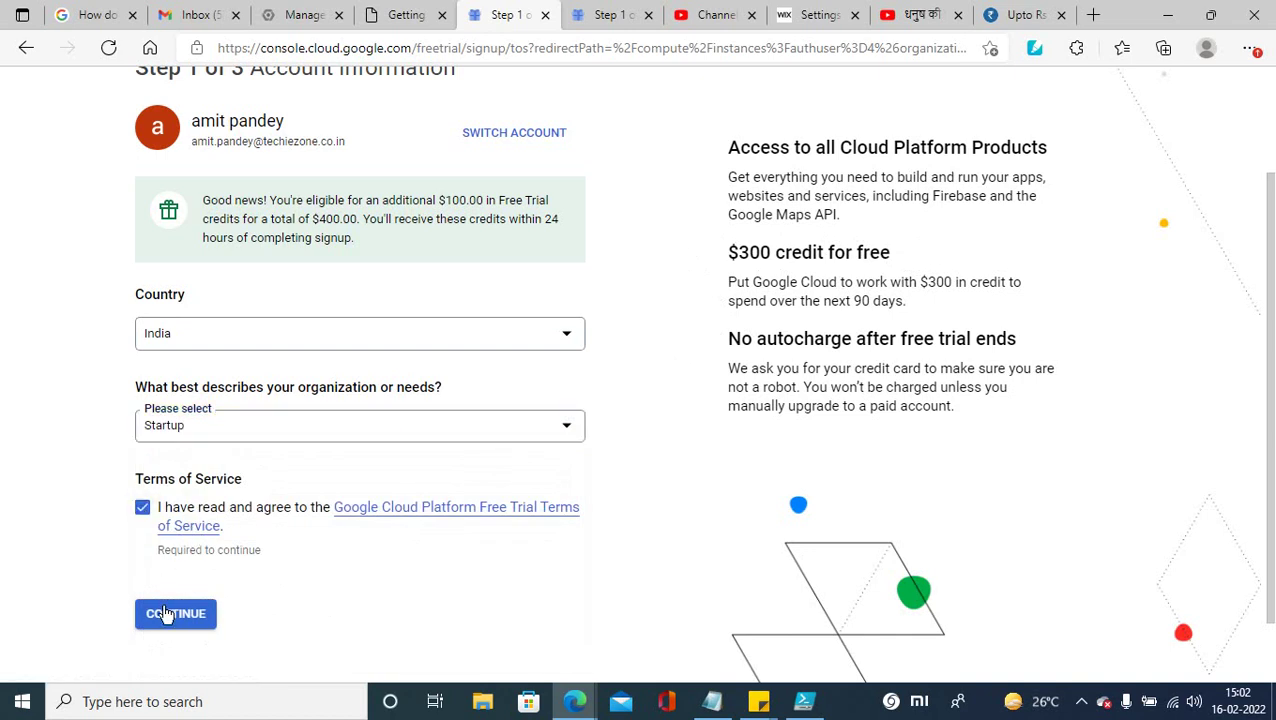
left_click(165, 614)
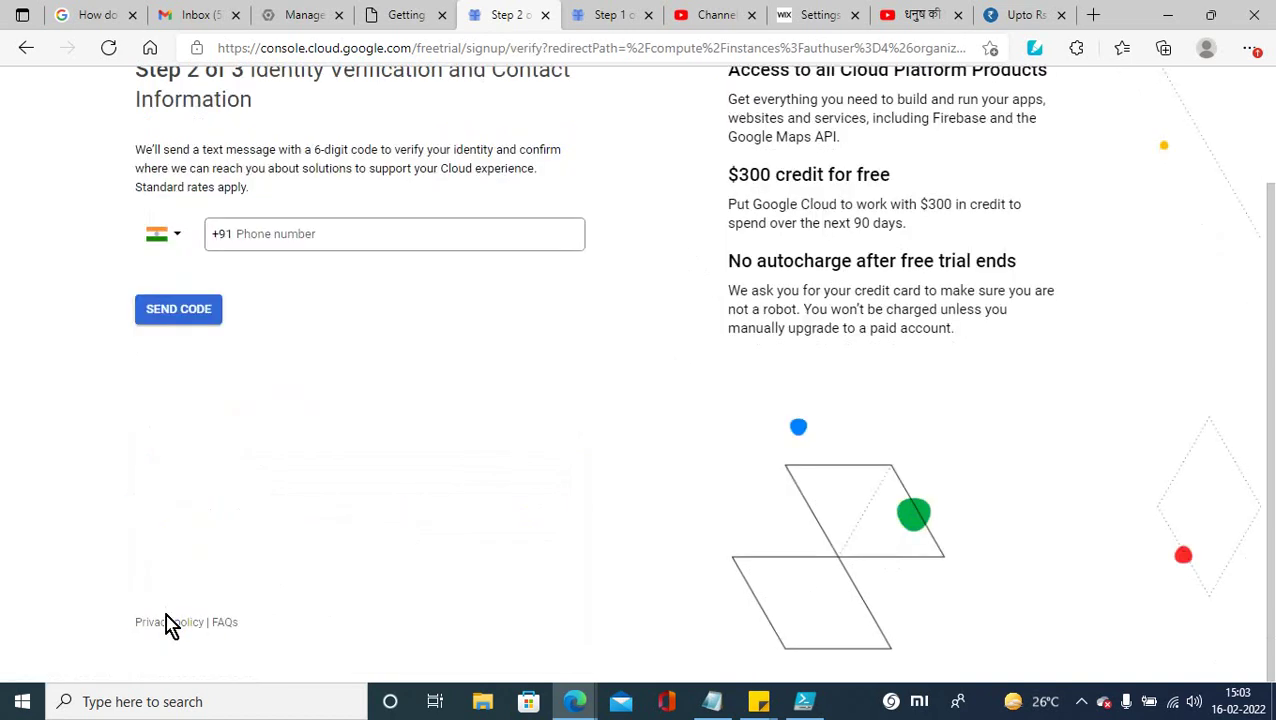
Step: Enter the contact phone number, correcting a mistyped attempt, and send the verification code
left_click(286, 229)
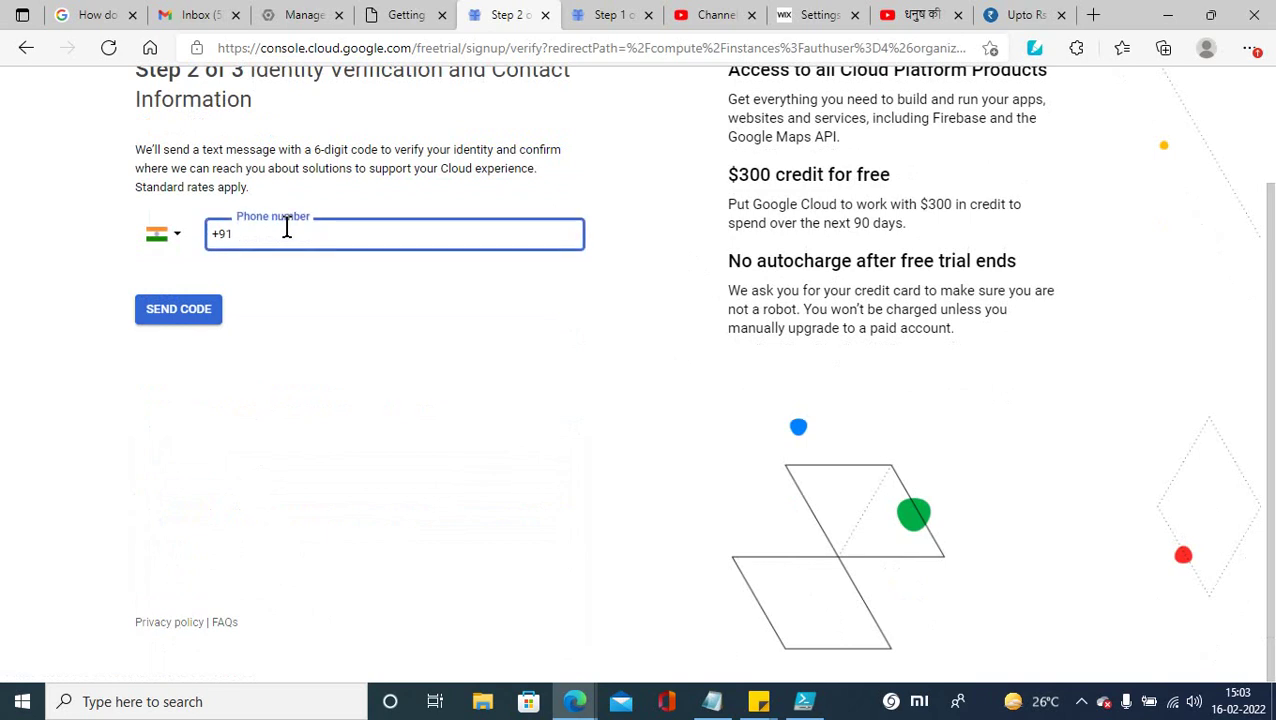
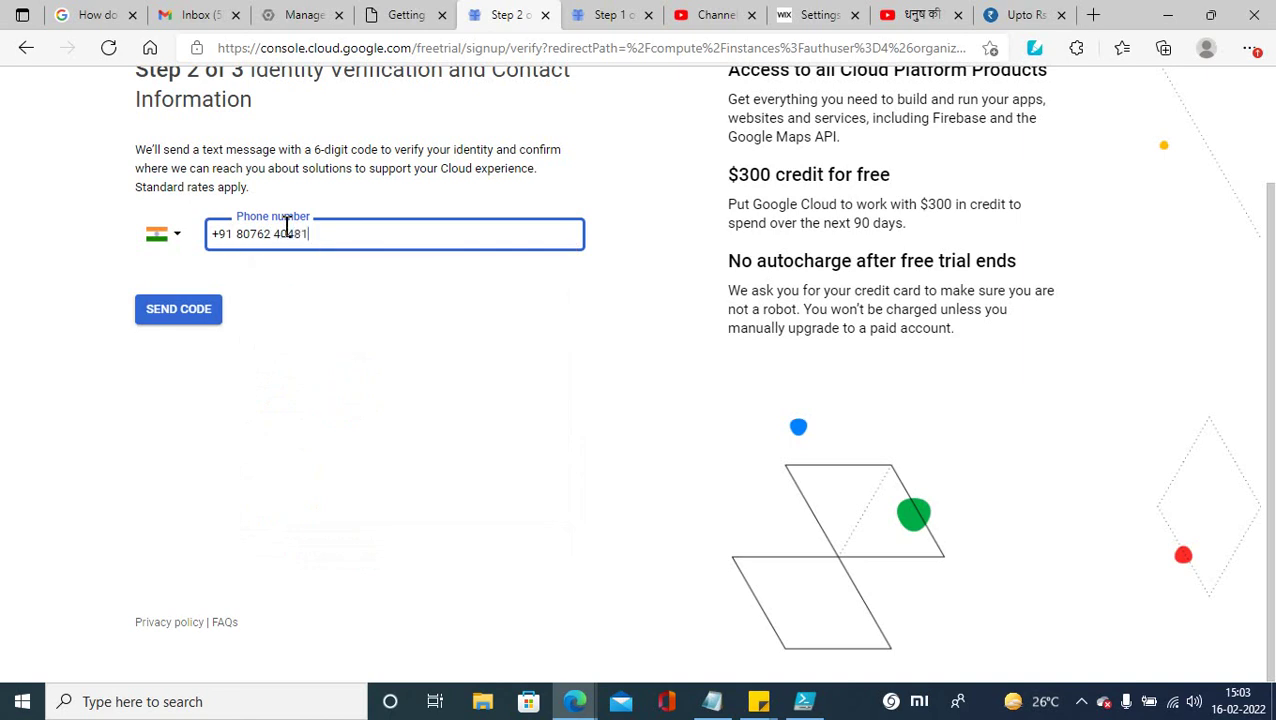
left_click(179, 311)
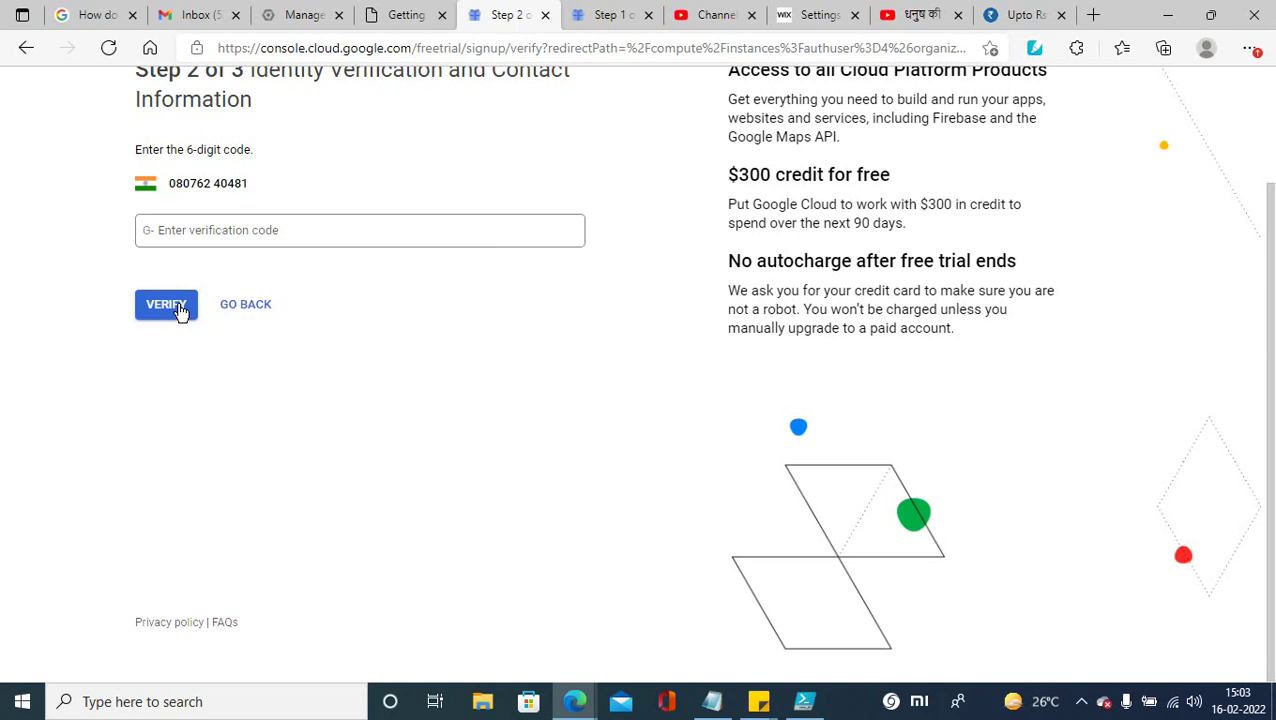
Step: Fill in the 6-digit verification code fetched via the system tray to reach Payment Information
left_click(197, 233)
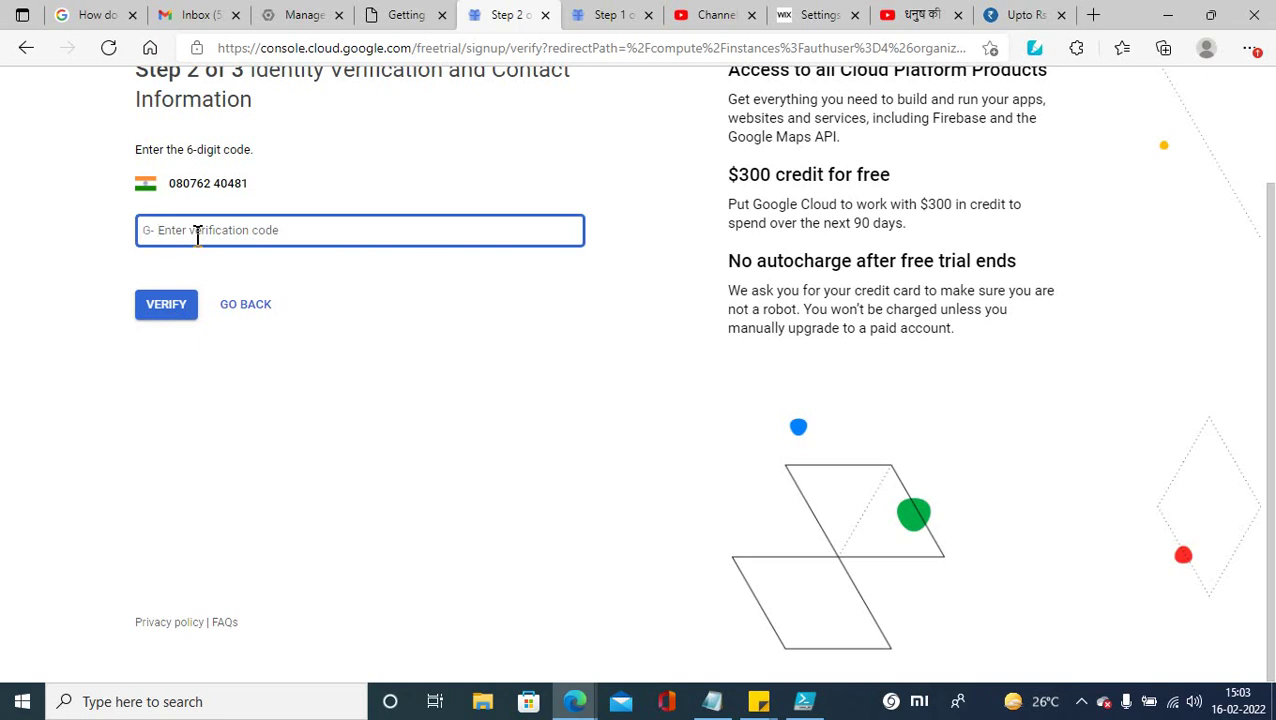
left_click(1083, 704)
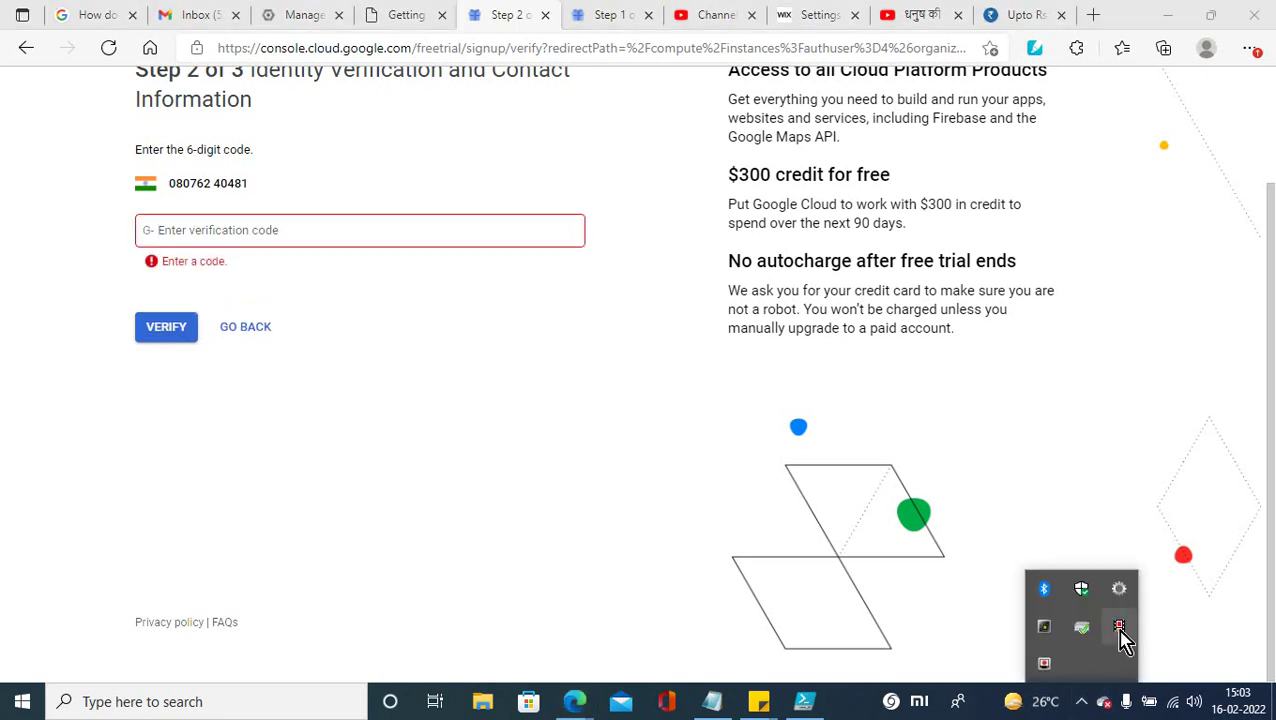
left_click(1119, 641)
left_click_drag(1270, 478, 1248, 328)
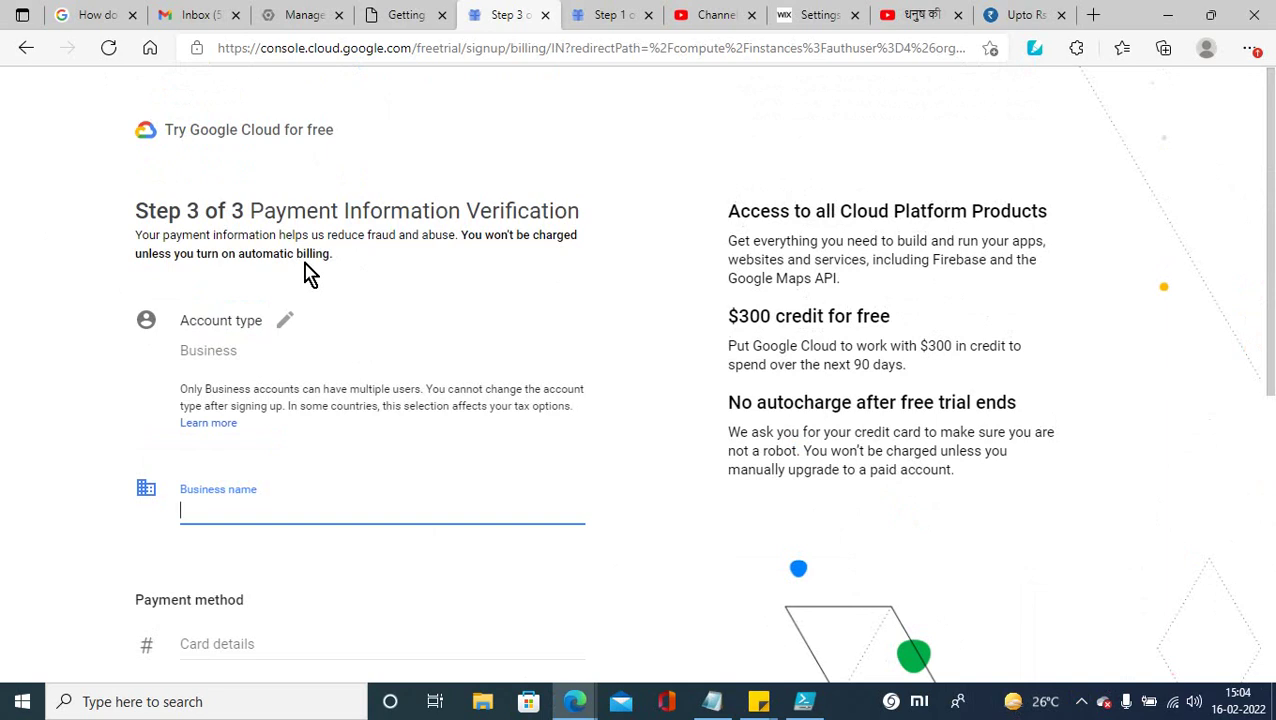
Step: Fill in the billing address and payment card details on the payment step
type("echizone")
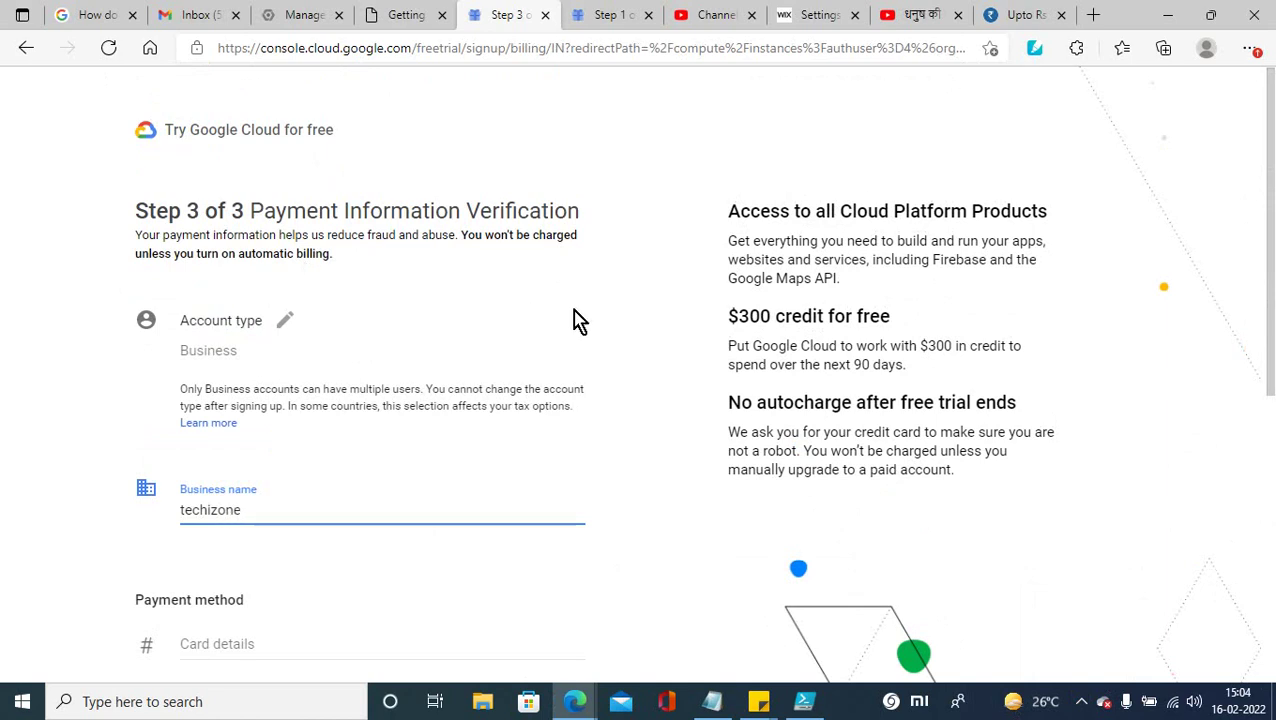
left_click_drag(1266, 280, 1259, 507)
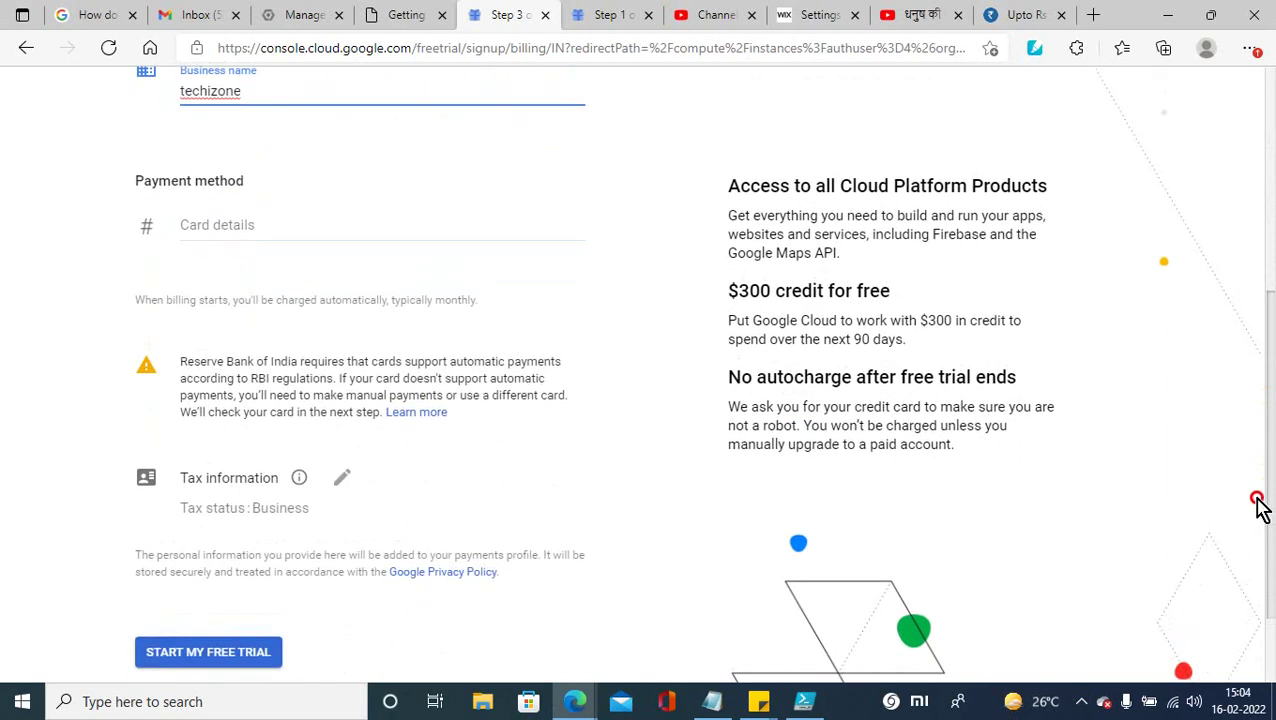
left_click(200, 228)
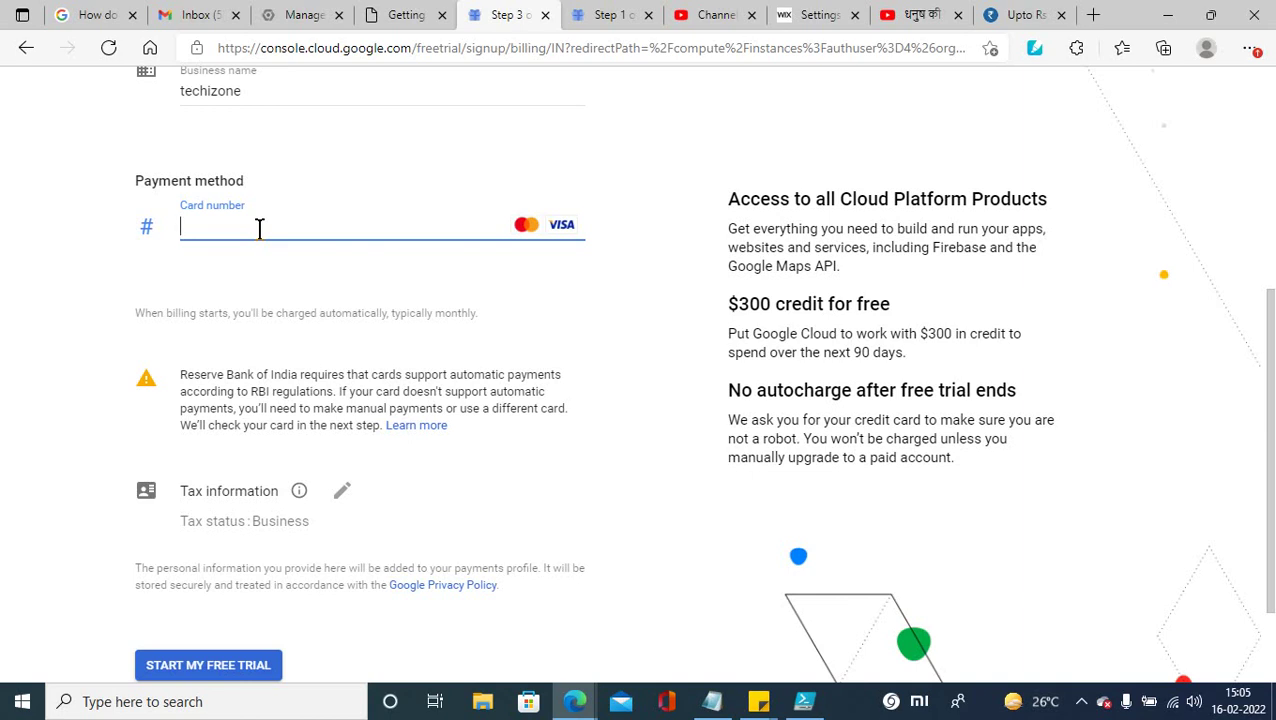
left_click(1082, 704)
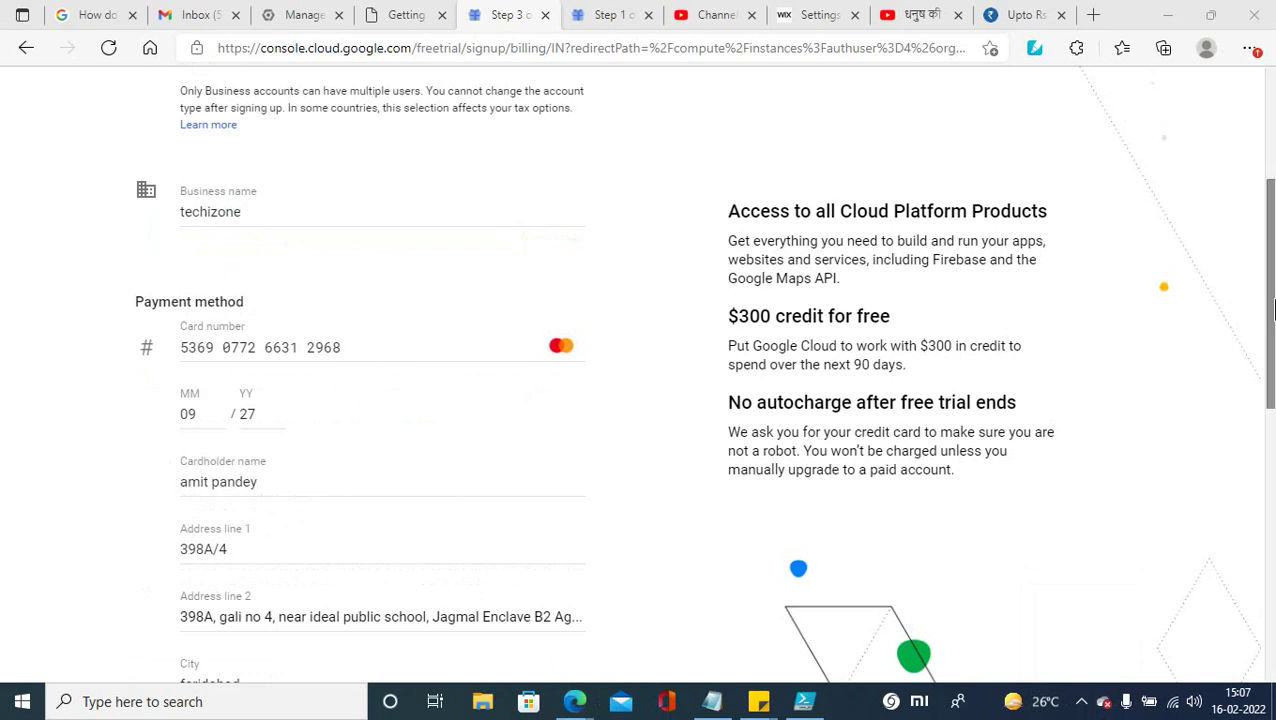
left_click_drag(1272, 305, 1272, 535)
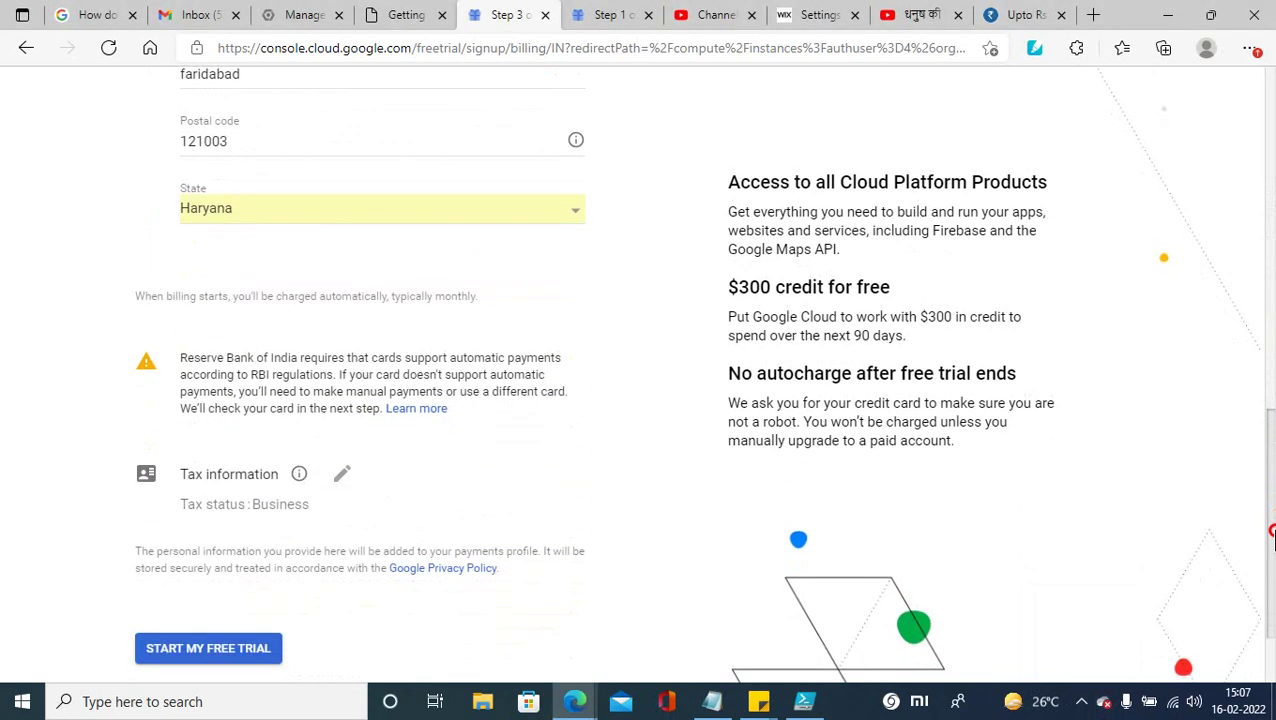
Step: Start the free trial and submit the card security code in Verify Mastercard
left_click(186, 655)
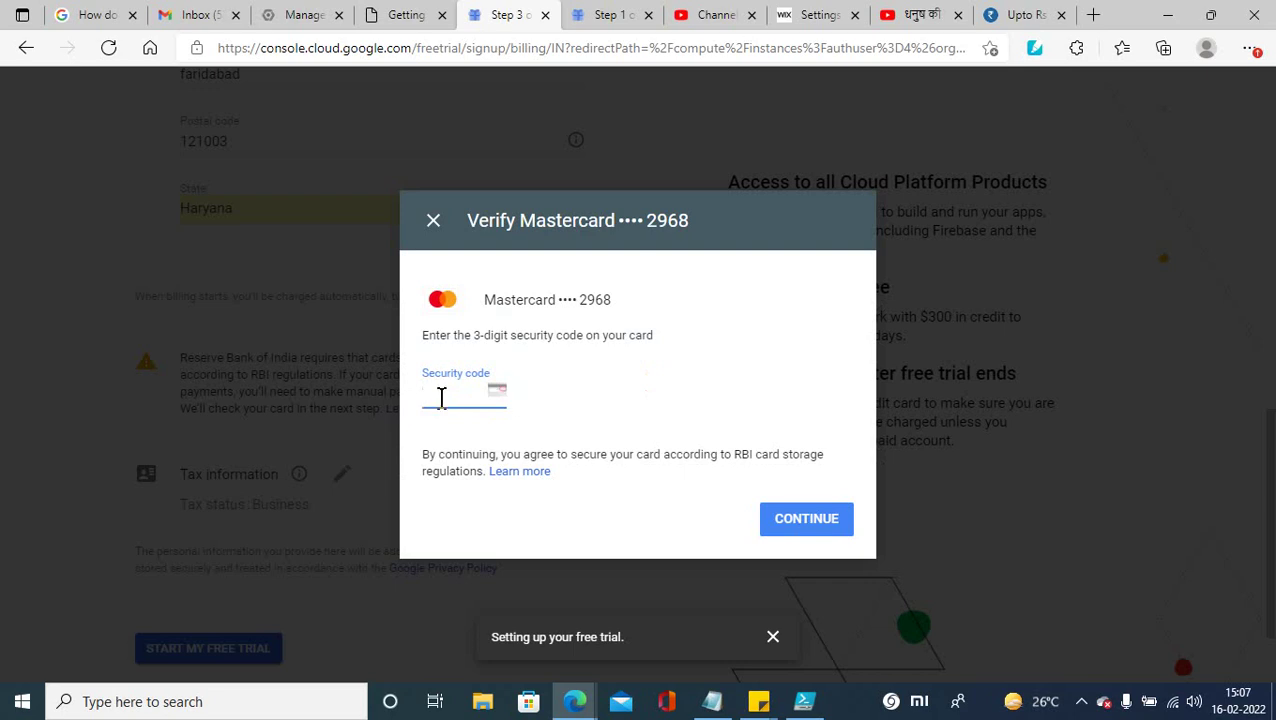
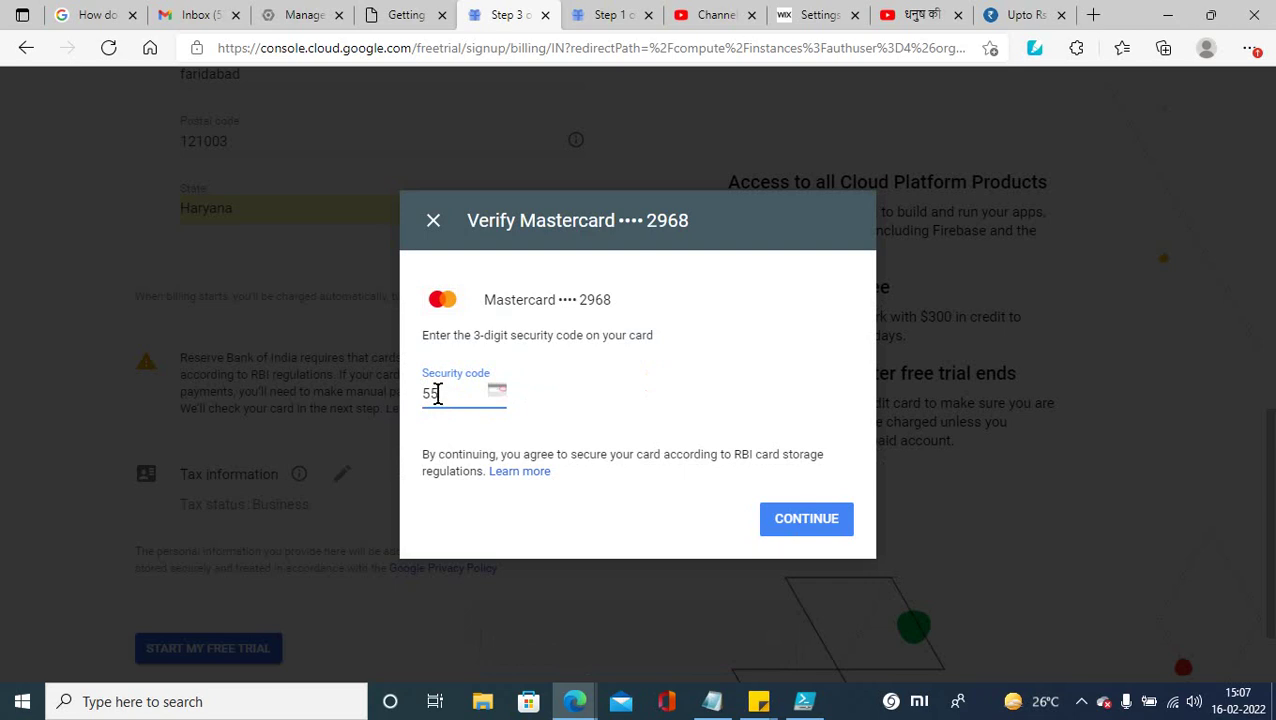
left_click(1082, 708)
left_click(1119, 628)
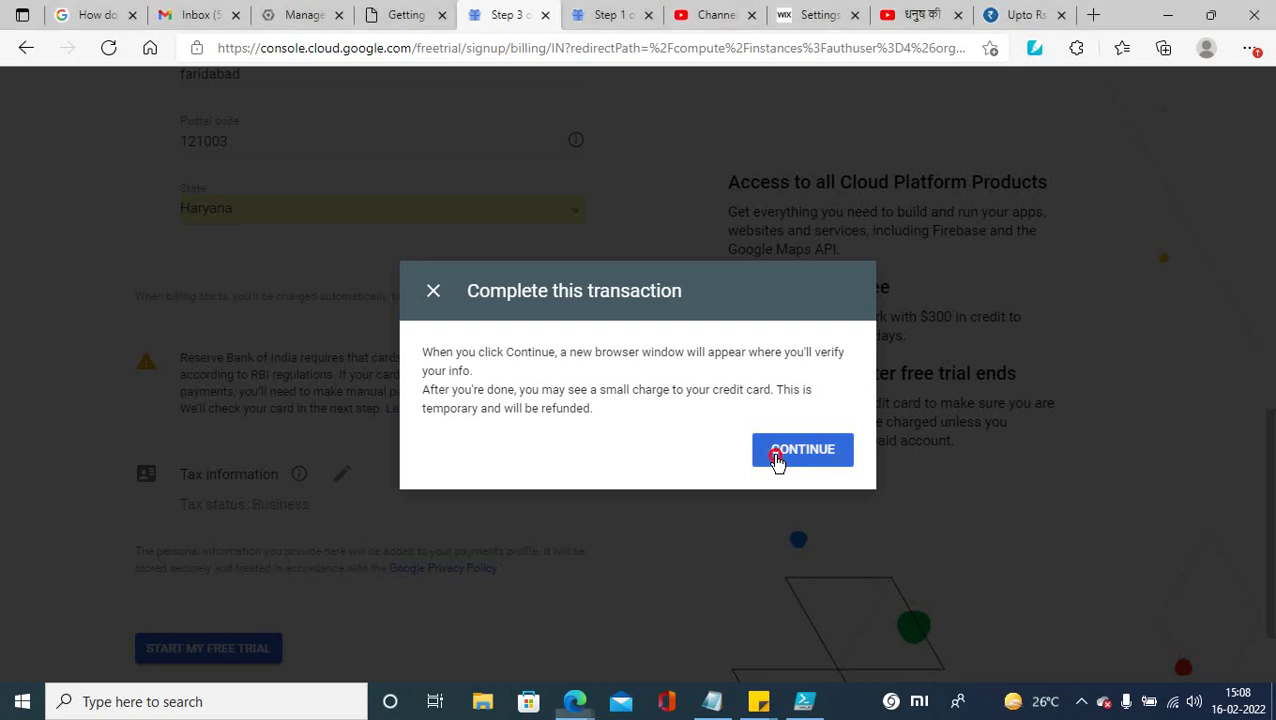
left_click(779, 462)
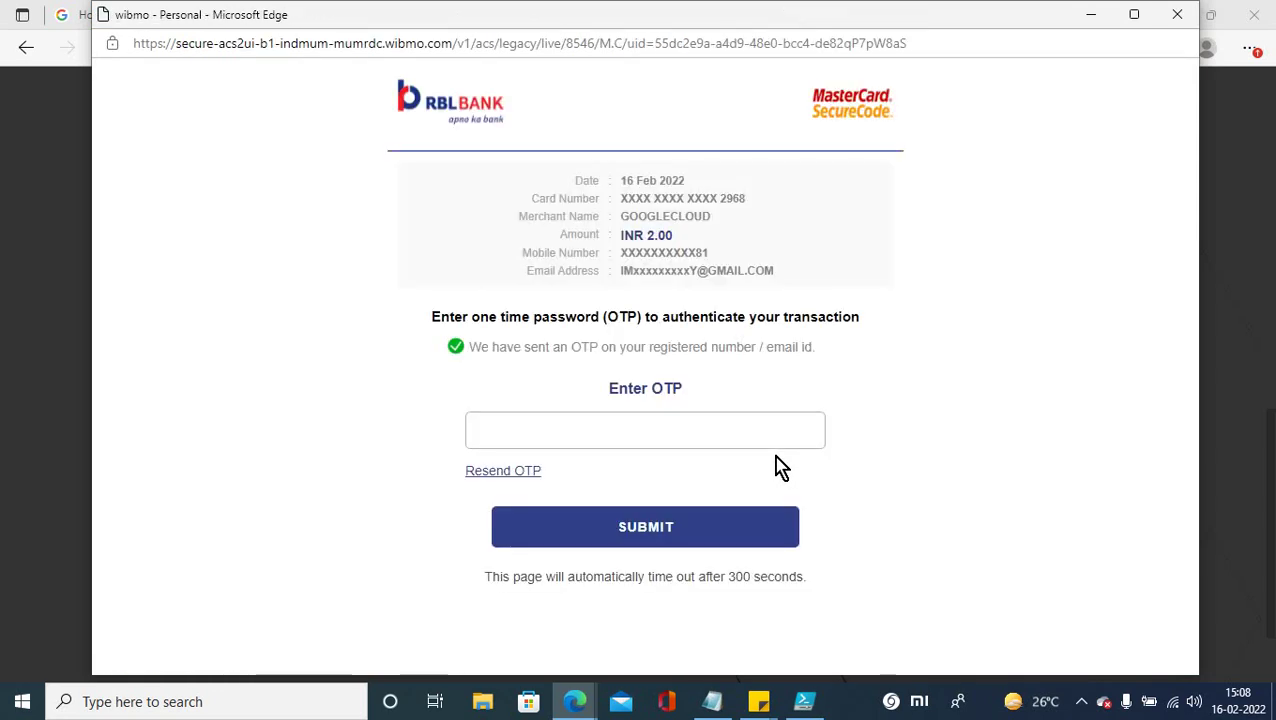
Step: Enter the bank's one-time password to authorise the INR 2.00 charge and submit it
left_click(564, 436)
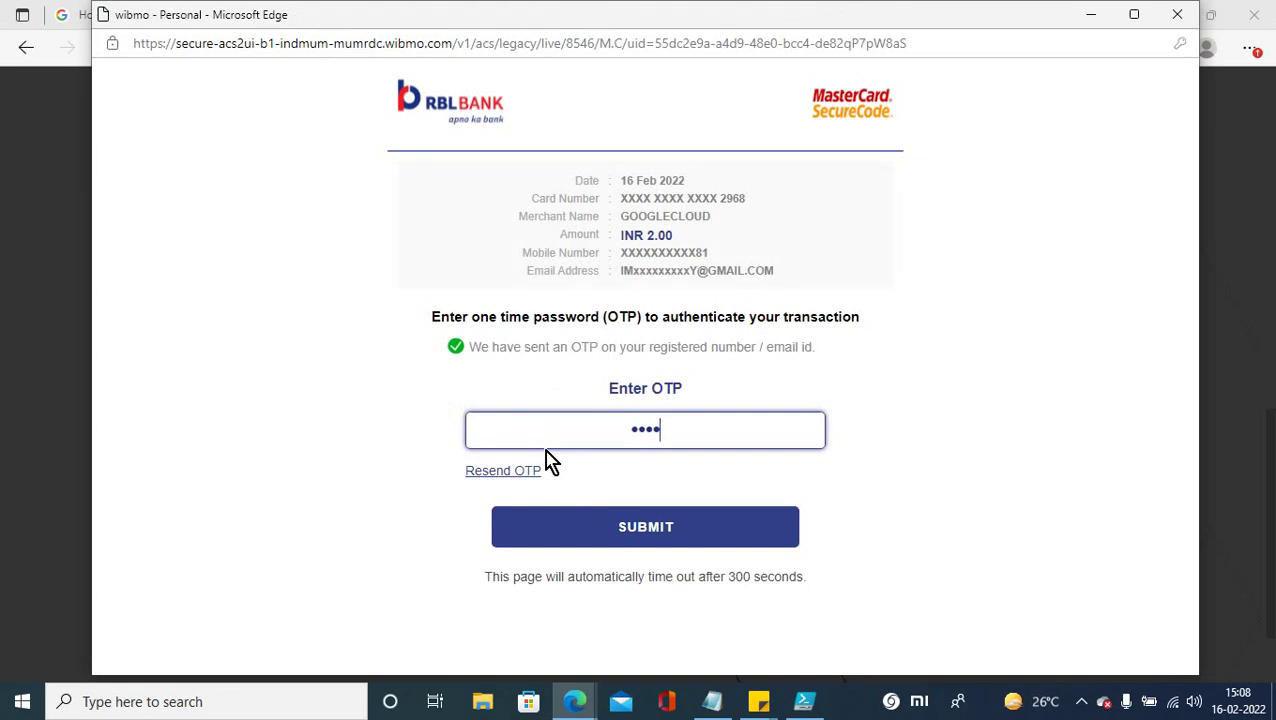
left_click(571, 526)
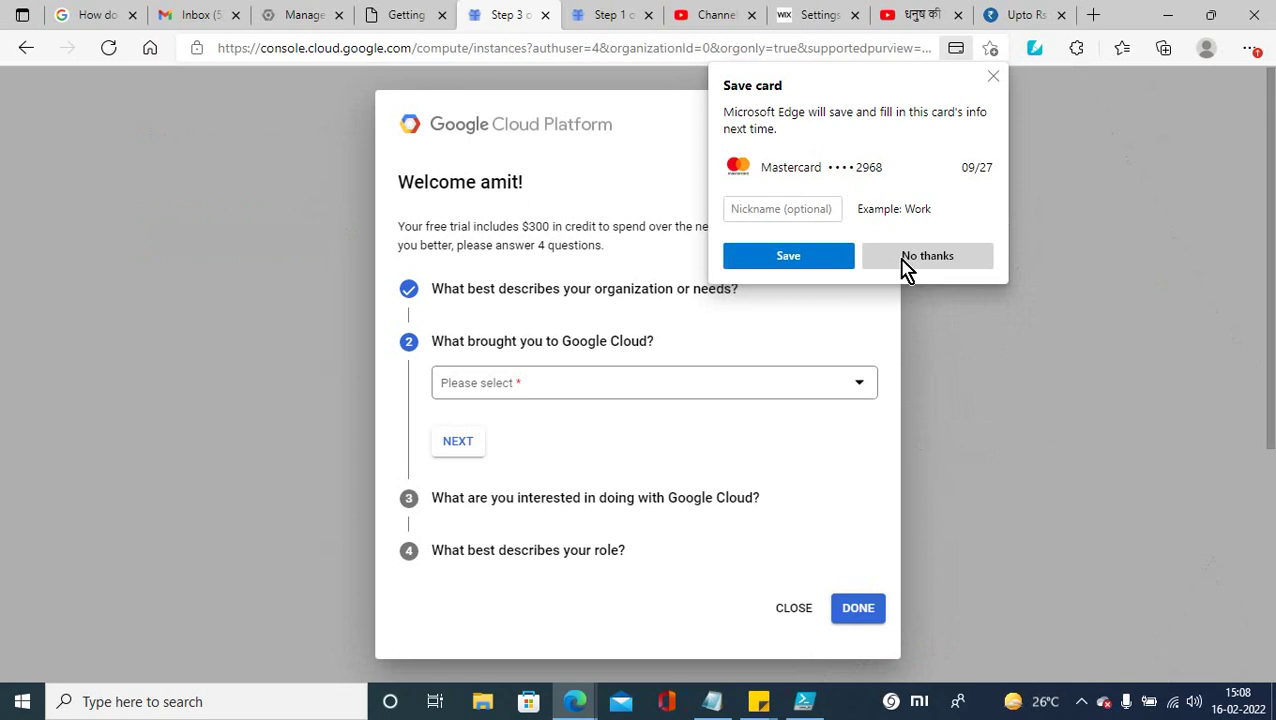
Step: Decline saving the card and answer the first welcome question with Learn more / explore
left_click(905, 265)
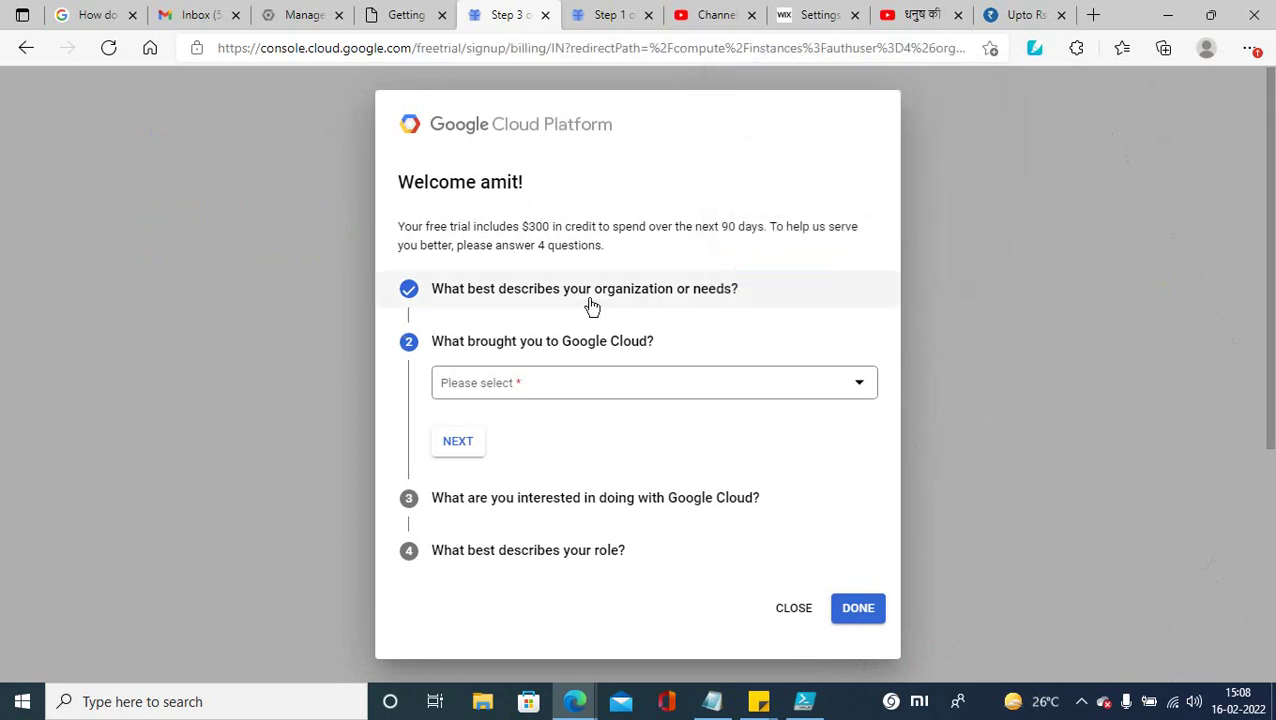
left_click(622, 389)
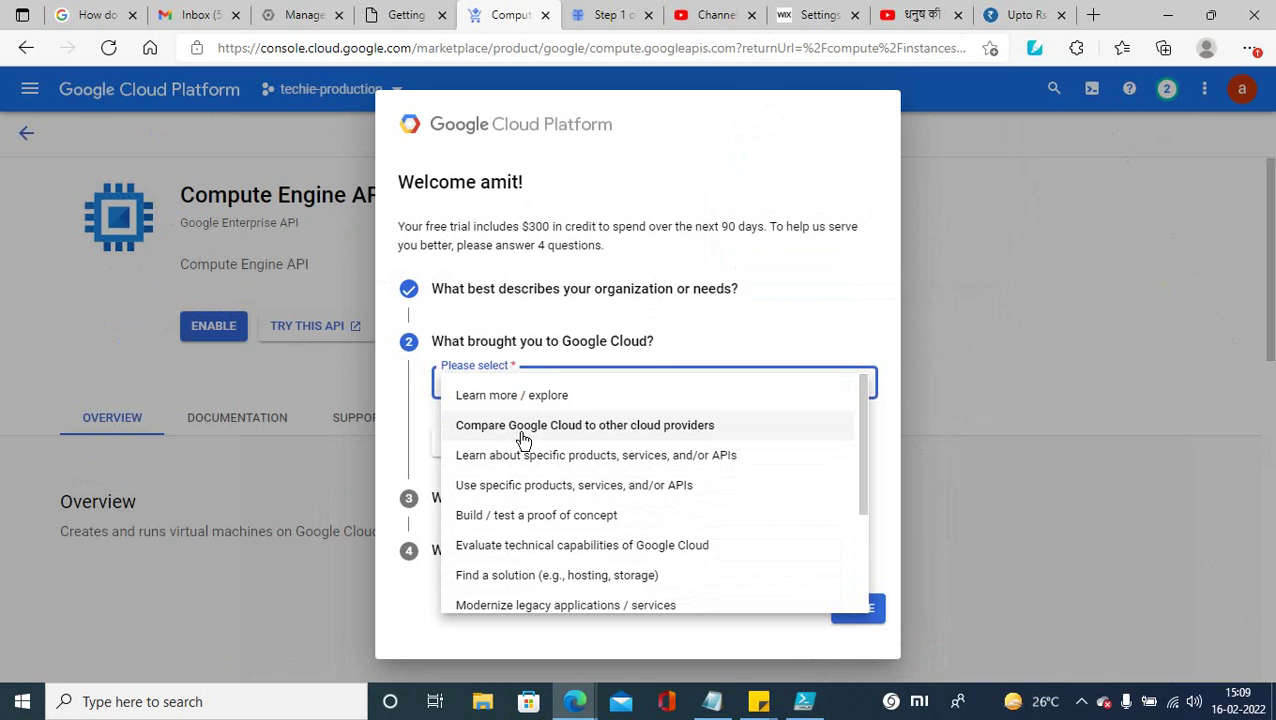
left_click(531, 400)
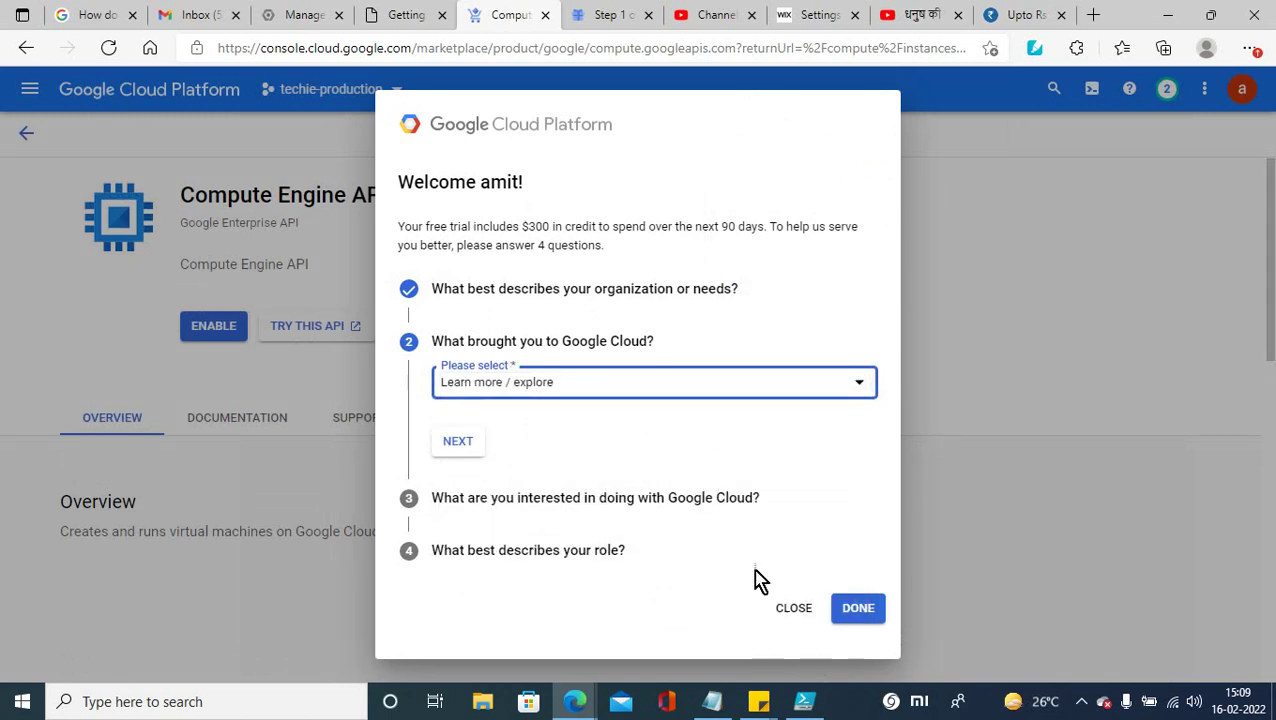
left_click(463, 450)
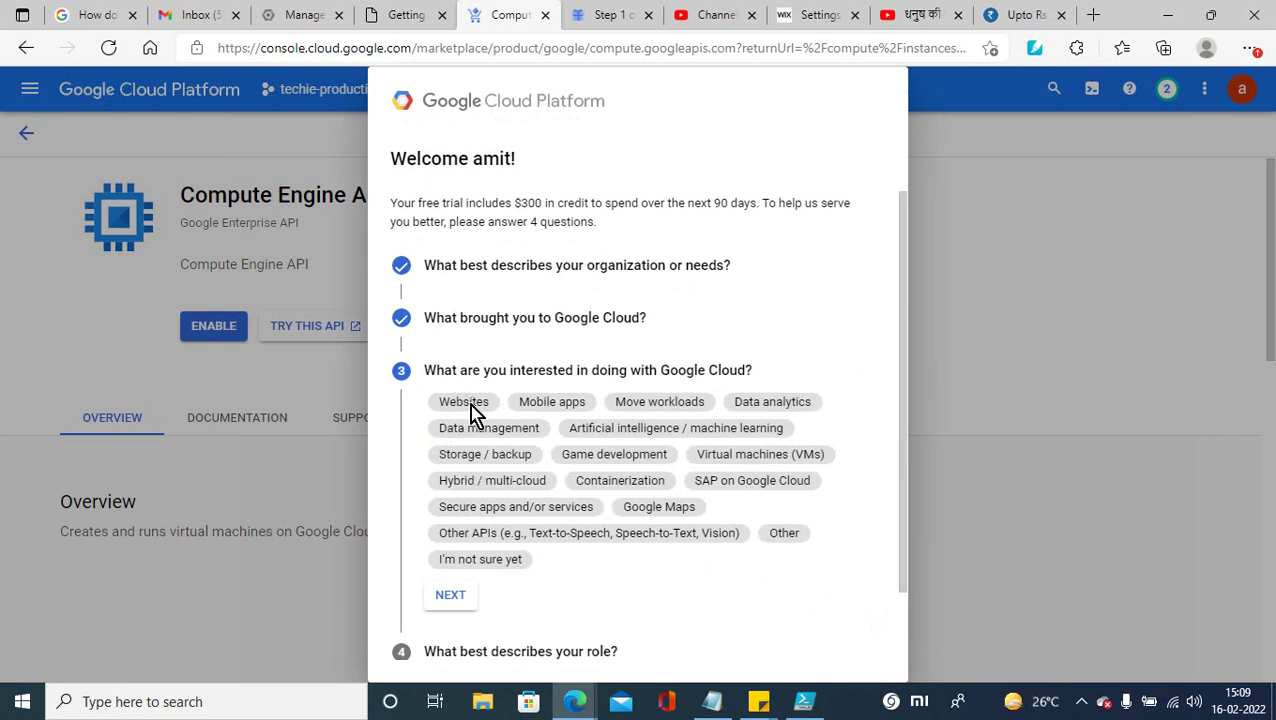
Step: Select every listed interest, from VMs and AI/ML to SAP on Google Cloud, and finish the survey
left_click(465, 561)
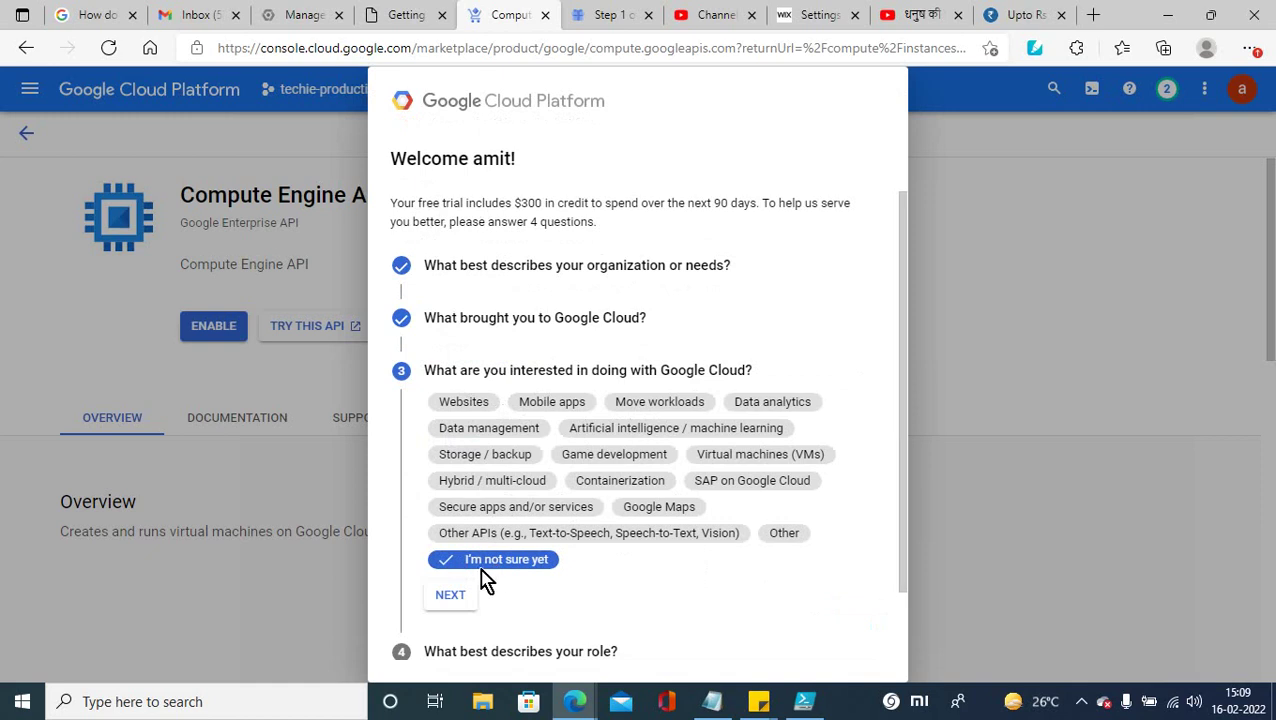
left_click(690, 533)
left_click(800, 533)
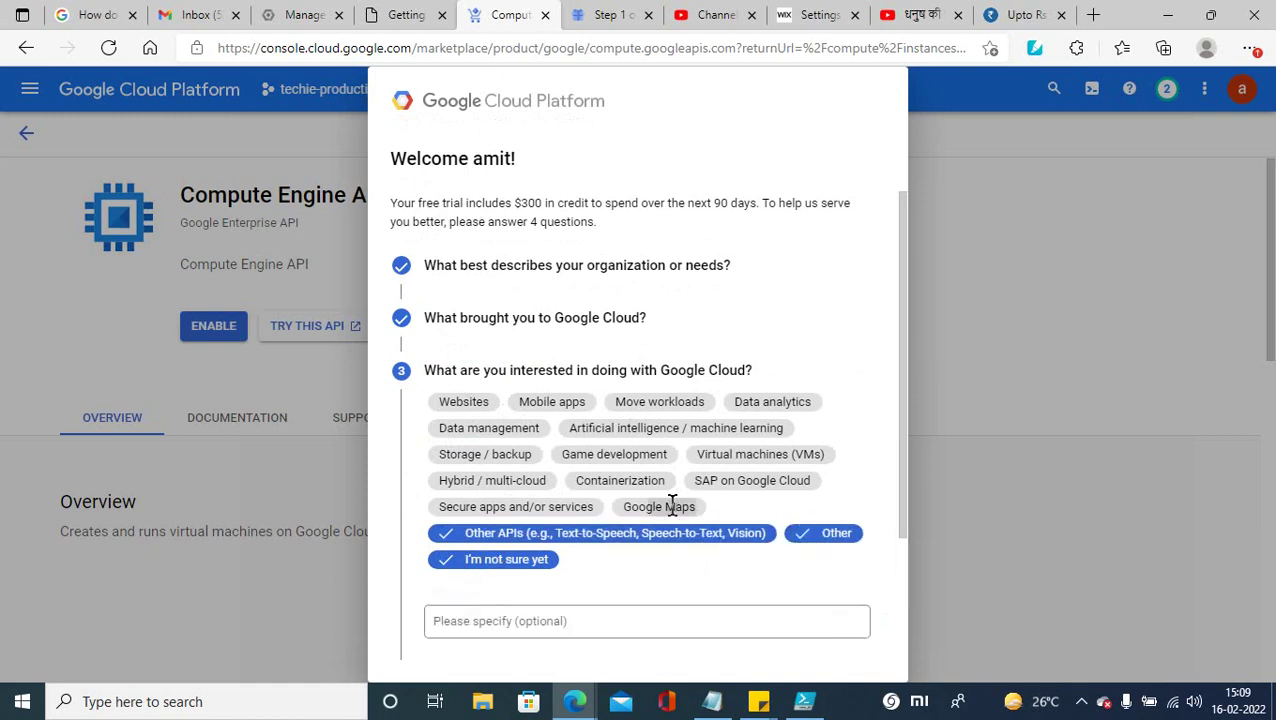
left_click(672, 507)
left_click(507, 507)
left_click(487, 476)
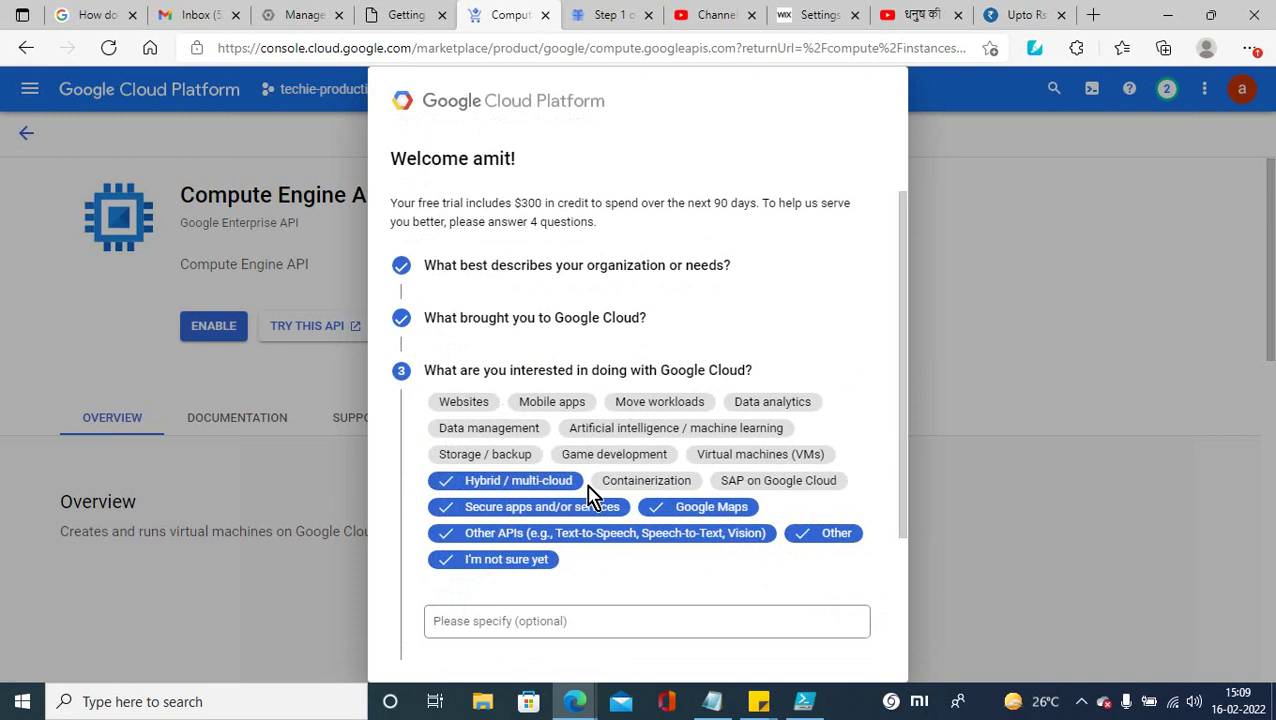
left_click(605, 480)
left_click(774, 452)
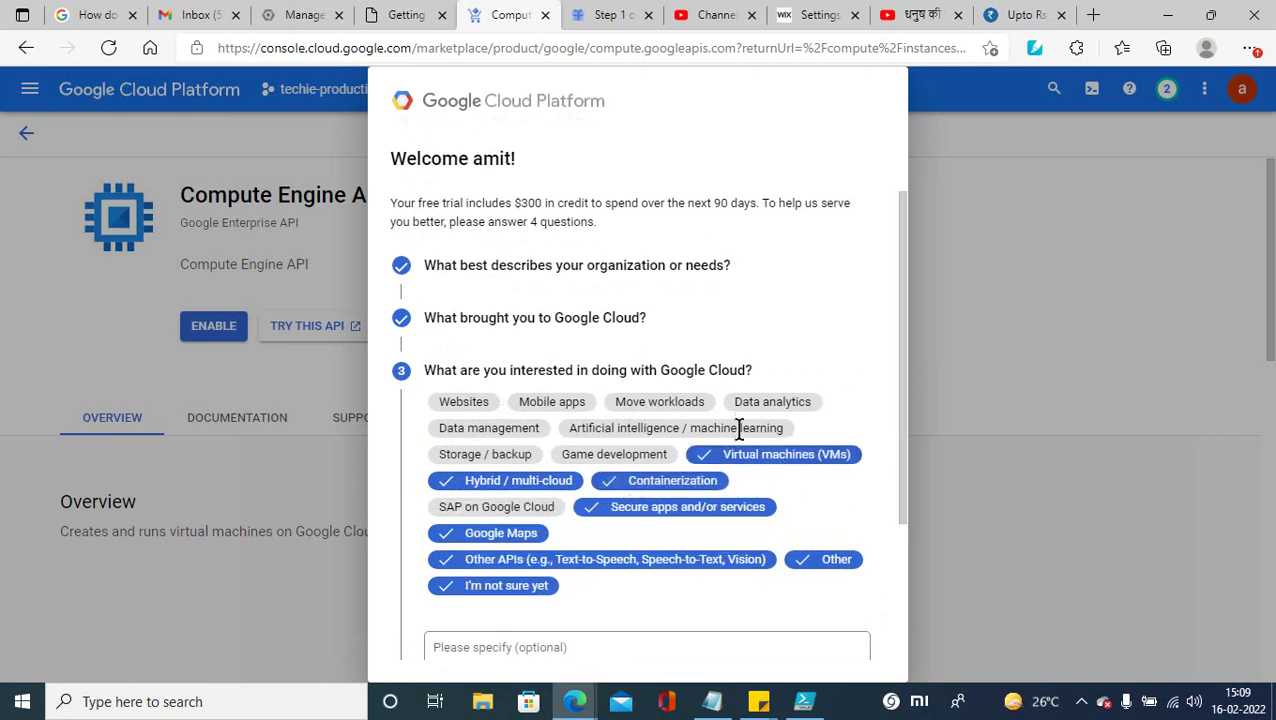
left_click(738, 428)
left_click(626, 454)
left_click(500, 453)
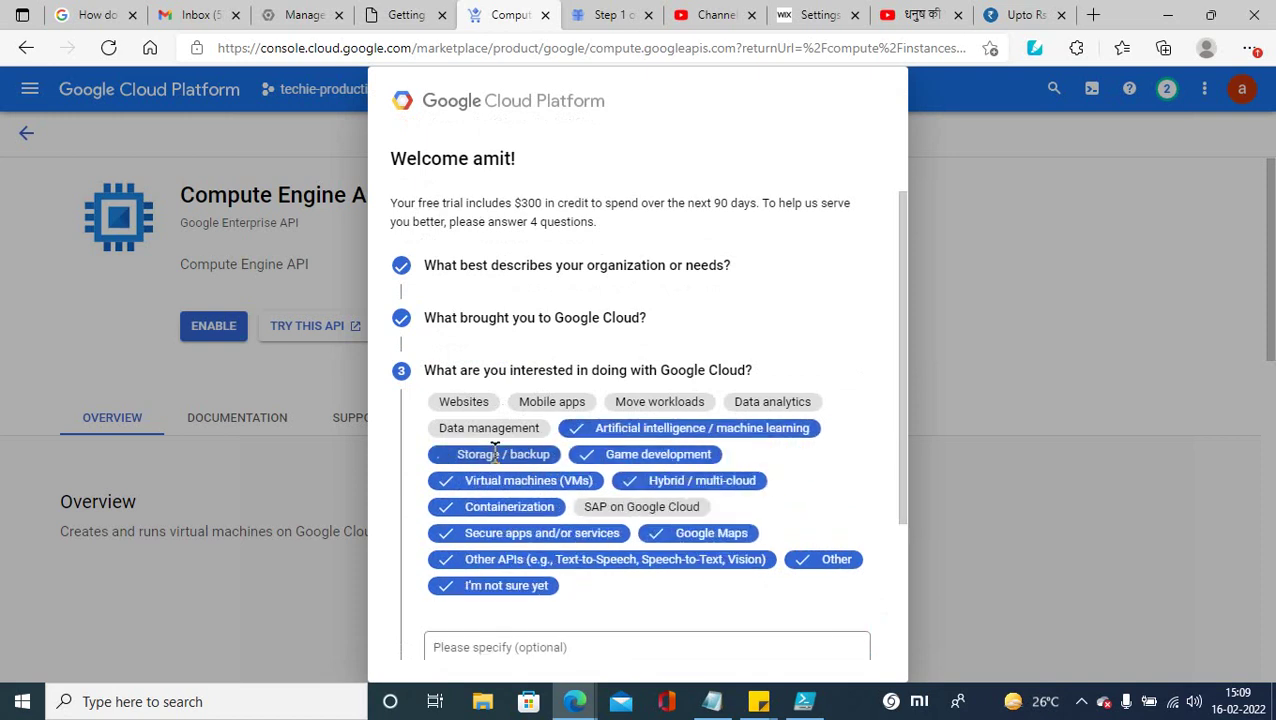
left_click(490, 429)
left_click(545, 403)
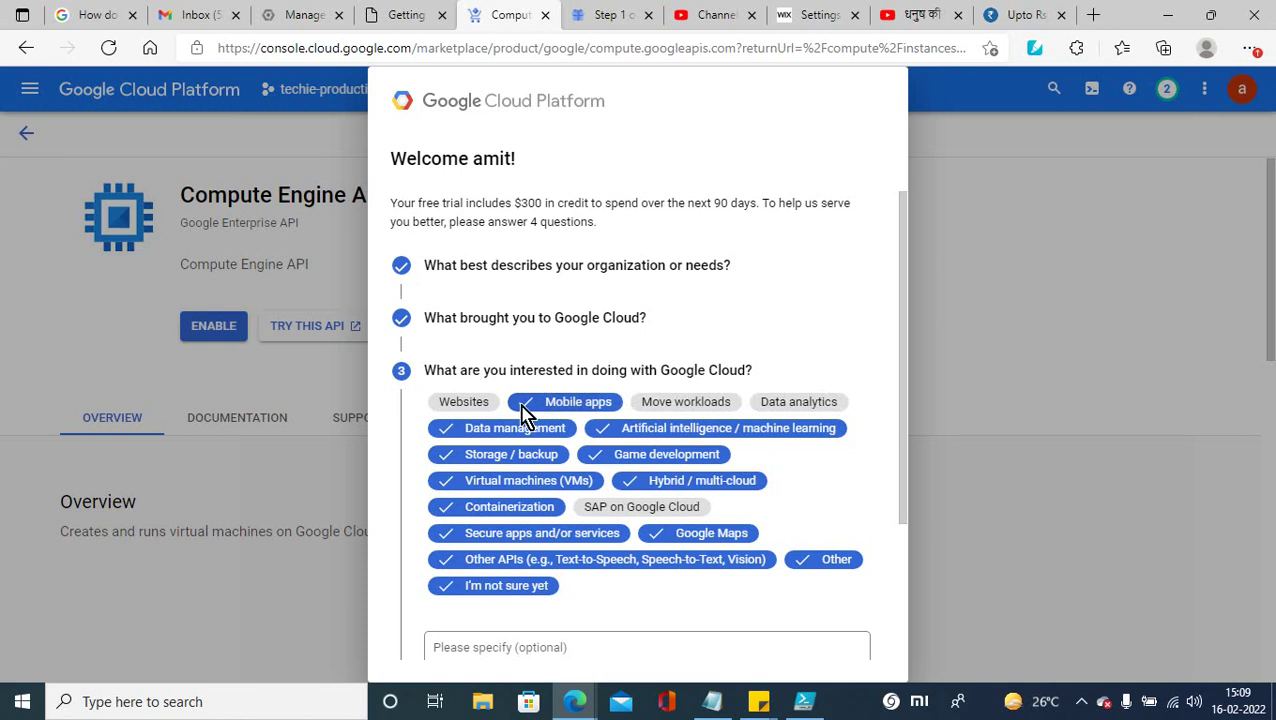
left_click(468, 401)
left_click(711, 400)
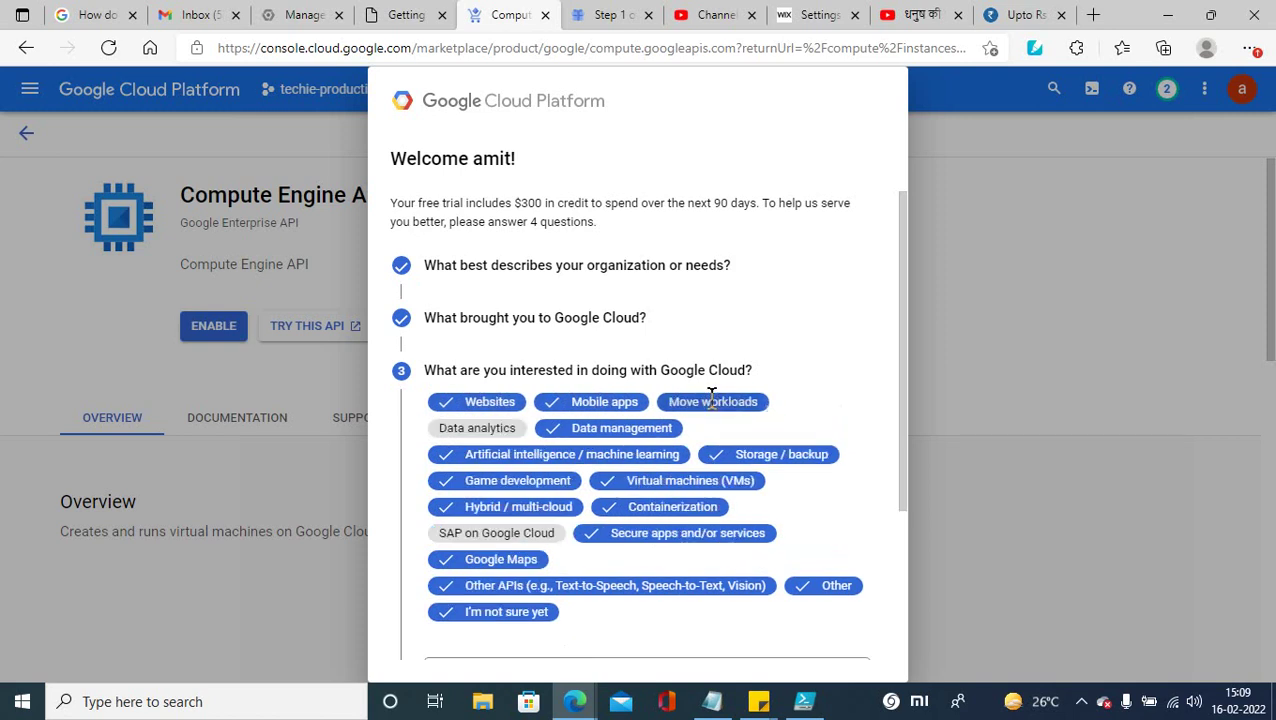
left_click(482, 430)
left_click(490, 533)
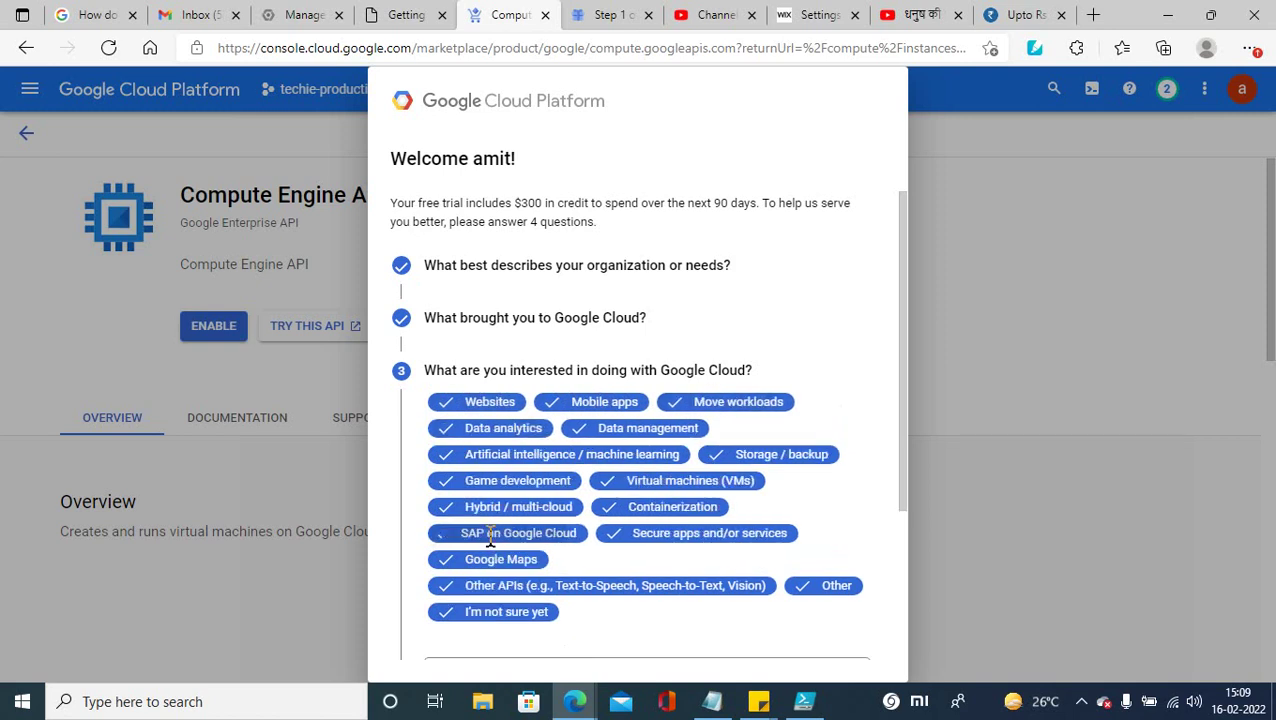
left_click_drag(900, 493, 887, 640)
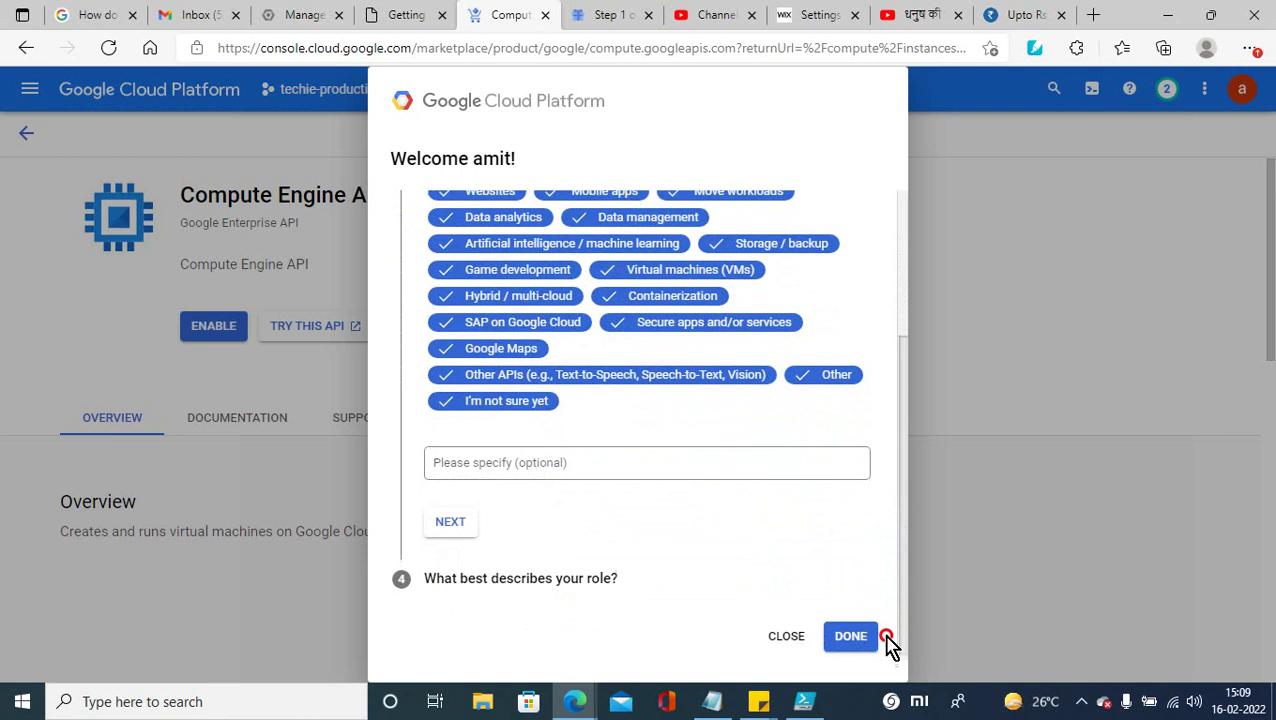
left_click(450, 524)
left_click(859, 597)
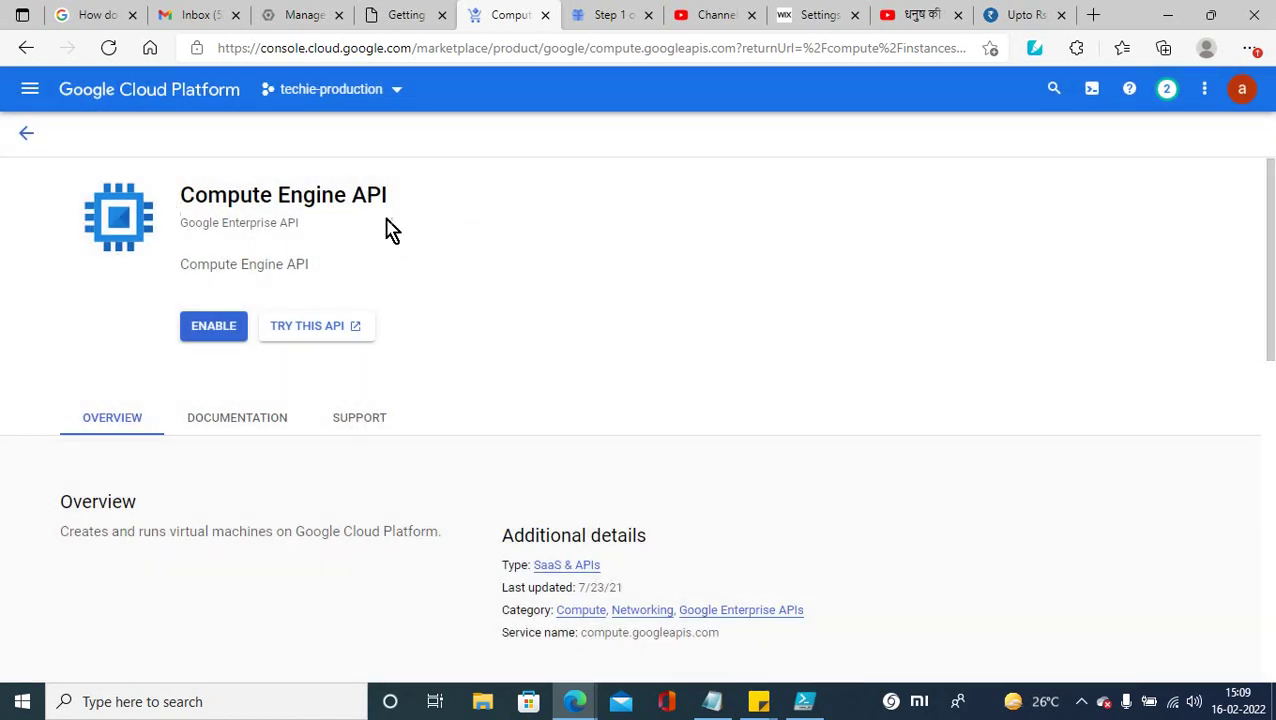
Step: Switch the console scope to No organization from the ALL tab and check its ancestry info
left_click(401, 99)
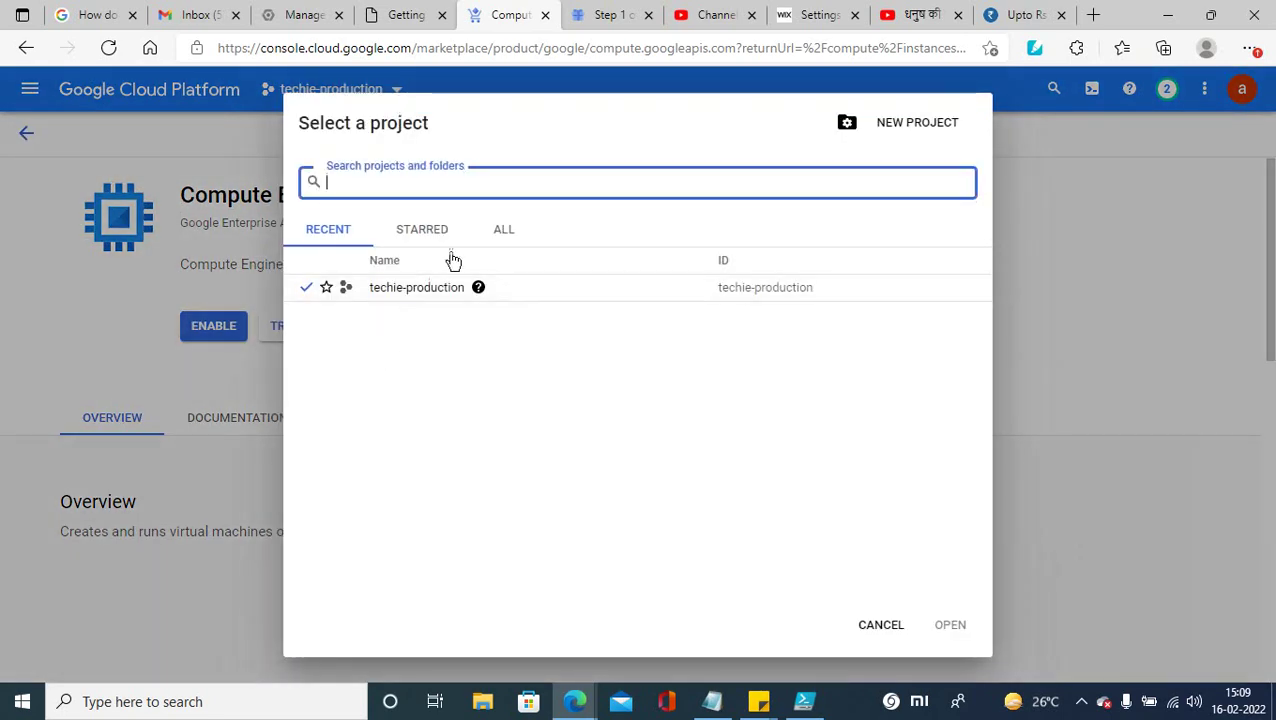
left_click(506, 240)
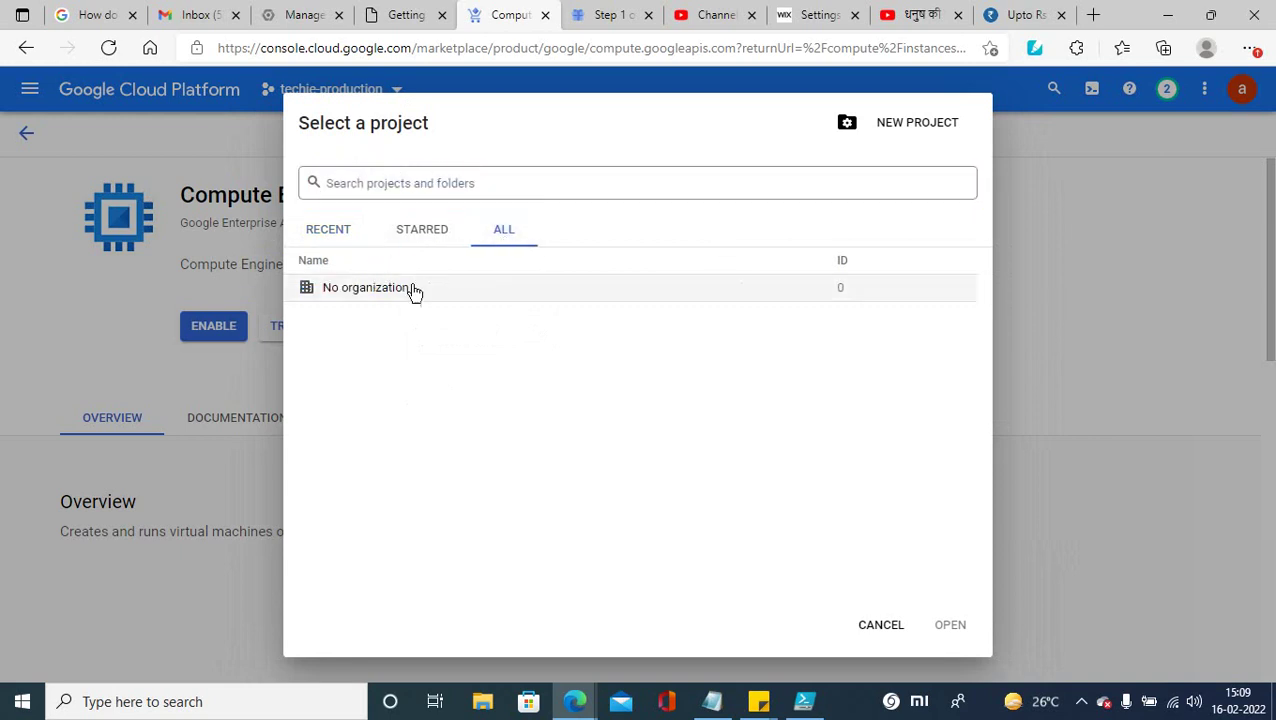
left_click(357, 290)
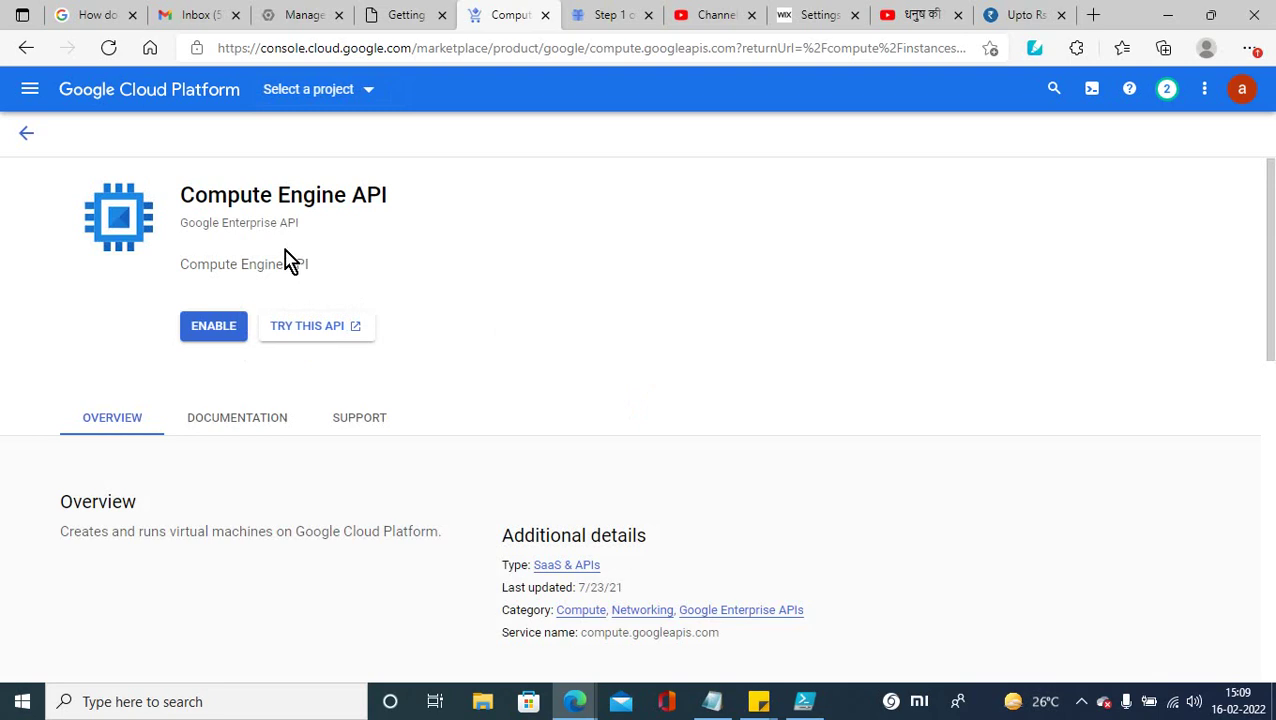
left_click(368, 92)
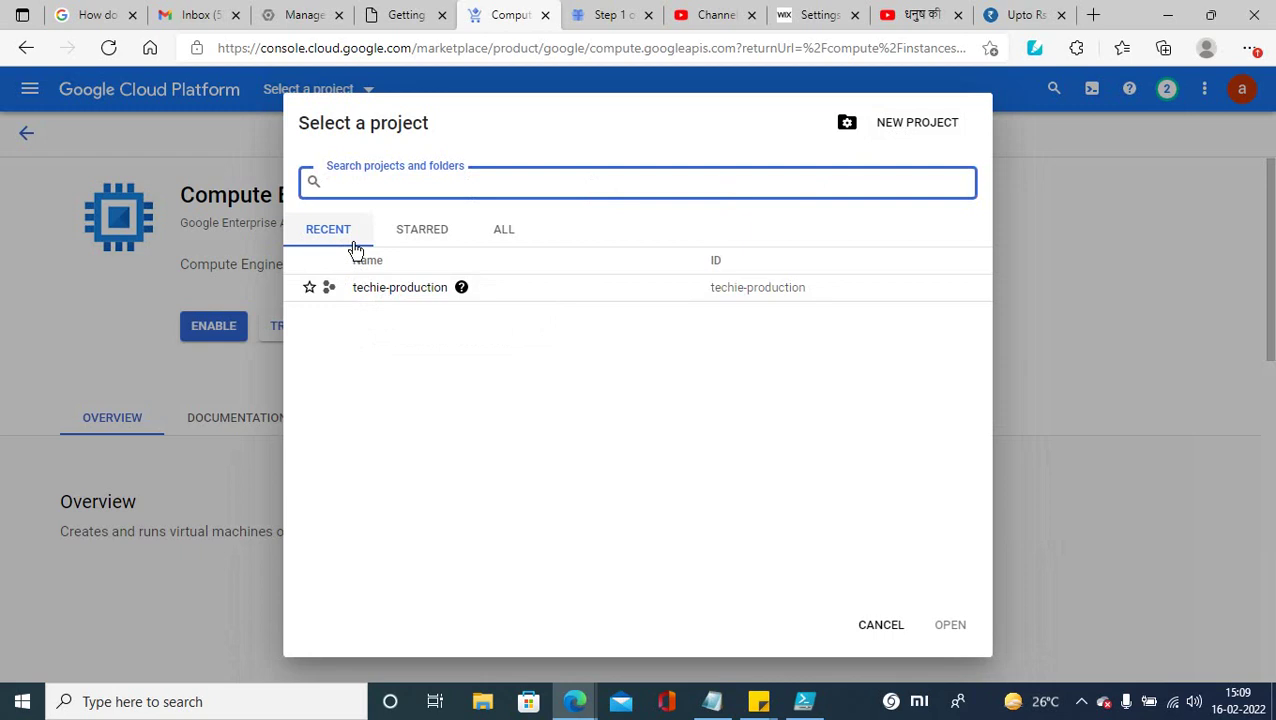
left_click(502, 233)
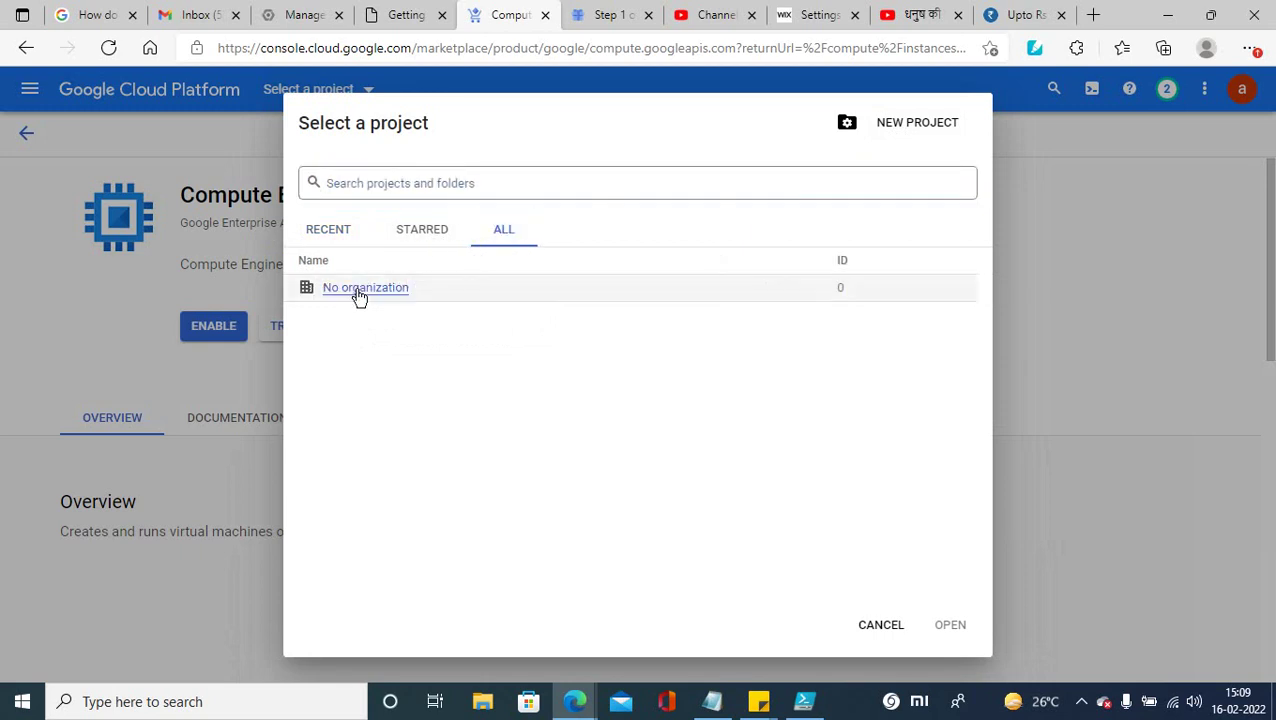
left_click(357, 290)
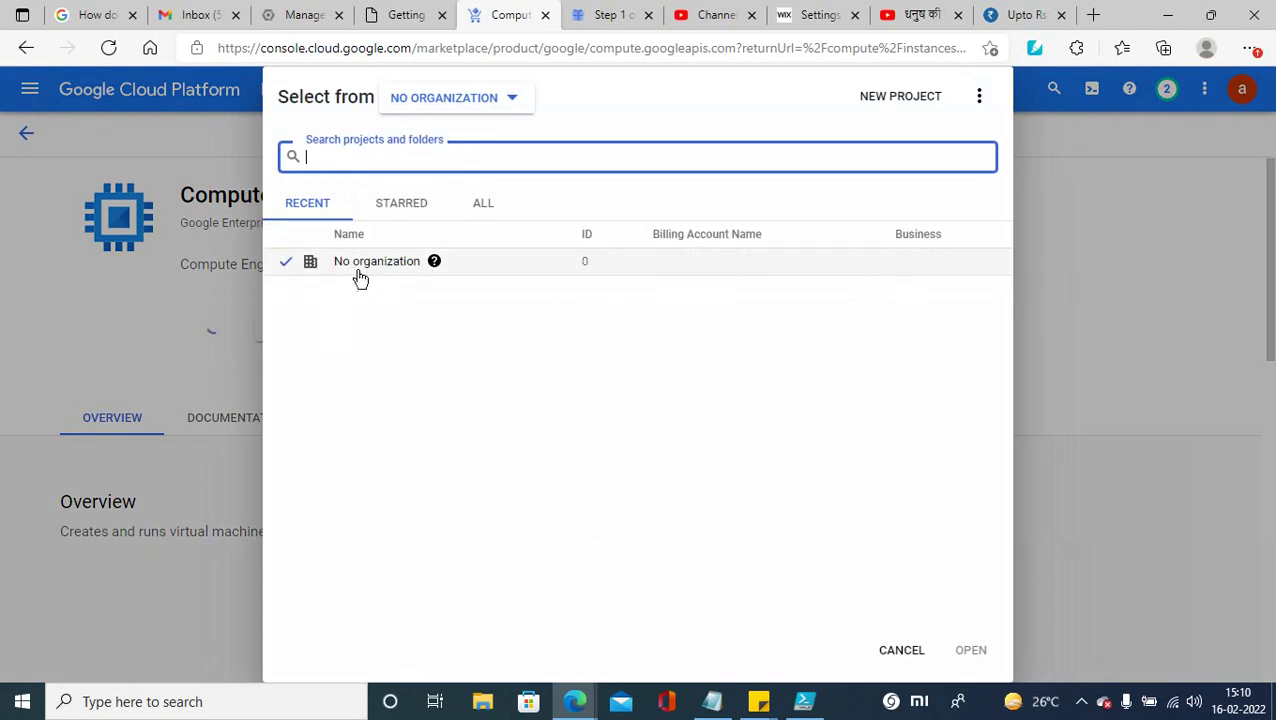
mouse_move(436, 264)
Step: Close the free-trial signup tab and start a new project from the Compute Engine tab
left_click(305, 17)
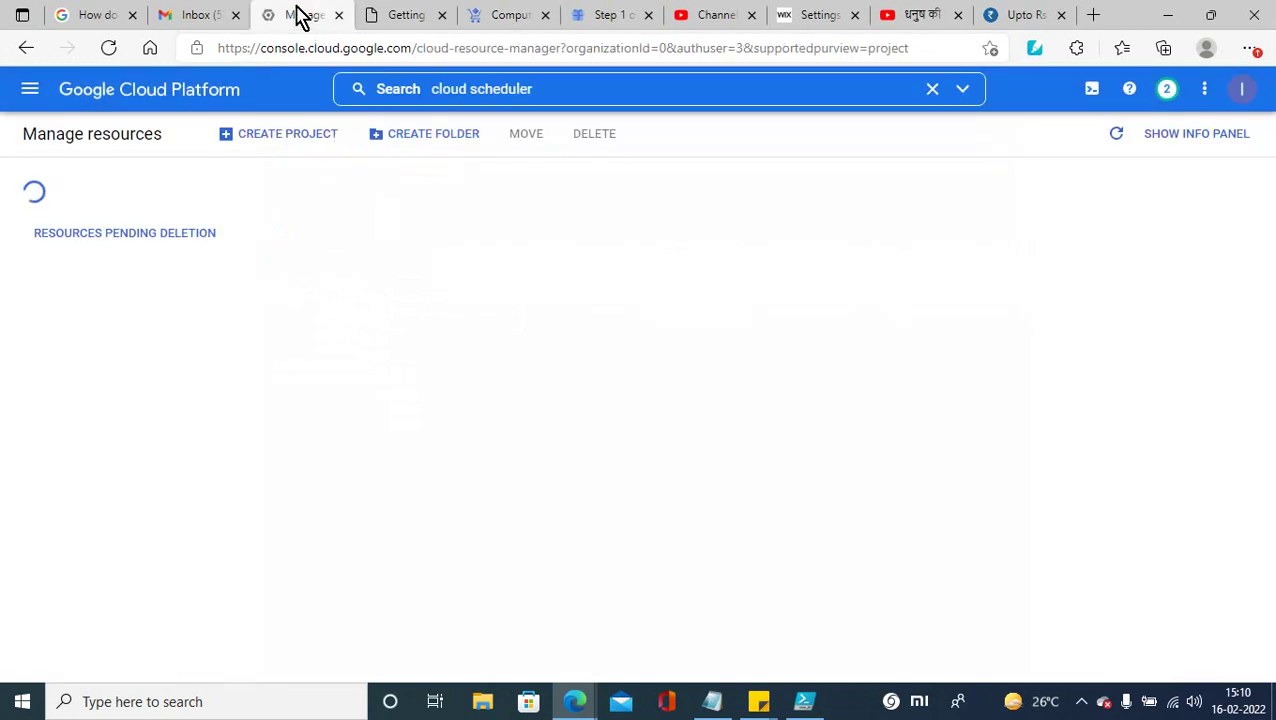
left_click(395, 16)
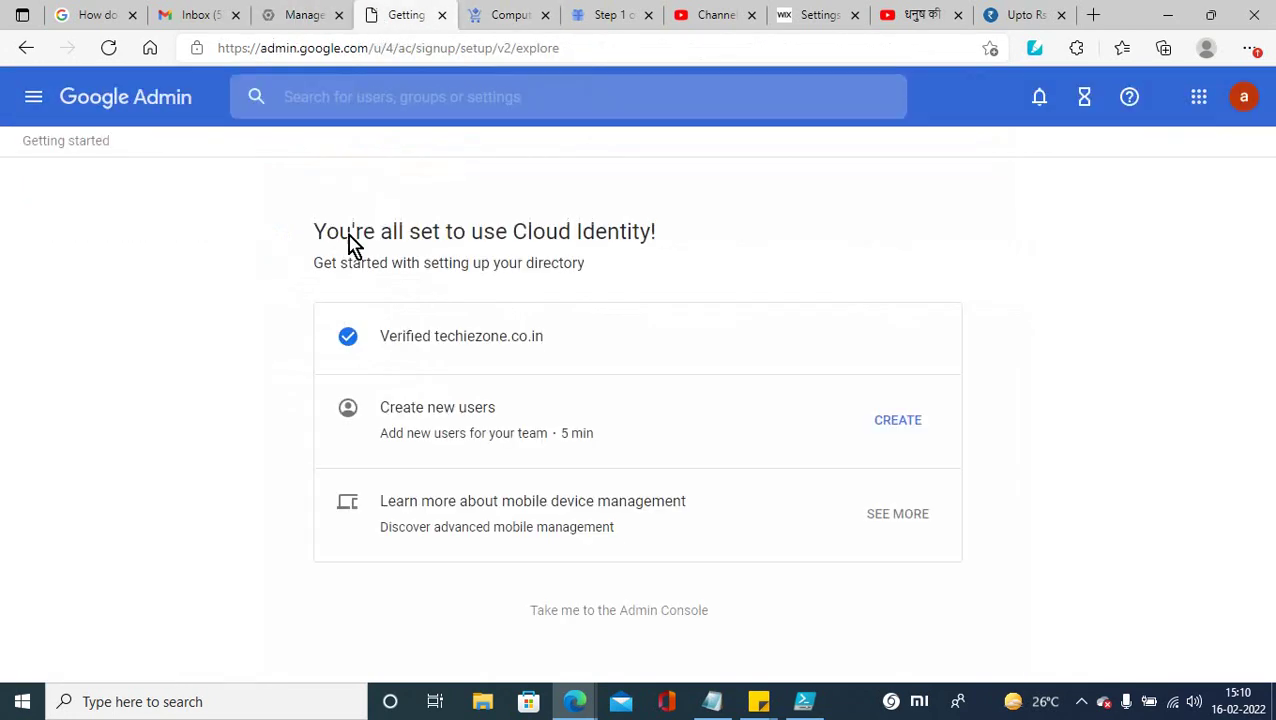
left_click(518, 20)
left_click(587, 18)
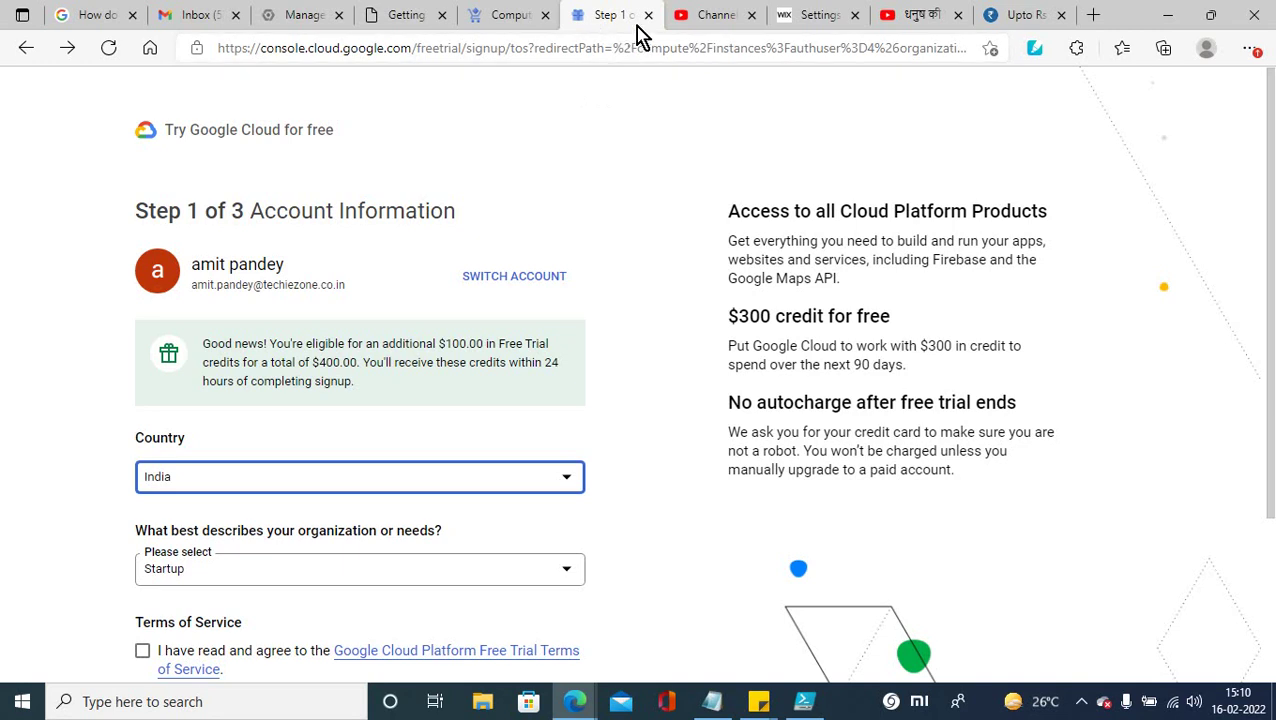
left_click(649, 16)
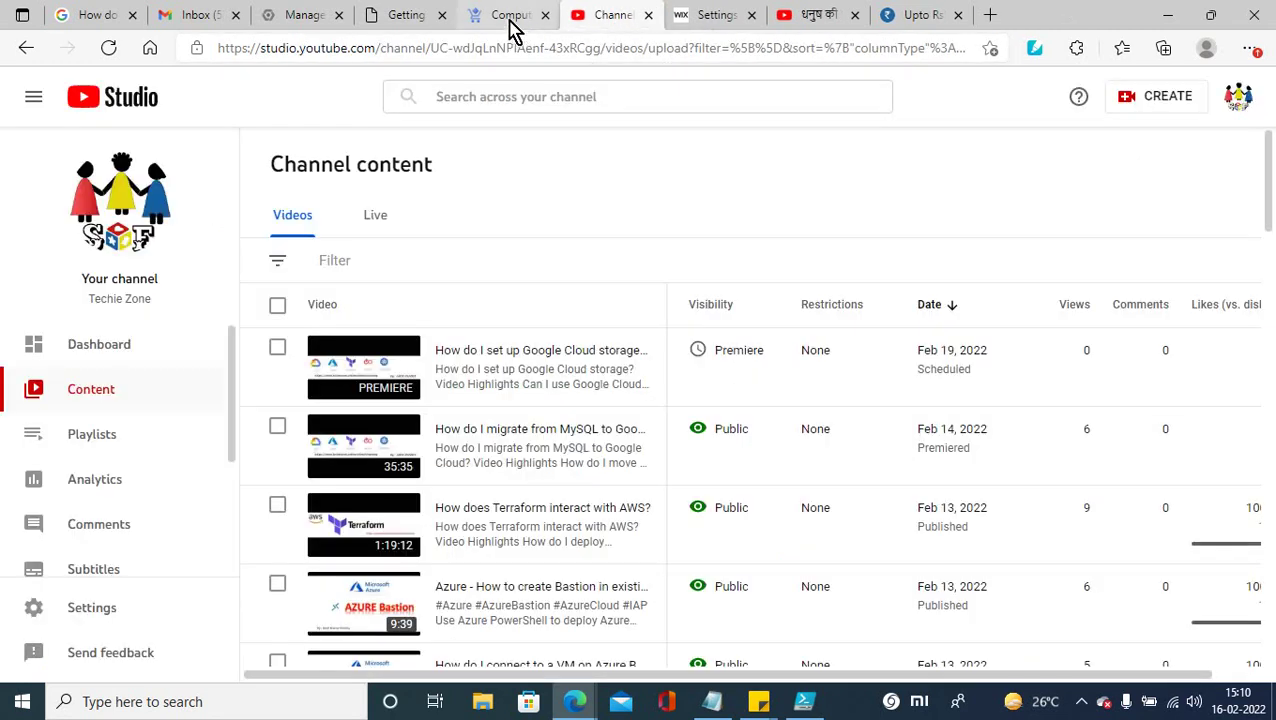
left_click(535, 24)
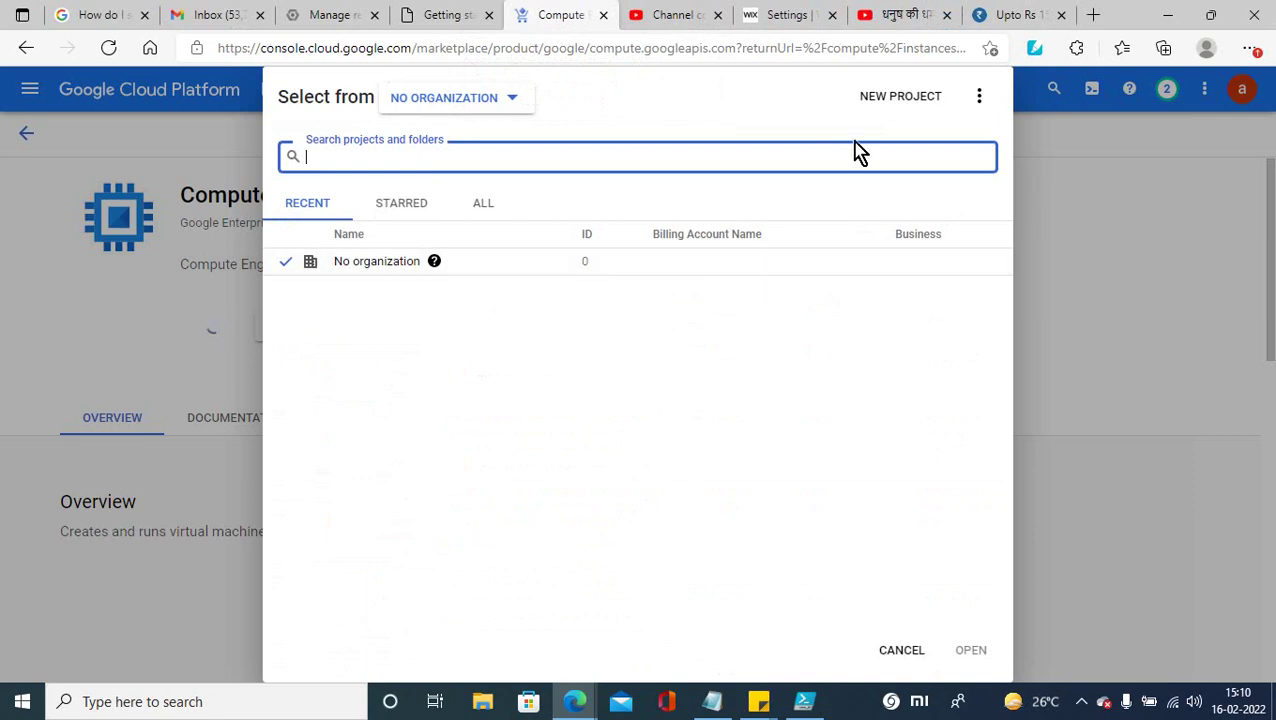
left_click(900, 108)
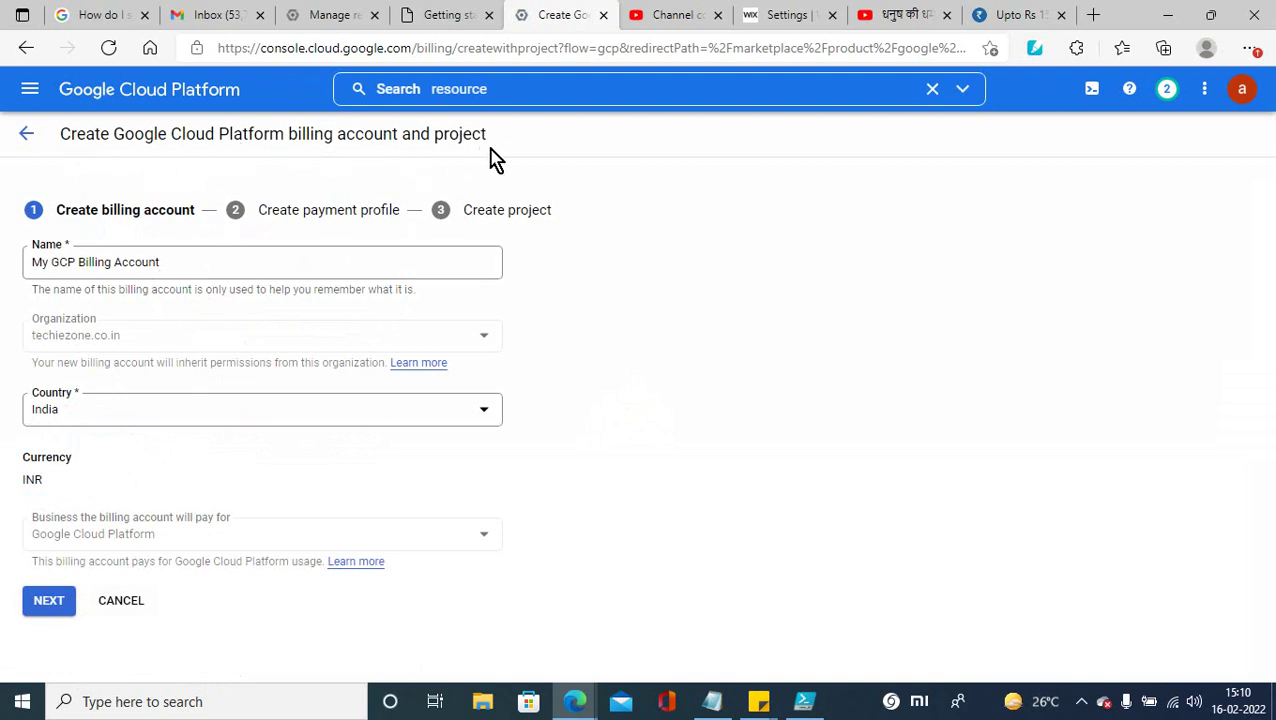
Step: Keep India as the billing country, continue to the payment profile, and dismiss card verification
left_click(182, 262)
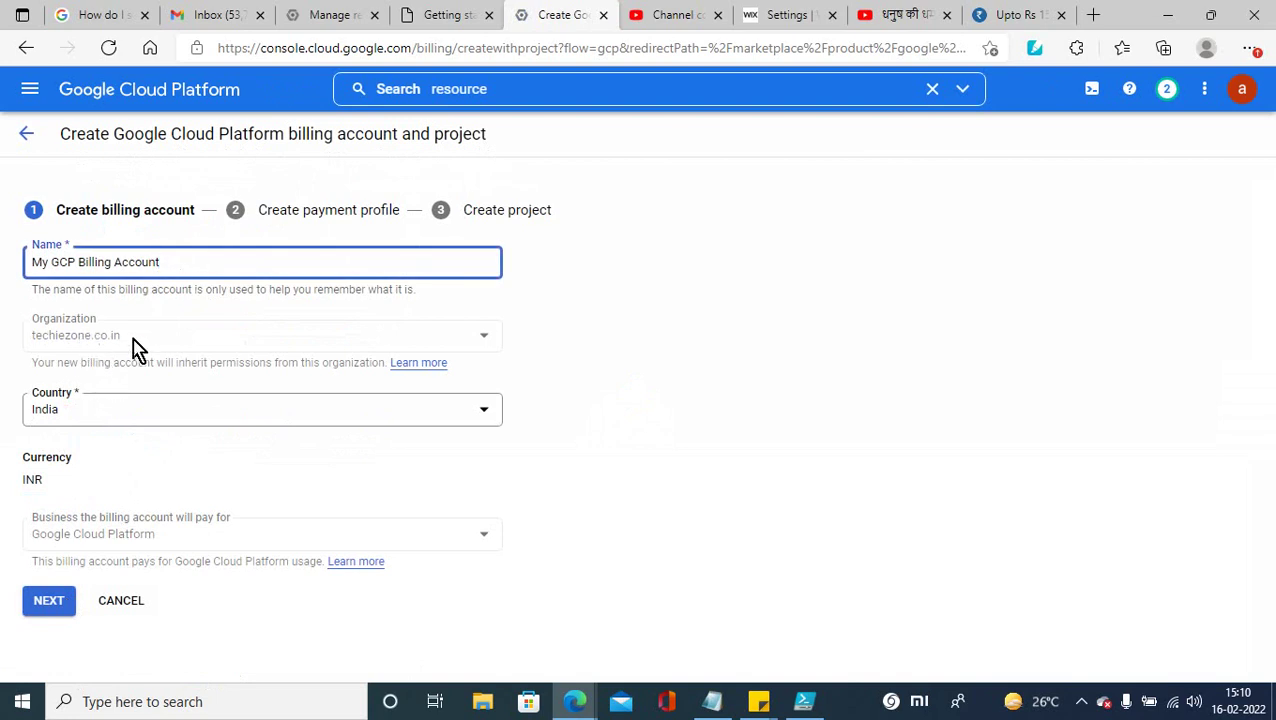
left_click(118, 409)
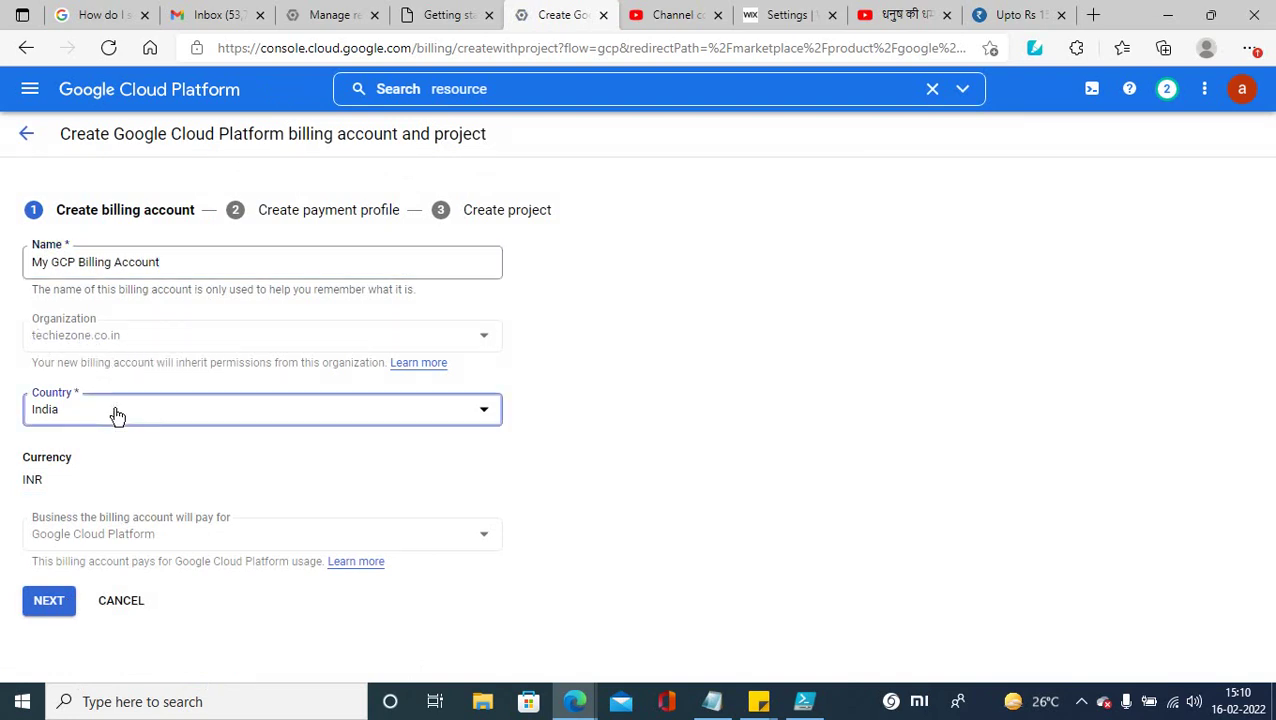
left_click(845, 484)
left_click(134, 541)
left_click(42, 610)
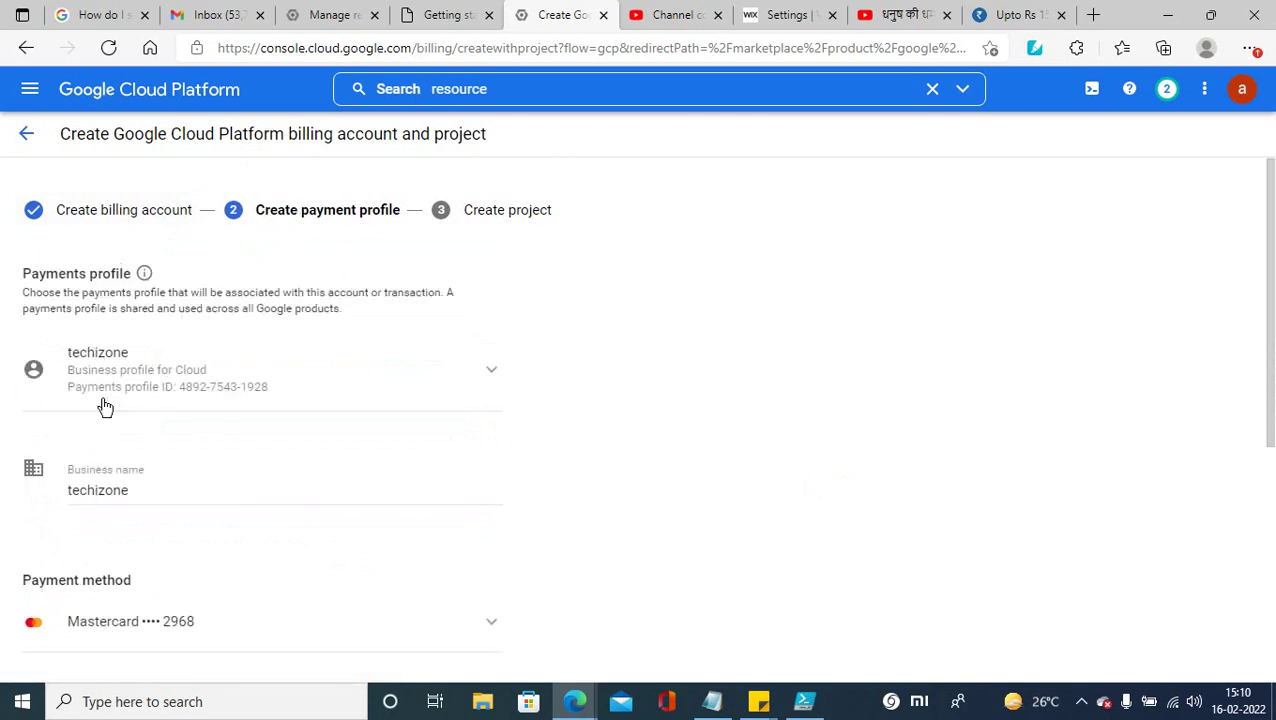
left_click_drag(1267, 276, 1260, 650)
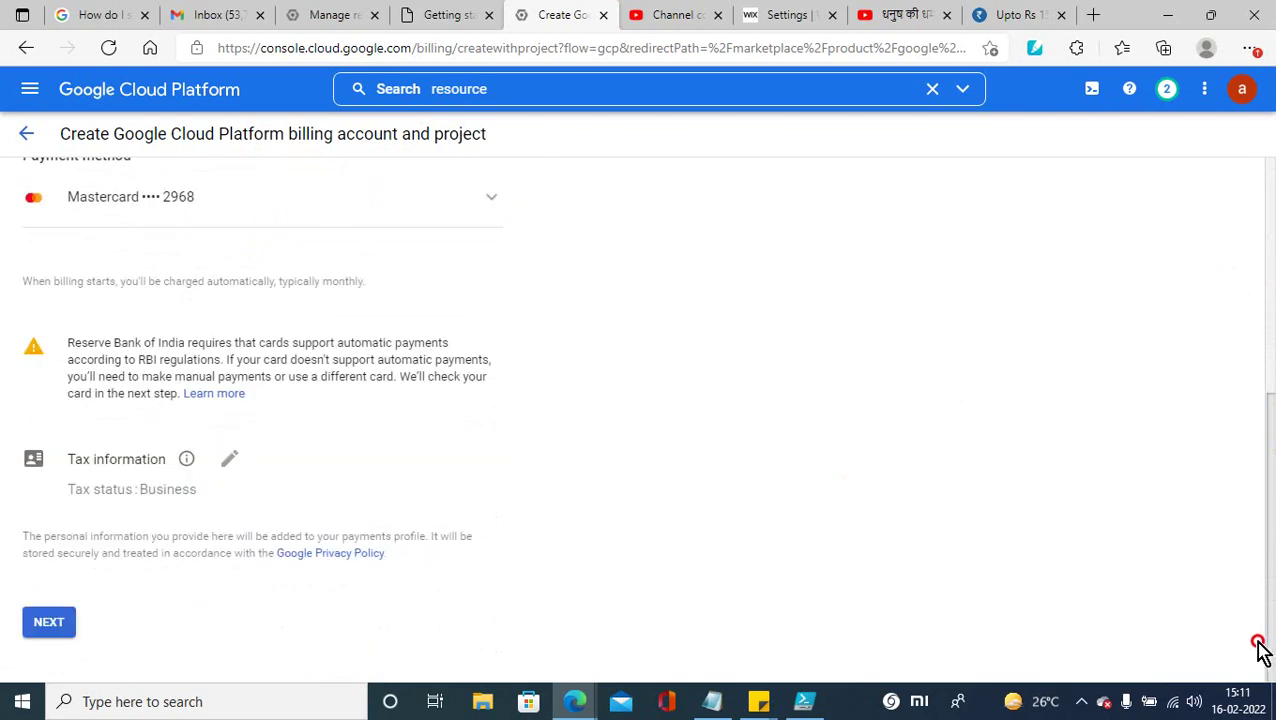
left_click(48, 621)
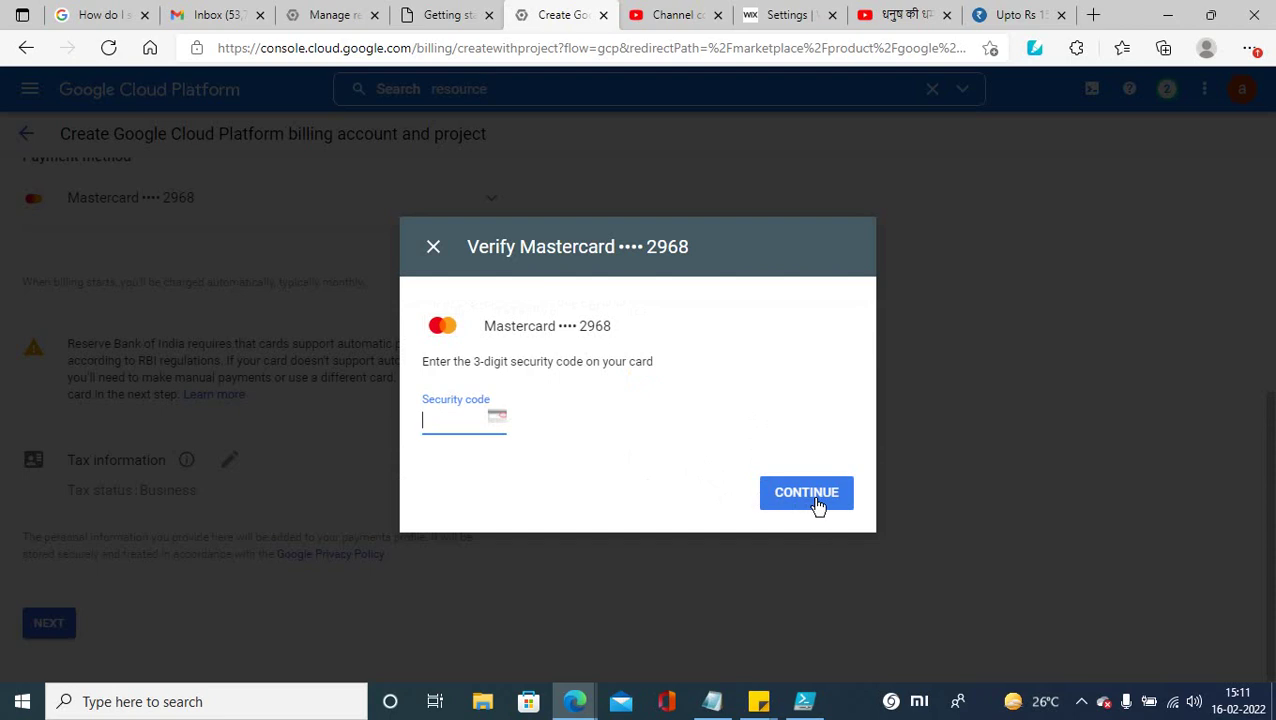
left_click(433, 242)
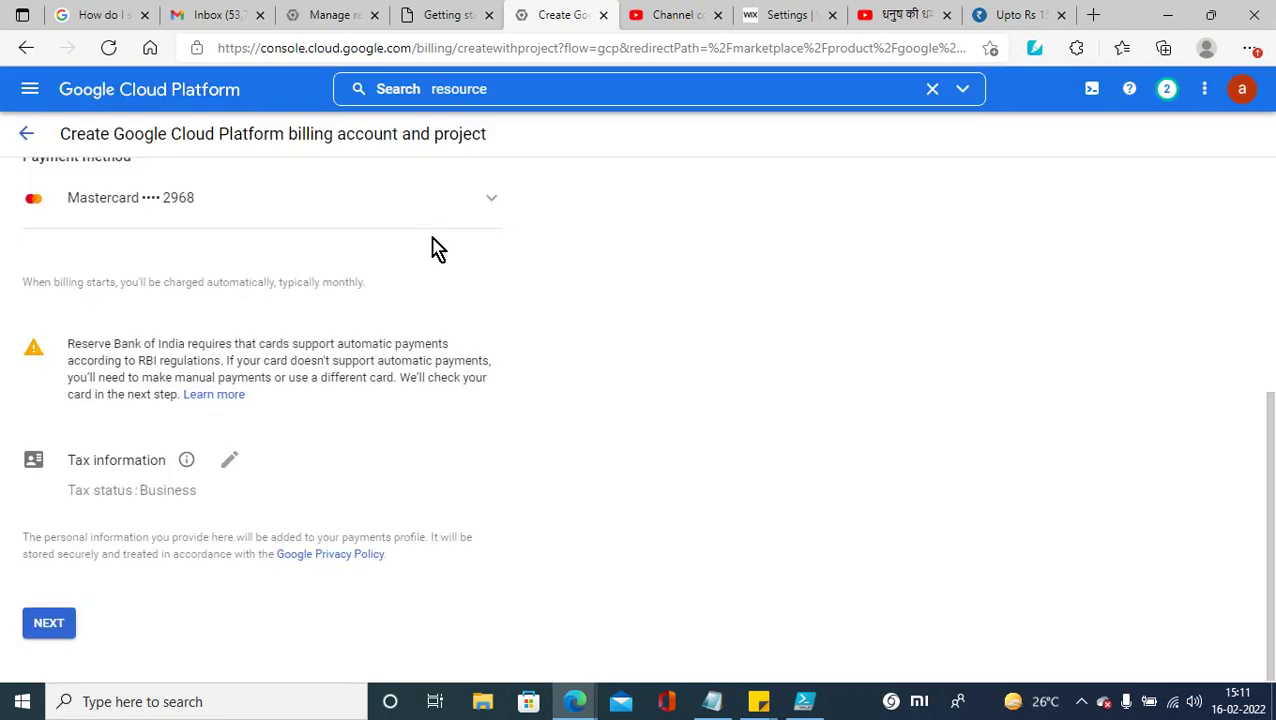
Step: Return to Billing projects and view My Billing Accounts, where My Billing Account is Active
left_click(26, 137)
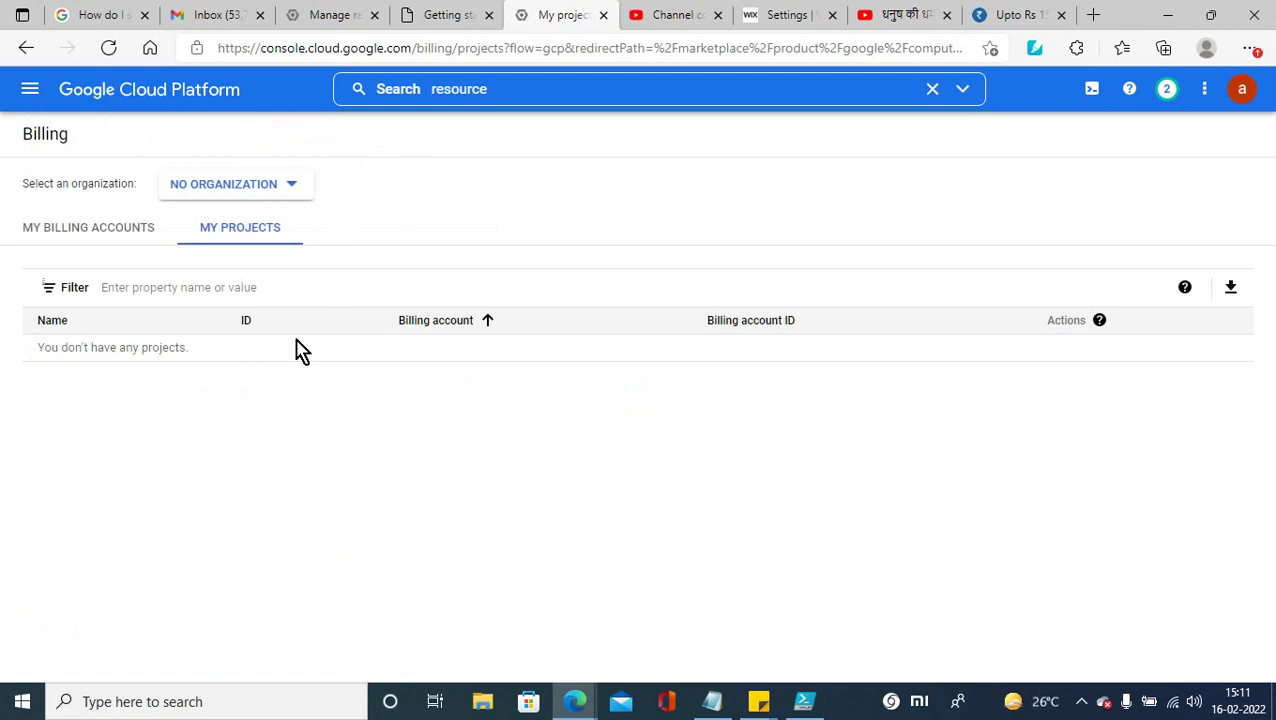
left_click(79, 230)
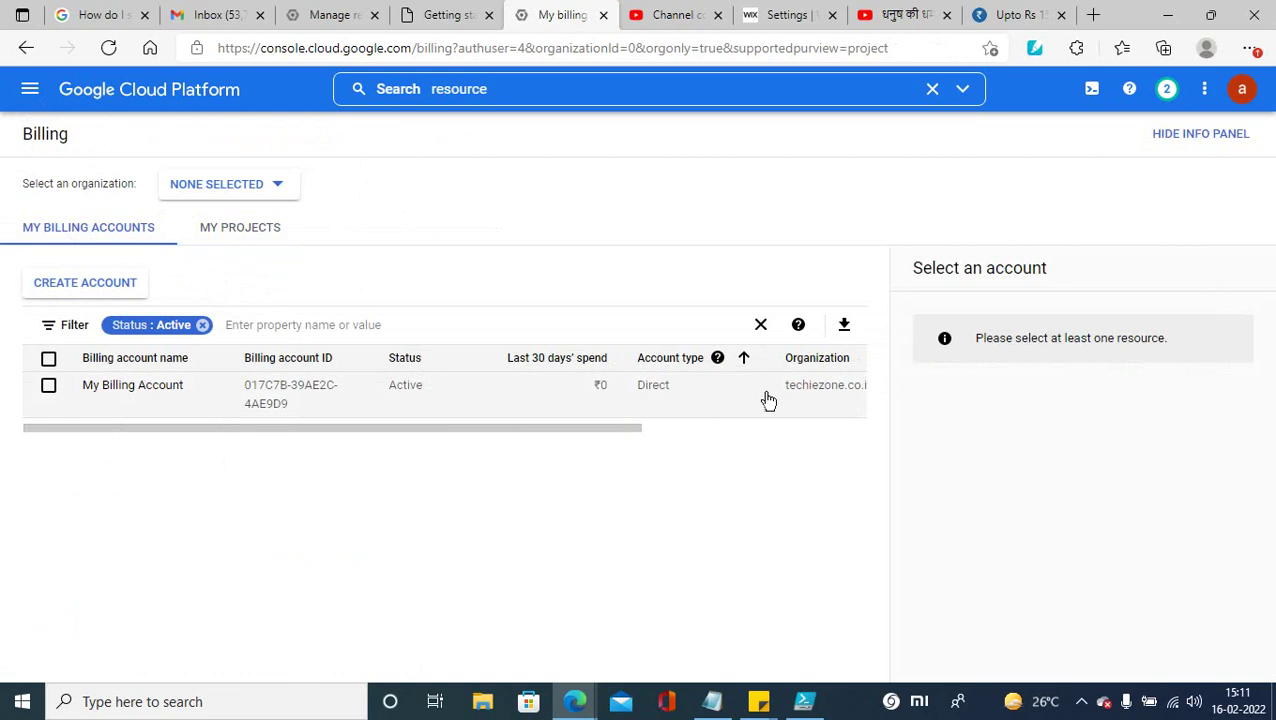
mouse_move(584, 430)
left_mouse_down()
mouse_move(835, 433)
mouse_move(293, 447)
left_mouse_up()
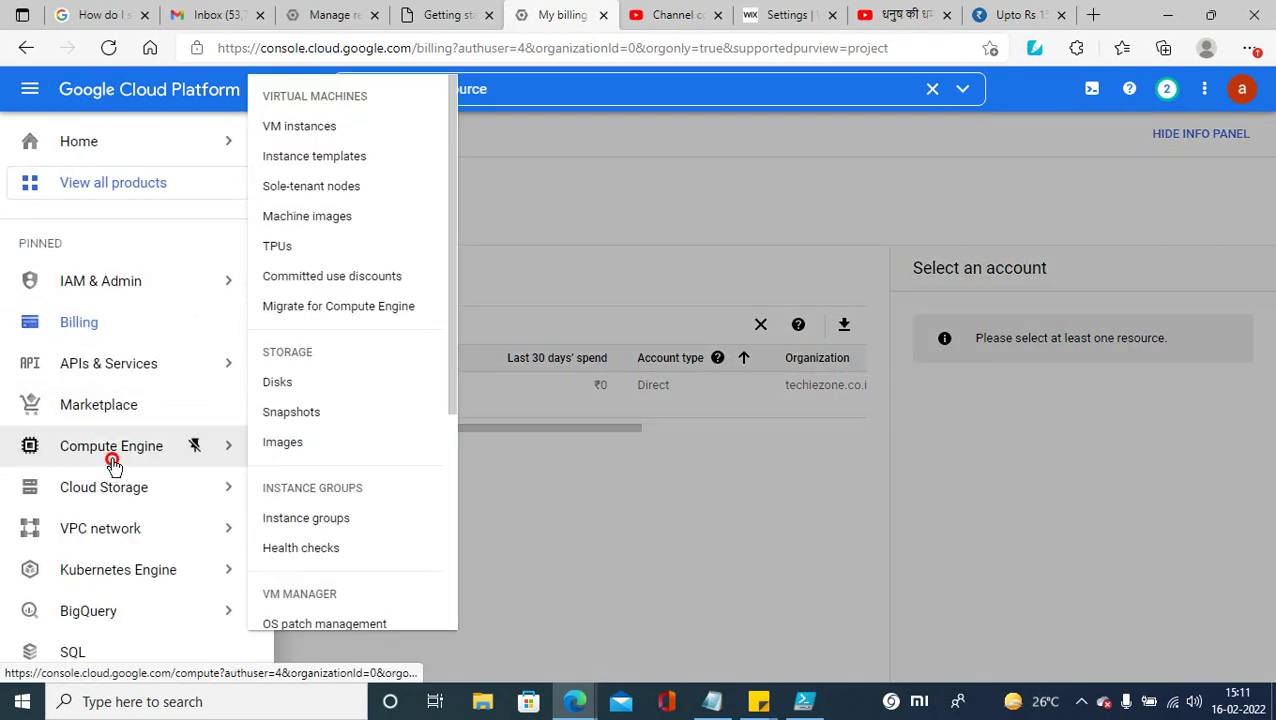
Step: Open Compute Engine with the techie-production project selected, reaching the Compute Engine API page
left_click(113, 464)
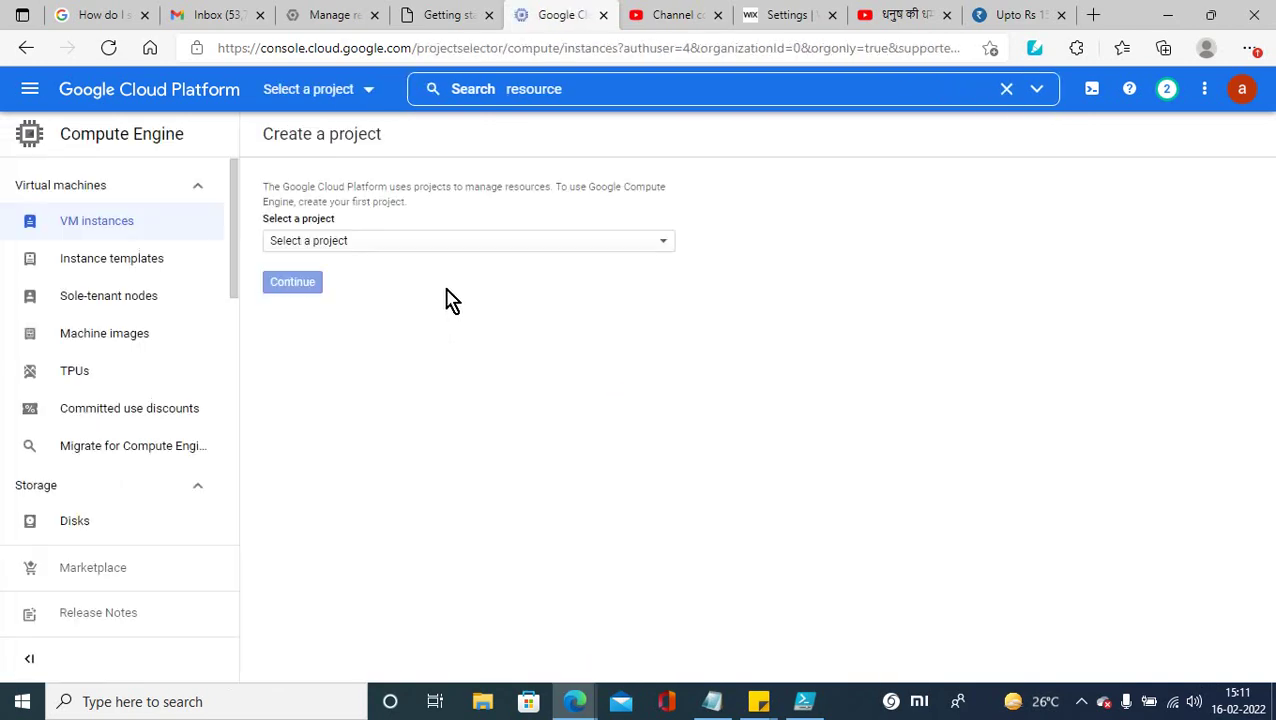
left_click(665, 250)
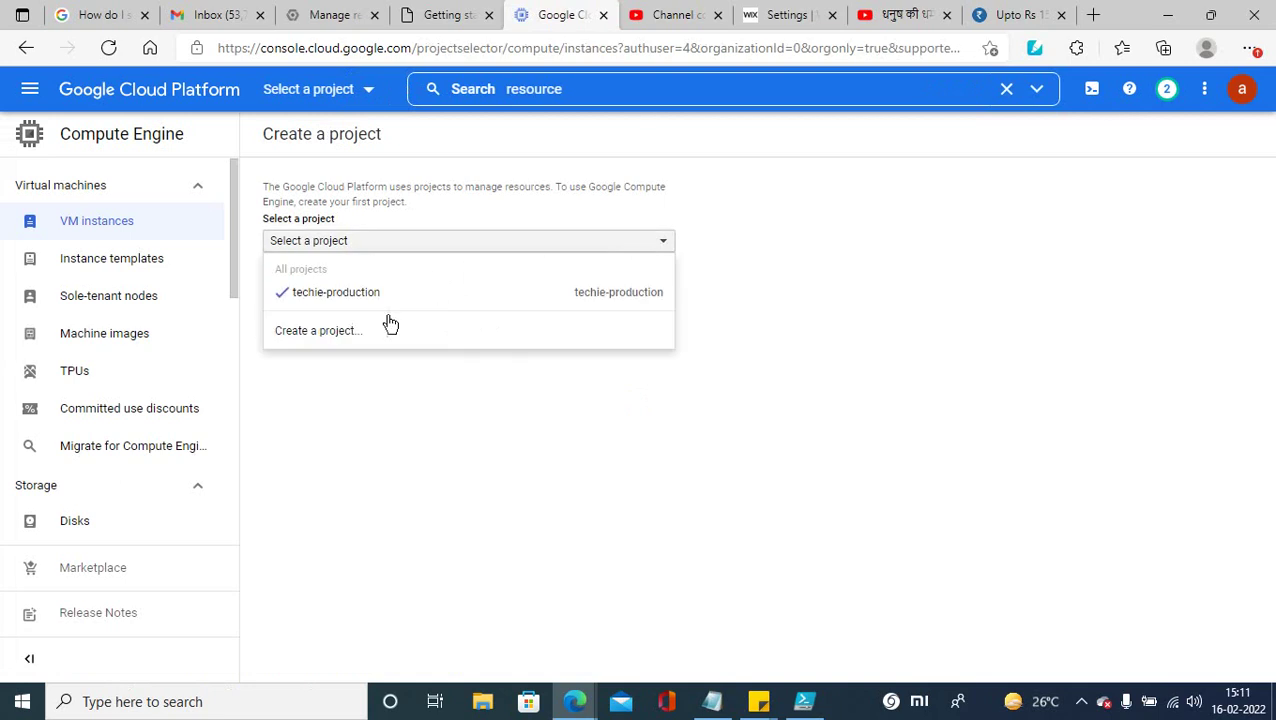
left_click(340, 295)
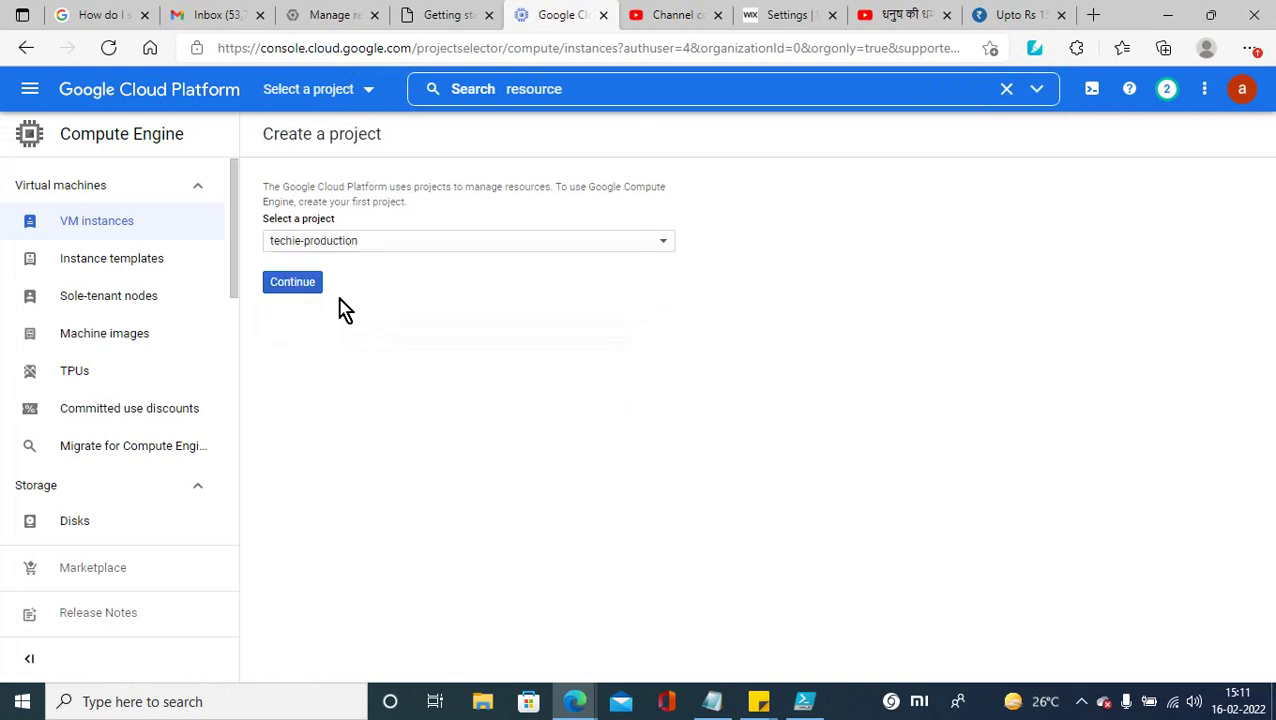
left_click(289, 289)
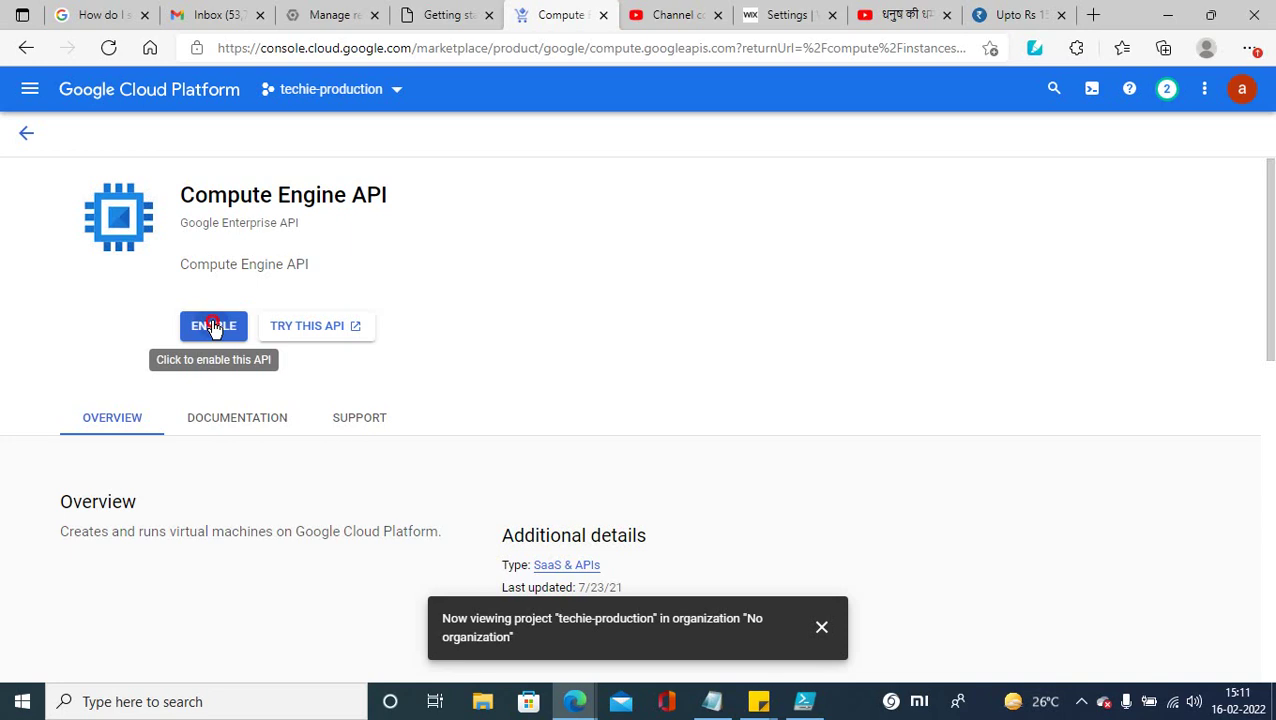
Step: Enable the Compute Engine API for techie-production, then switch to the Cloud Identity getting-started page
left_click(213, 327)
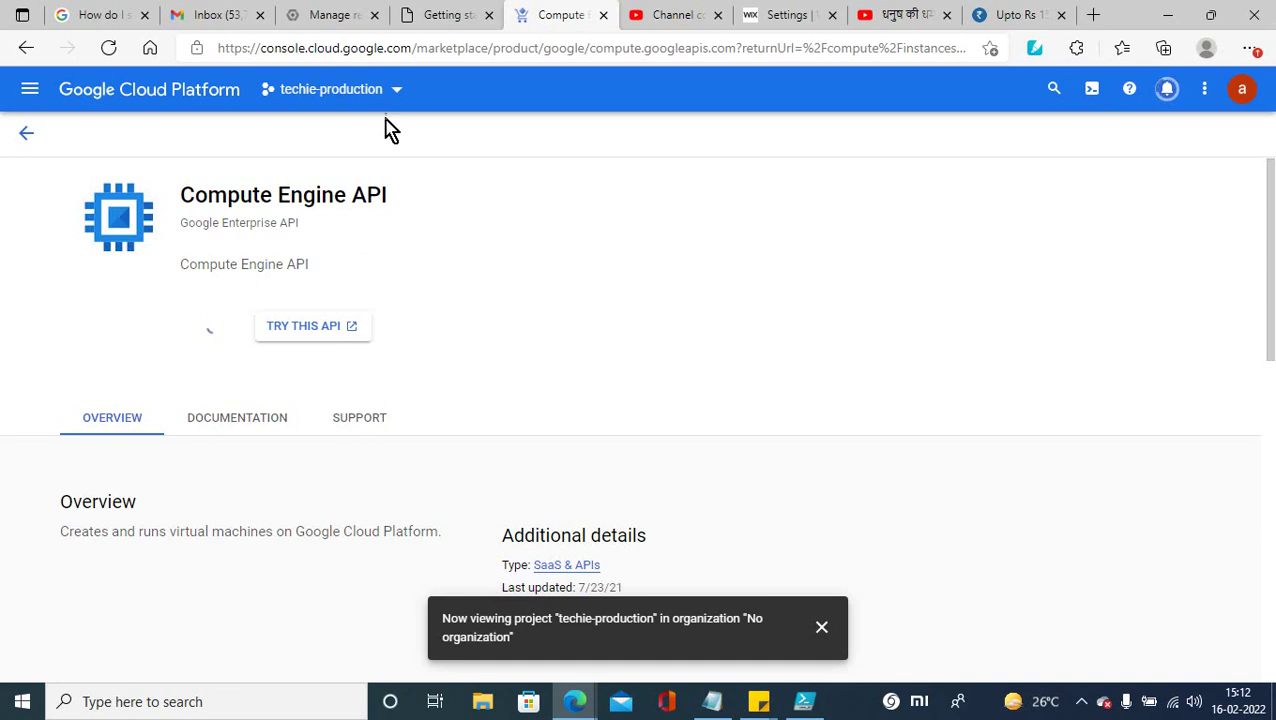
left_click(443, 18)
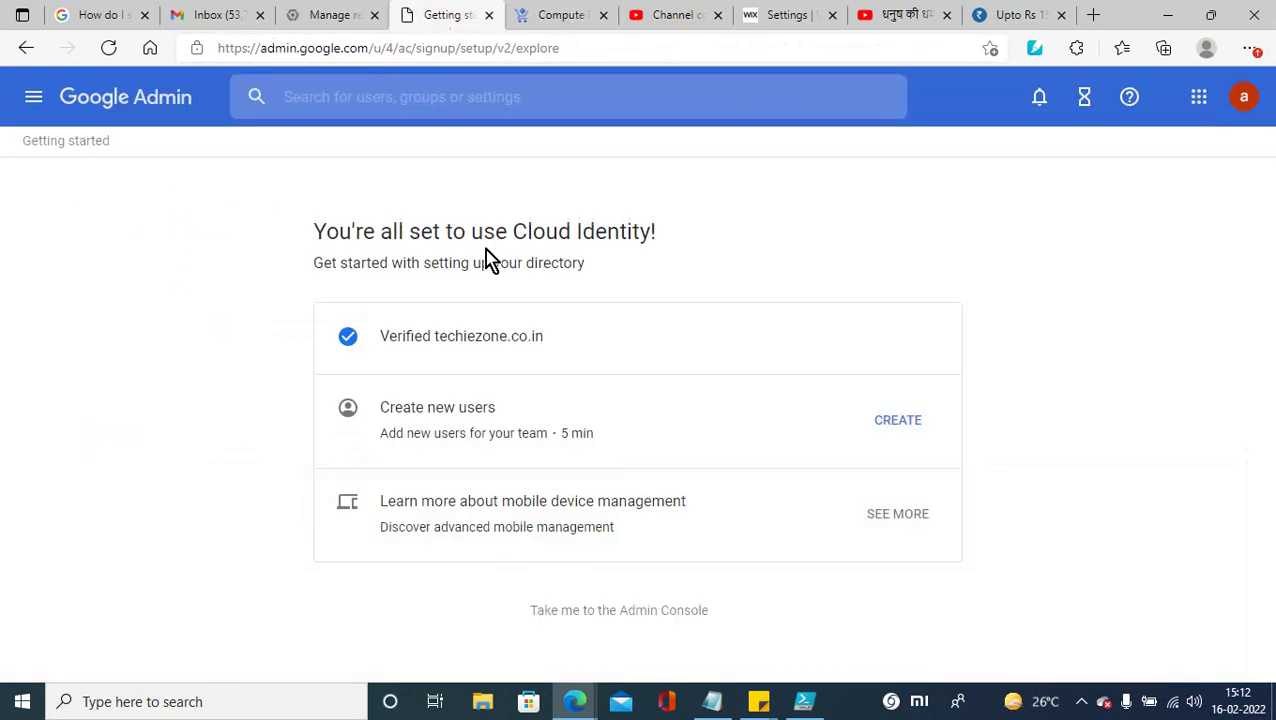
Step: Reload Manage resources, check the signed-in accounts, and return to the Compute Engine API page
left_click(330, 20)
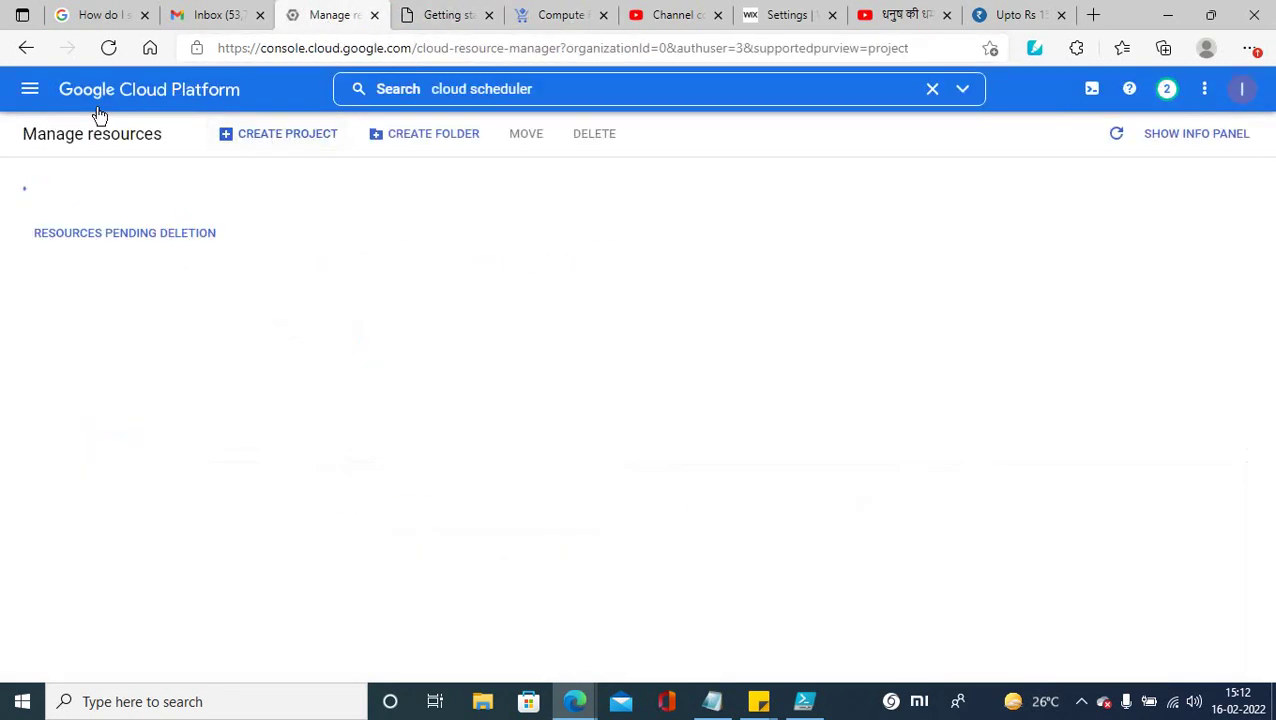
left_click(109, 50)
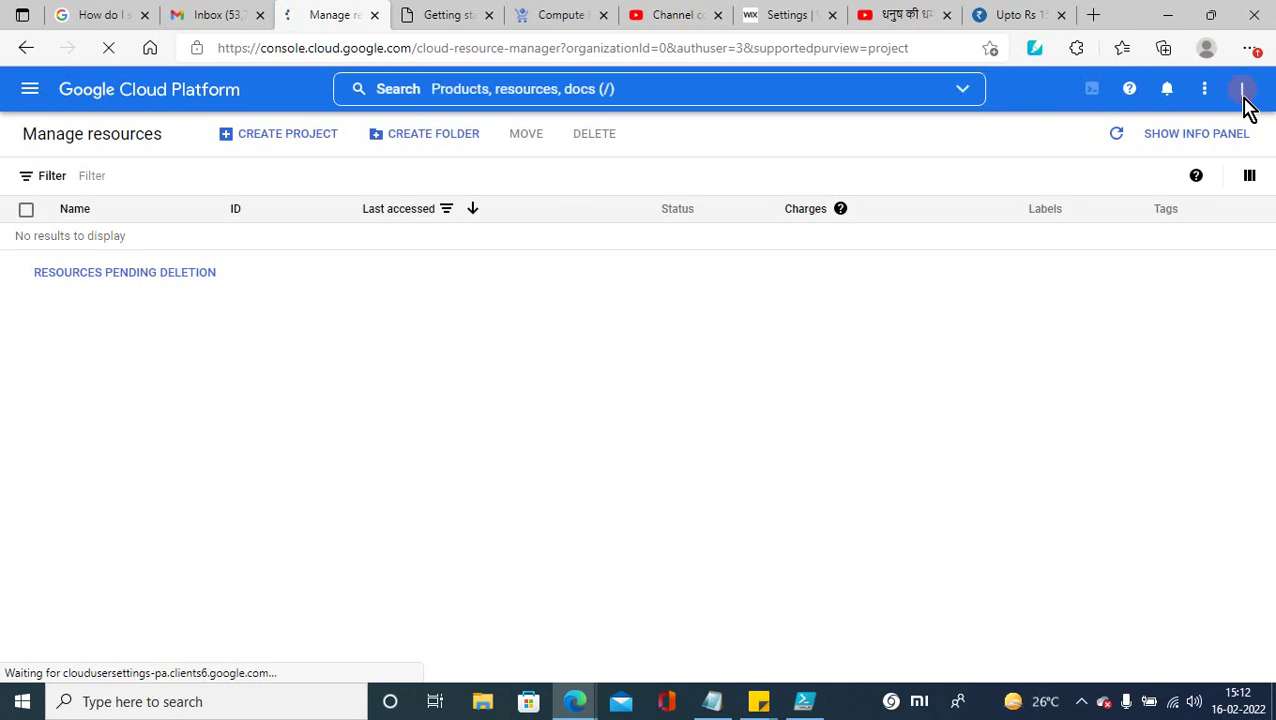
left_click(1241, 92)
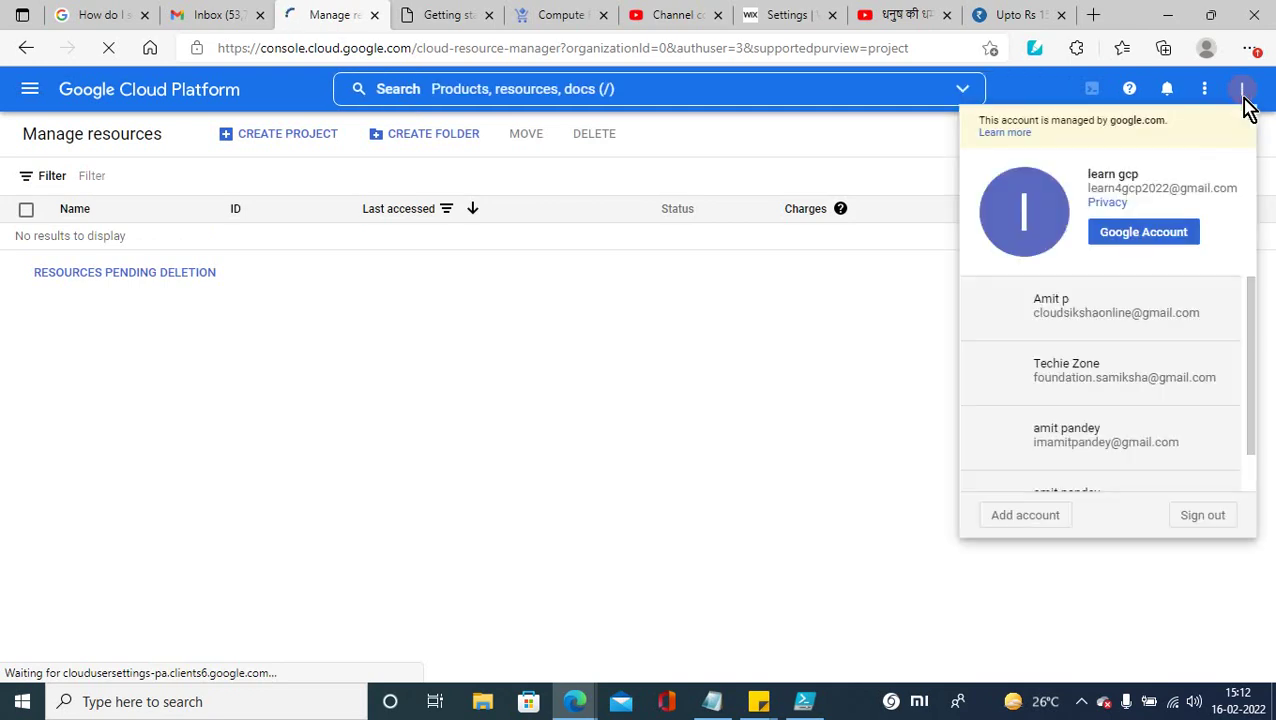
left_click(602, 382)
left_click(545, 22)
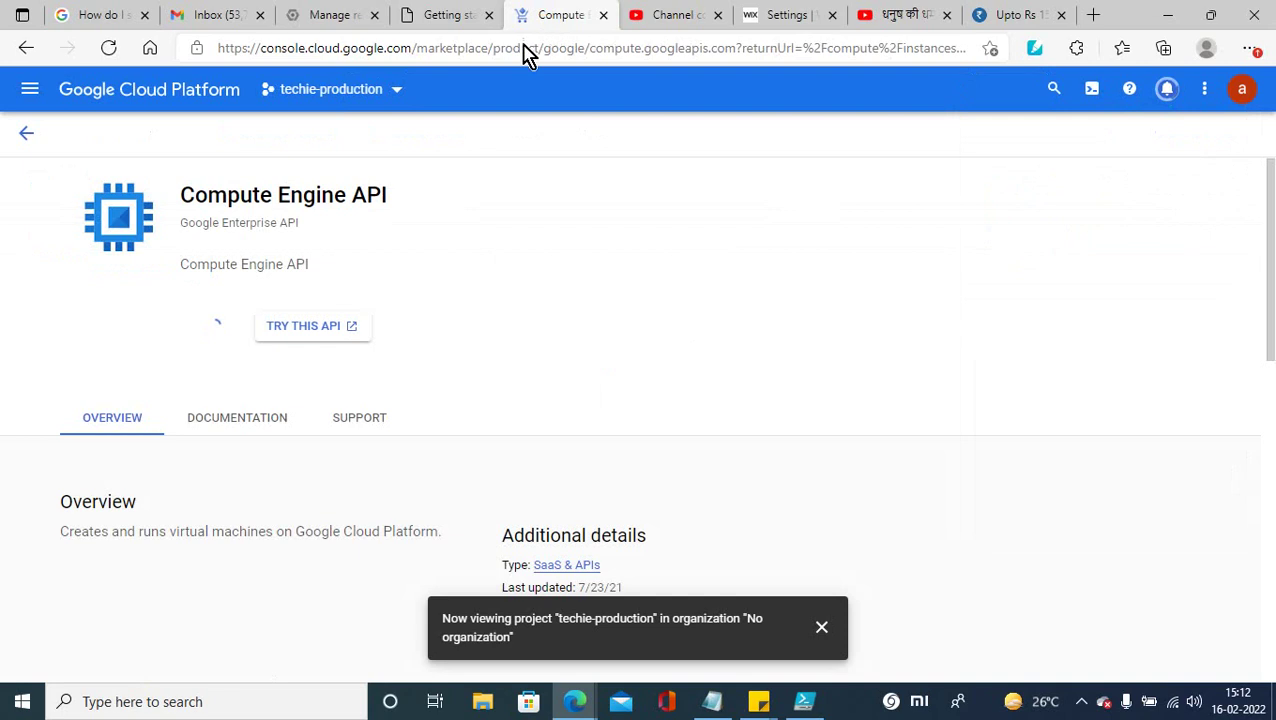
Step: Start a new project billed to My Billing Account
left_click(396, 91)
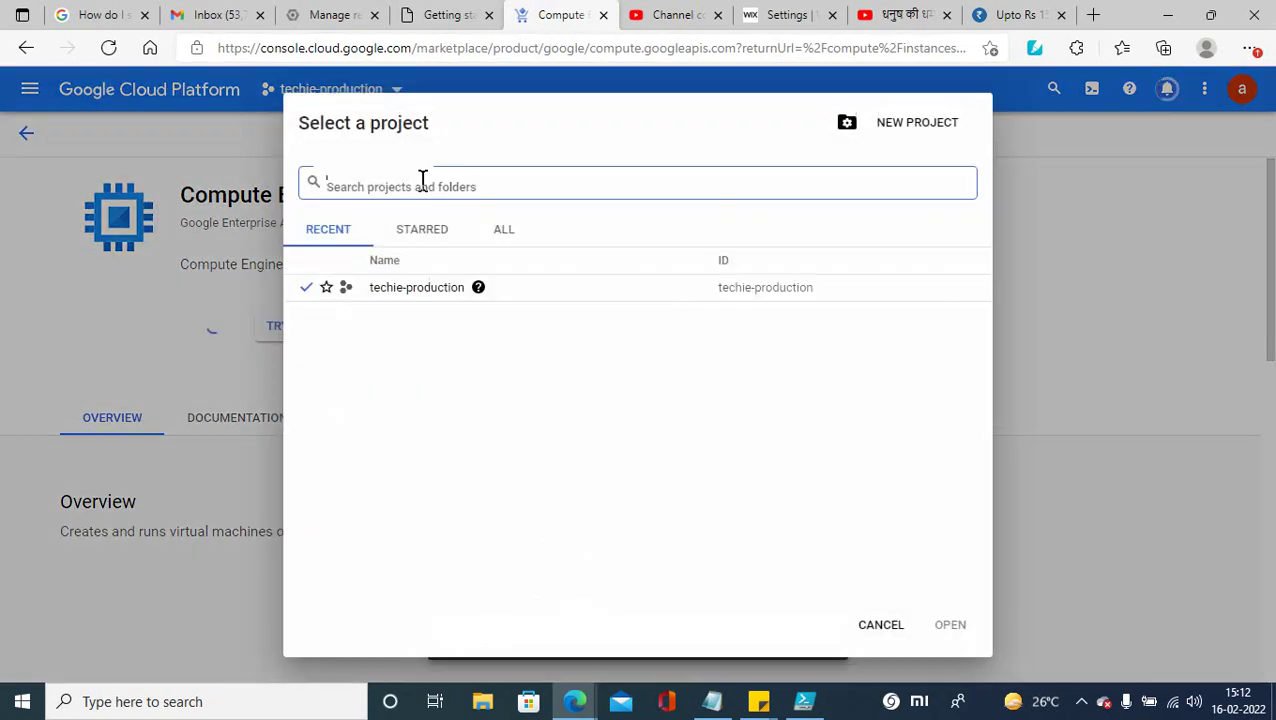
left_click(915, 132)
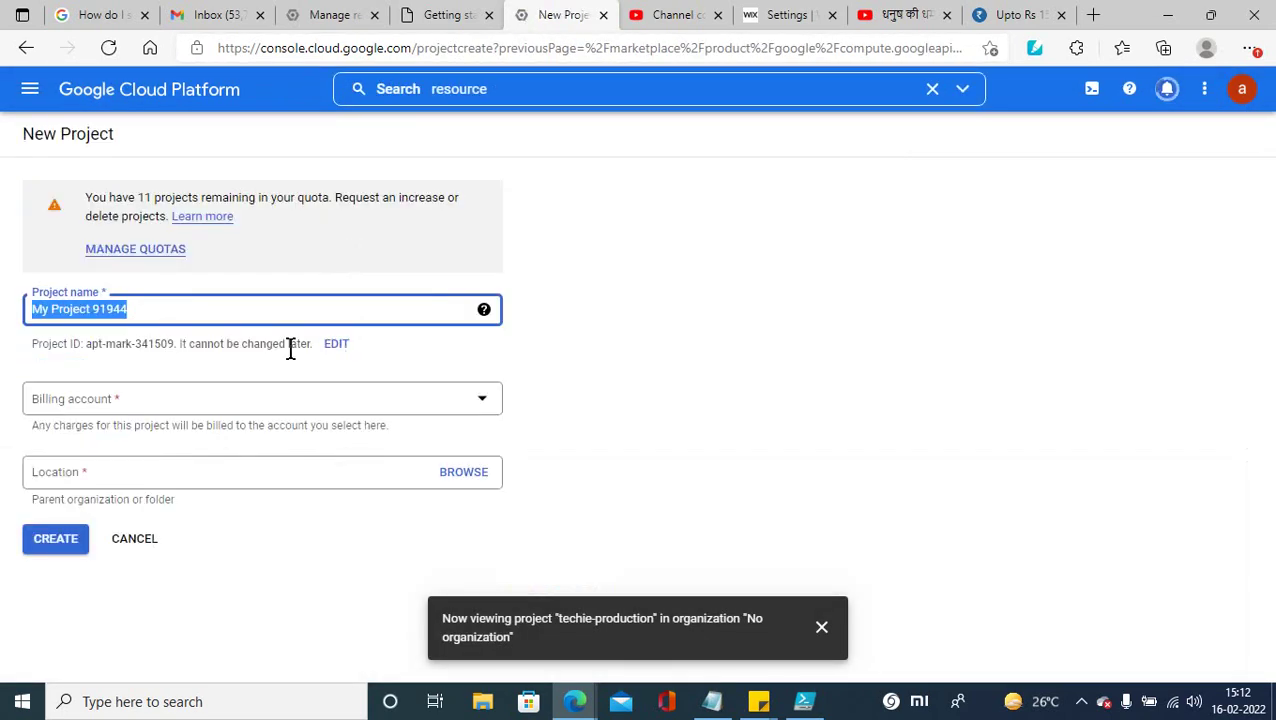
left_click(482, 400)
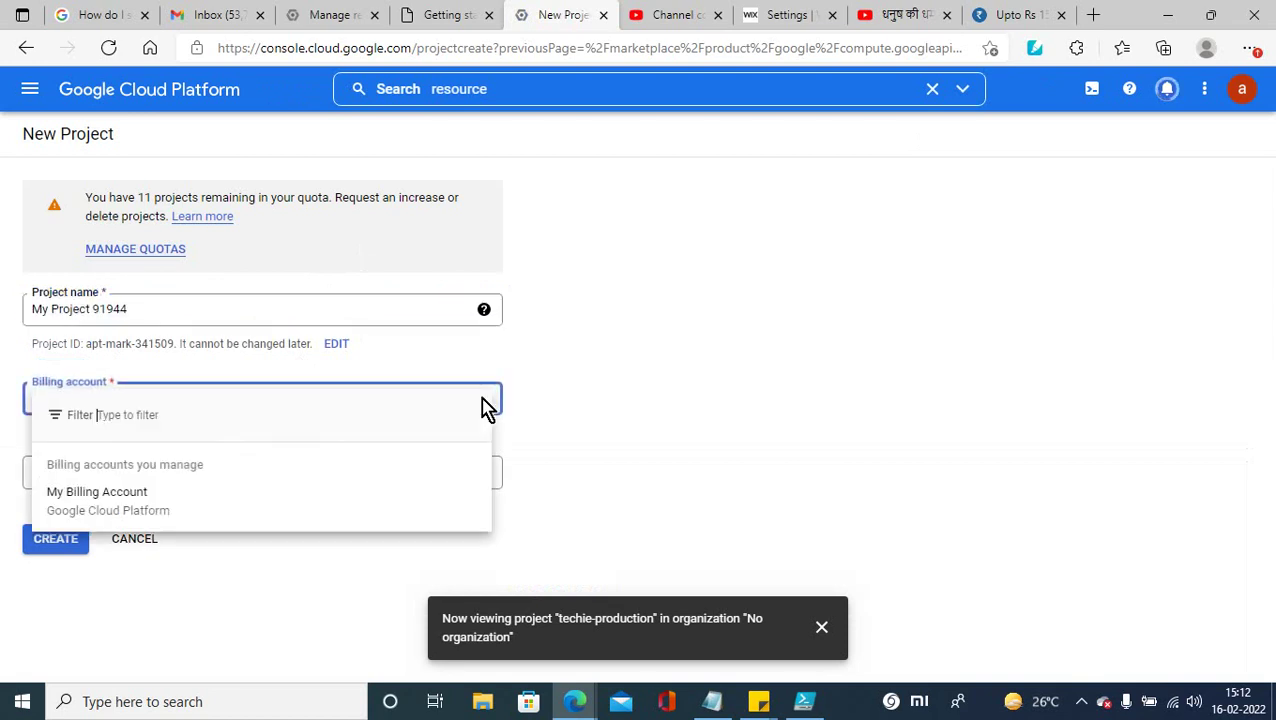
left_click(207, 511)
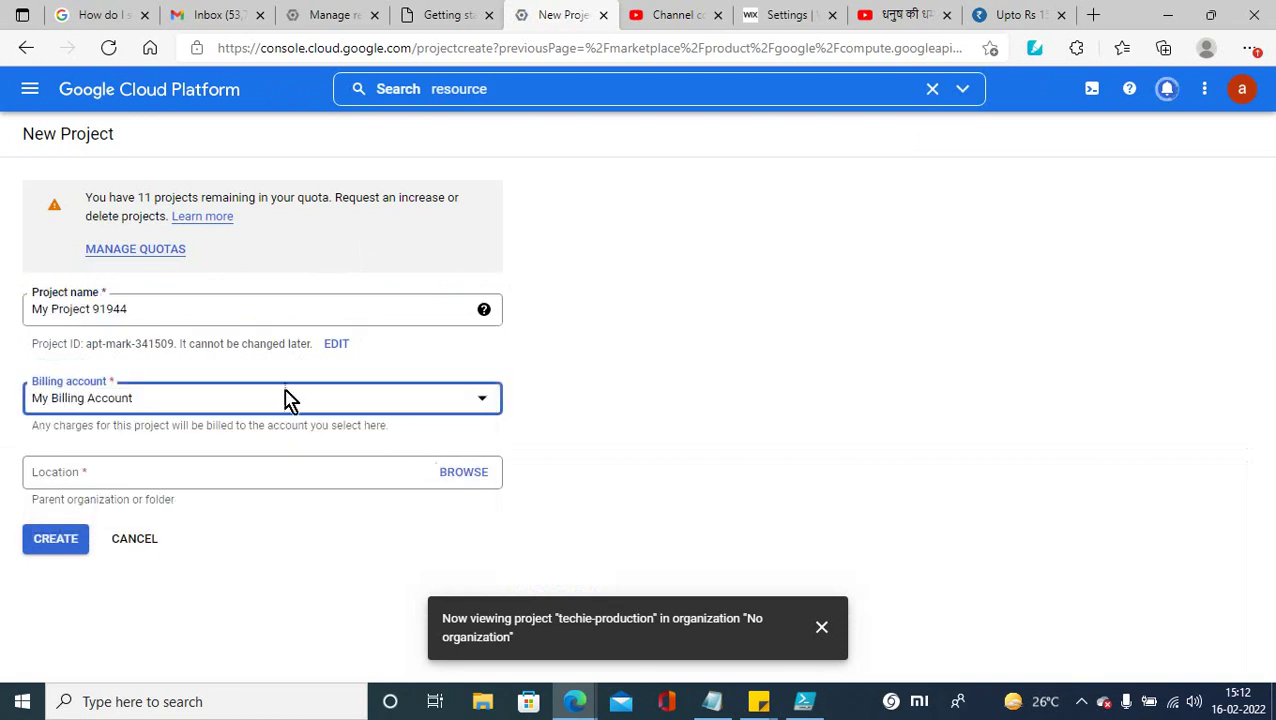
Step: Browse for a parent location, find No organization unselectable, and close the folder picker
left_click(461, 474)
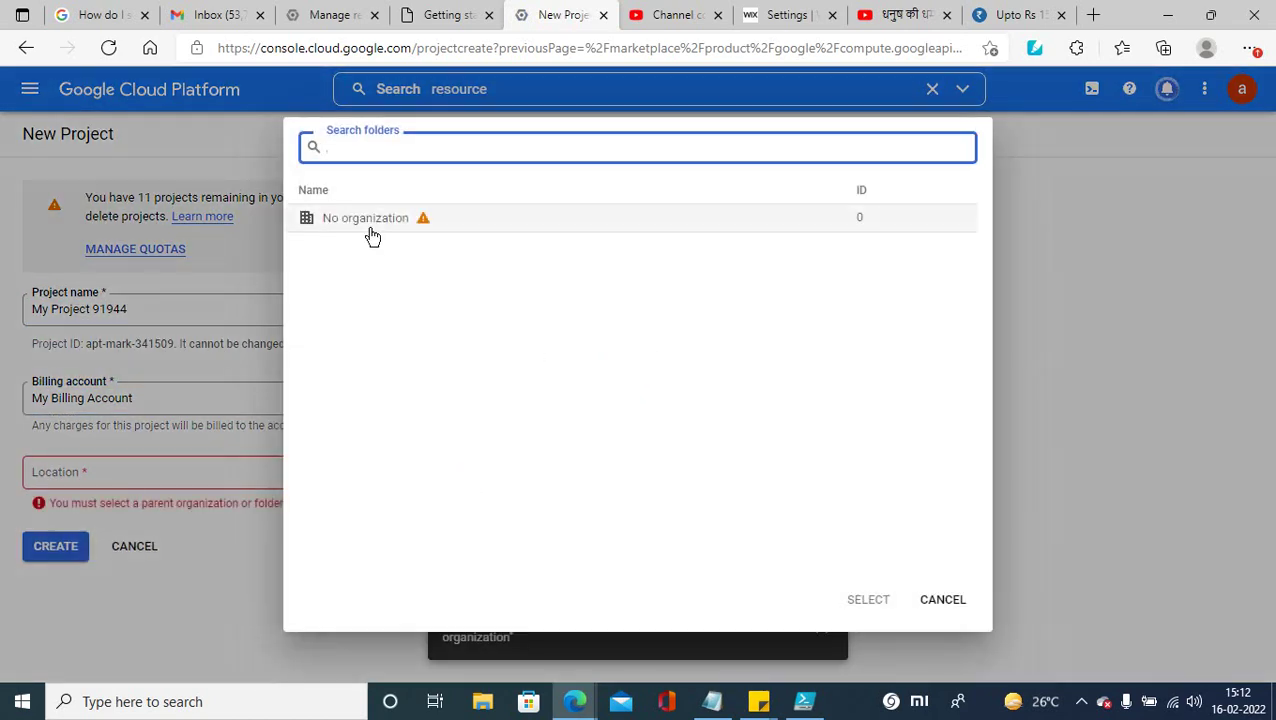
left_click(371, 234)
mouse_move(419, 226)
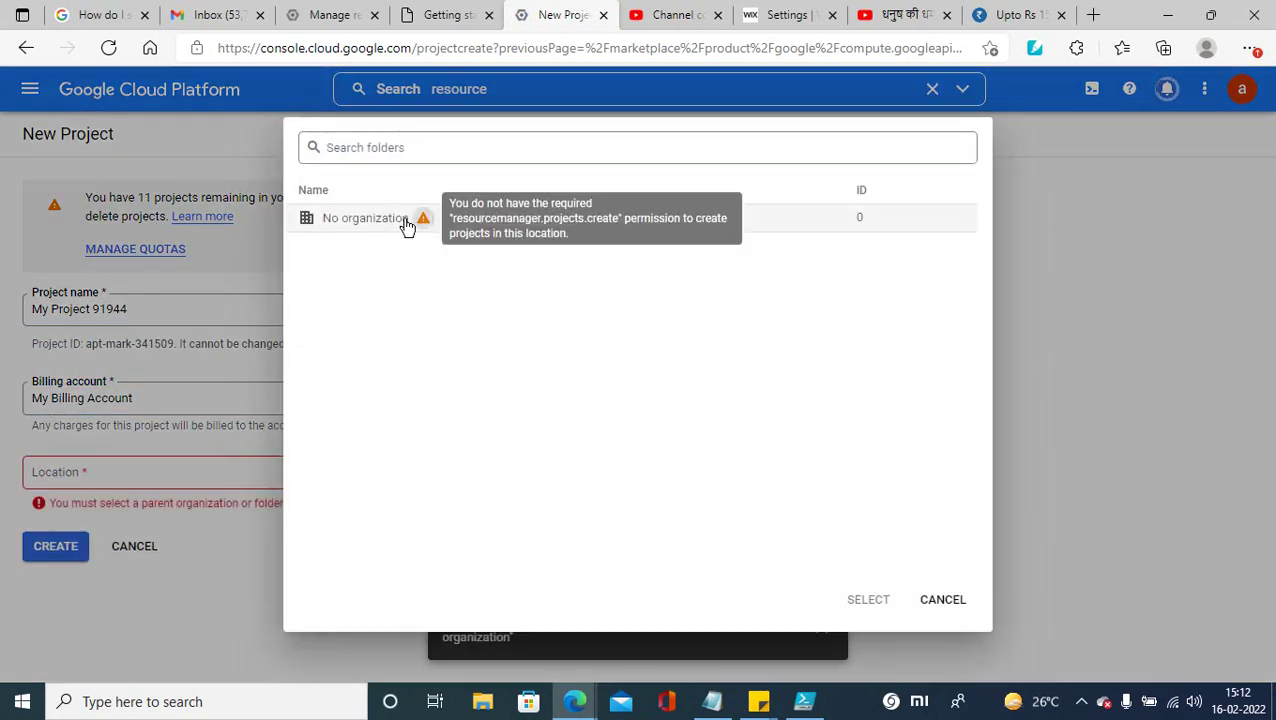
right_click(385, 226)
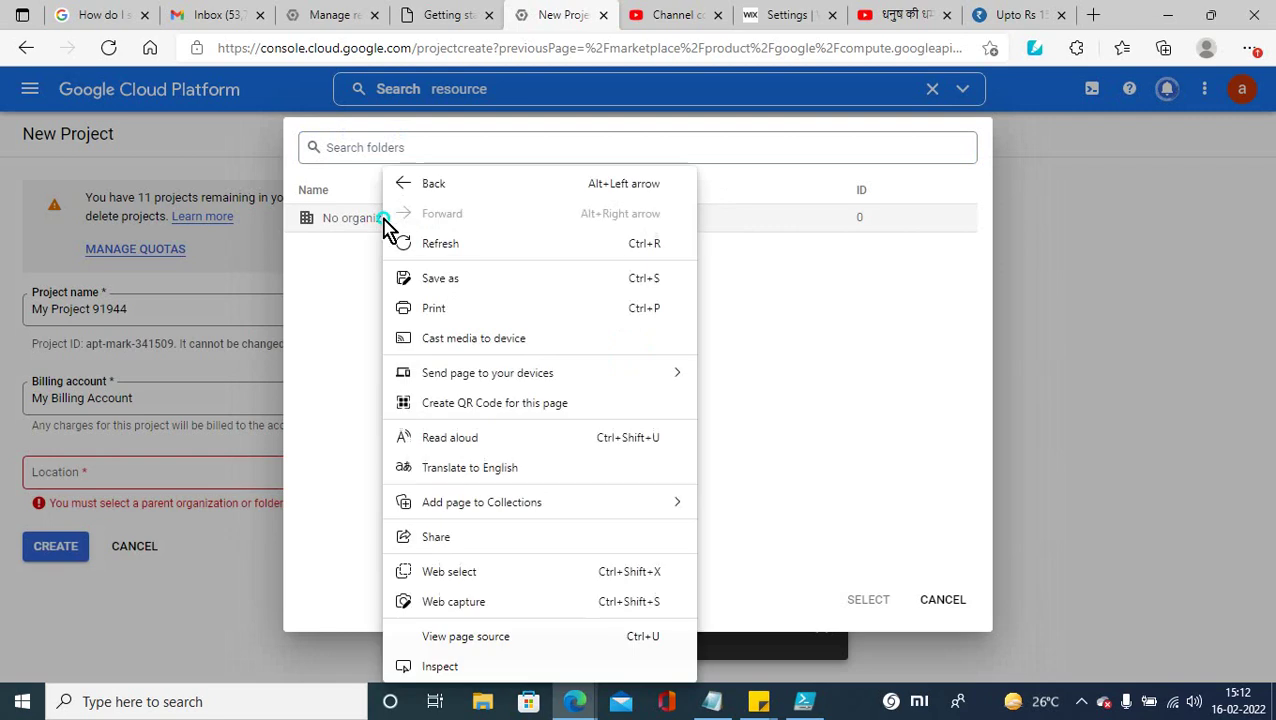
left_click(362, 230)
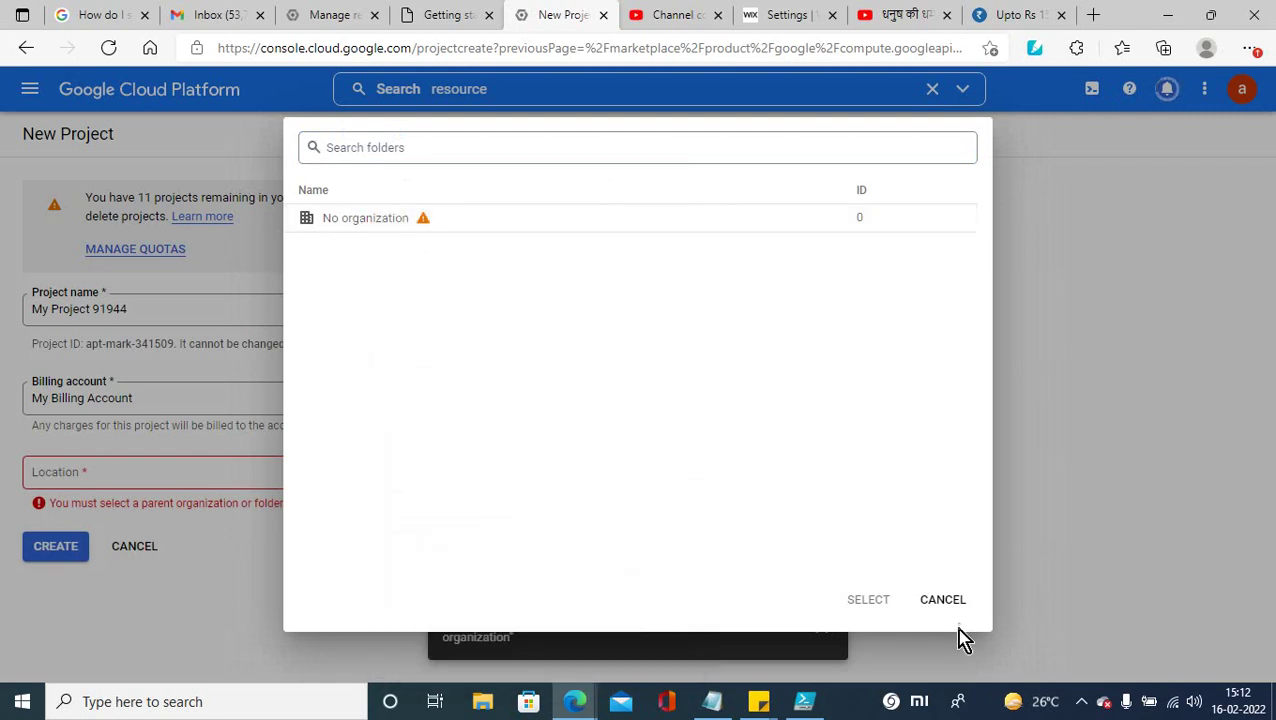
left_click(940, 602)
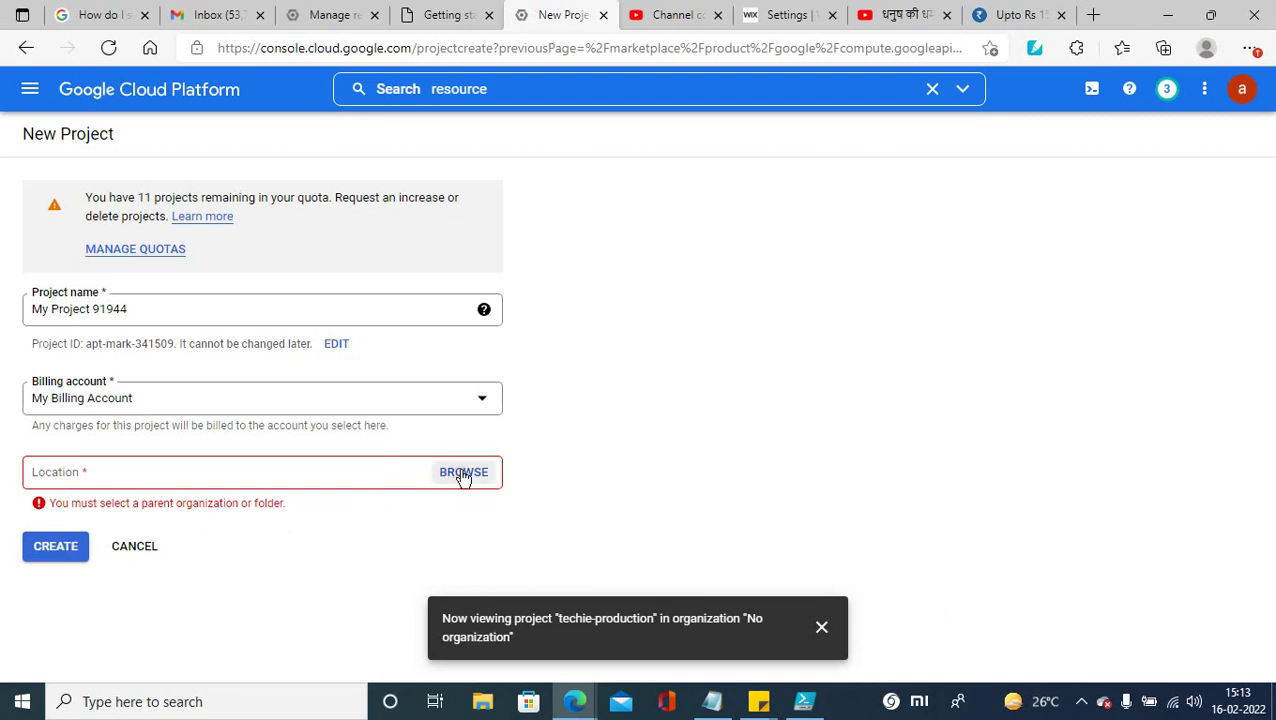
Step: Retry and cancel the folder picker, dismiss the tray popup, and go back to Compute Engine API
left_click(463, 473)
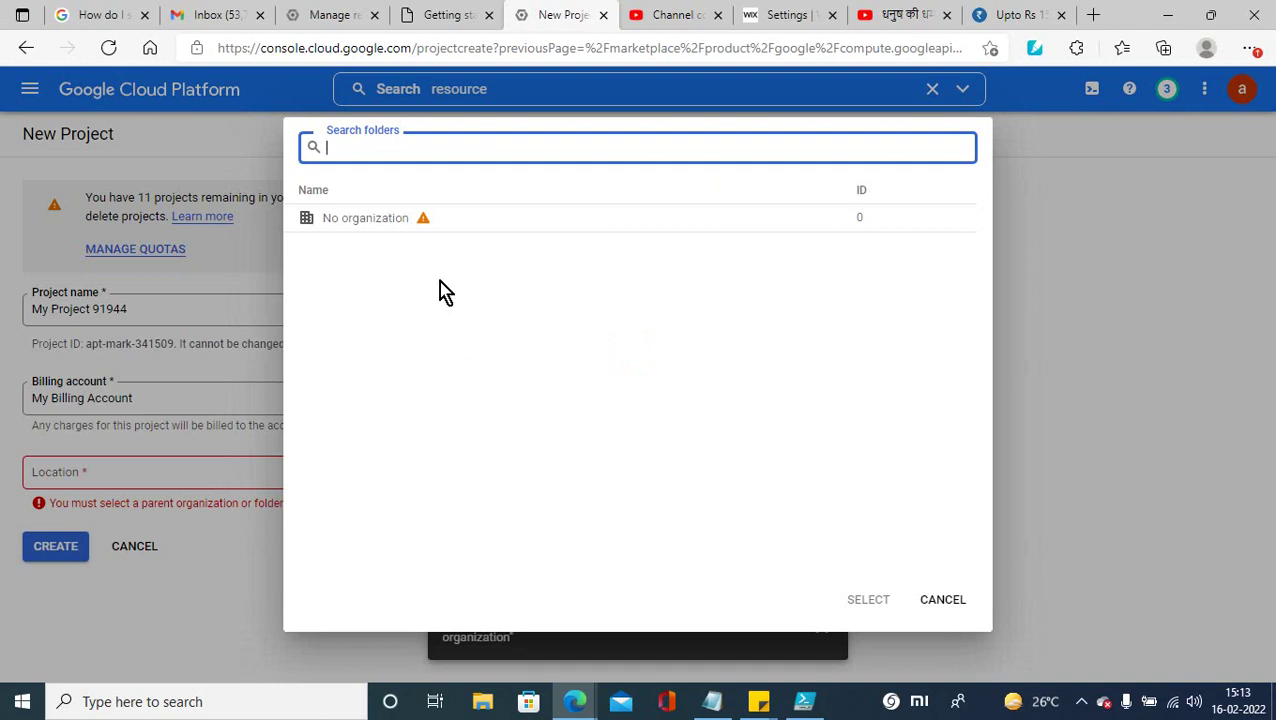
left_click(370, 233)
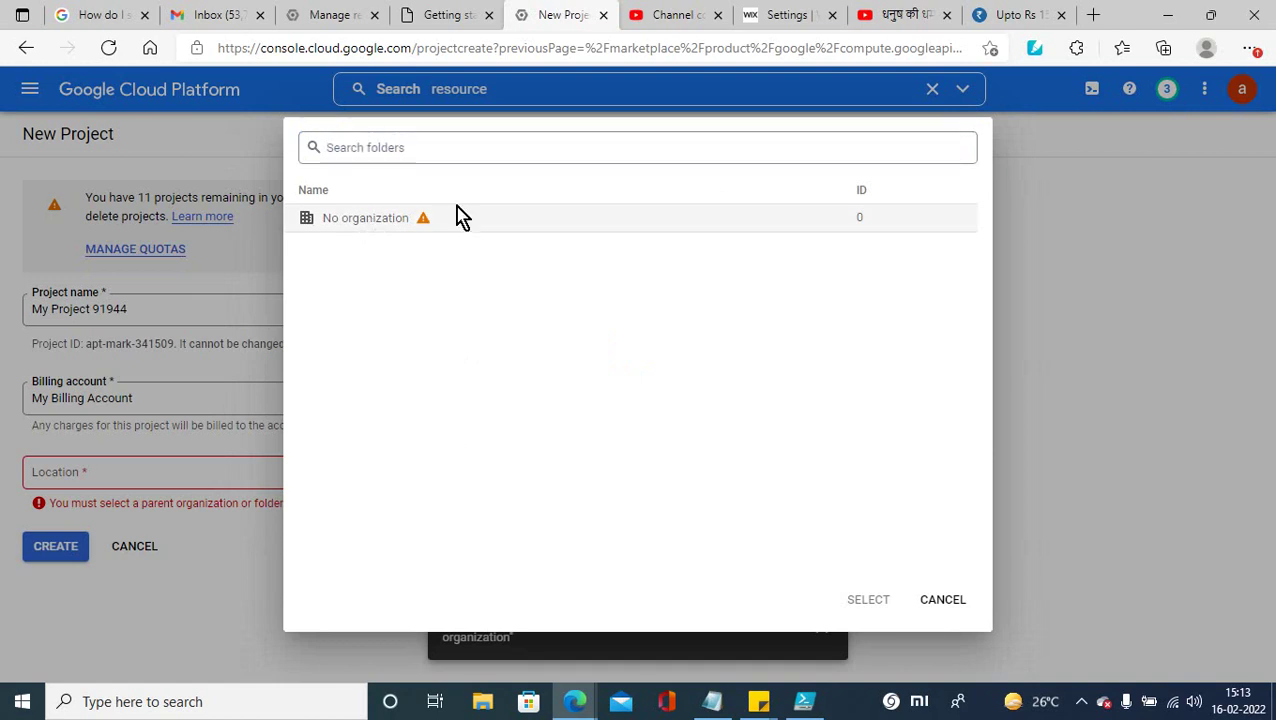
left_click(940, 599)
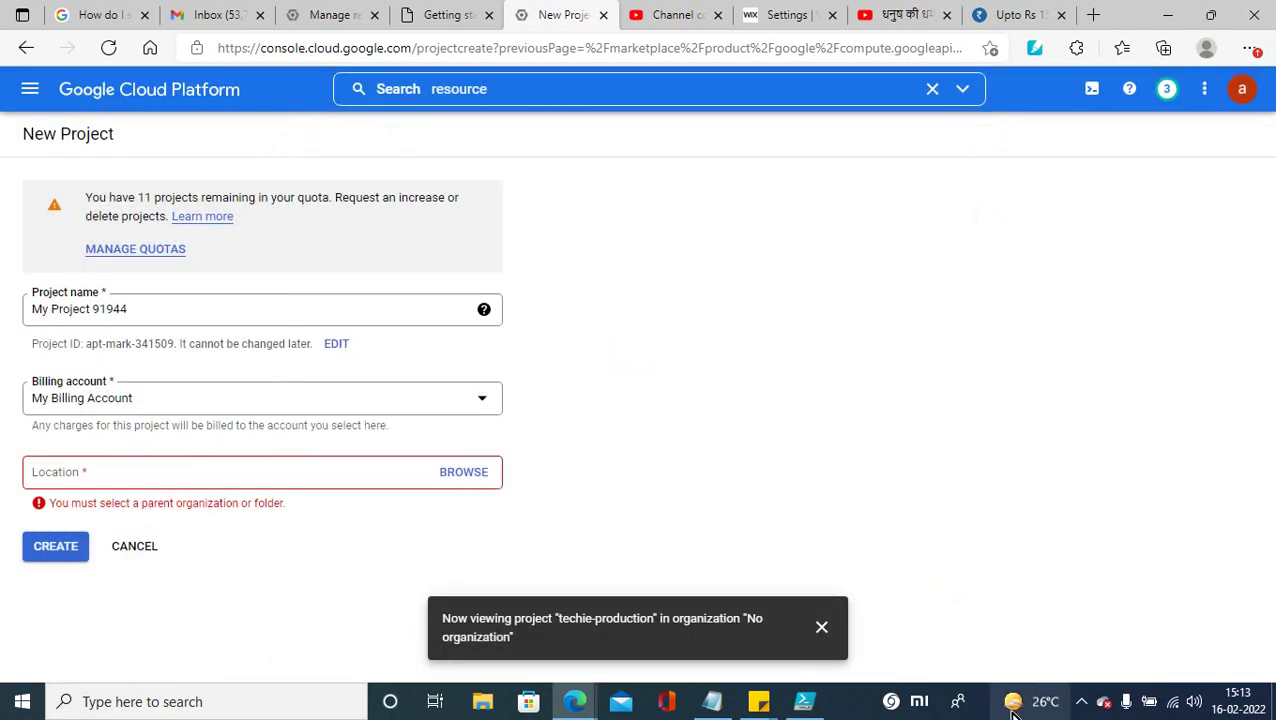
left_click(1080, 703)
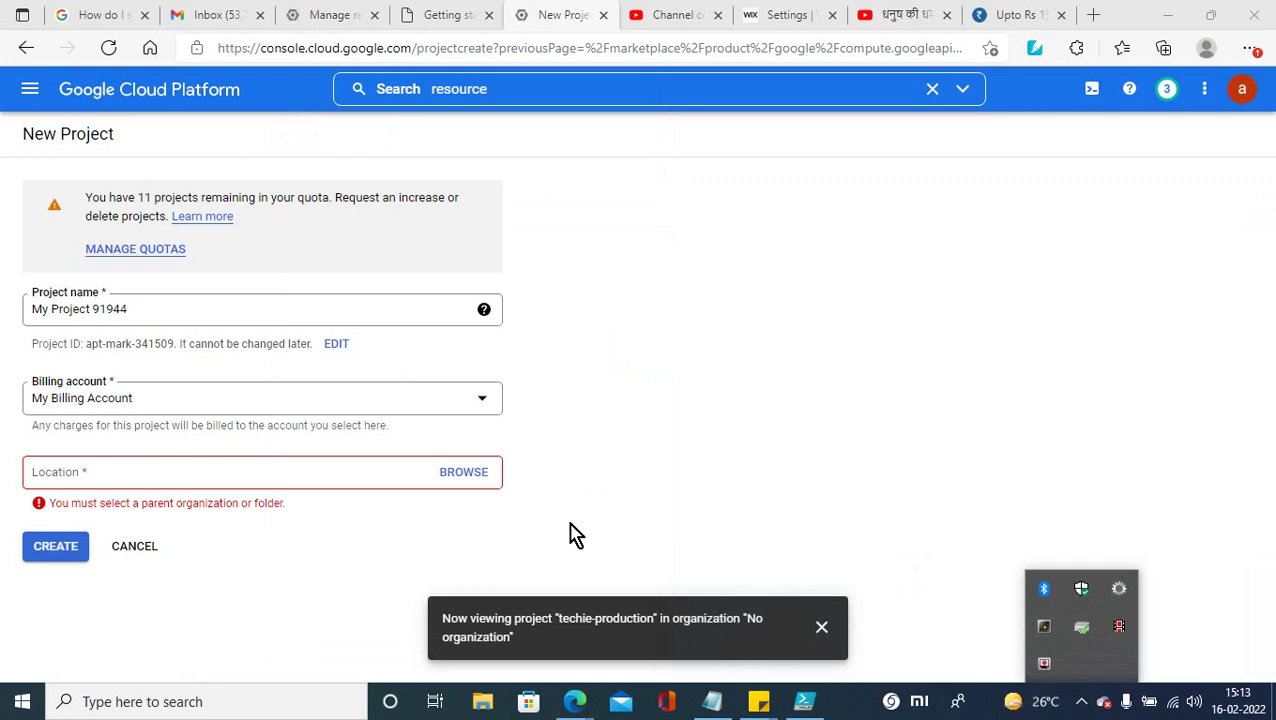
left_click(575, 535)
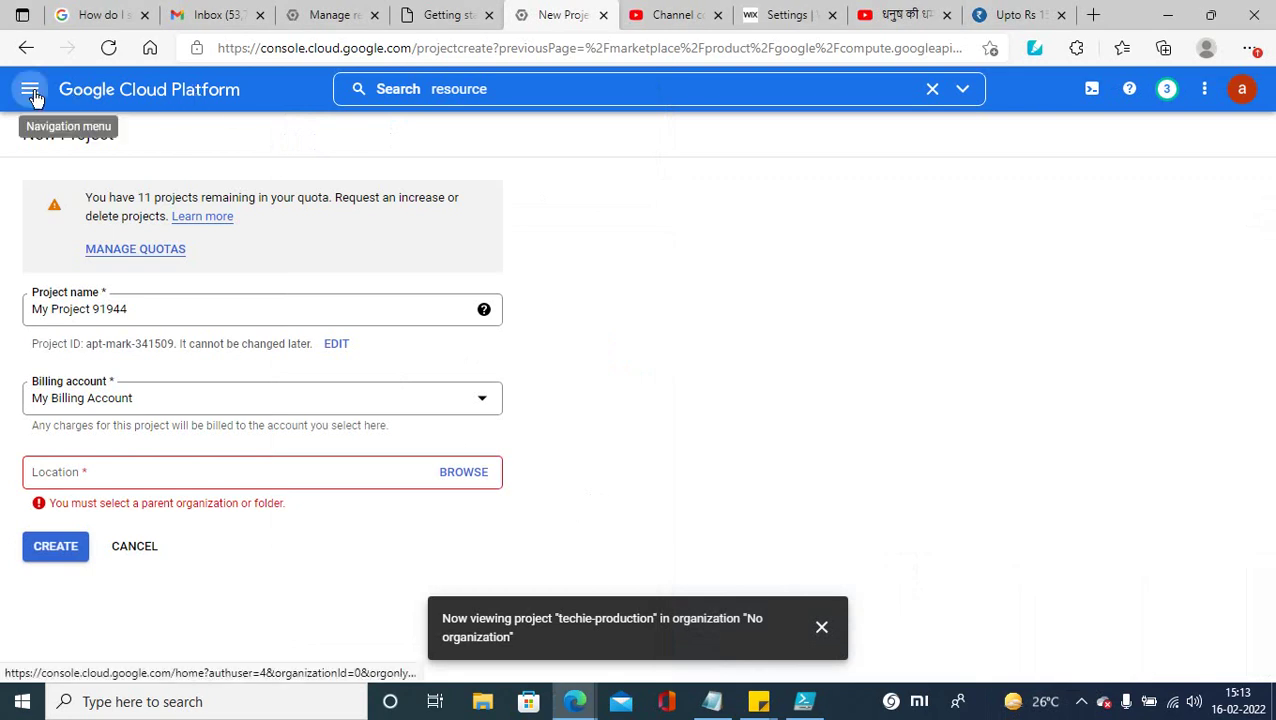
left_click(26, 49)
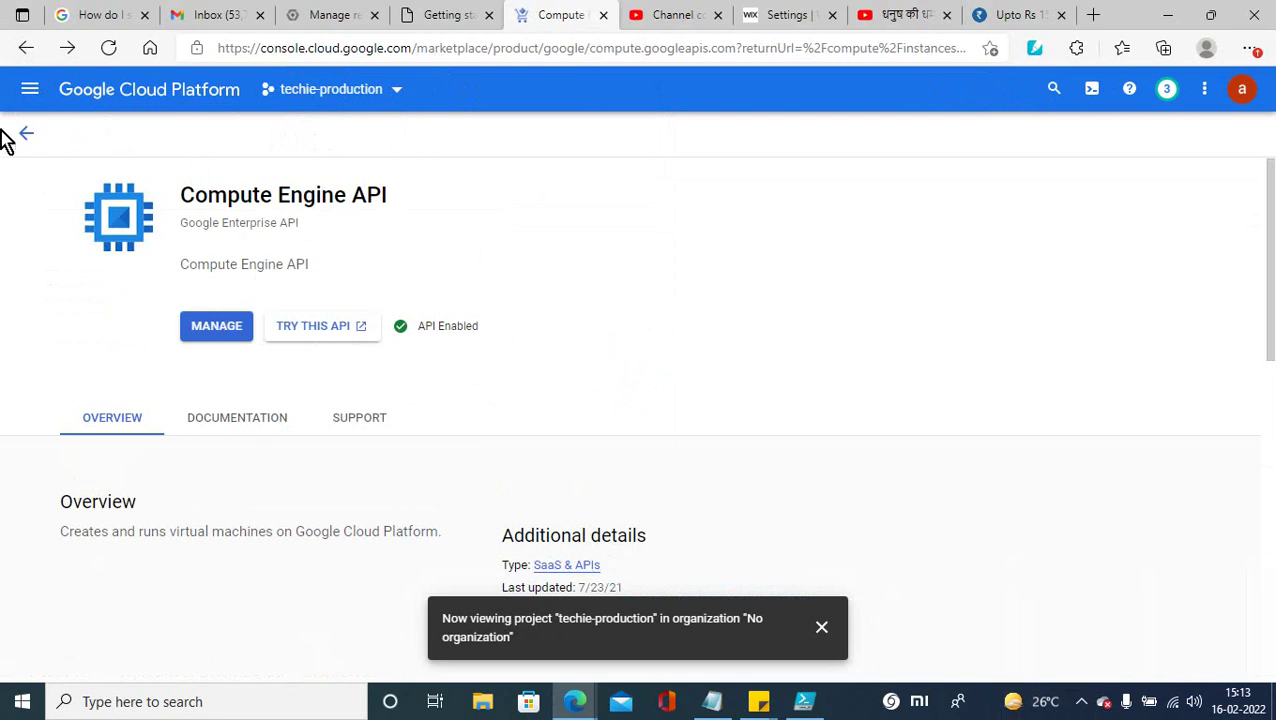
Step: Go to Compute Engine VM instances and switch the console to No organization
left_click(29, 89)
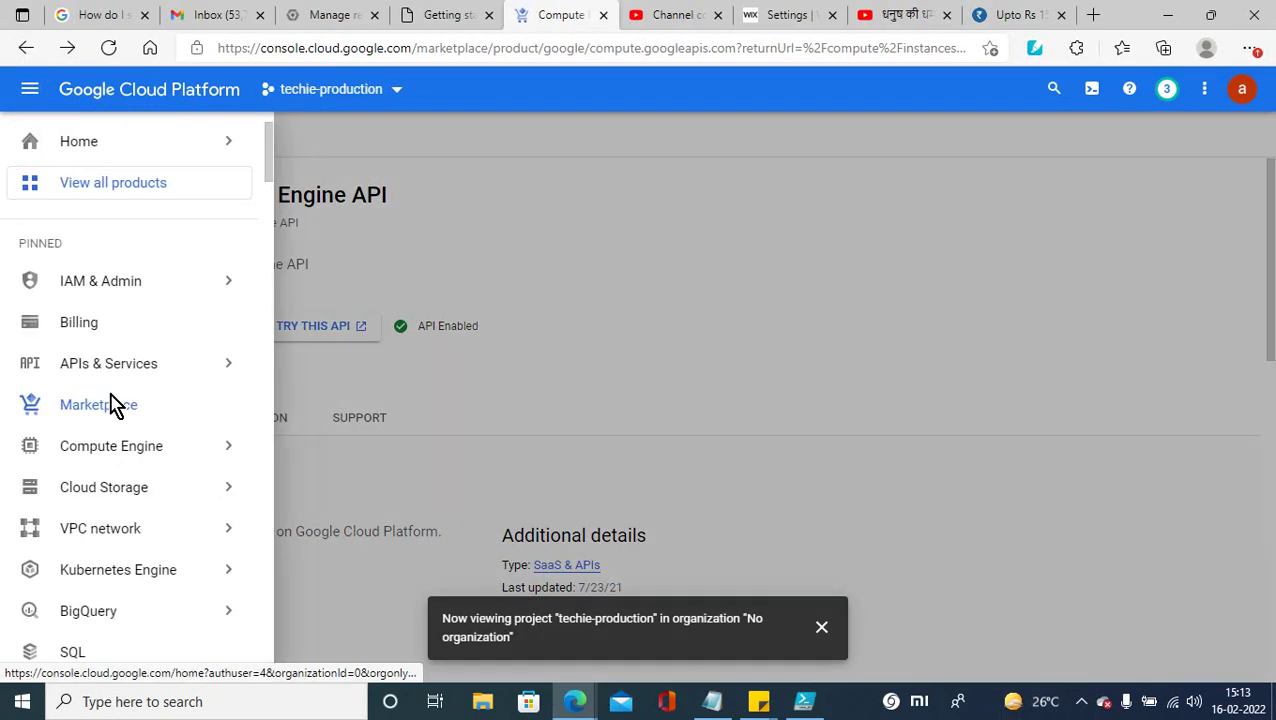
left_click(105, 455)
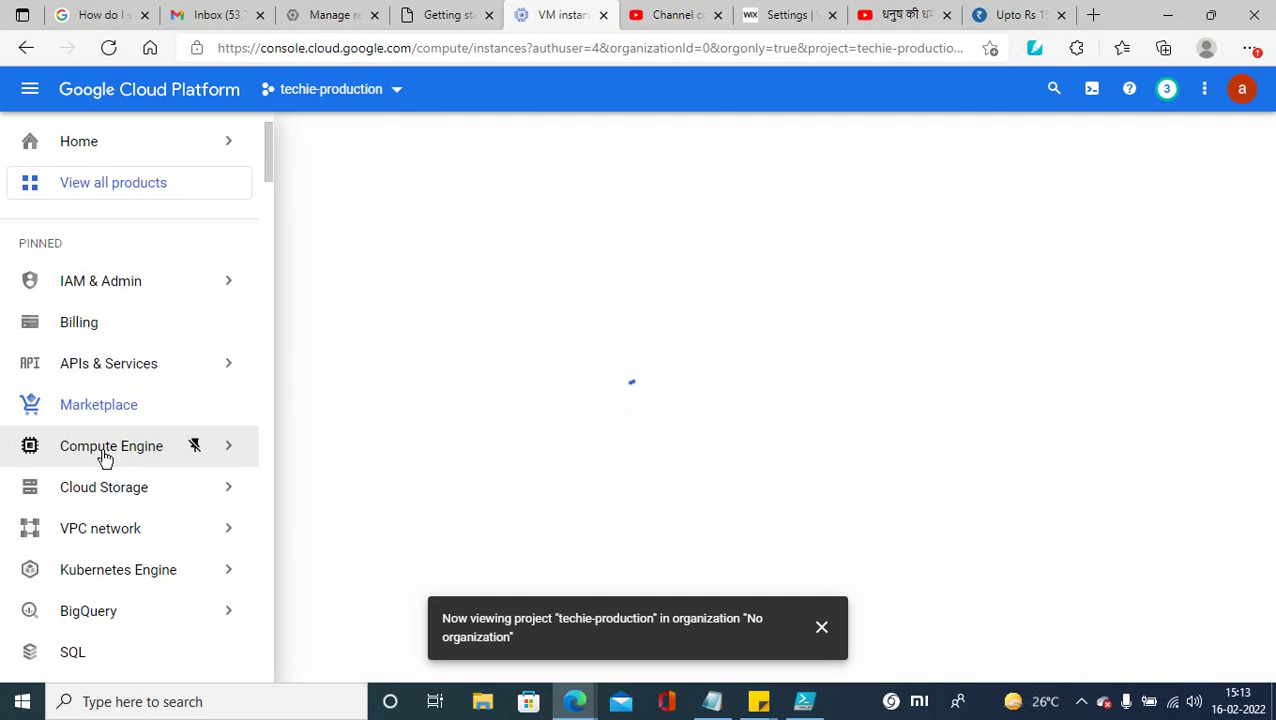
left_click(394, 90)
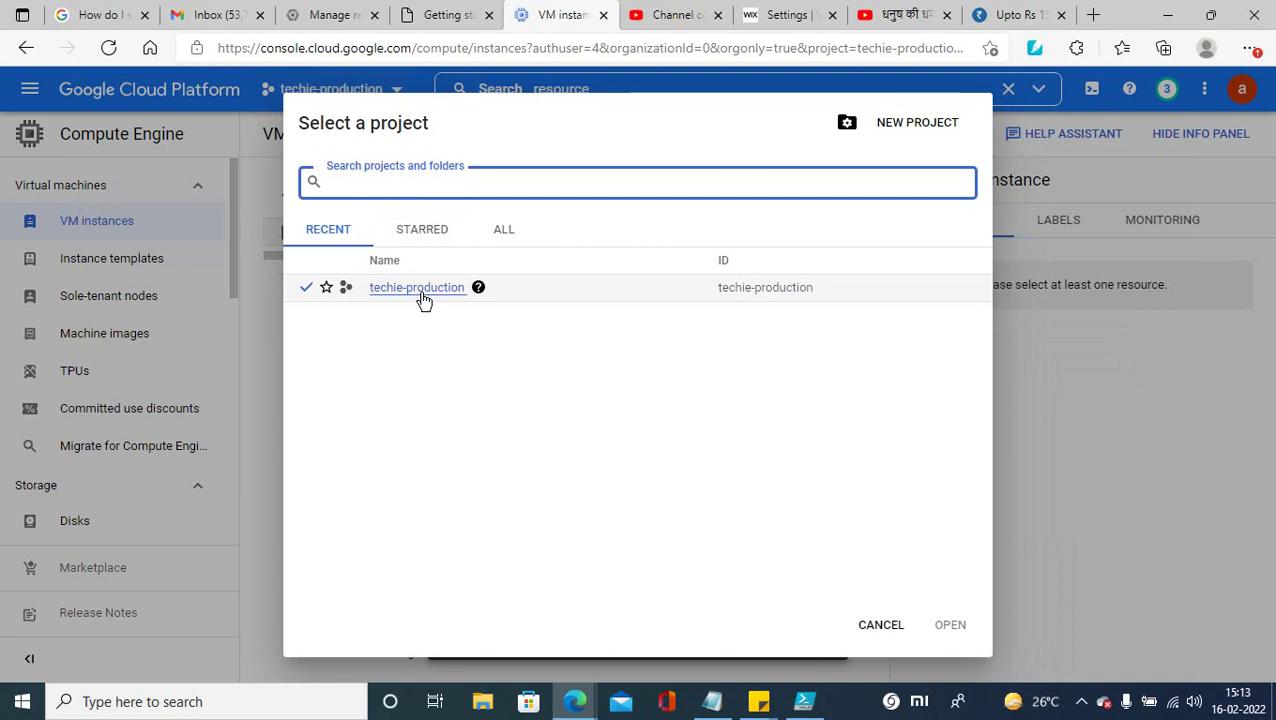
left_click(425, 240)
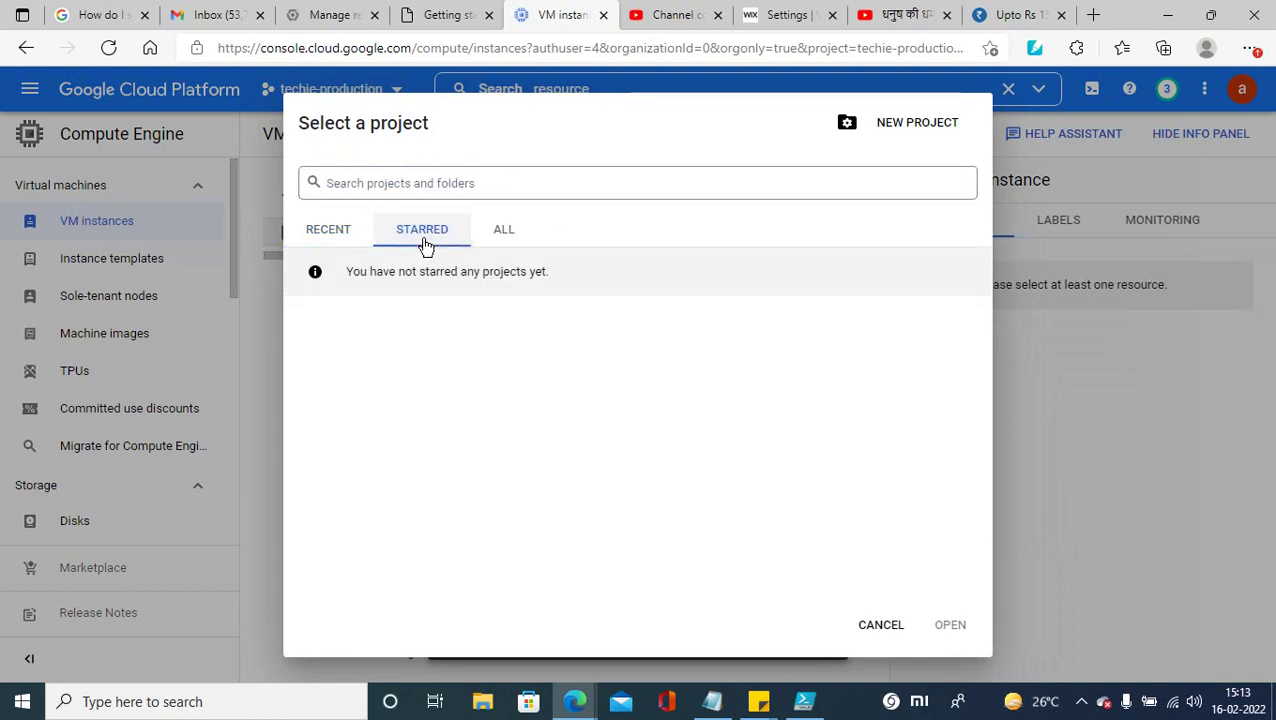
left_click(532, 239)
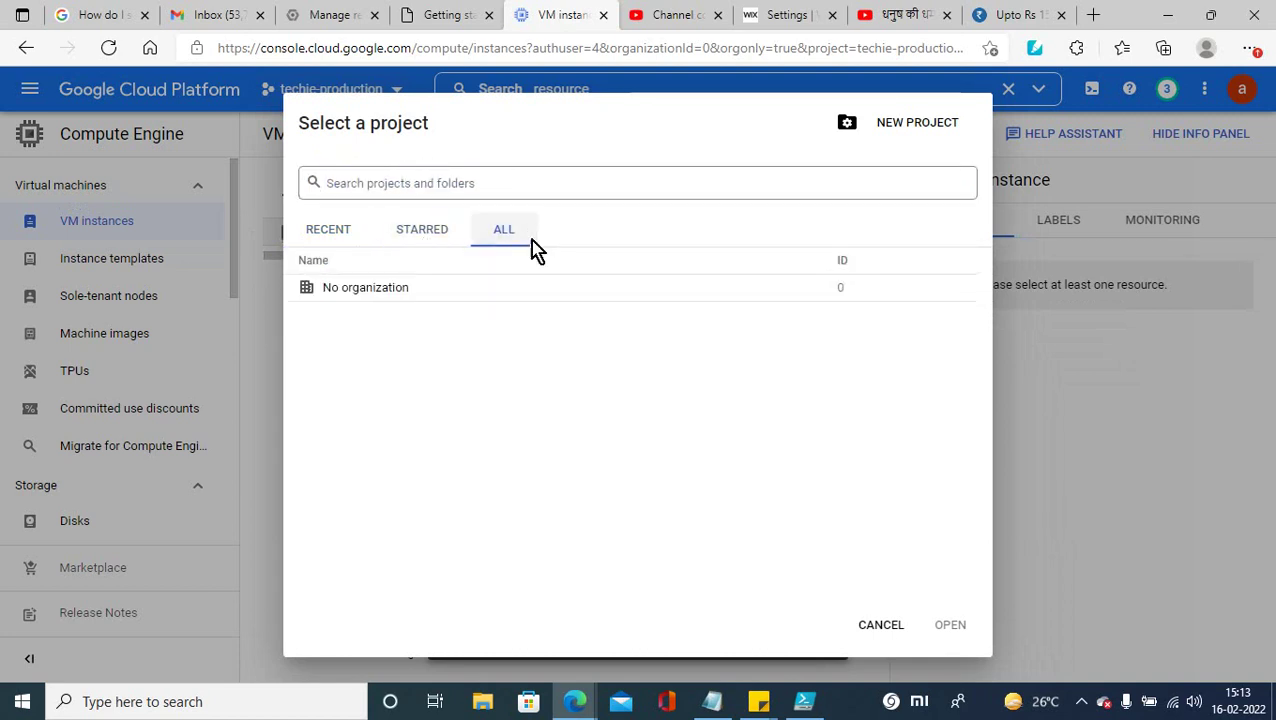
left_click(397, 303)
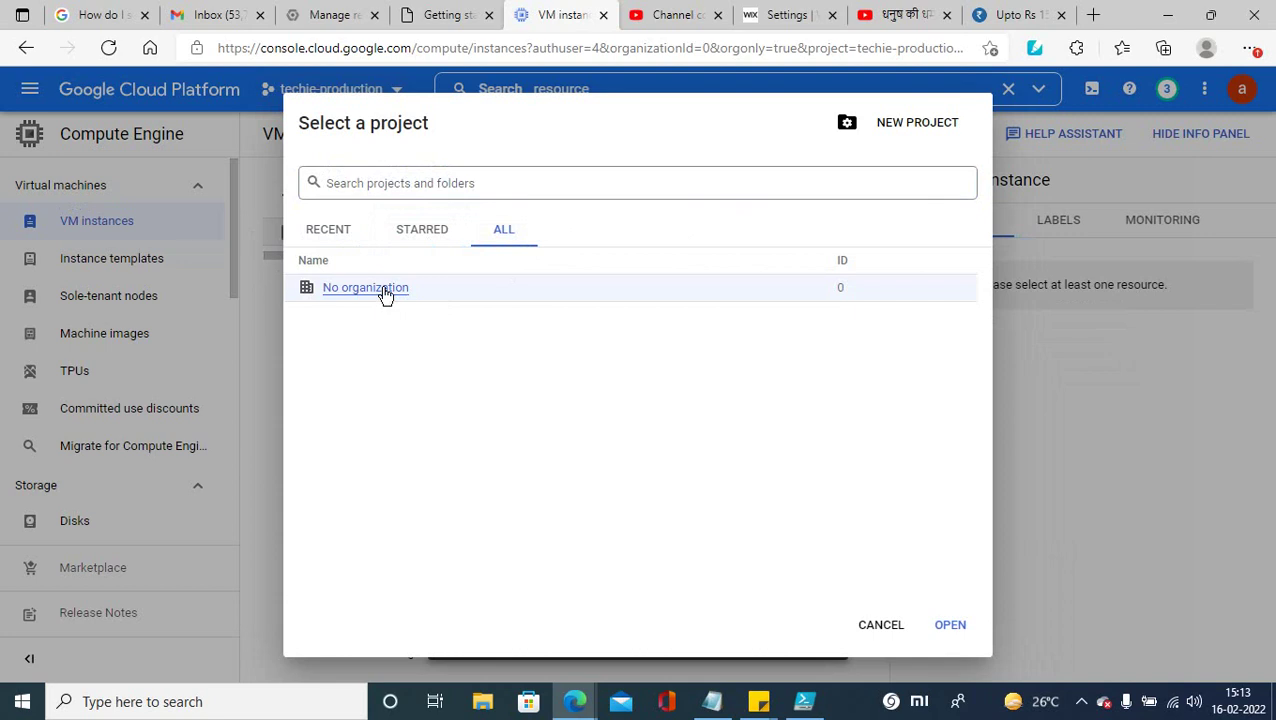
left_click(386, 293)
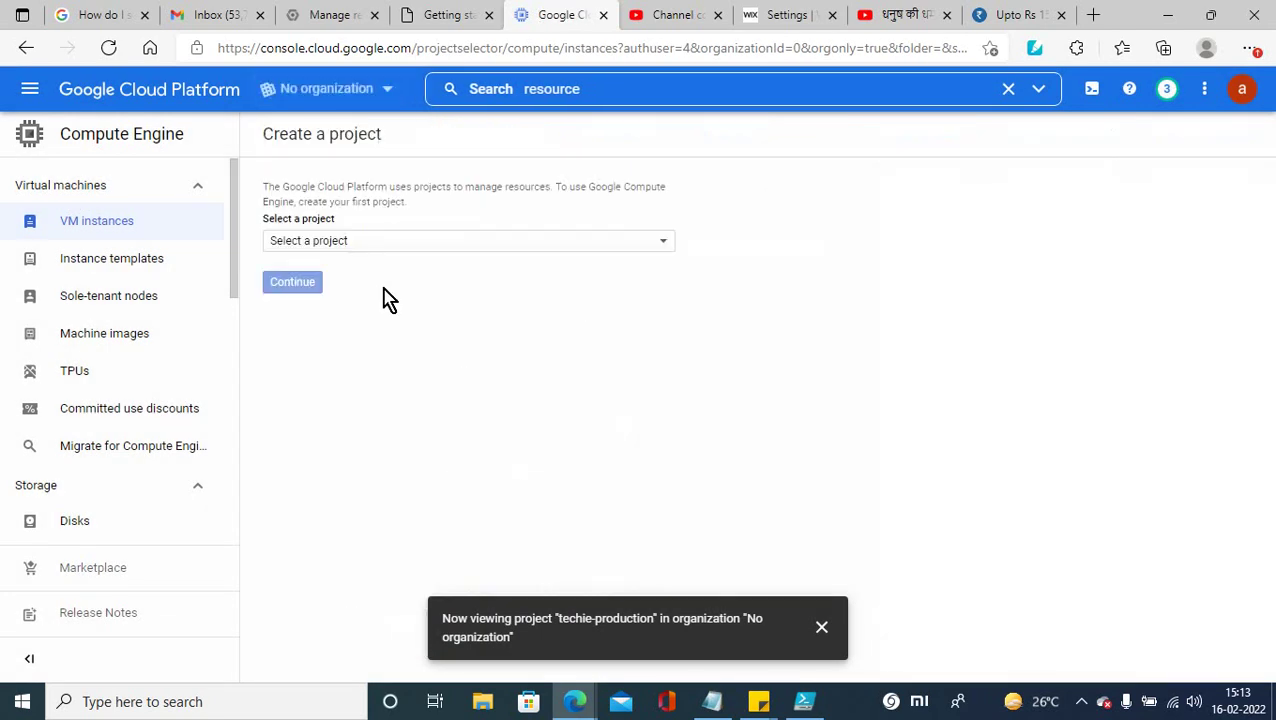
Step: Select techie-production, continue to VM instances, and bring up the project picker
left_click(363, 246)
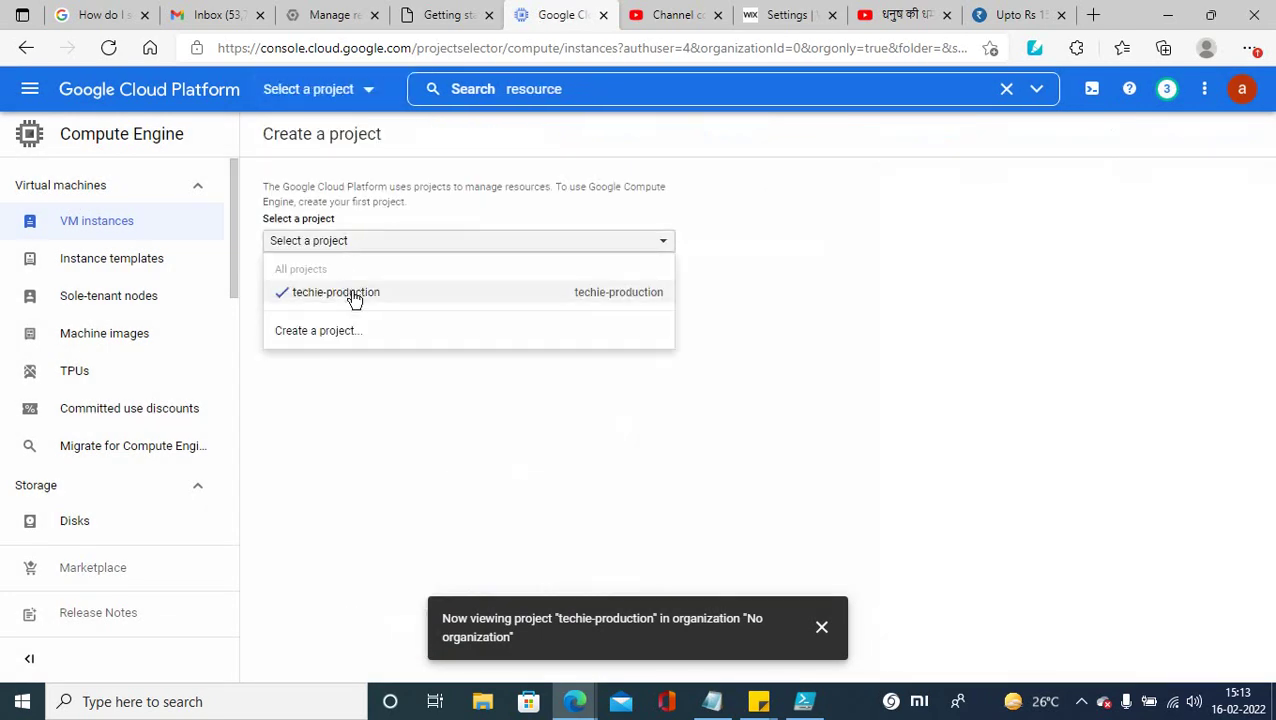
left_click(351, 292)
left_click(292, 283)
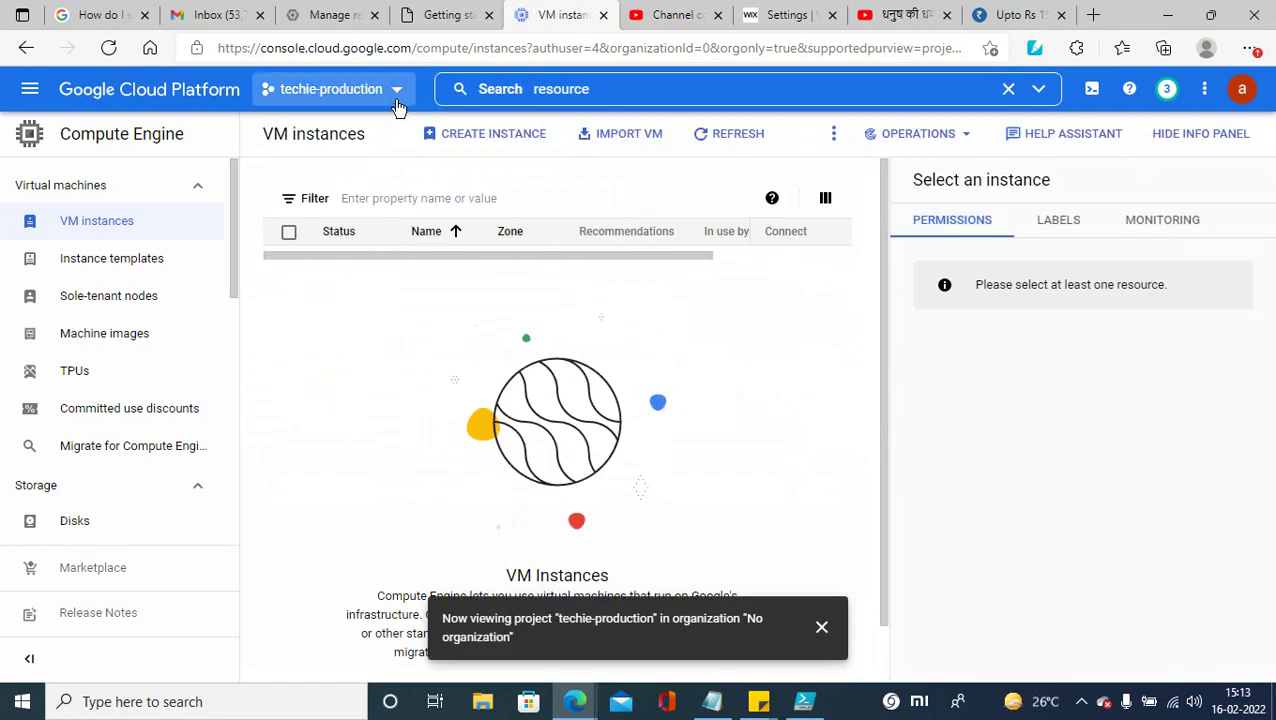
left_click(399, 107)
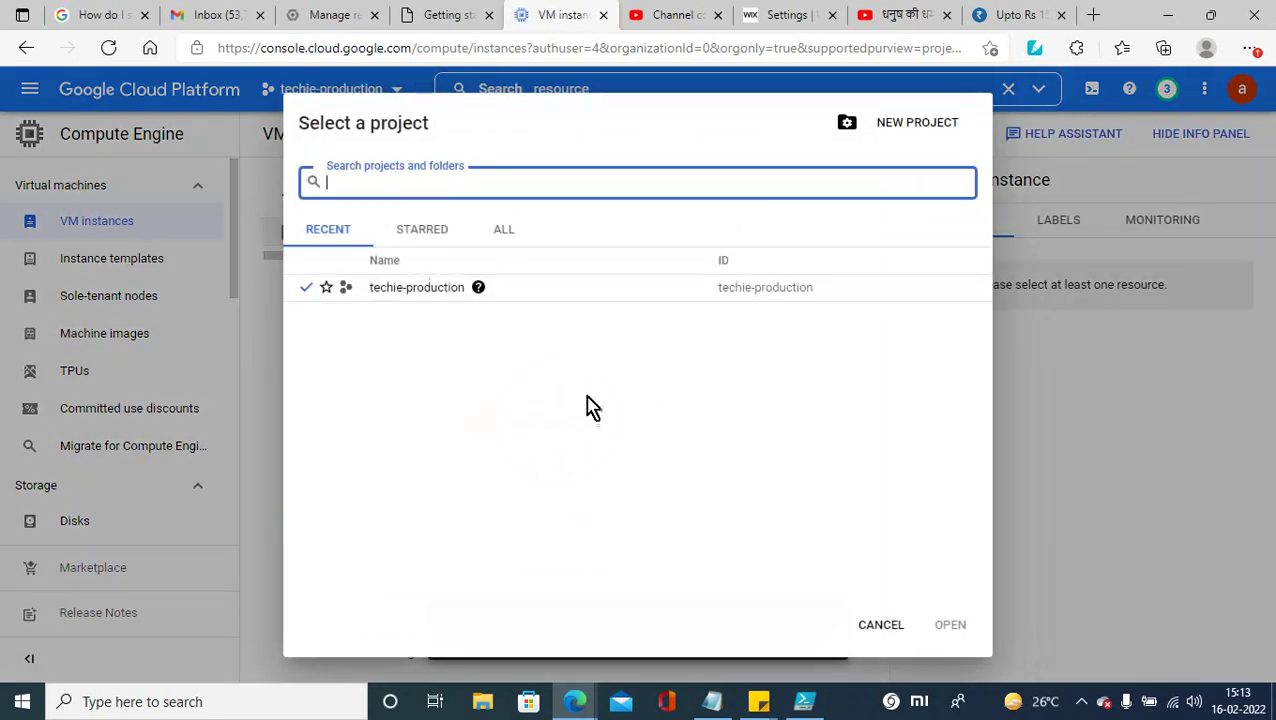
mouse_move(479, 296)
Step: Begin a New Project, browse its Location, and see No organization lacks creation permission
left_click(912, 125)
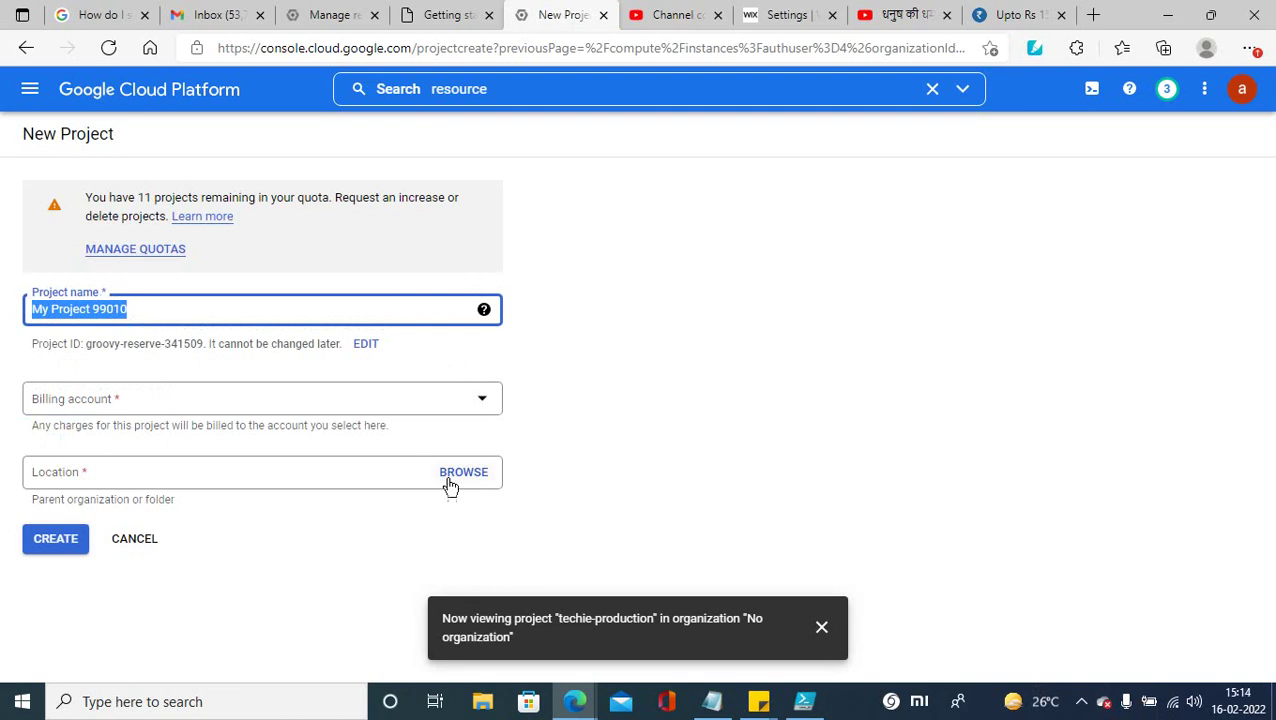
left_click(462, 473)
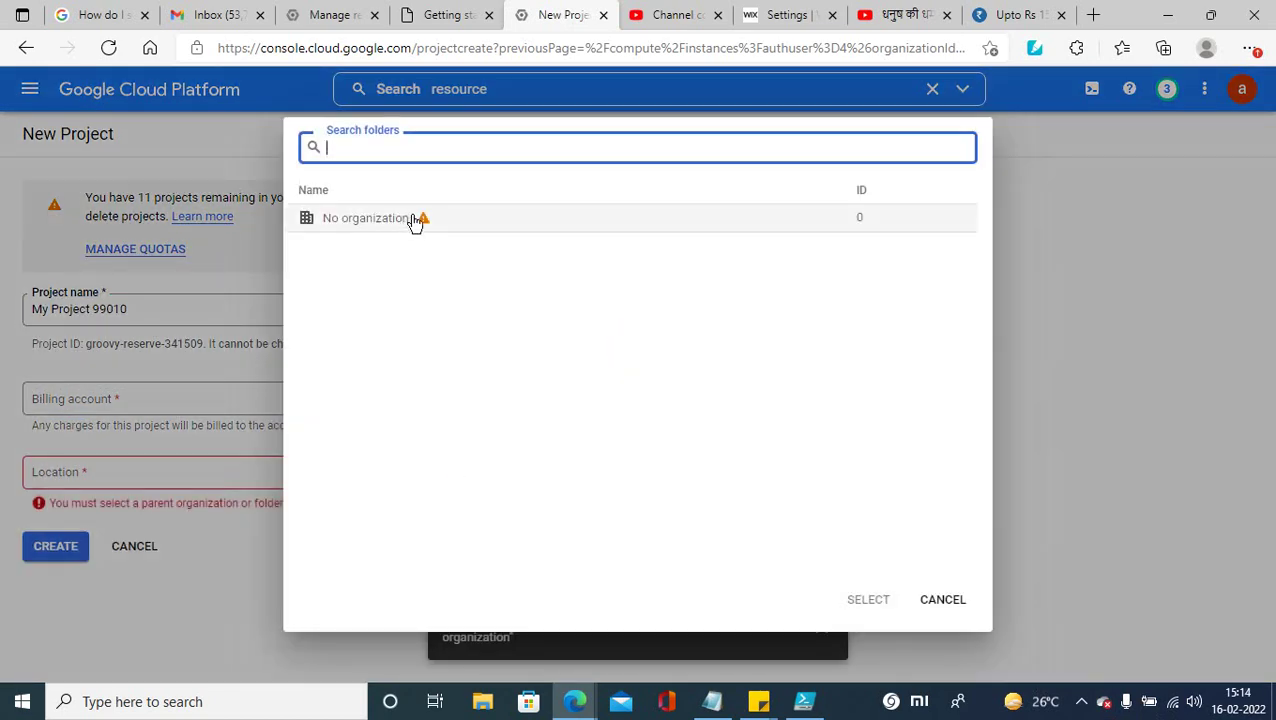
mouse_move(426, 230)
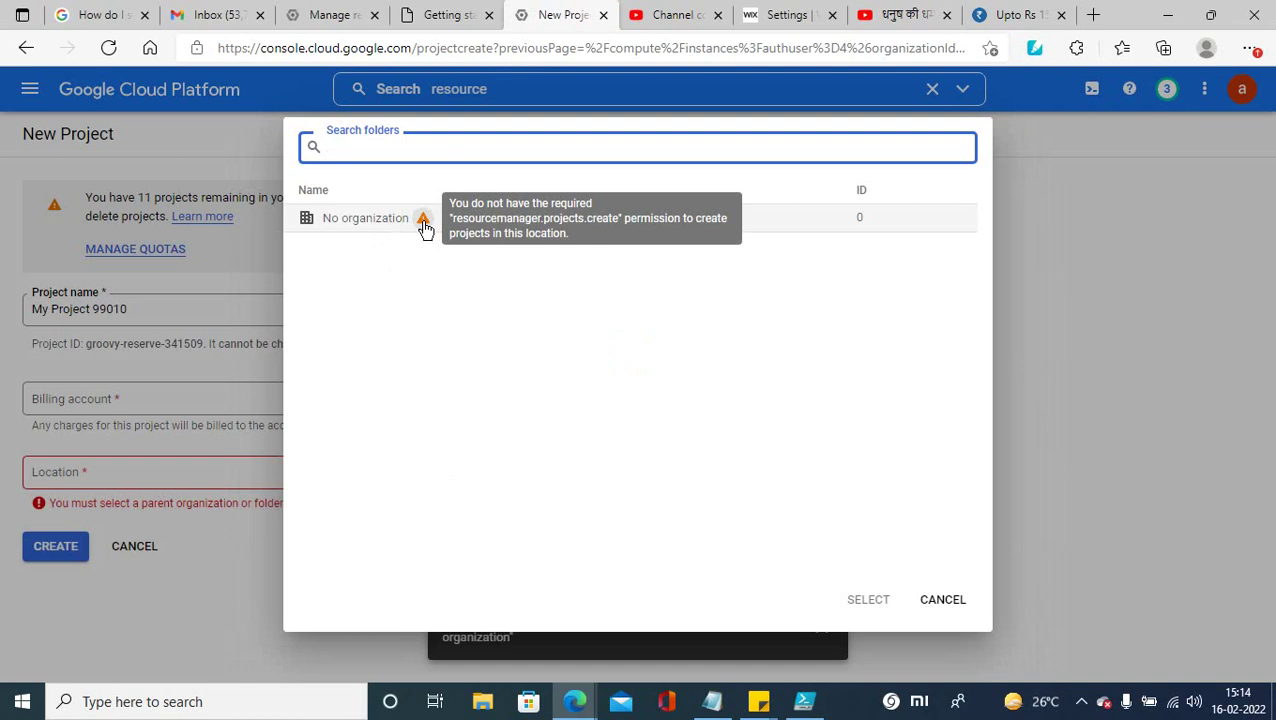
left_click(32, 98)
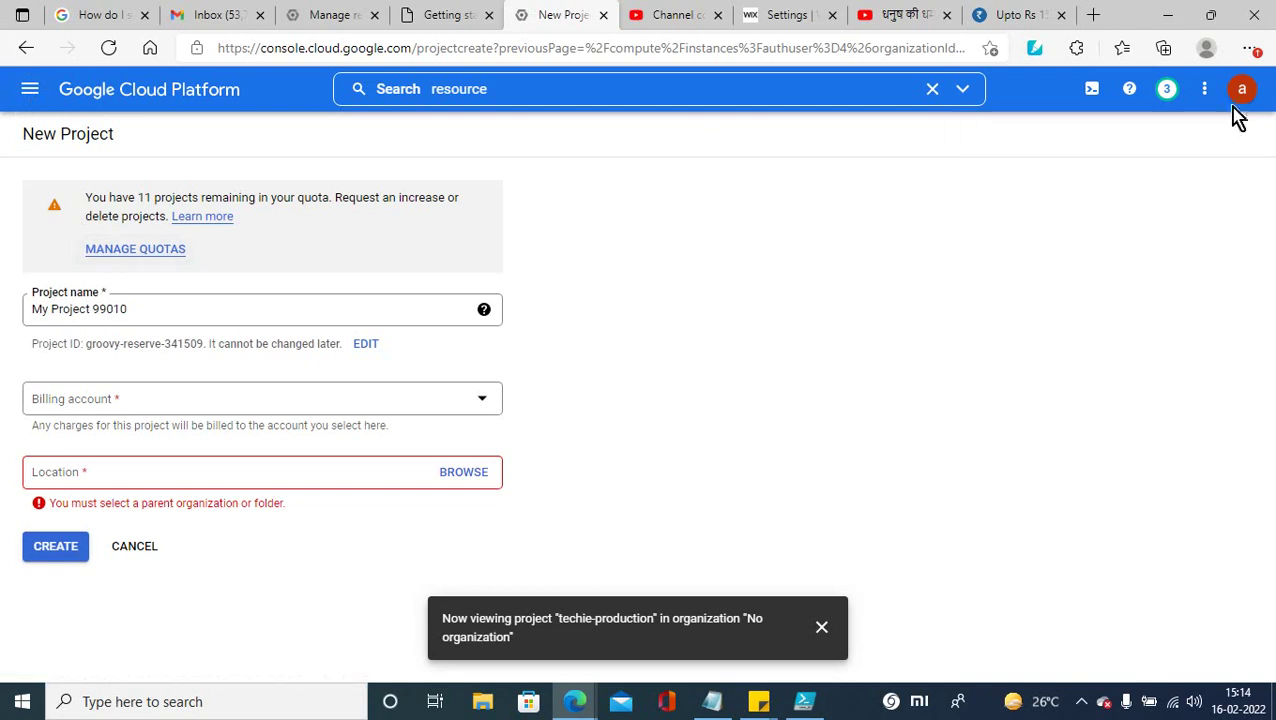
Step: Open IAM for techie-production, dismiss the notification, and edit the Owner principal's roles
left_click(31, 91)
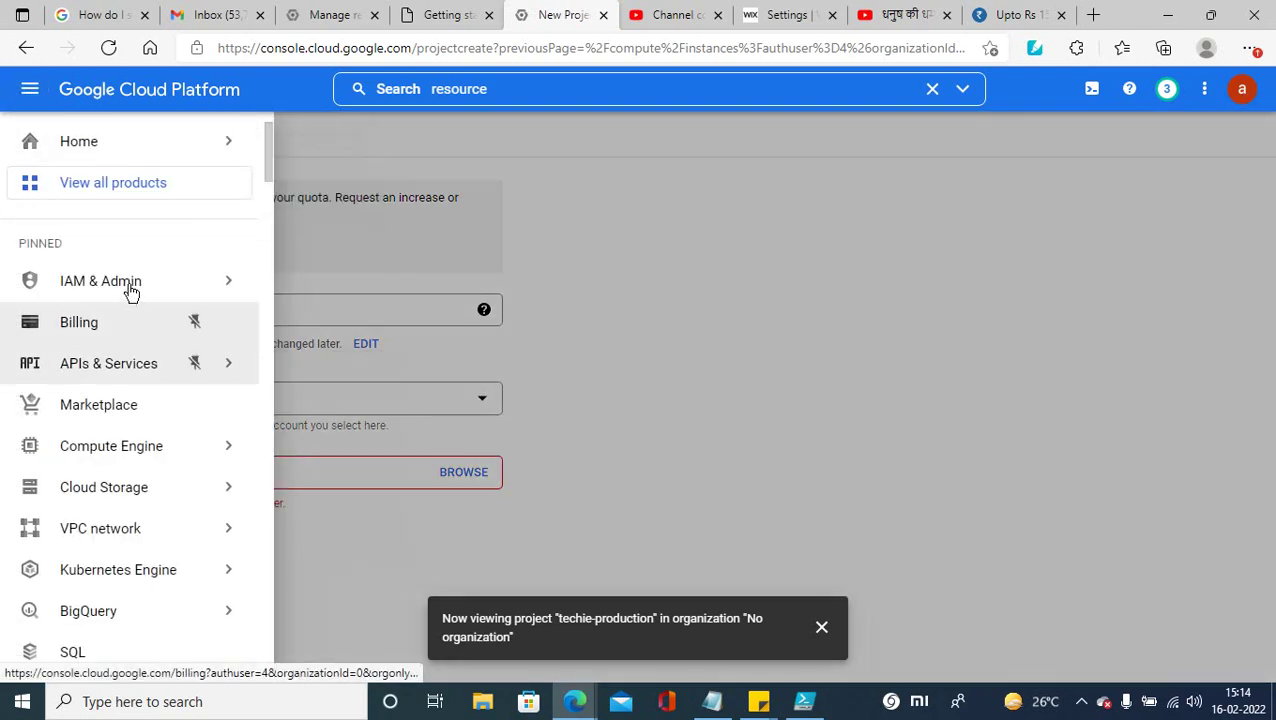
left_click(128, 286)
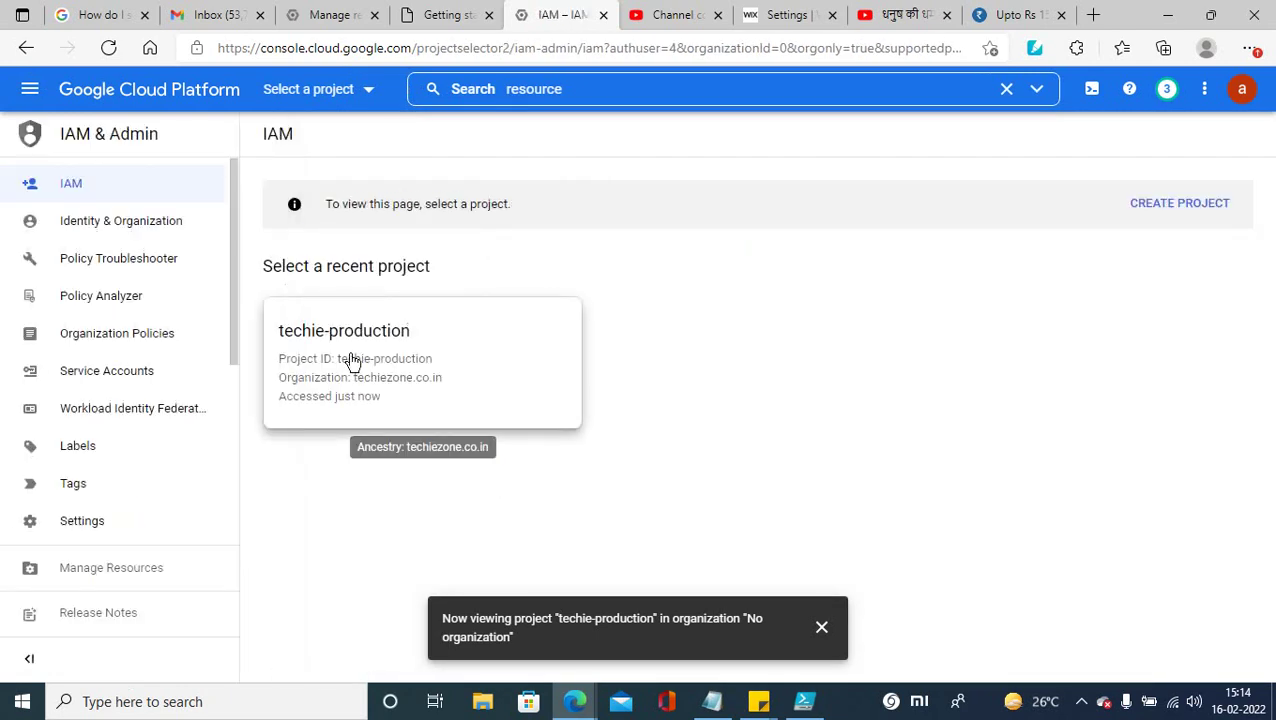
left_click(350, 358)
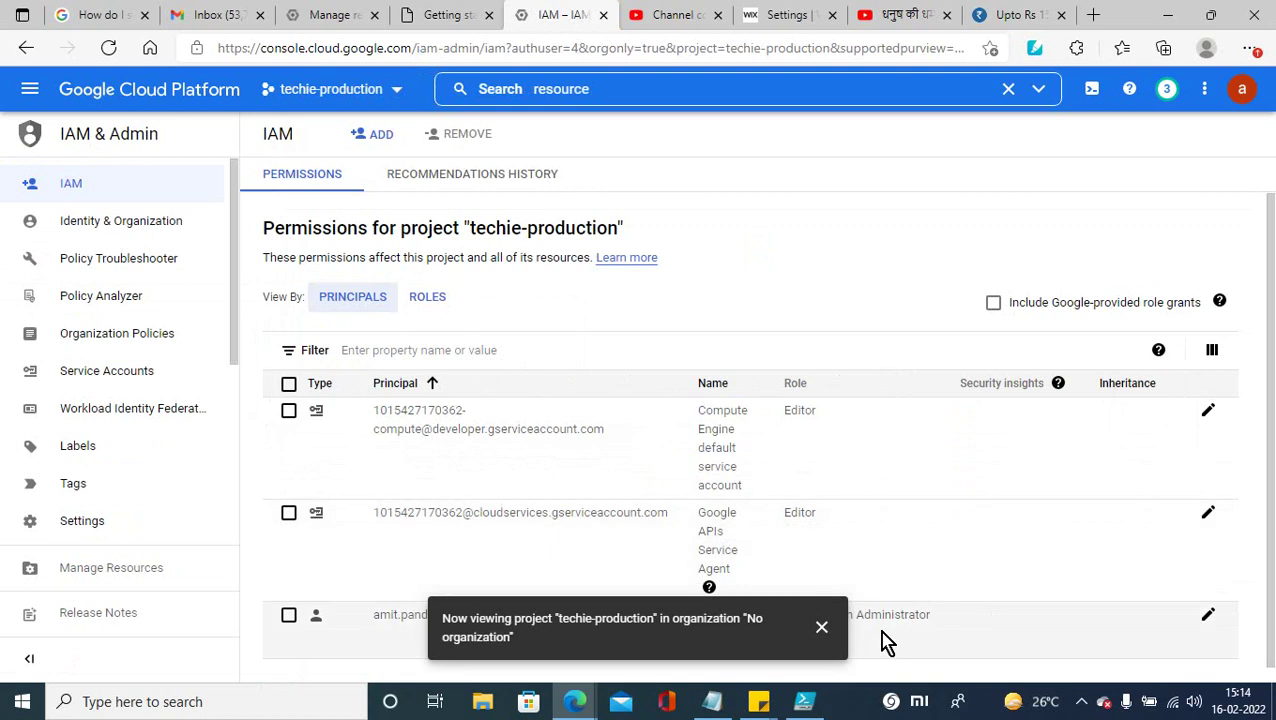
left_click(821, 627)
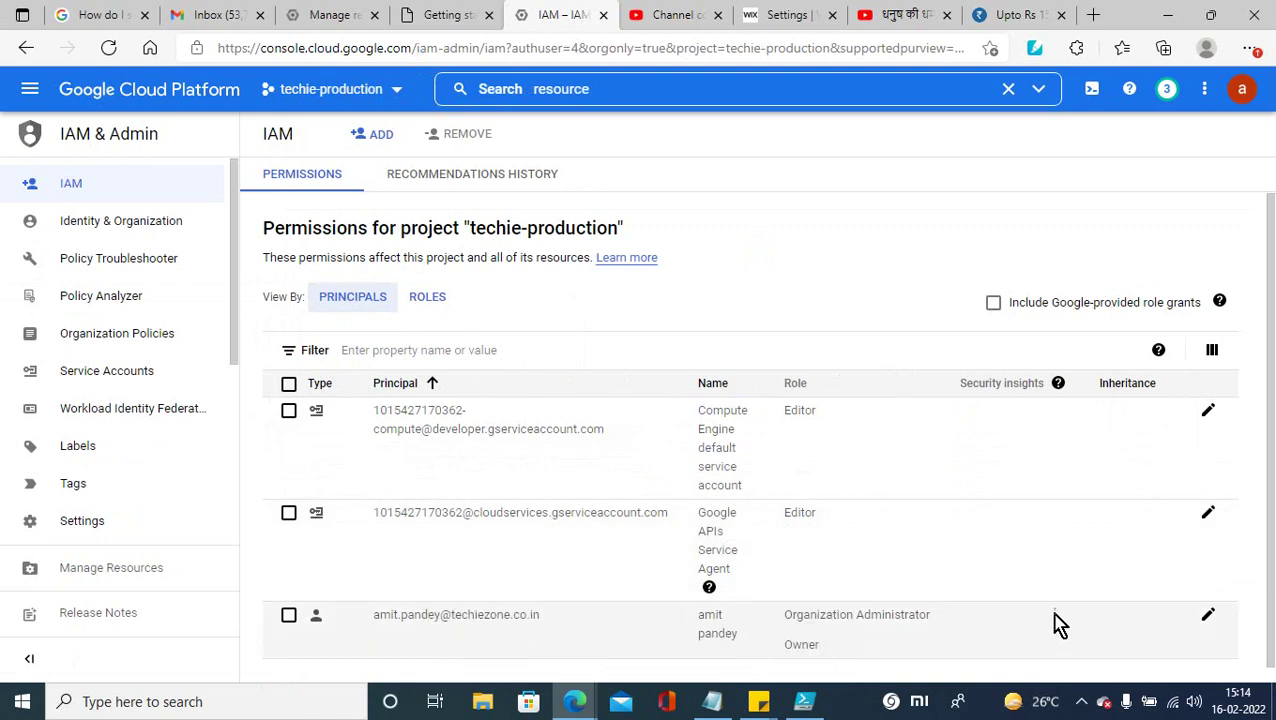
left_click(1208, 616)
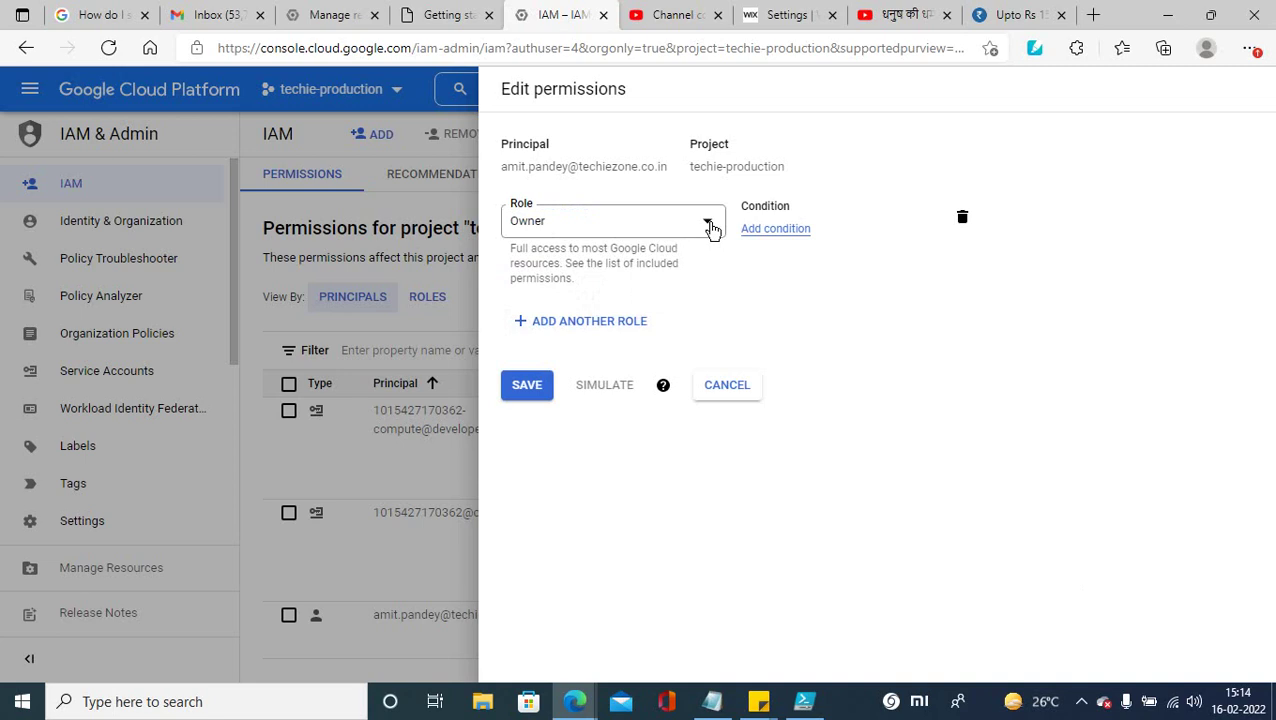
left_click(958, 701)
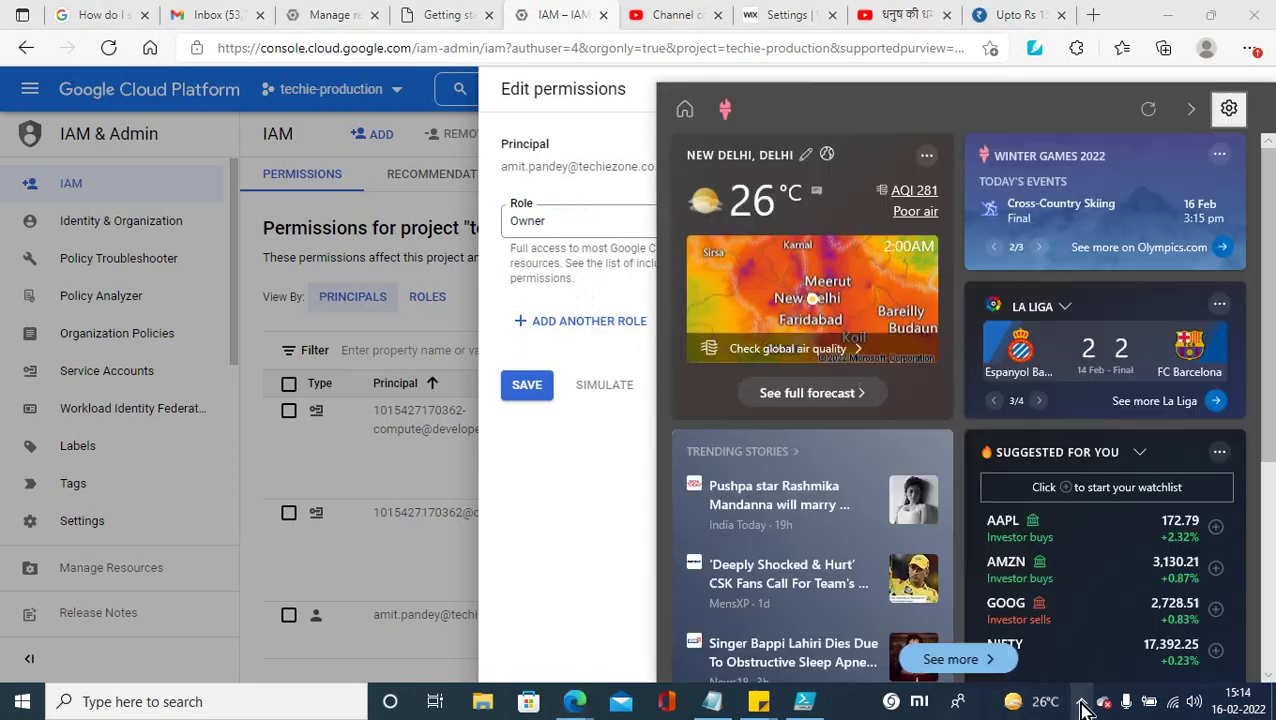
left_click(1080, 702)
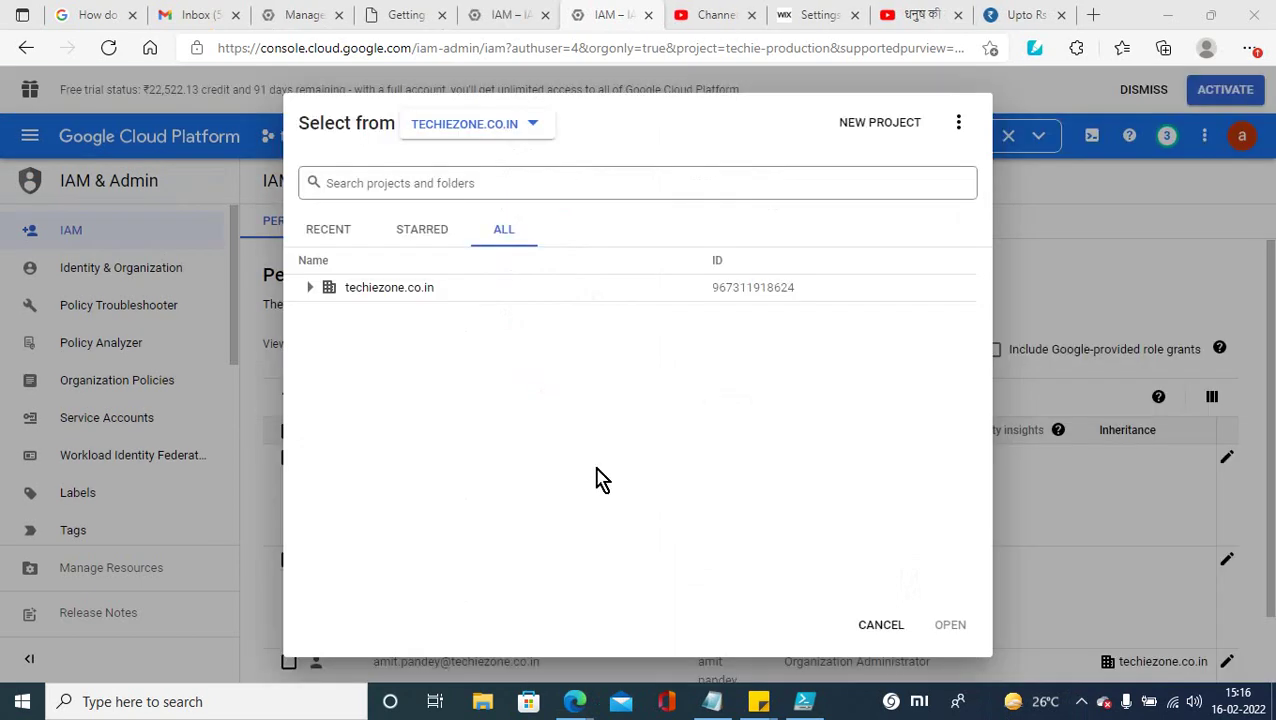
Step: Check that techie-production sits under techiezone.co.in, then start a new project (My Project 96937)
left_click(310, 288)
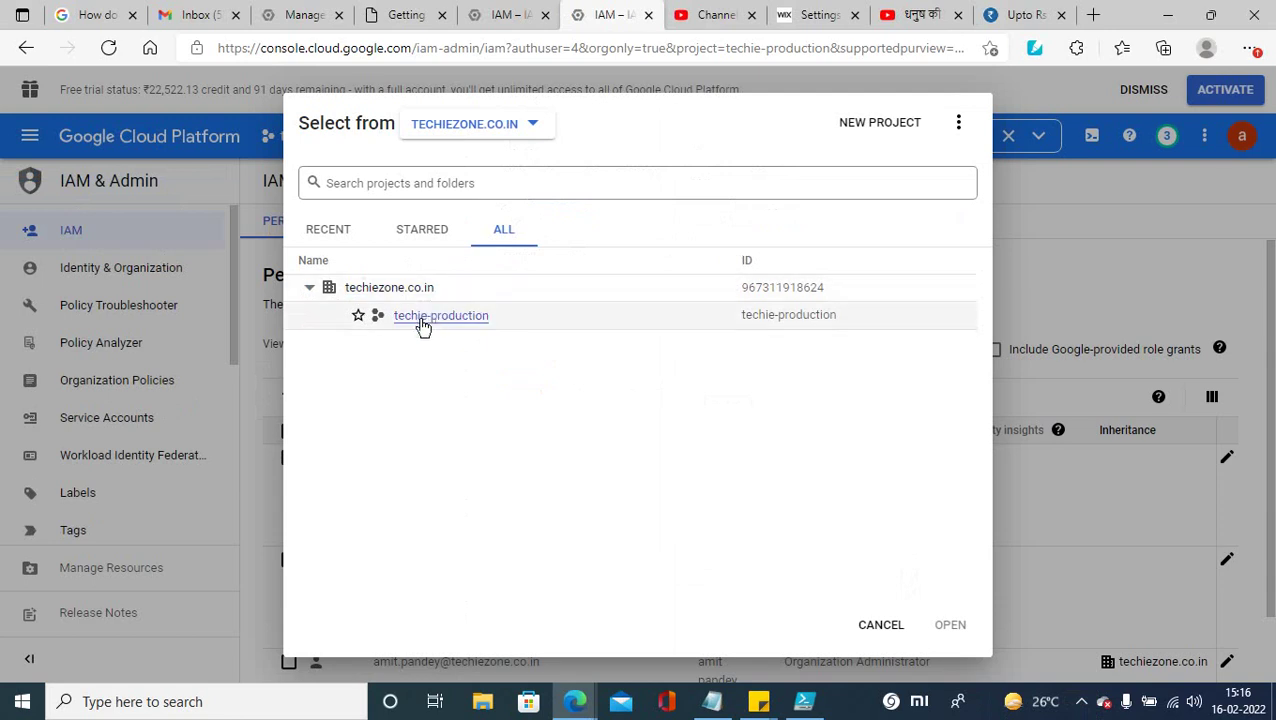
left_click(538, 136)
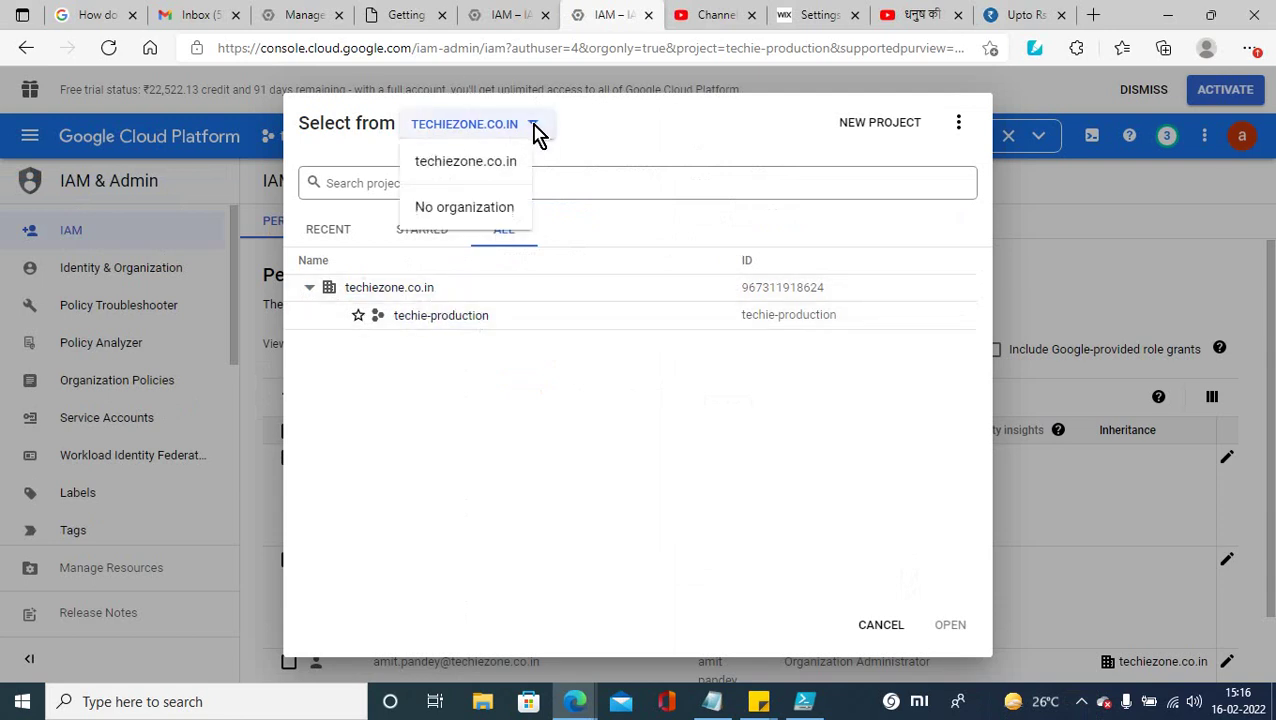
left_click(442, 164)
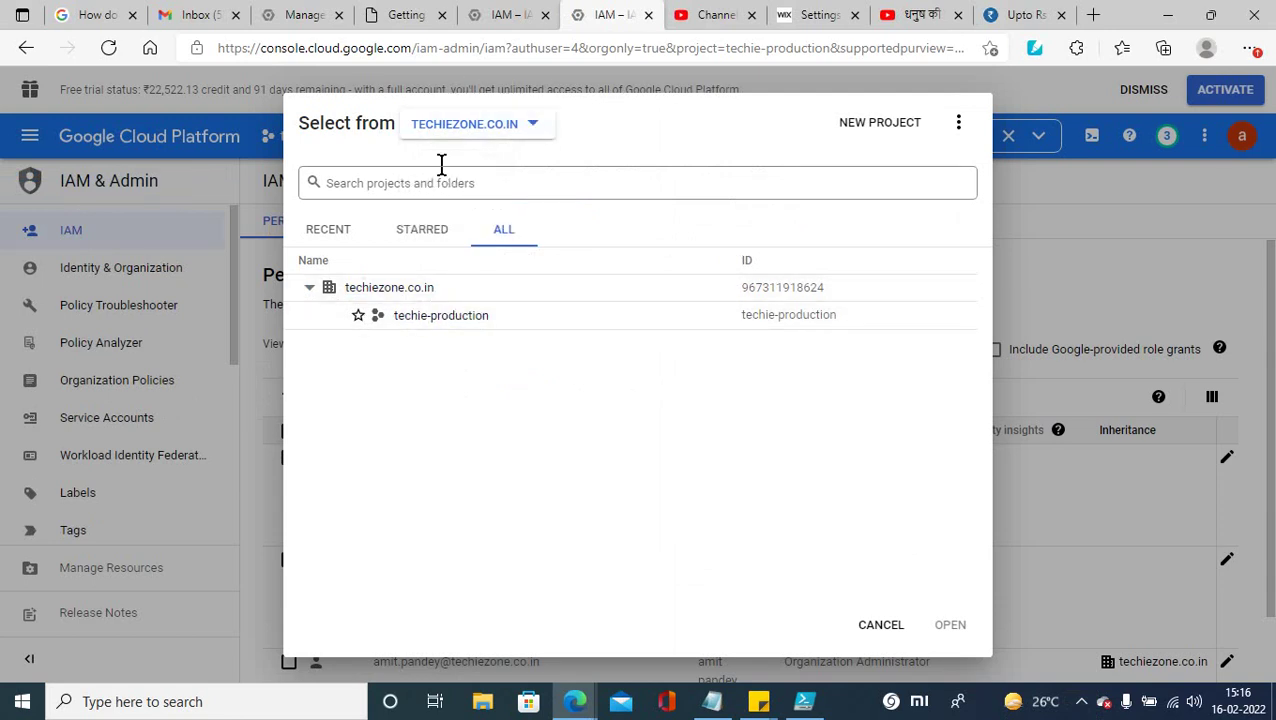
left_click(866, 626)
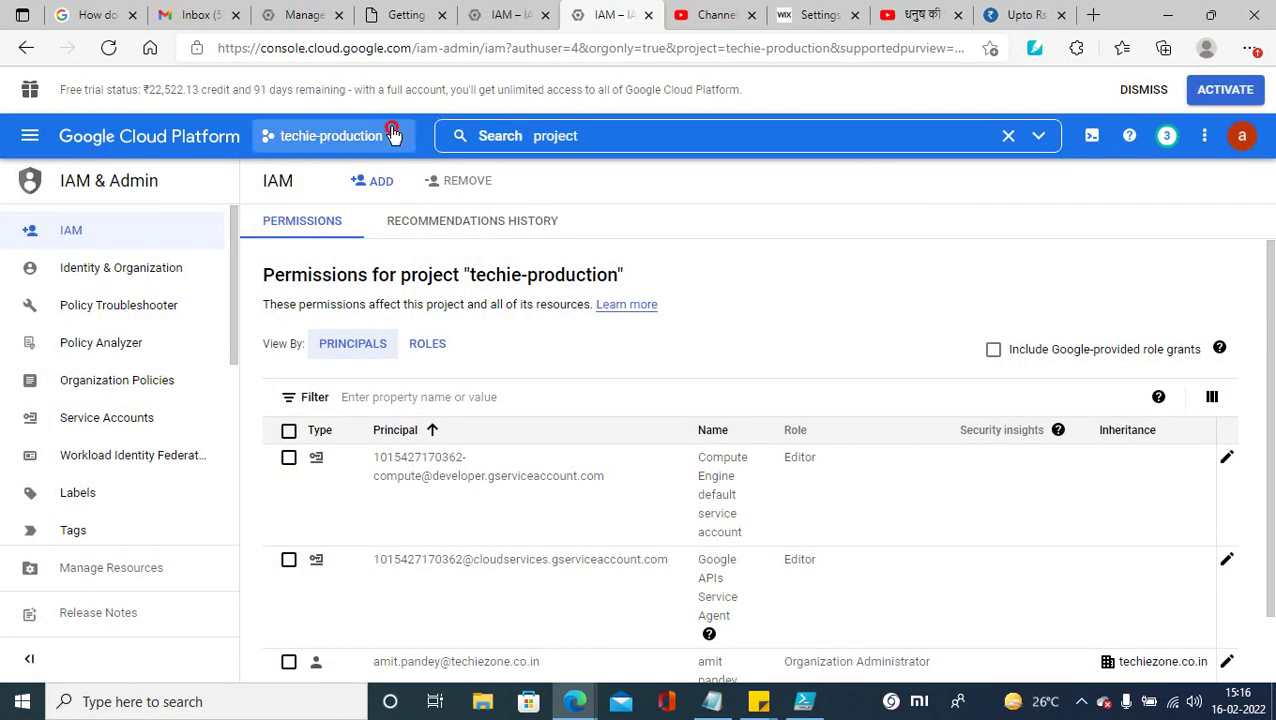
left_click(393, 135)
left_click(863, 130)
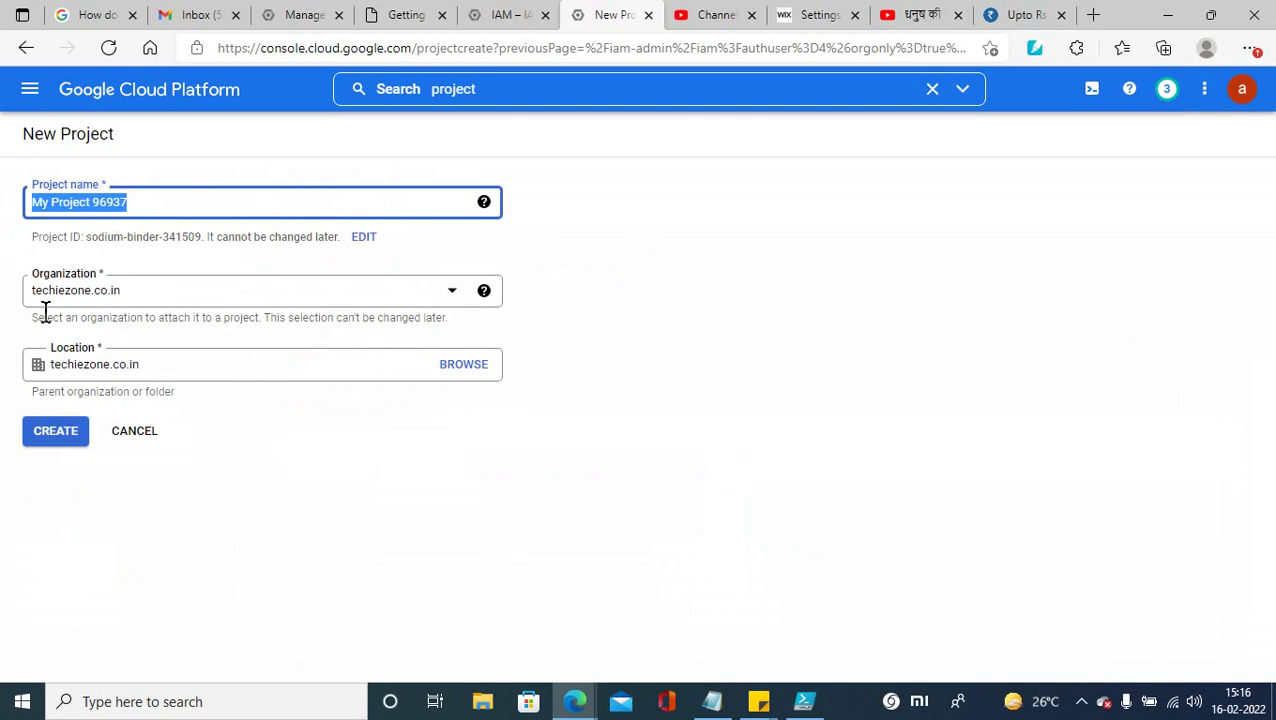
left_click(459, 367)
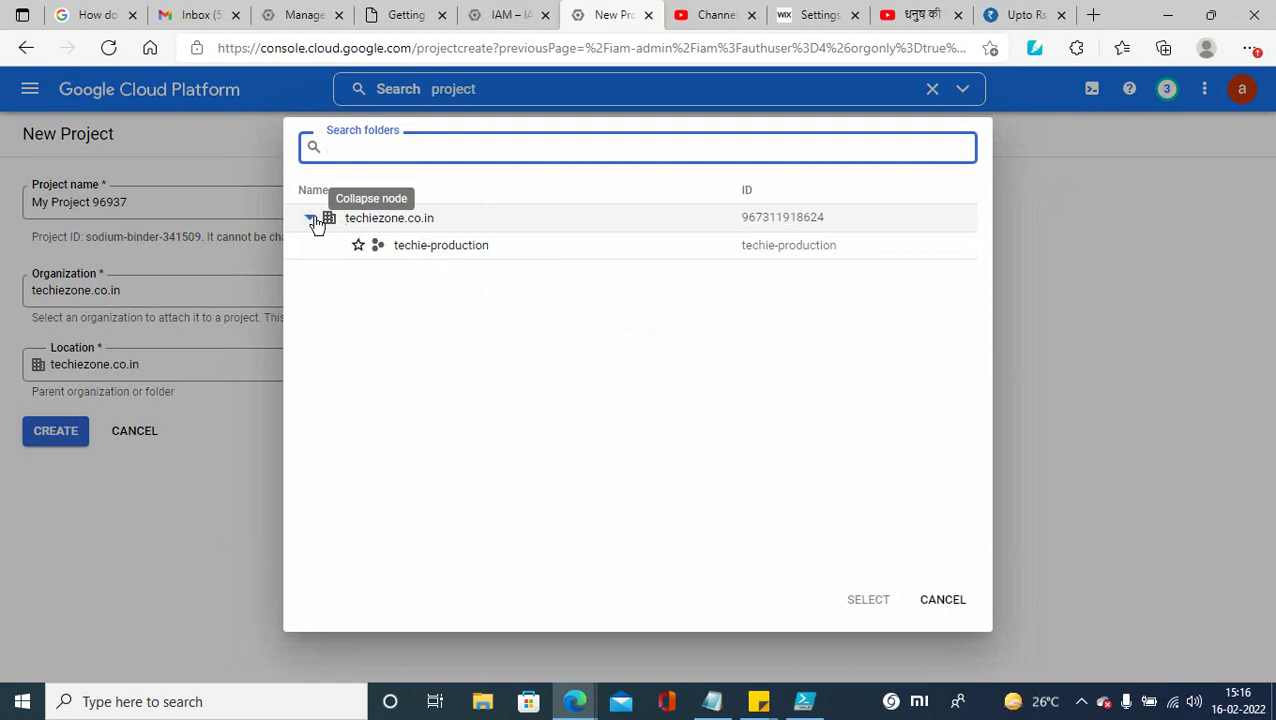
left_click(312, 220)
left_click(312, 220)
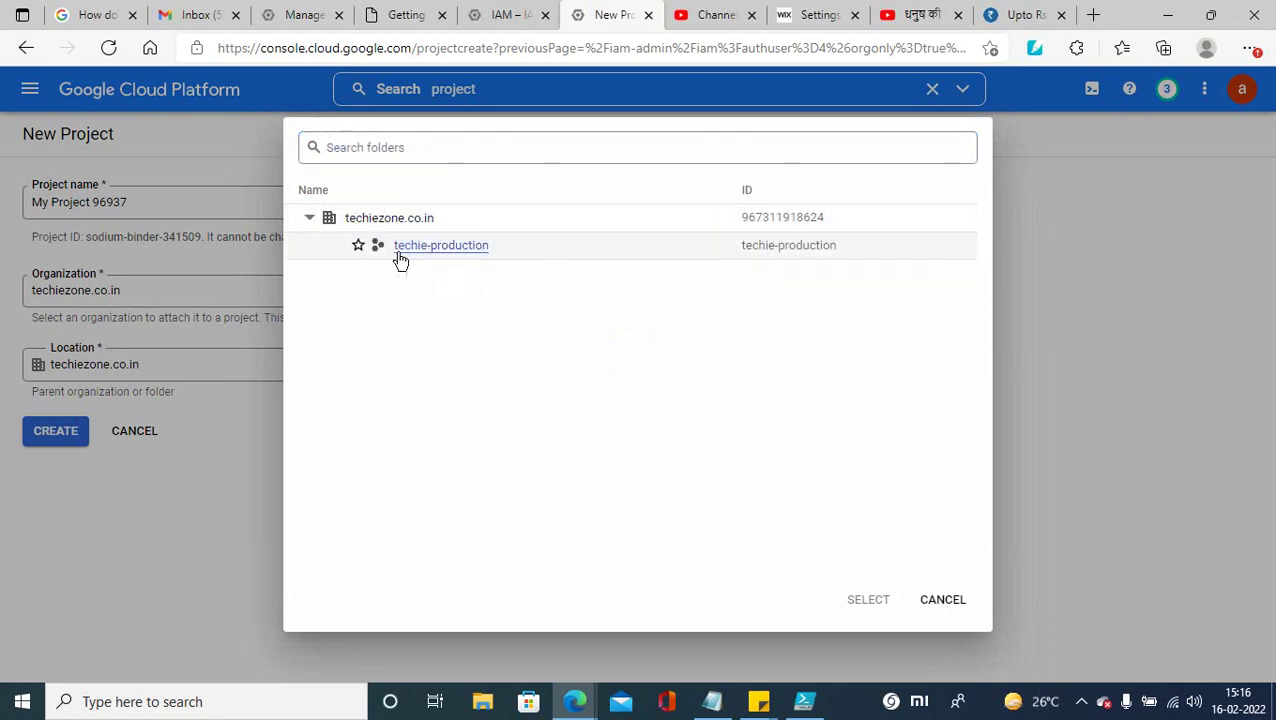
left_click(940, 604)
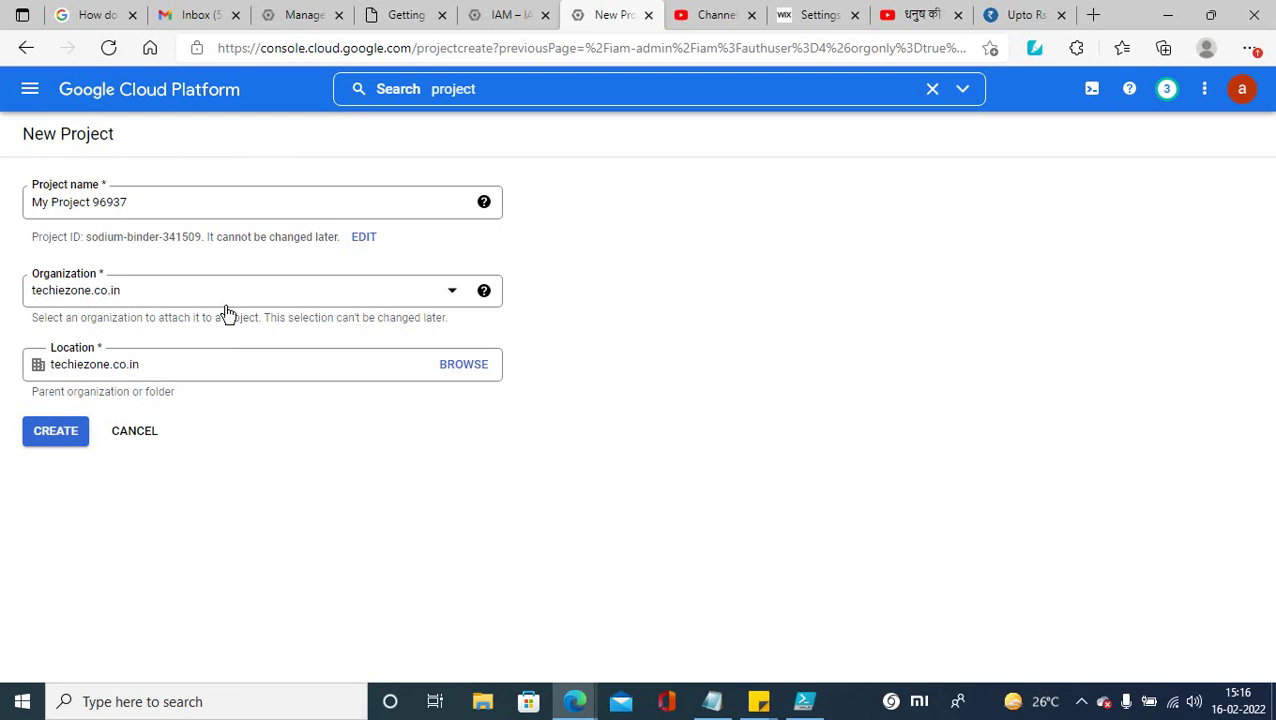
left_click(488, 704)
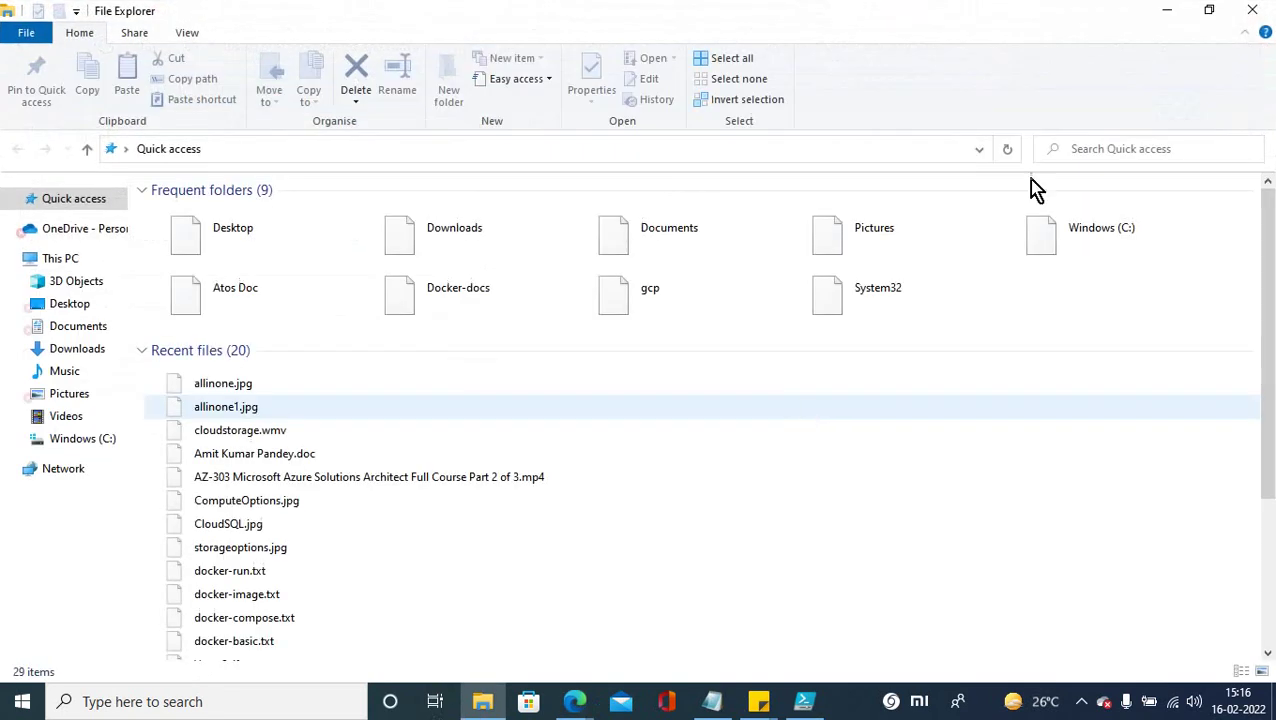
Step: Close File Explorer and start a Windows search, clearing the mistyped 'print' query
left_click(1256, 12)
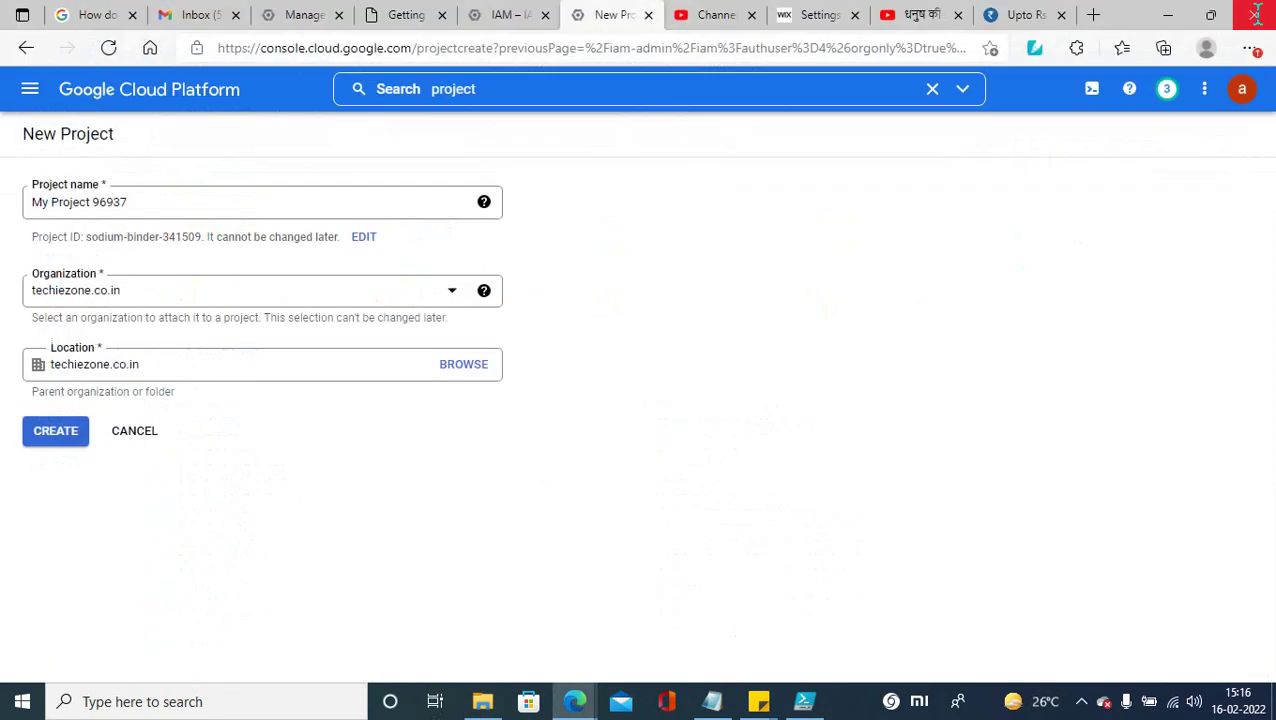
left_click(114, 704)
type("pr")
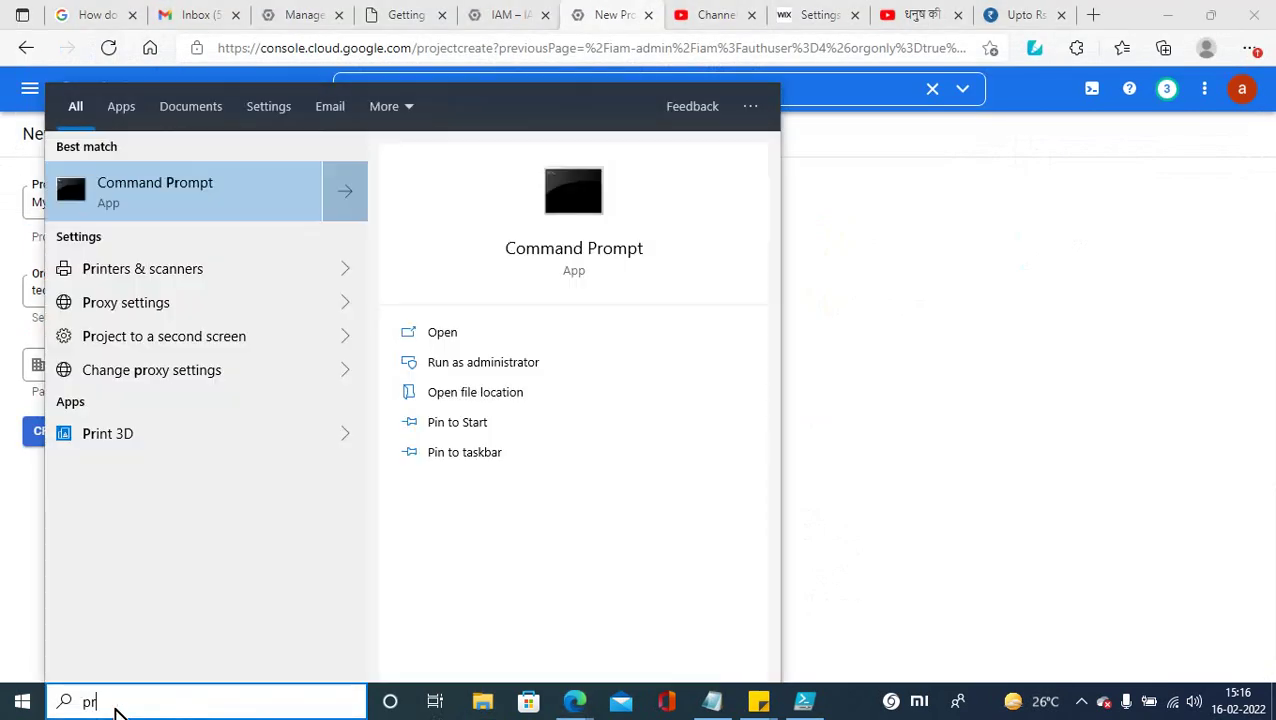
type("int")
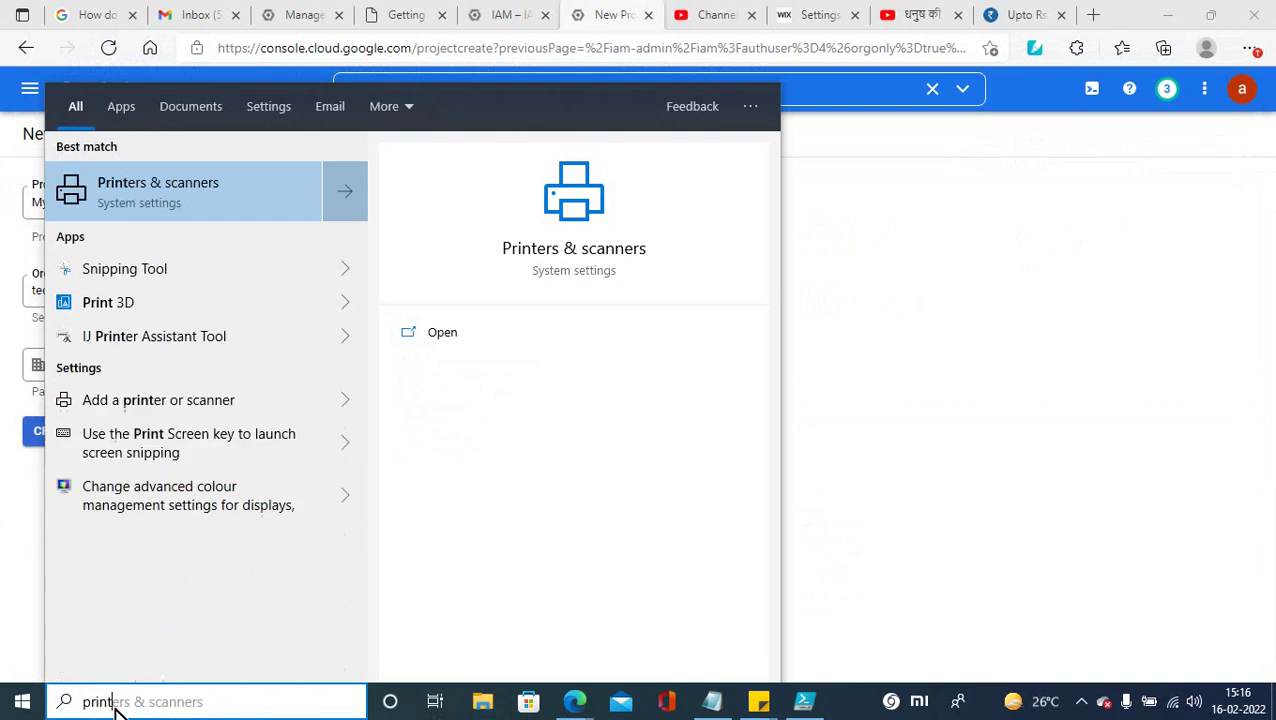
key("BackSpace")
key("BackSpace")
key("BackSpace")
key("BackSpace")
key("BackSpace")
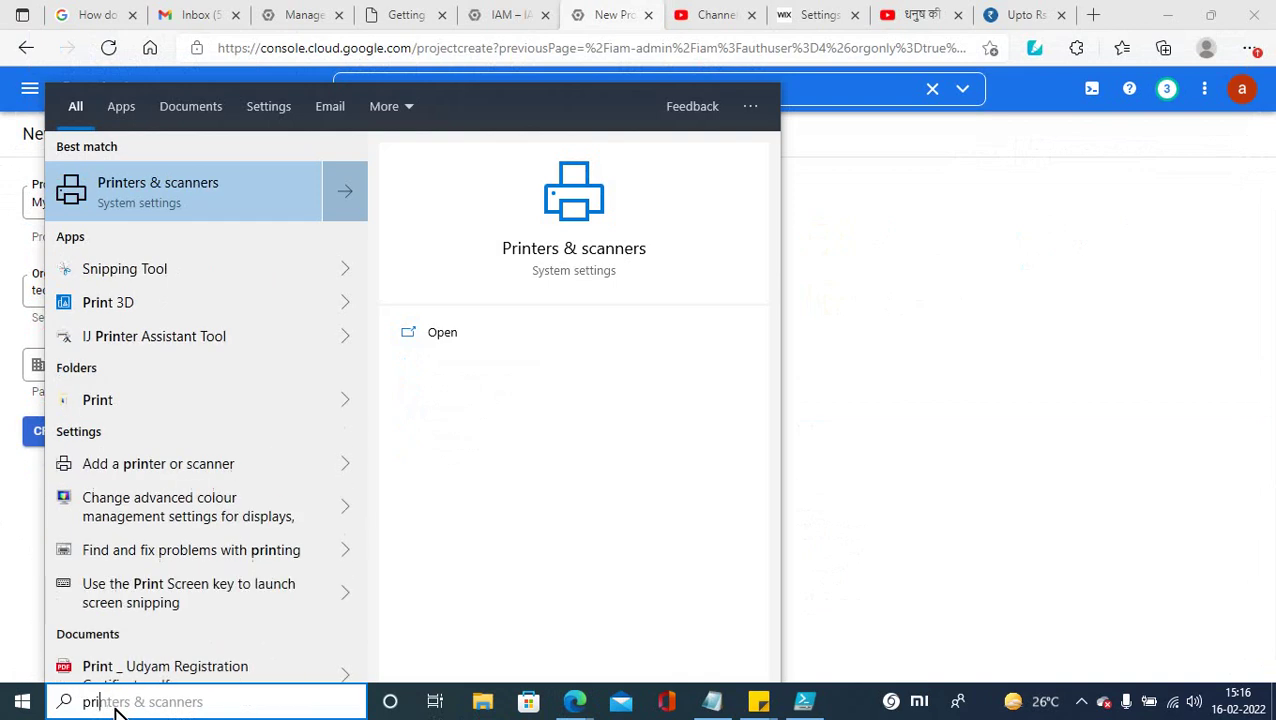
Step: Open Paint, make the canvas 520px tall, and draw a top box labelled Organization
type("paint")
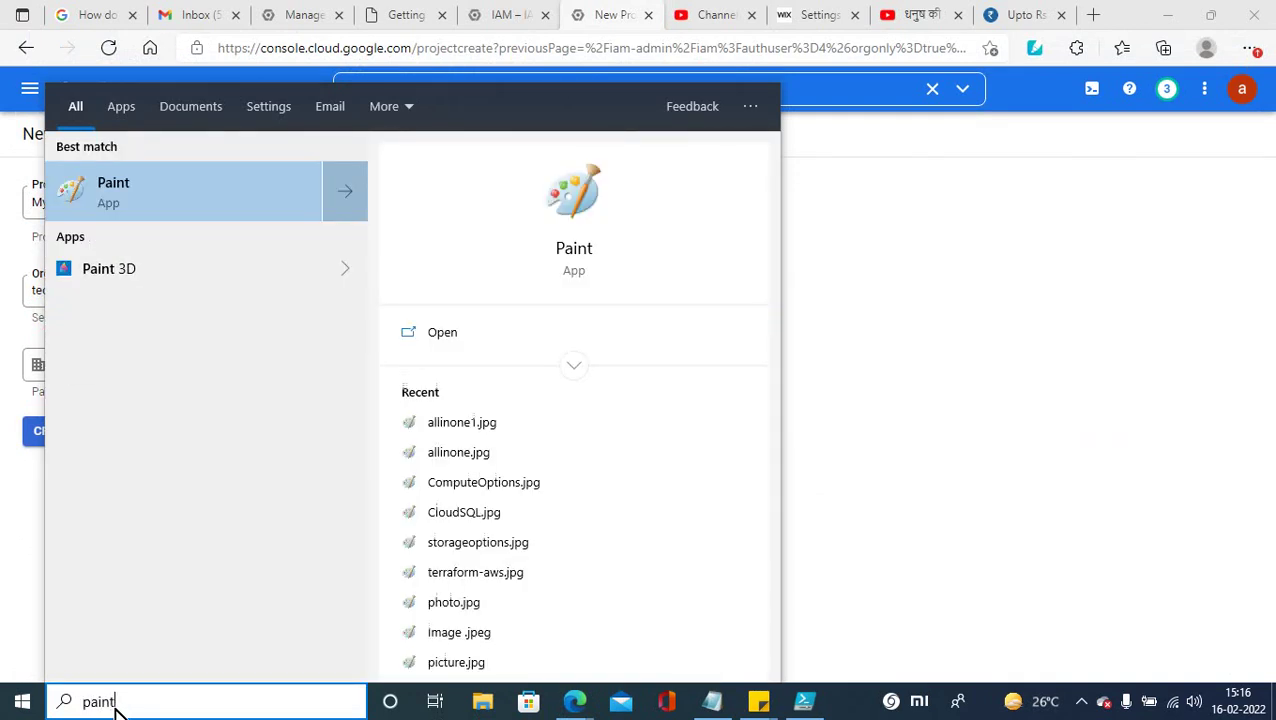
key("Escape")
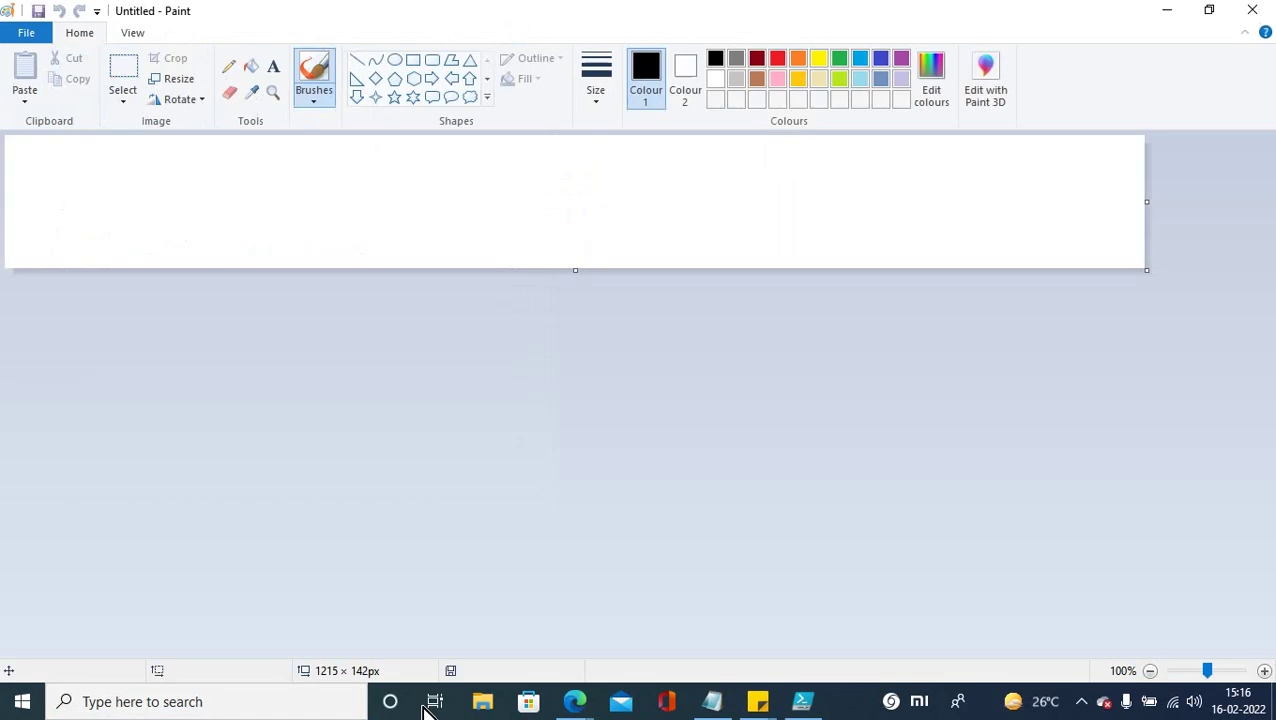
left_click_drag(580, 280, 575, 622)
left_click(413, 60)
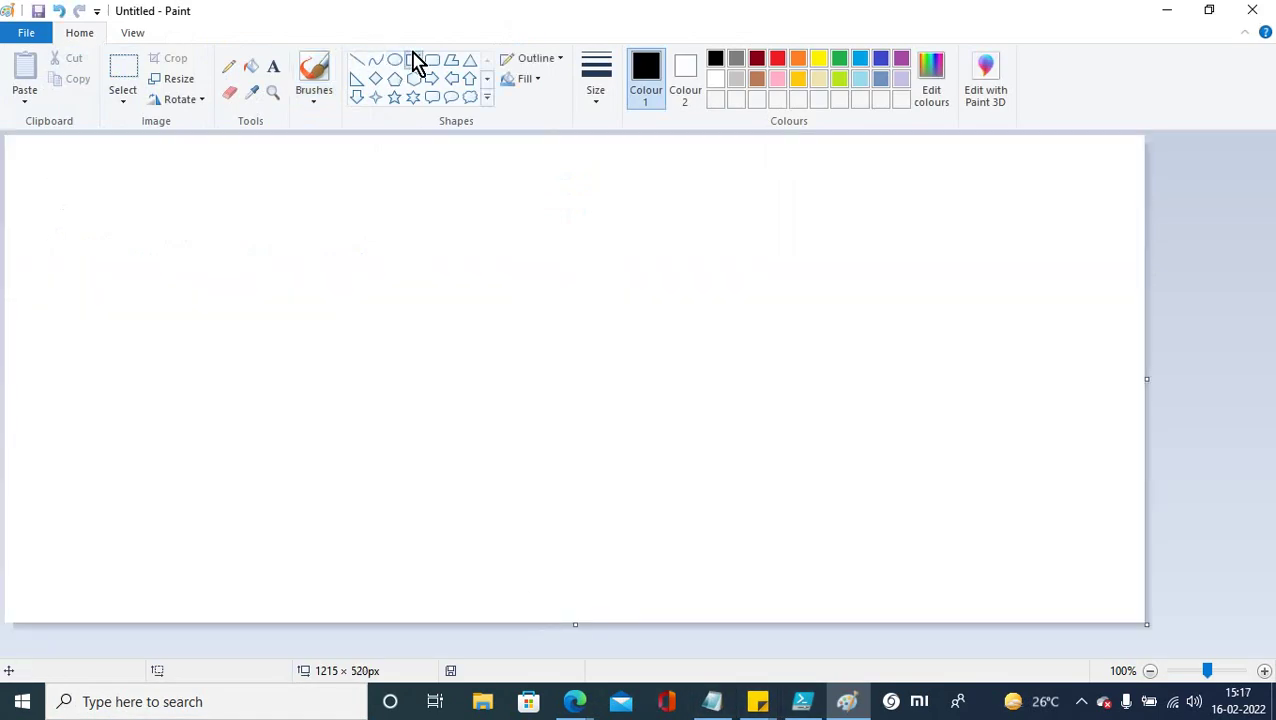
left_click_drag(370, 155, 599, 199)
left_click(273, 67)
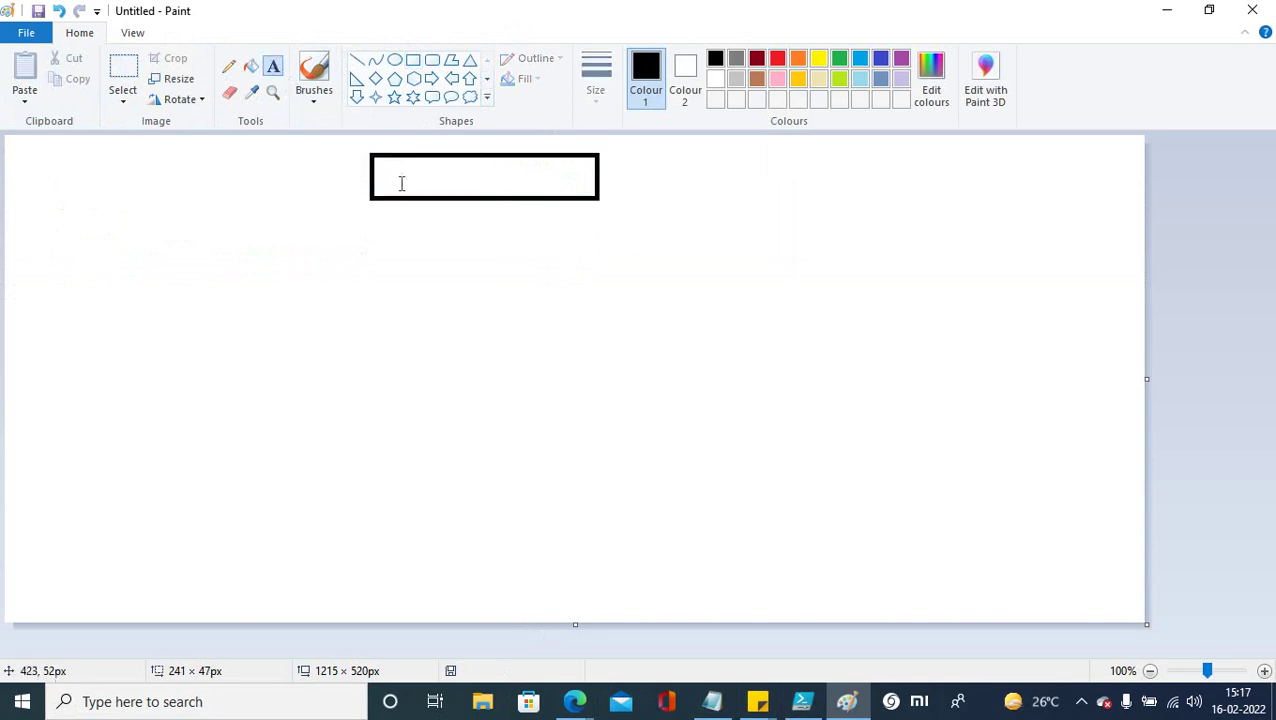
left_click(401, 183)
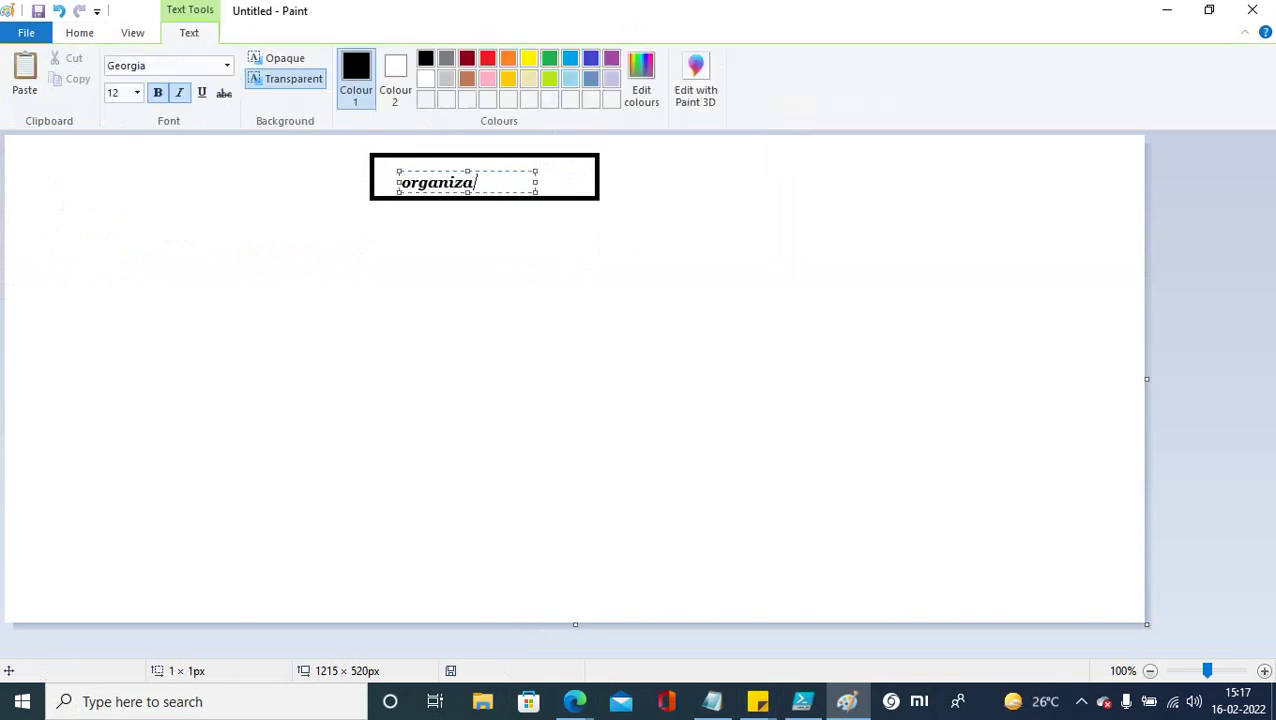
left_click(376, 252)
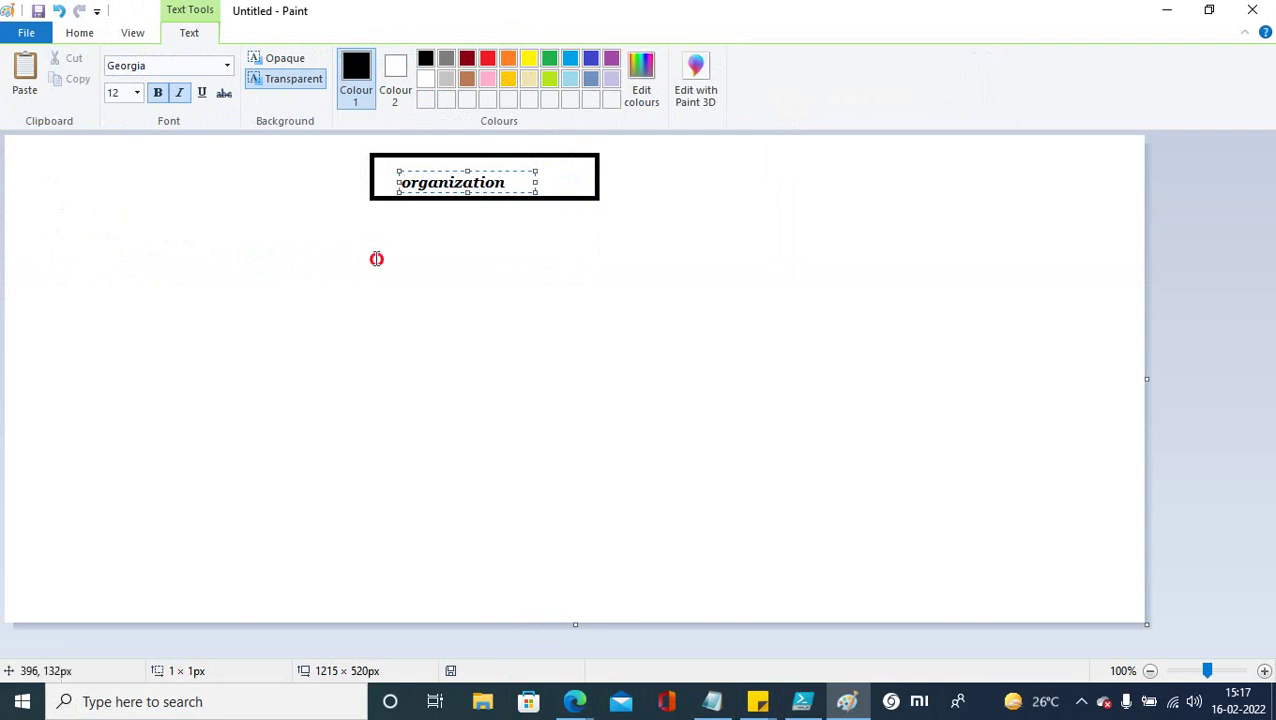
Step: Draw a second box below Organization and label it Folder
left_click(396, 62)
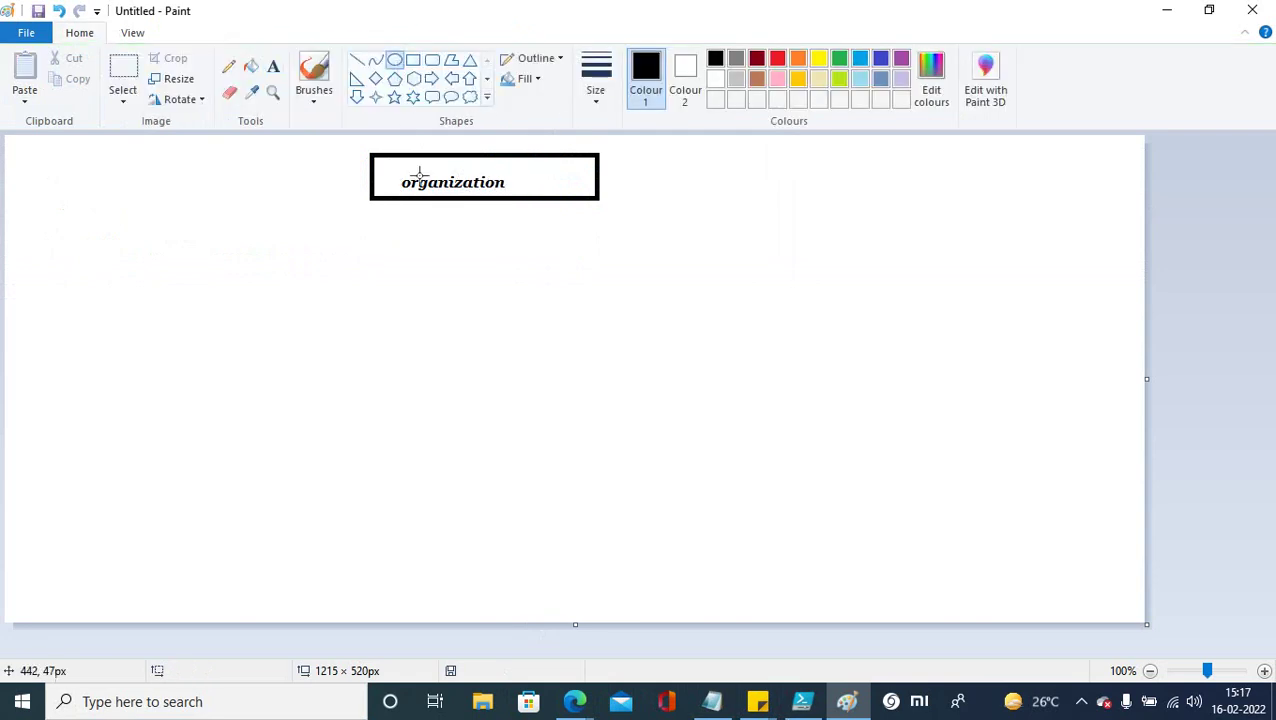
left_click(415, 62)
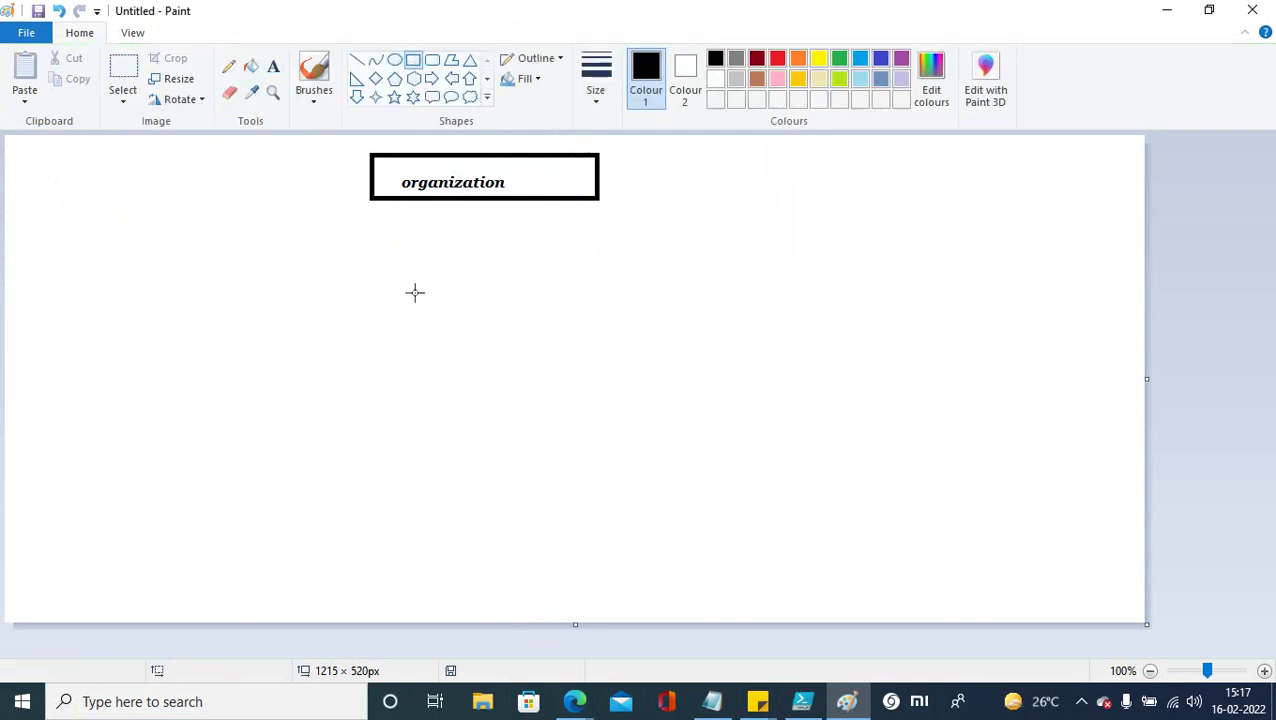
left_click_drag(384, 243, 583, 297)
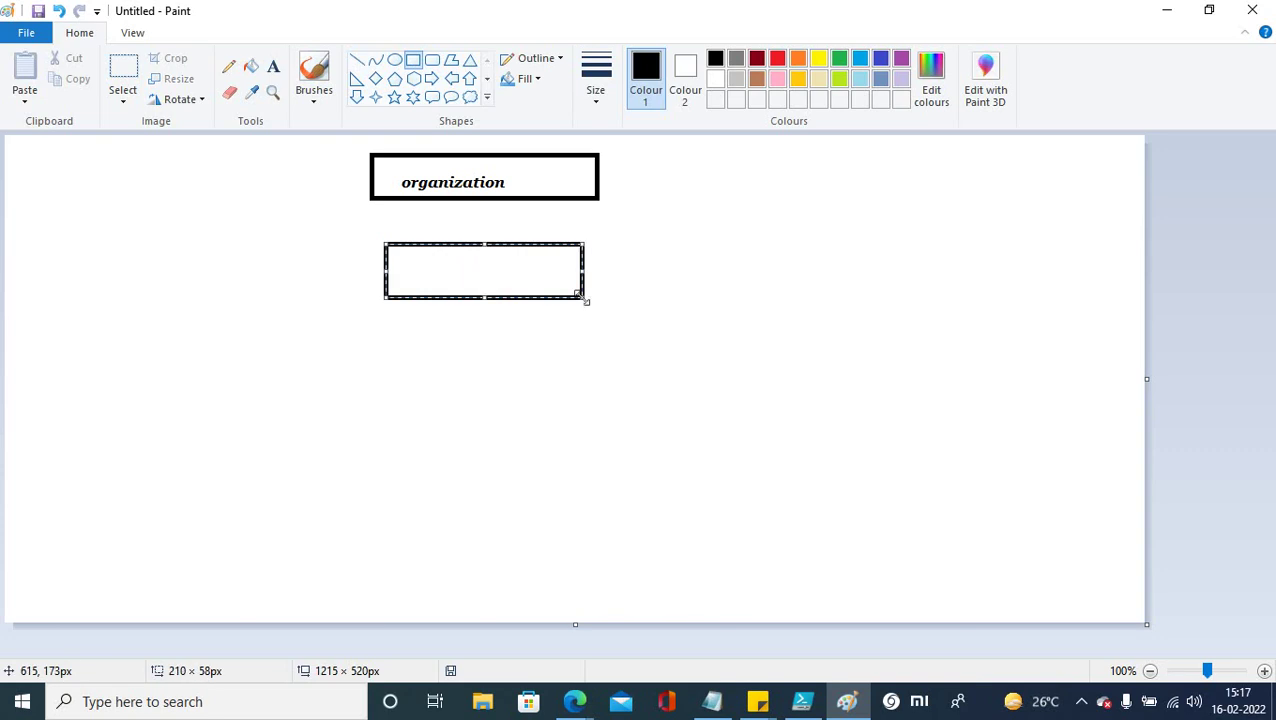
left_click(732, 421)
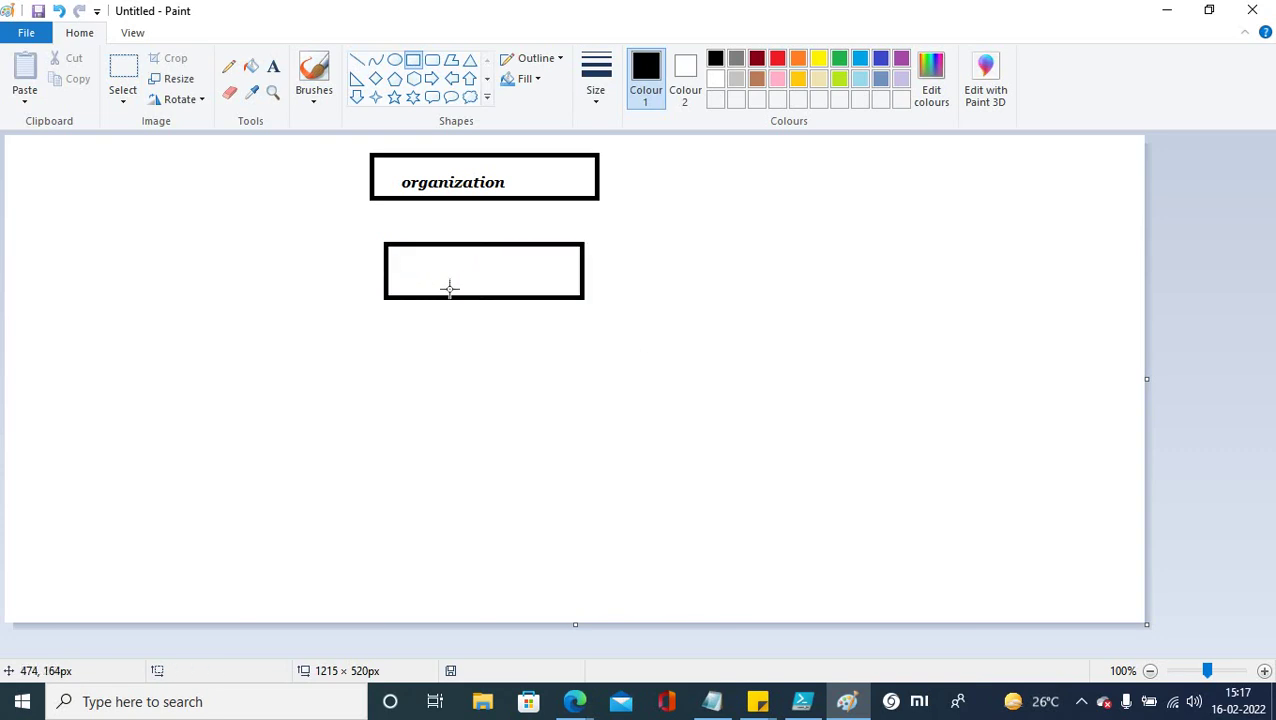
left_click(273, 66)
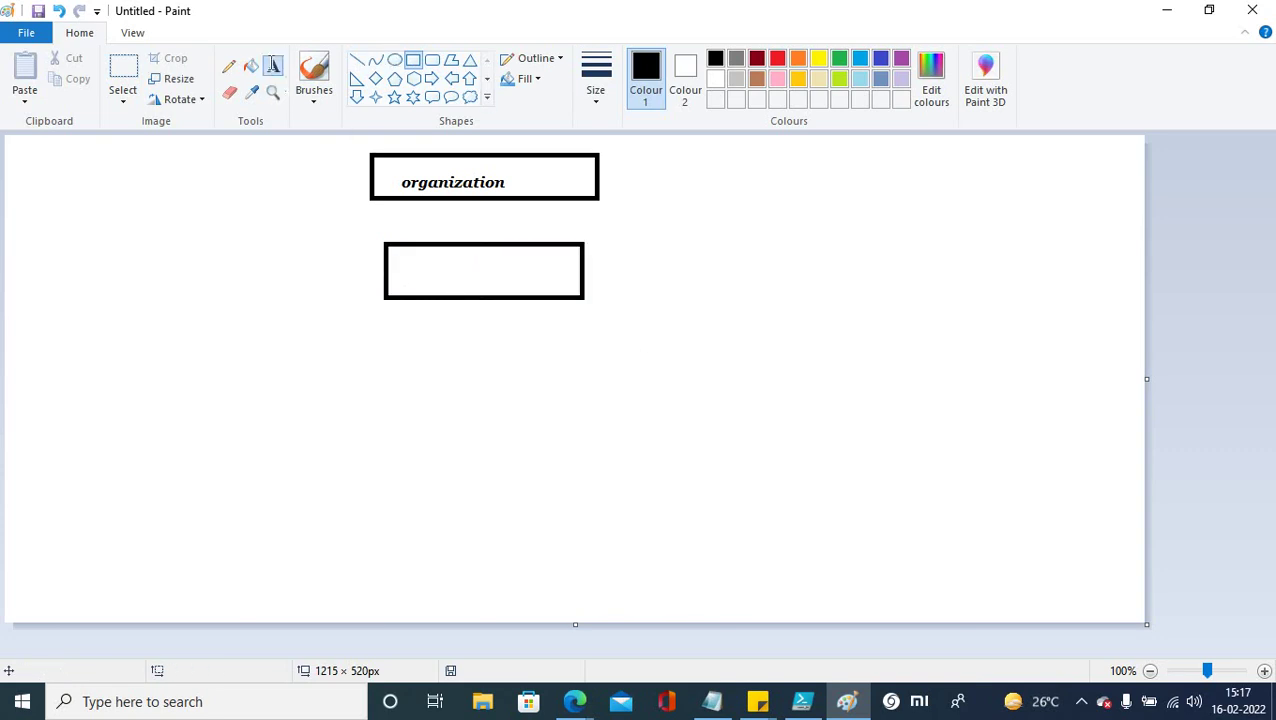
left_click(404, 259)
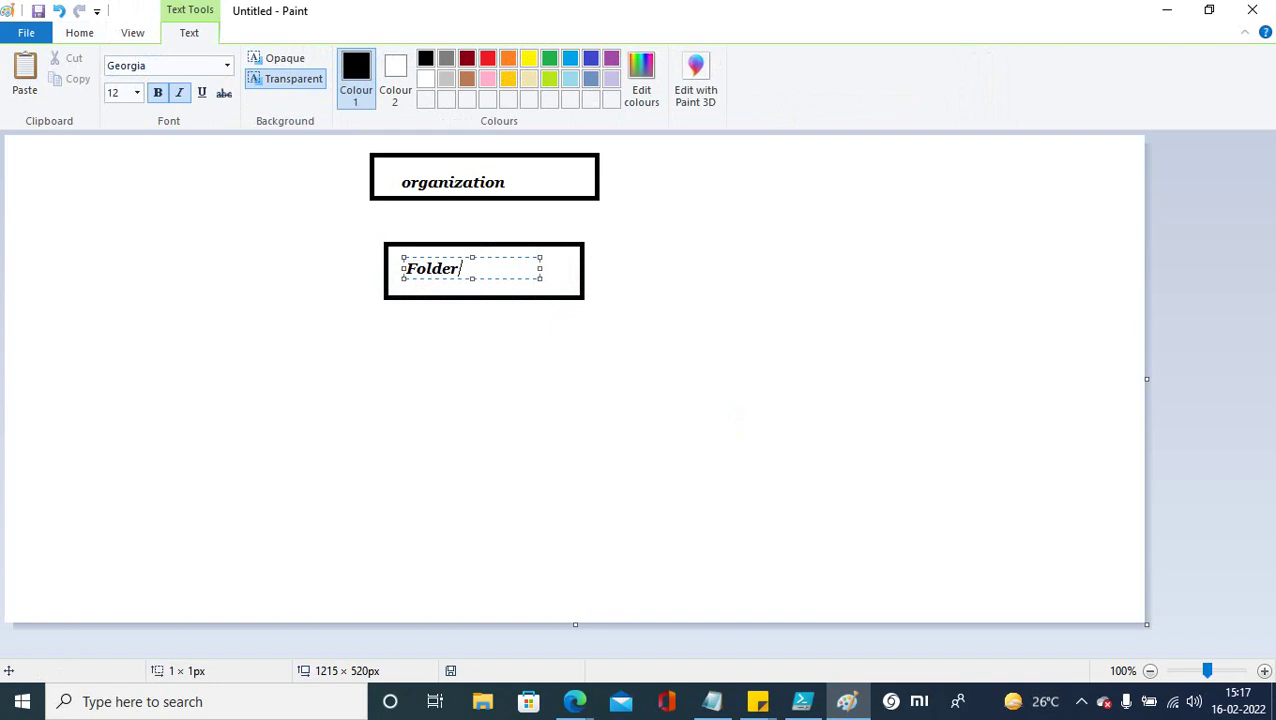
left_click(440, 370)
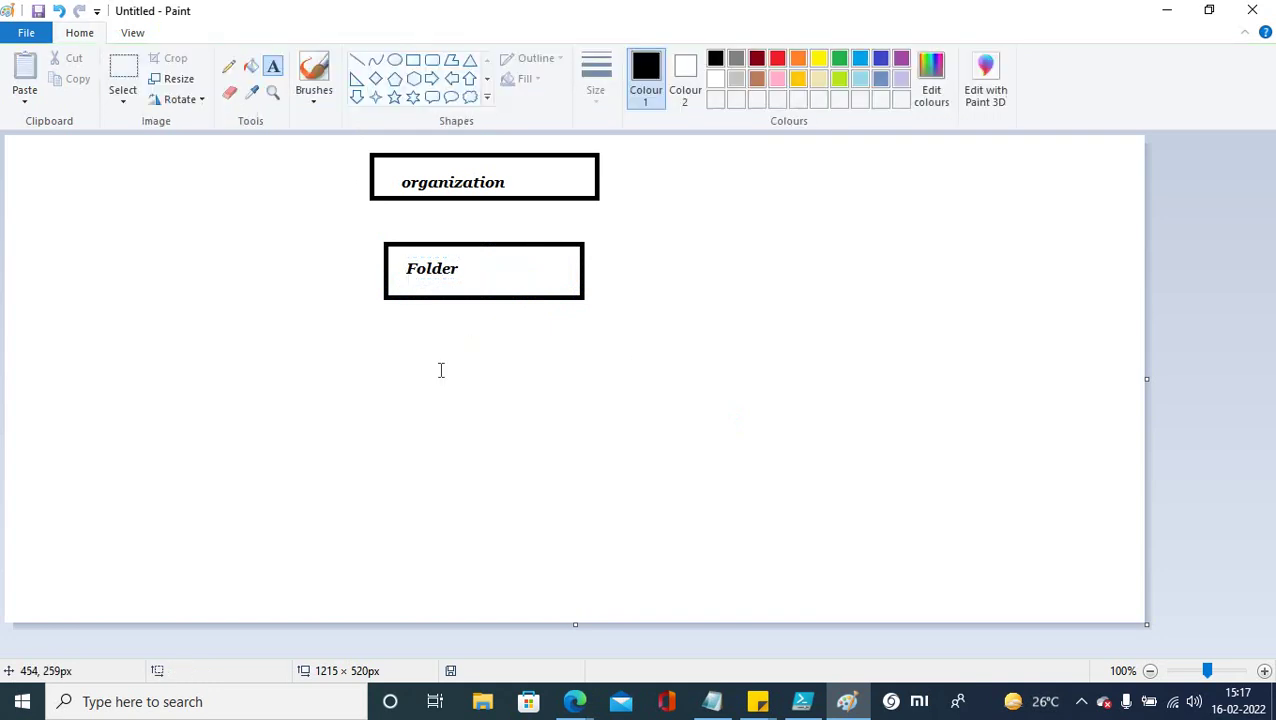
Step: Draw a third box below Folder and label it Project
left_click(413, 59)
left_click_drag(368, 348, 627, 413)
left_click(218, 290)
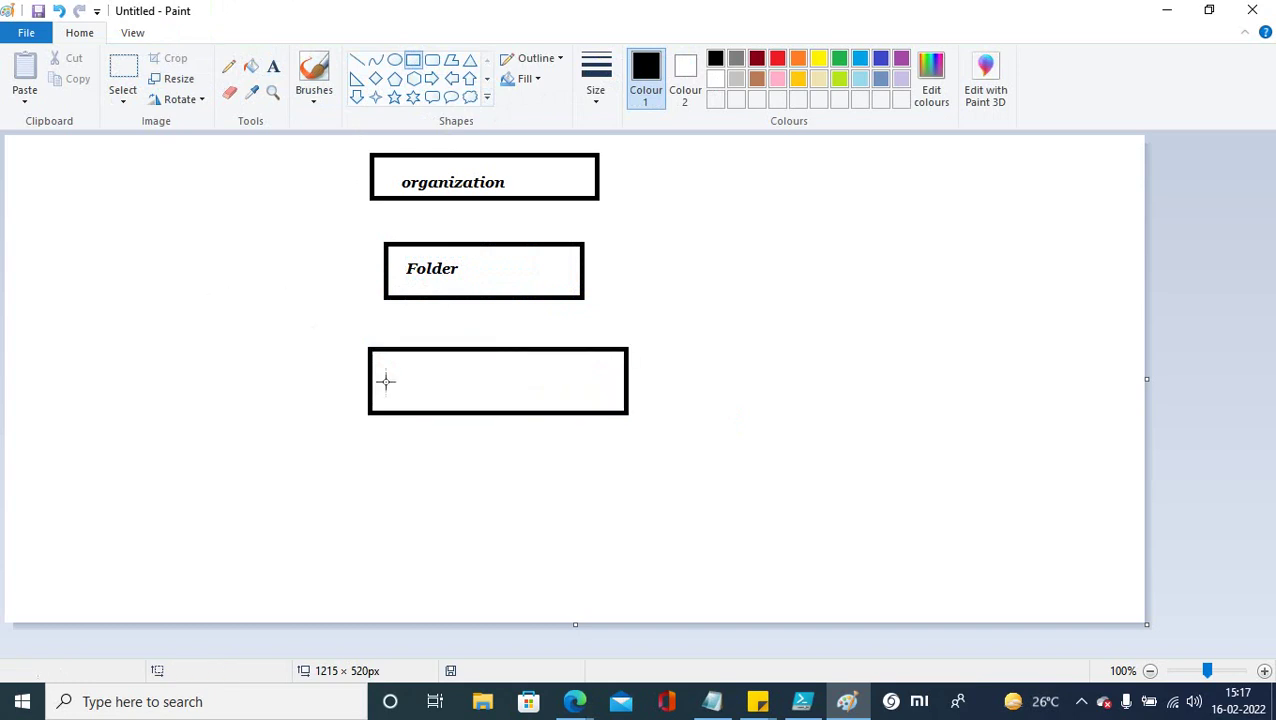
left_click(273, 66)
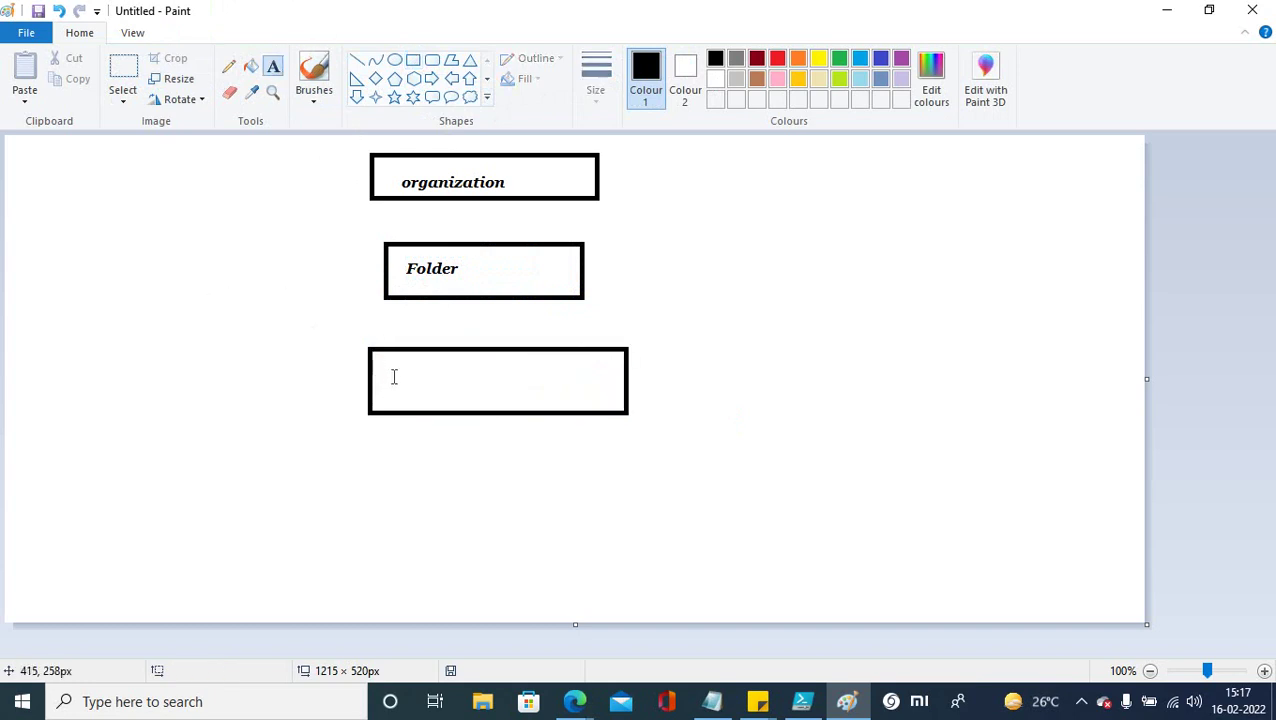
left_click(394, 376)
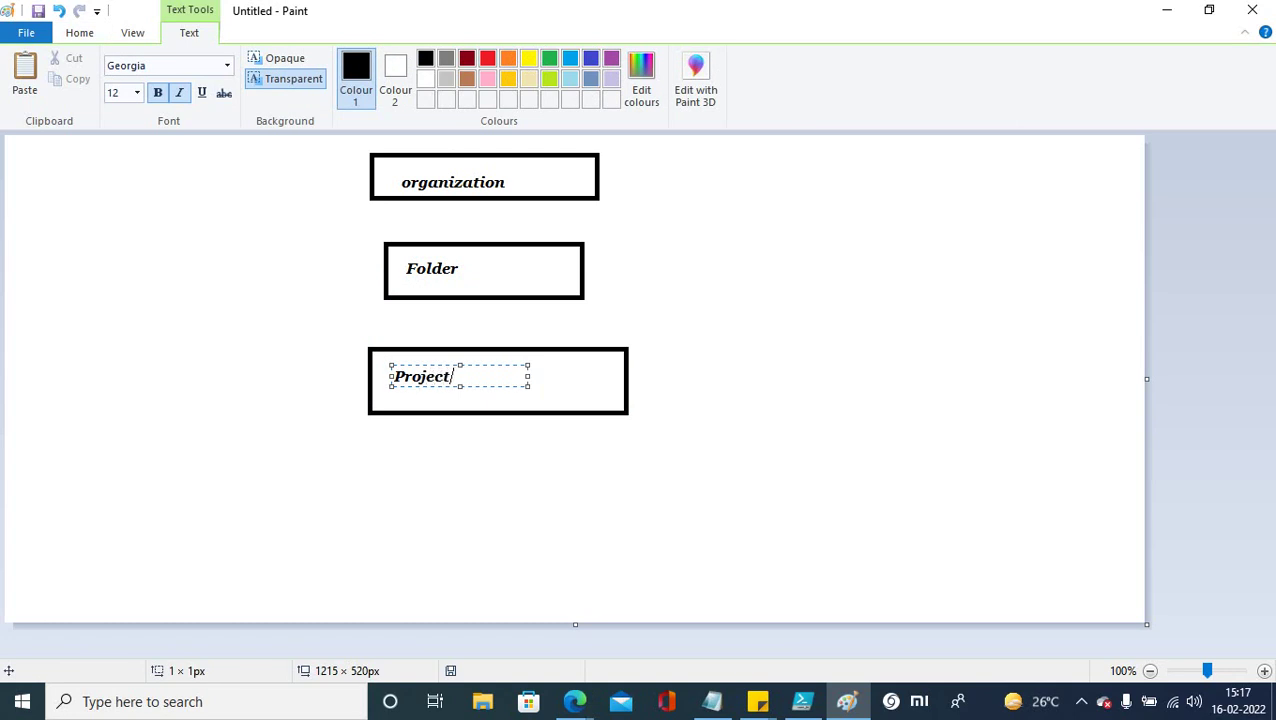
type("Project")
left_click(398, 520)
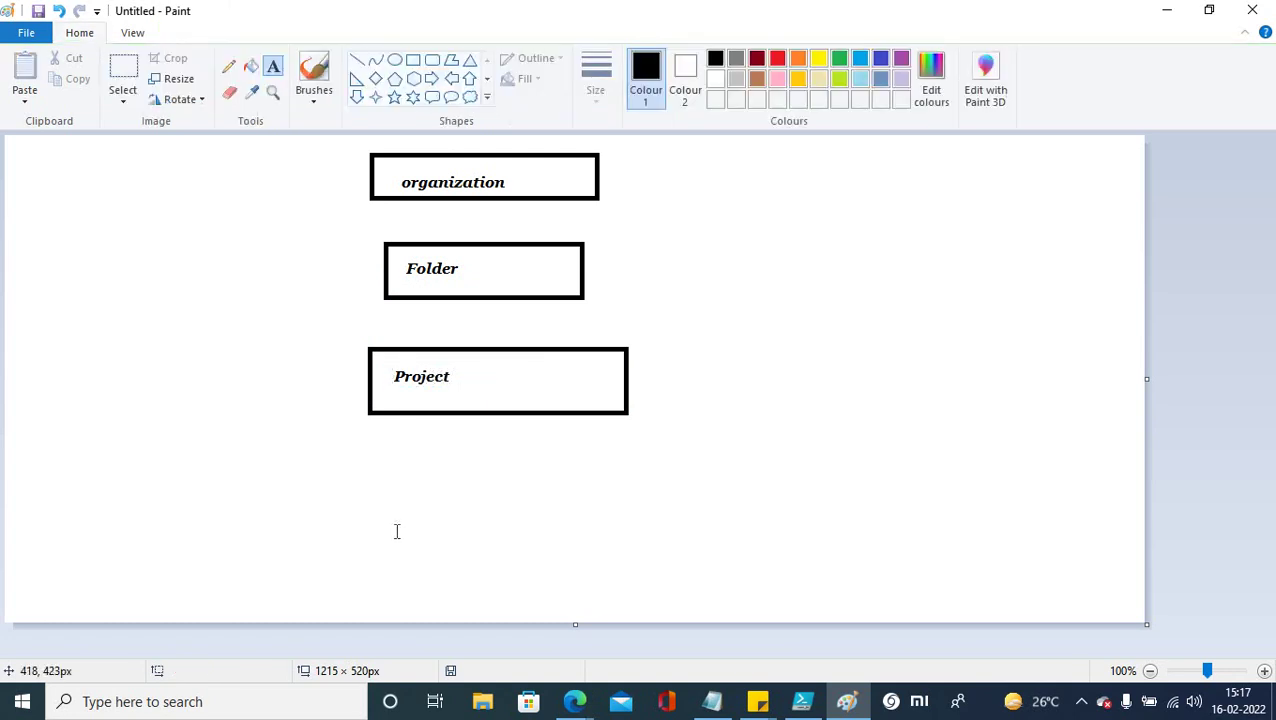
Step: Add a bottom box labelled Resources below Project, then minimize Paint
left_click(412, 61)
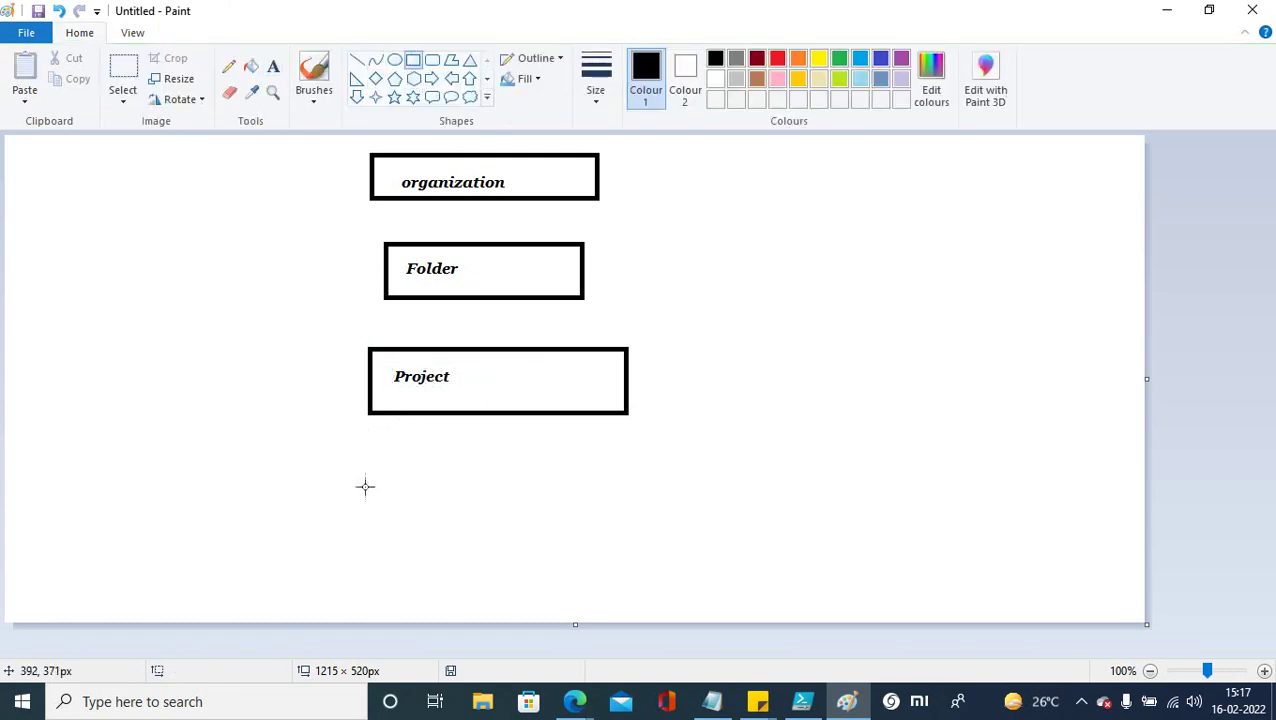
left_click_drag(374, 480, 650, 546)
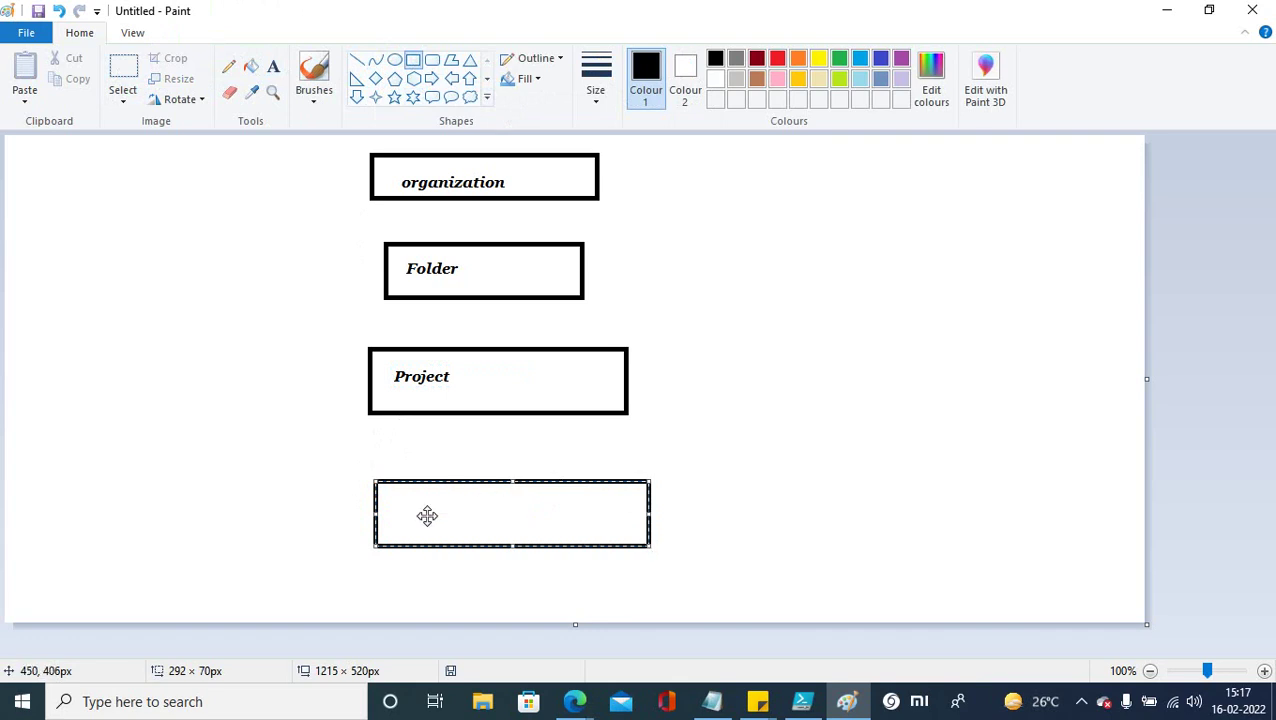
left_click(250, 309)
left_click(273, 66)
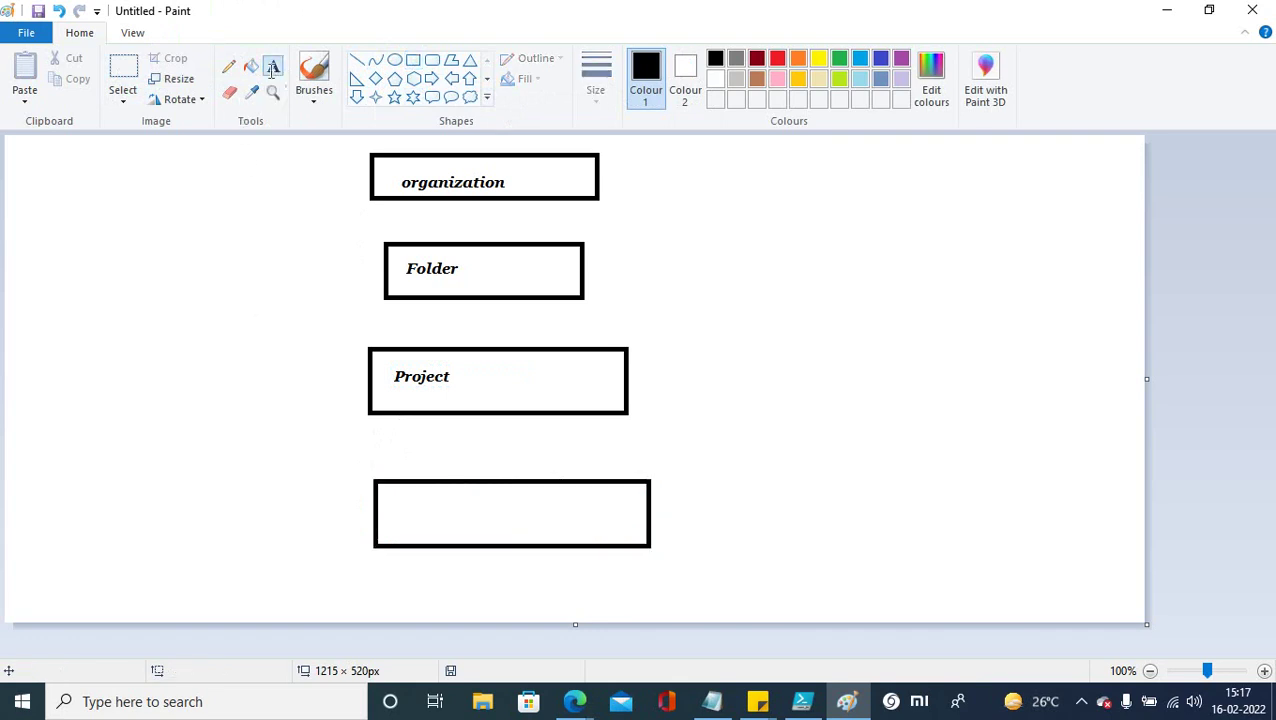
left_click(399, 499)
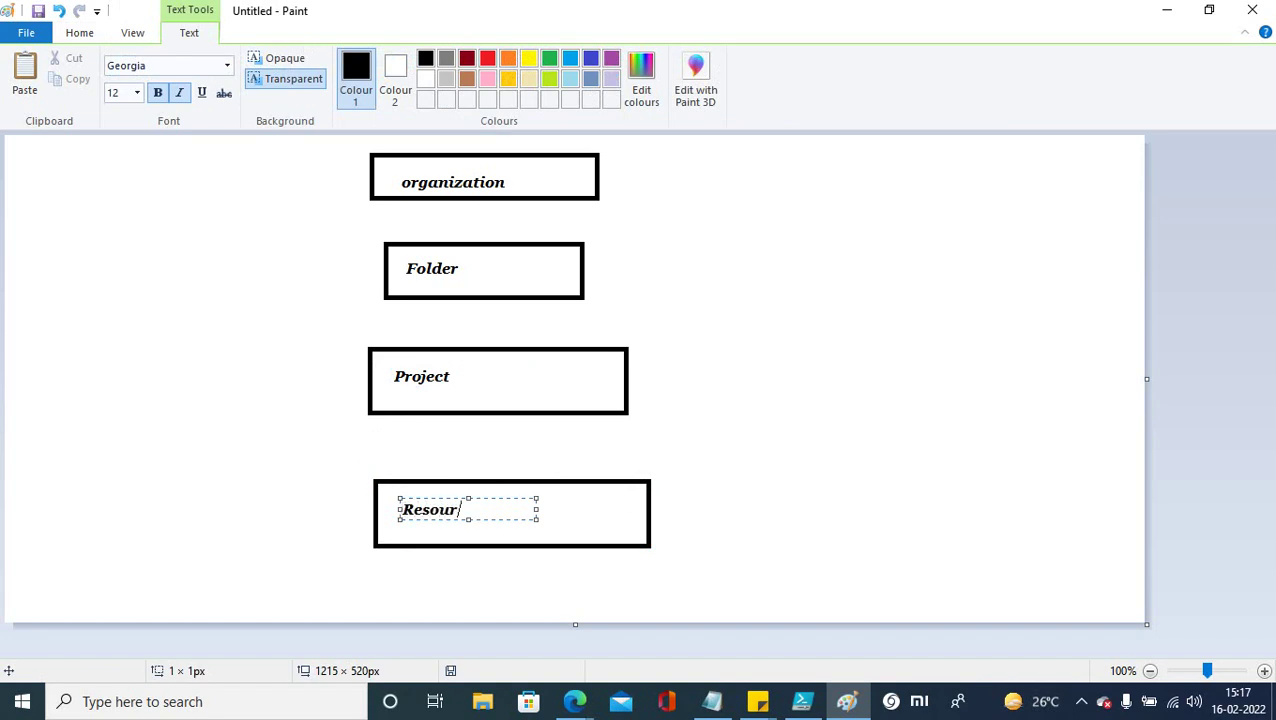
left_click(618, 512)
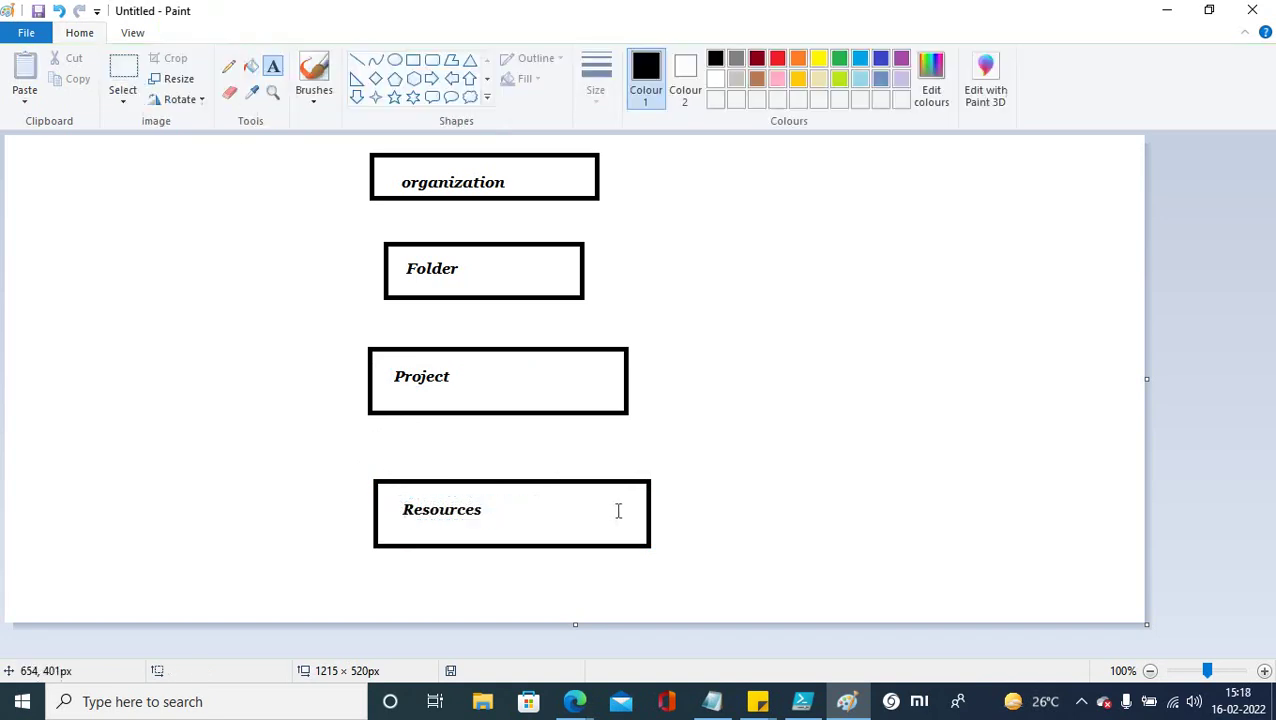
left_click(1166, 12)
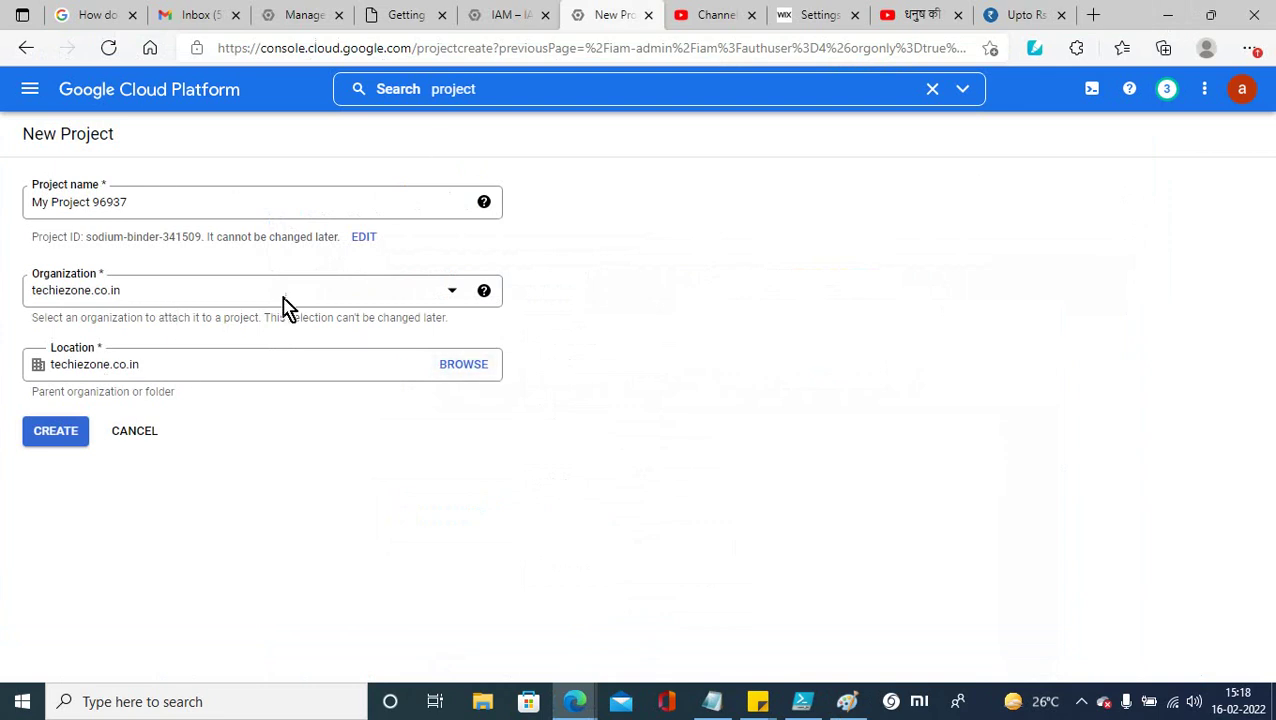
Step: Name the new project Techiezone-nprod and edit its project ID, appending 01
left_click(138, 196)
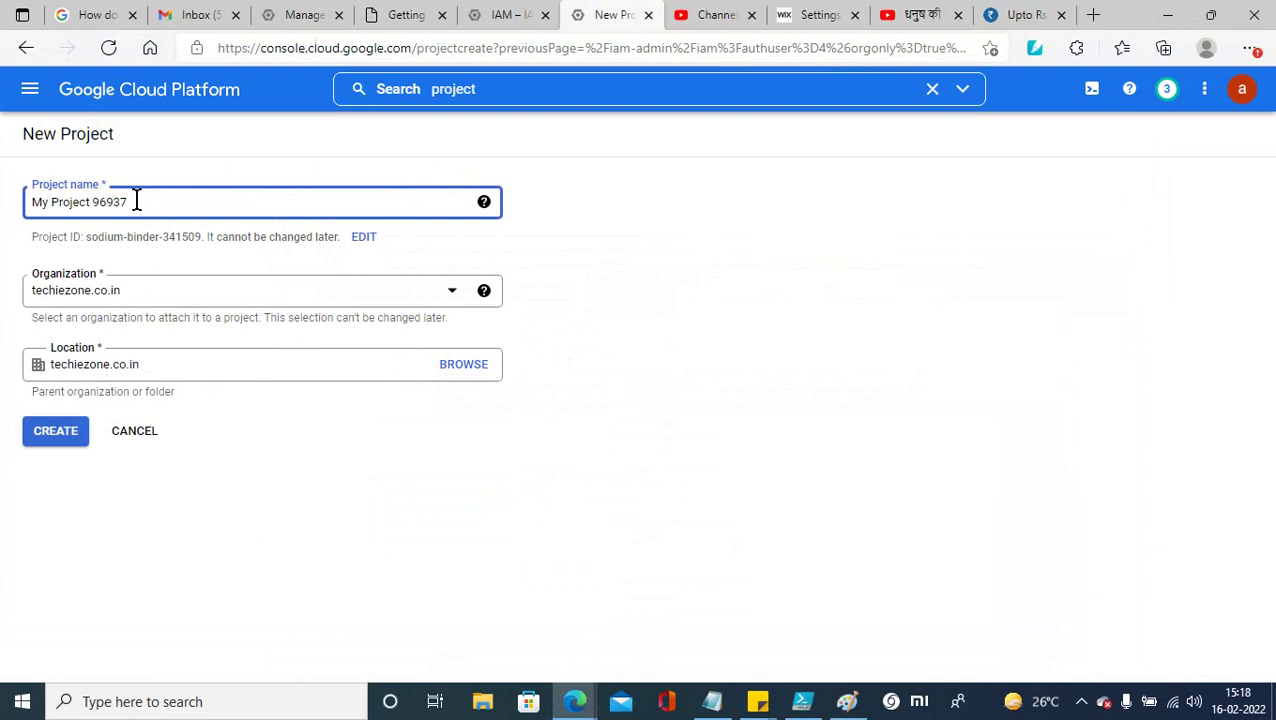
left_click_drag(138, 200, 27, 198)
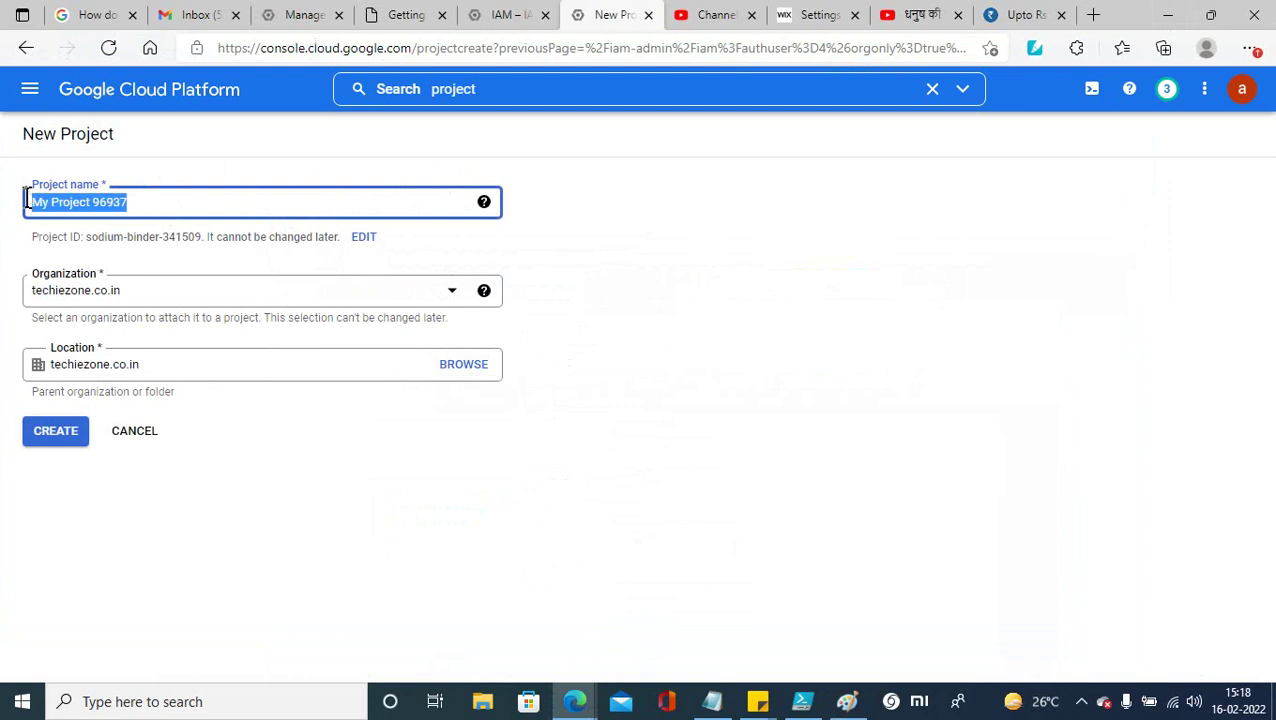
type("Te")
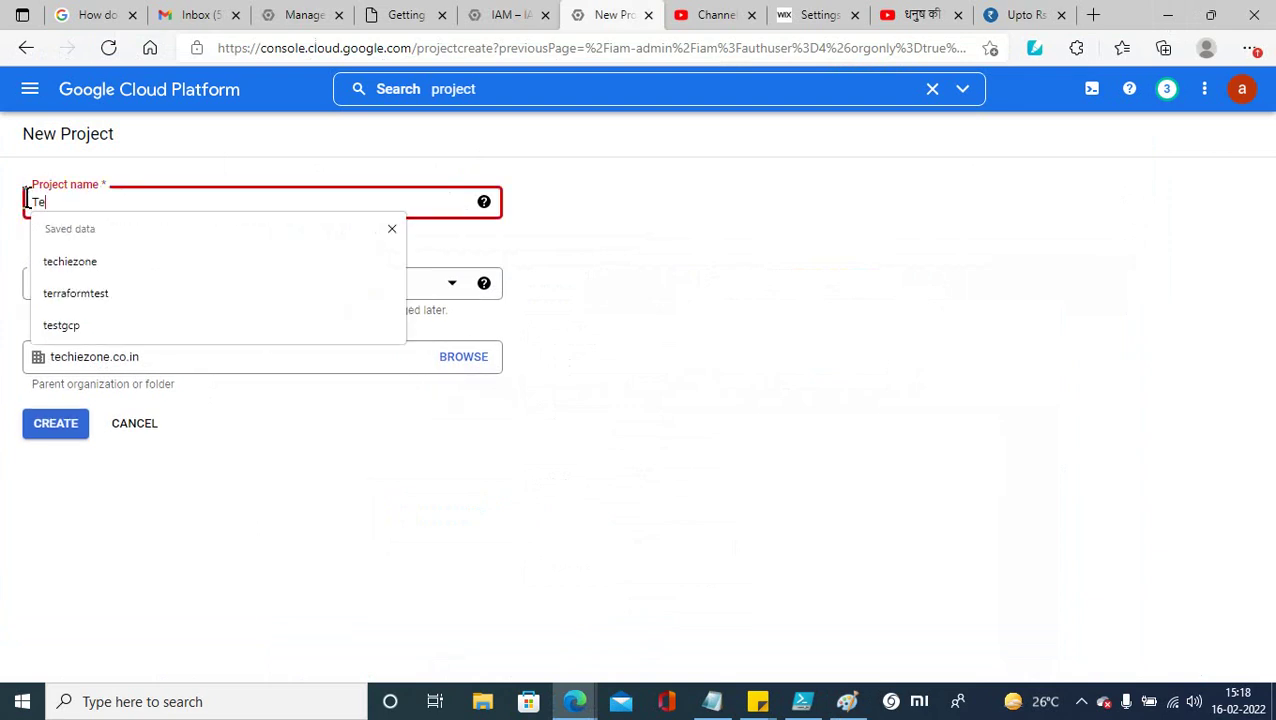
type("chie")
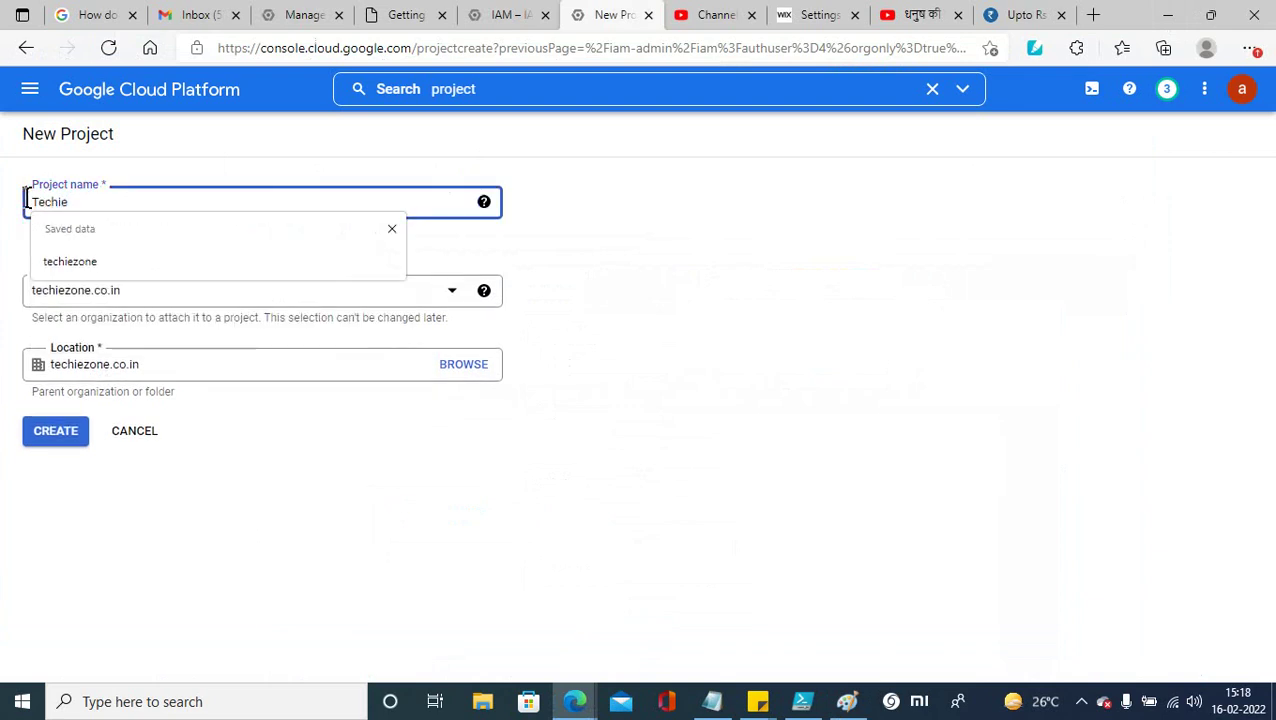
type("zone")
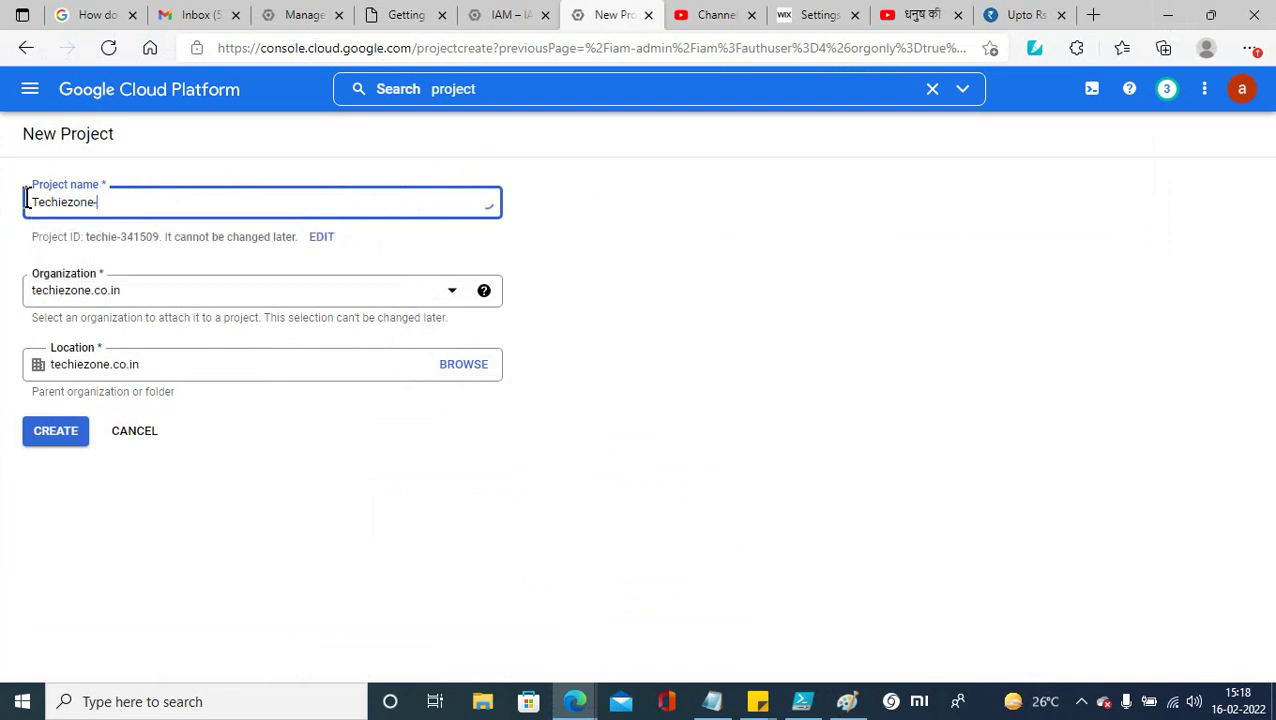
type("-")
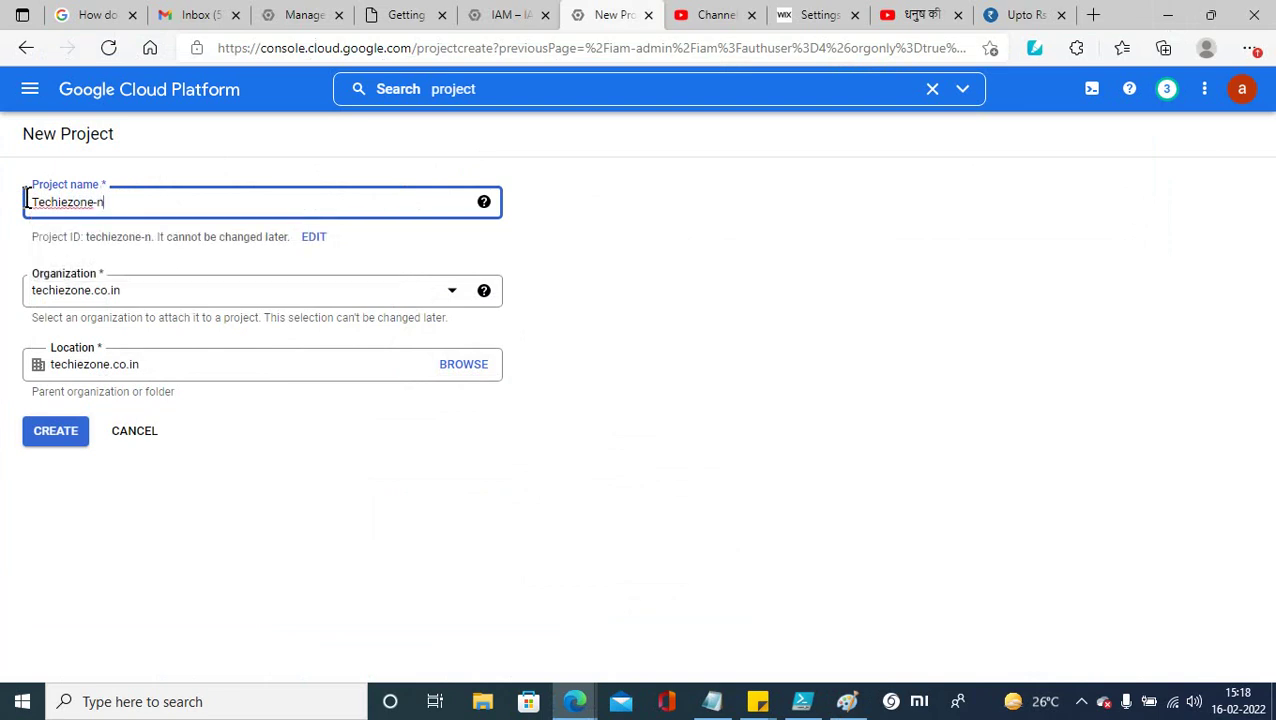
type("npro")
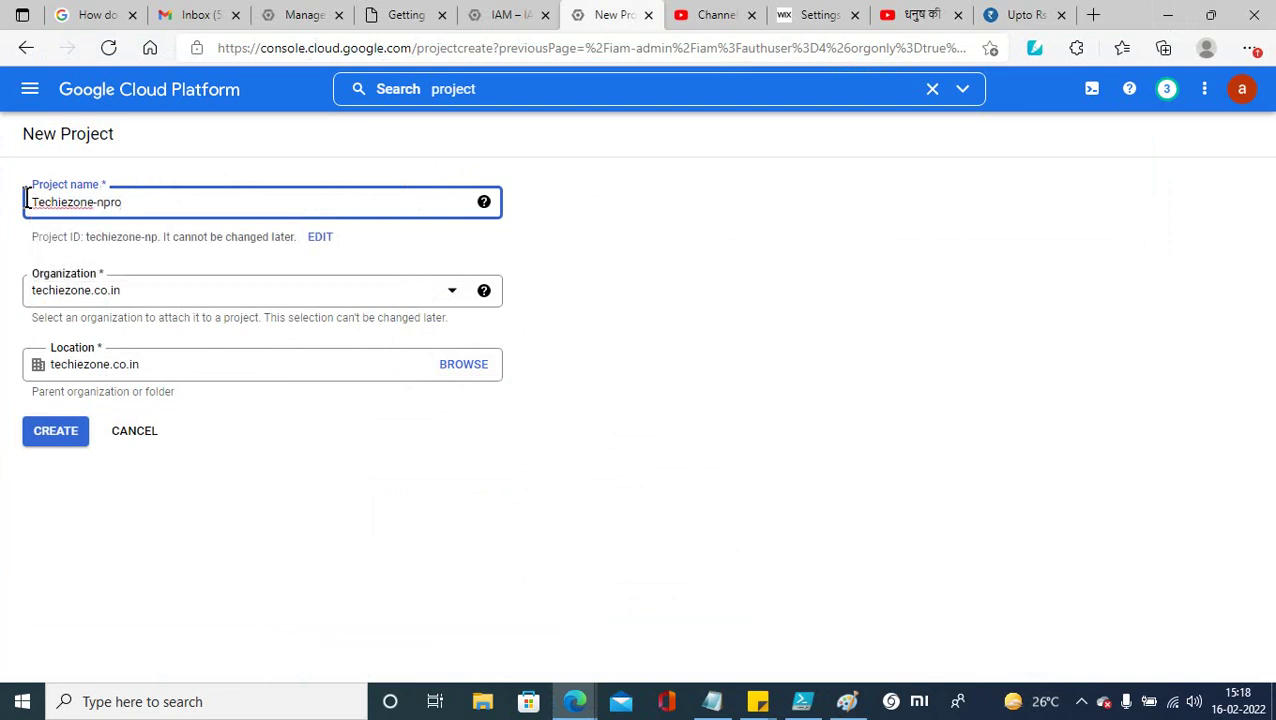
type("d")
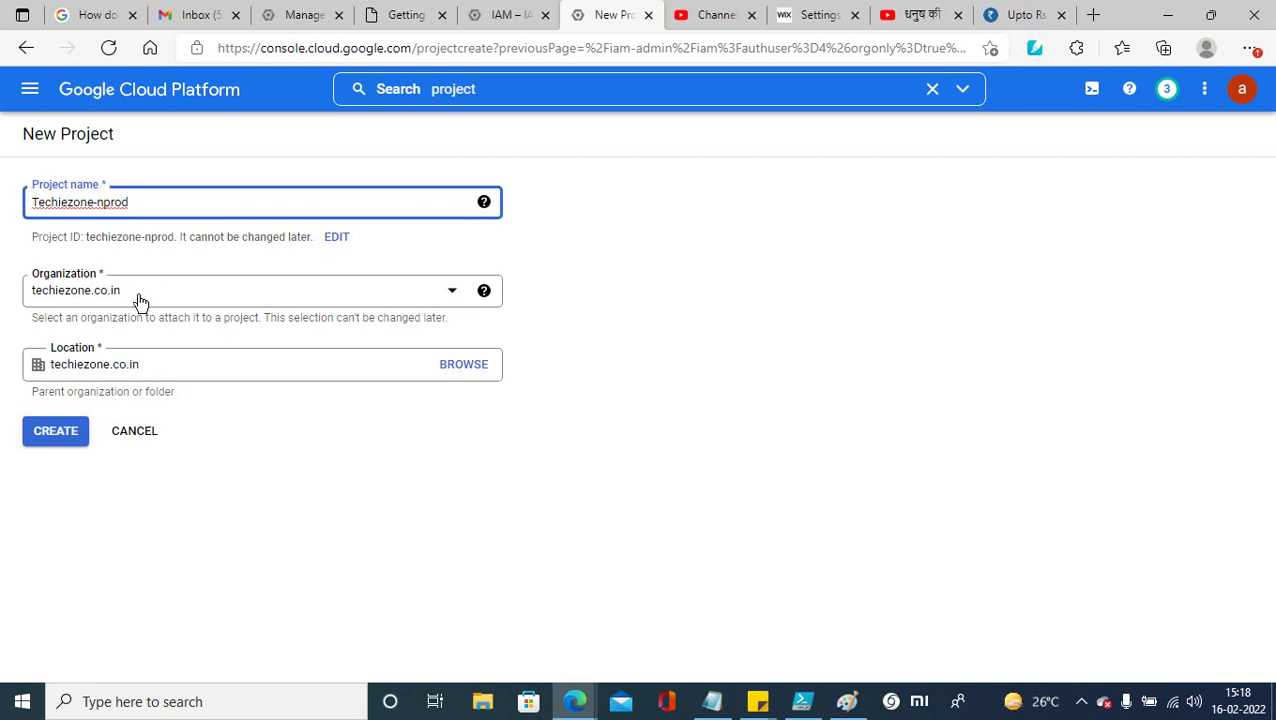
left_click(338, 239)
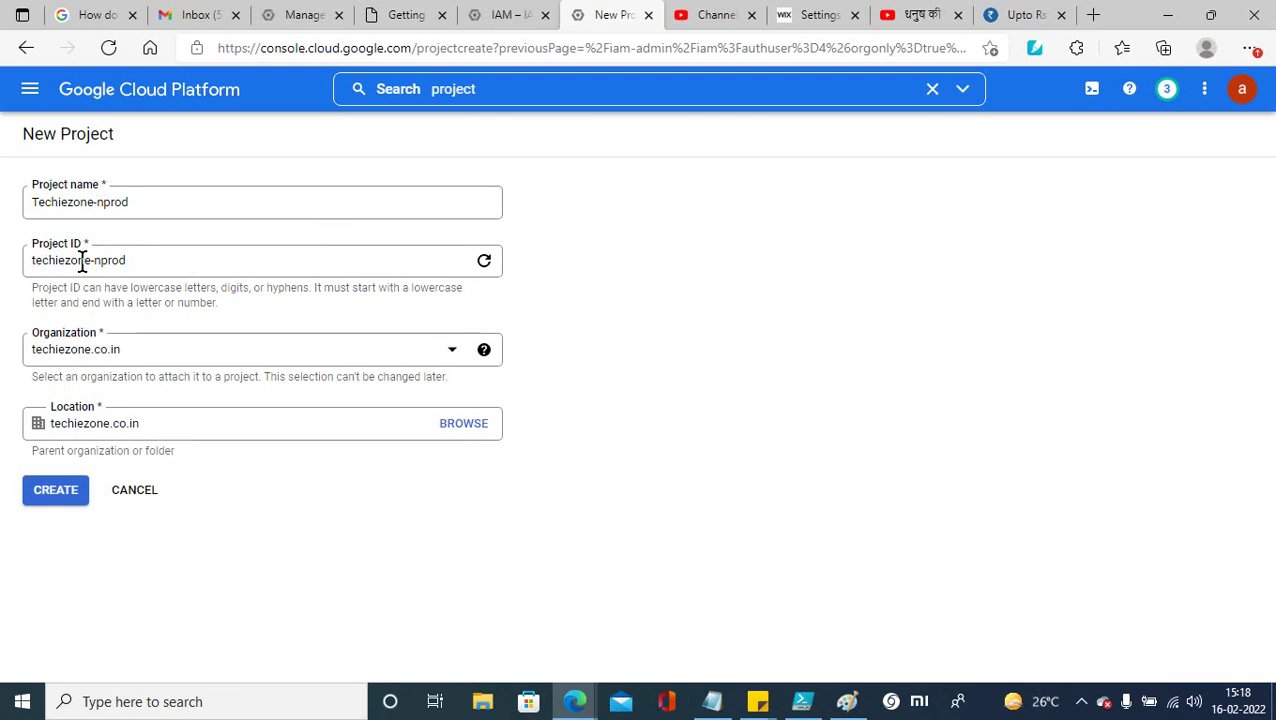
left_click(133, 262)
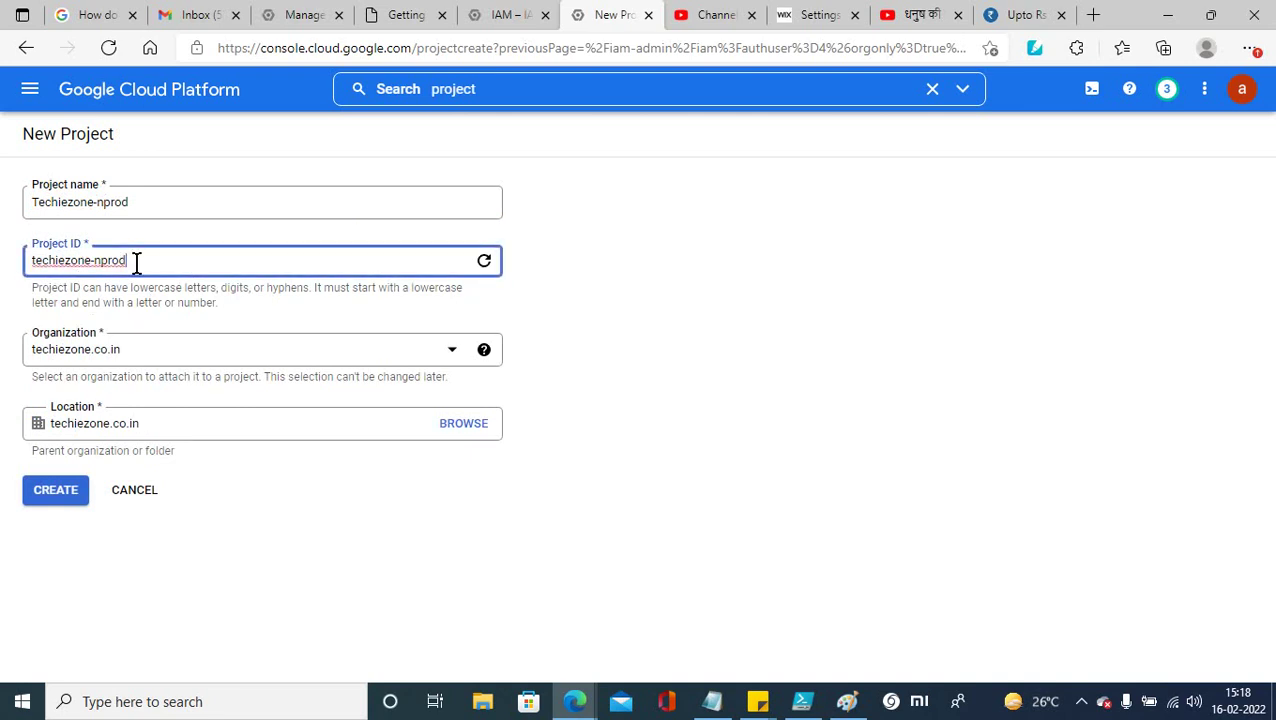
type("0")
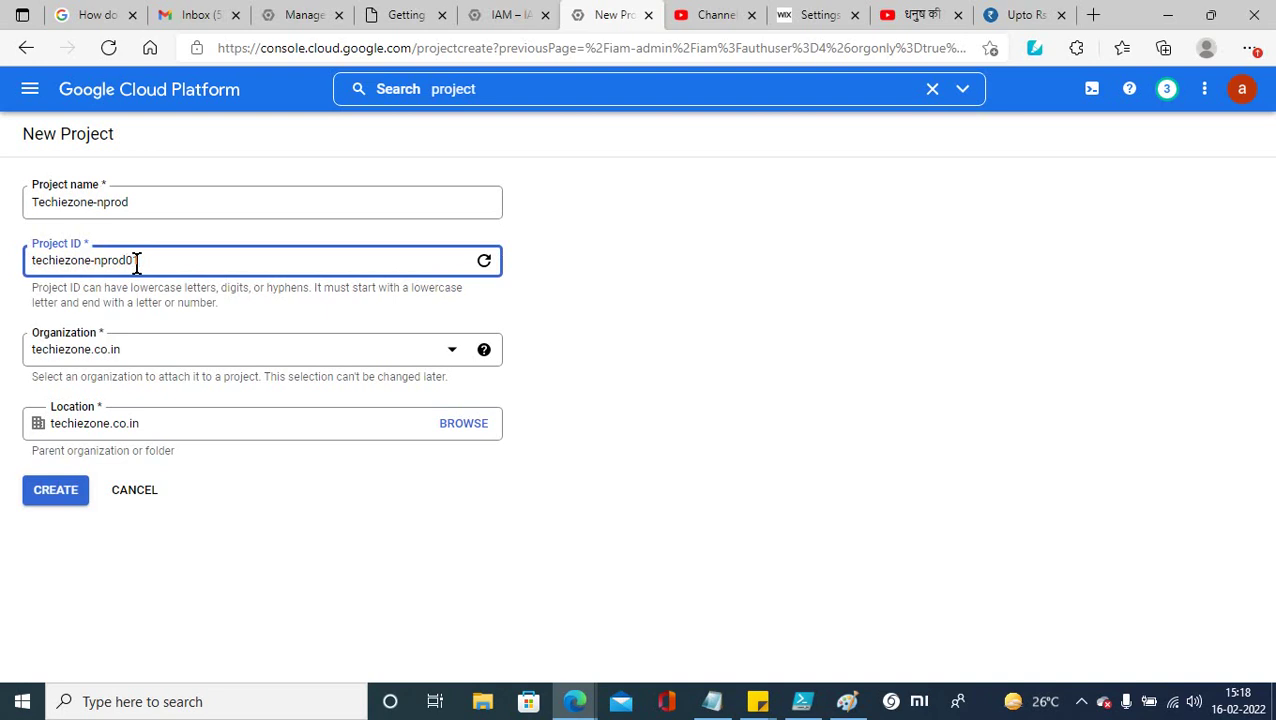
type("1")
Step: Create the Techiezone-nprod project and list all projects under techiezone.co.in in the picker
left_click(49, 497)
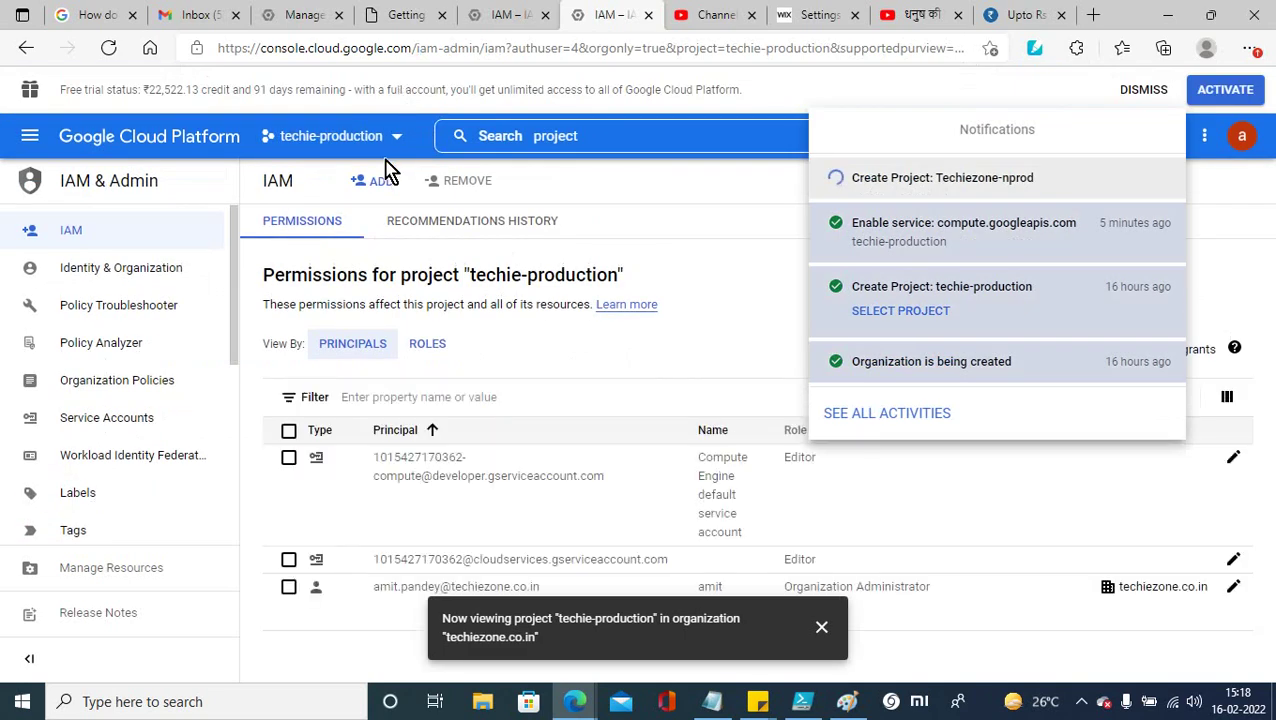
left_click(397, 143)
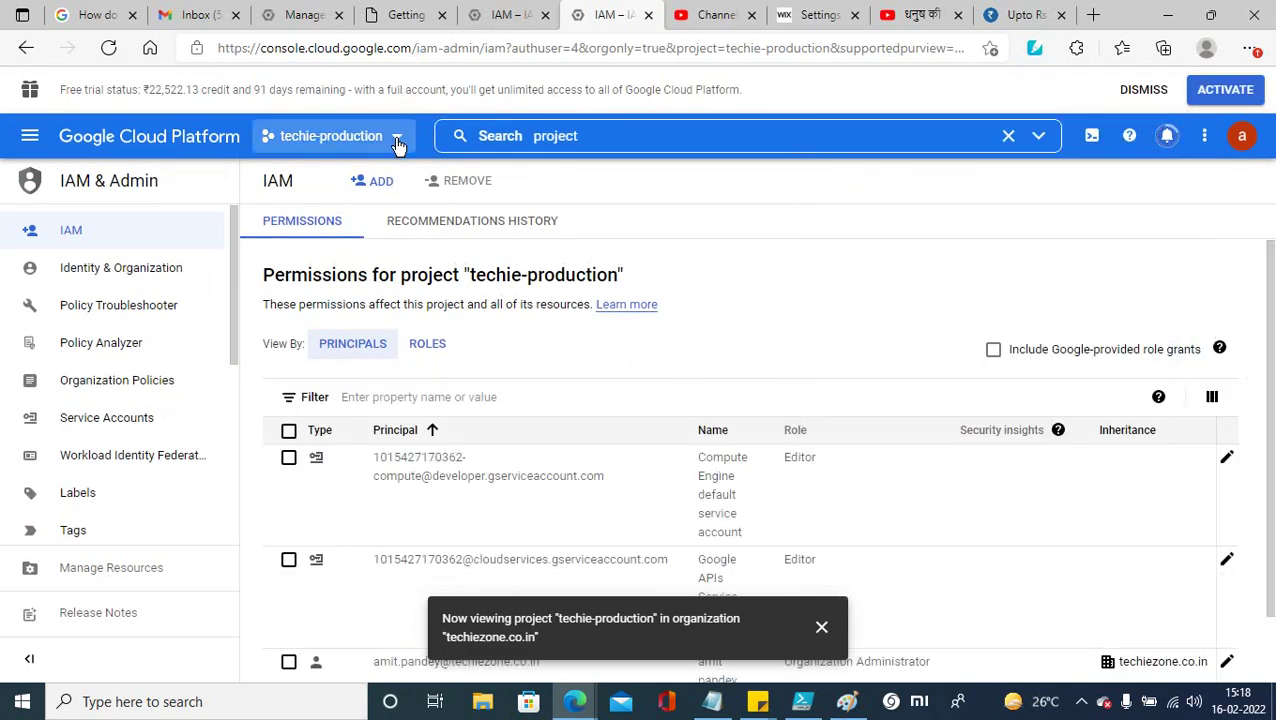
left_click(397, 143)
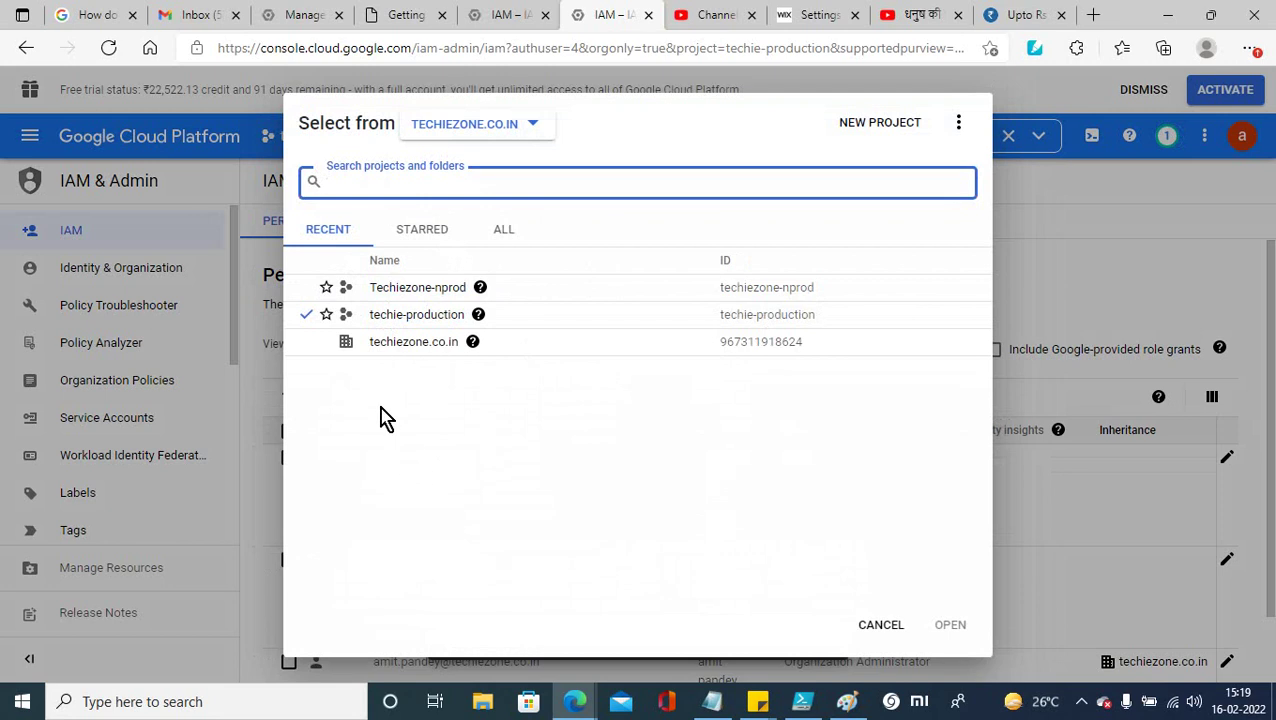
left_click(504, 231)
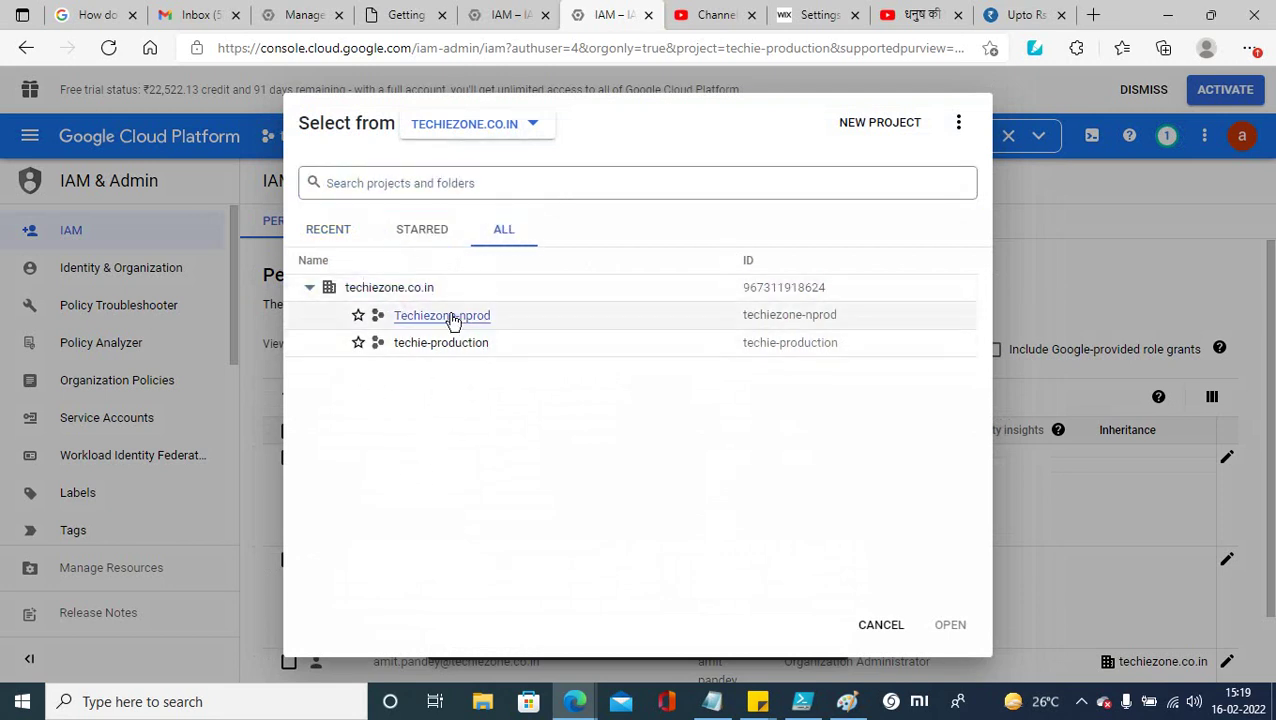
Step: Look through the picker's options and select the Techiezone-nprod project
right_click(366, 288)
left_click(823, 450)
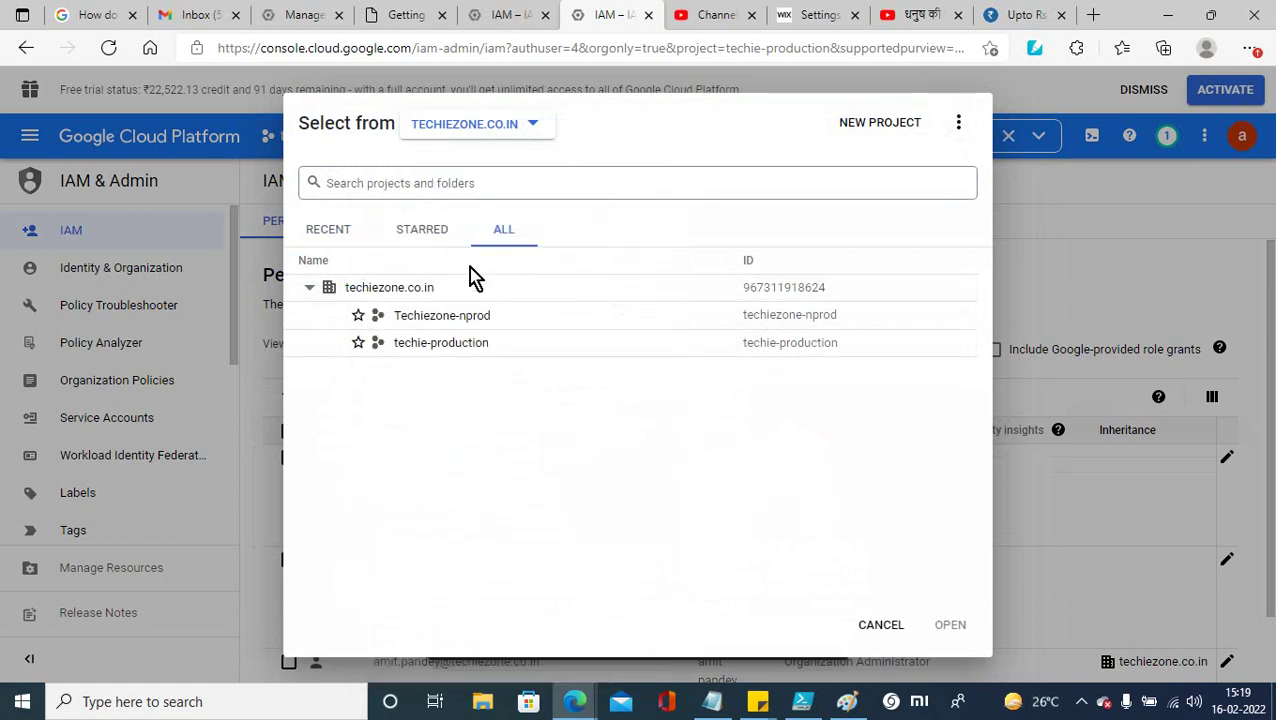
right_click(370, 296)
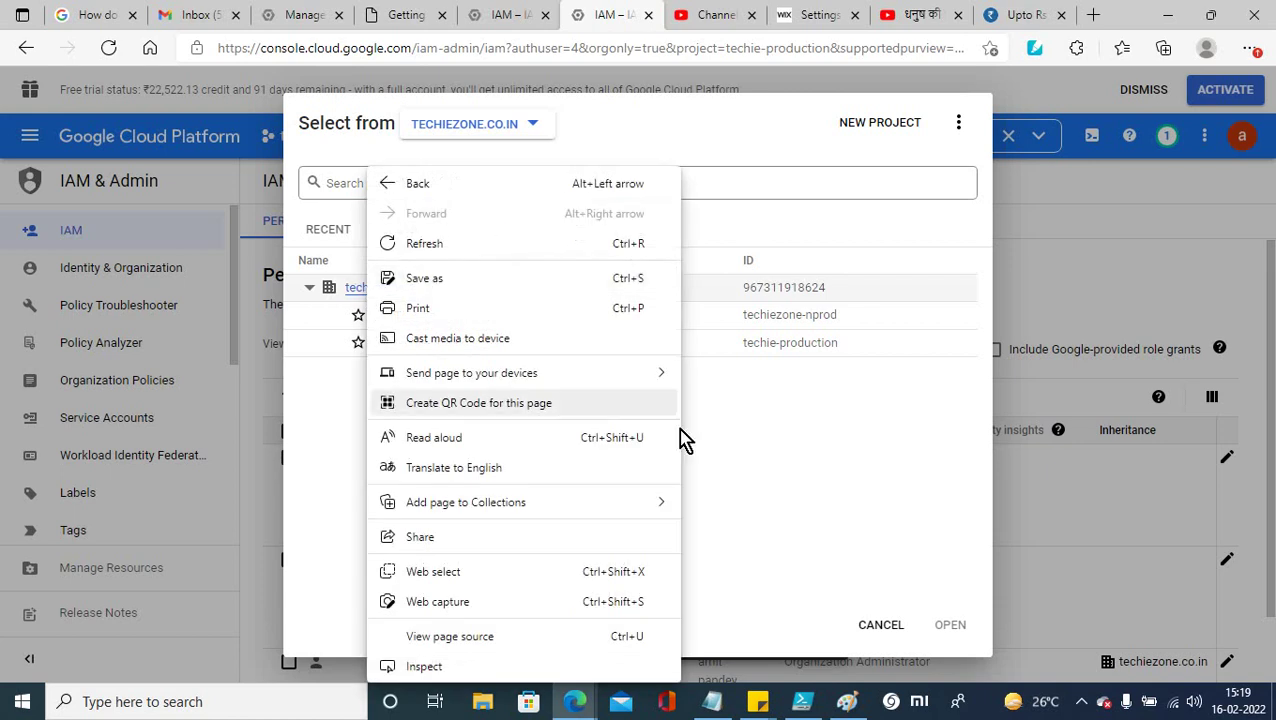
left_click(762, 486)
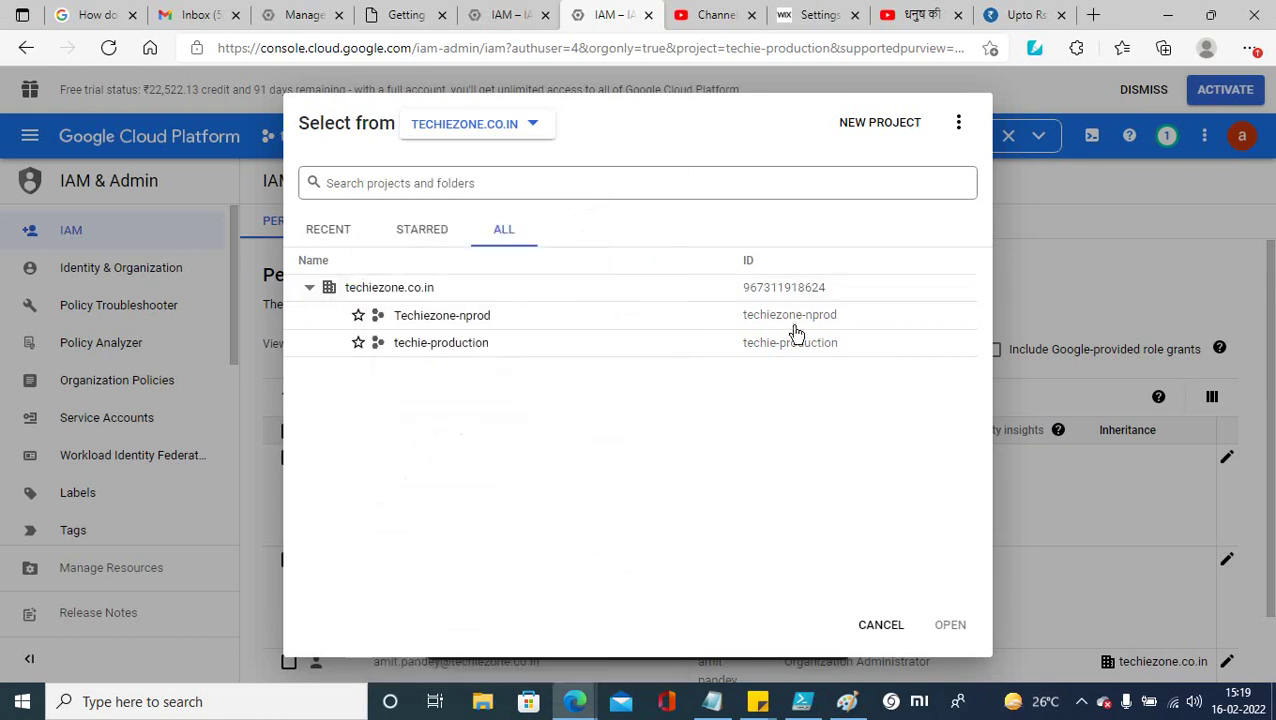
left_click(959, 126)
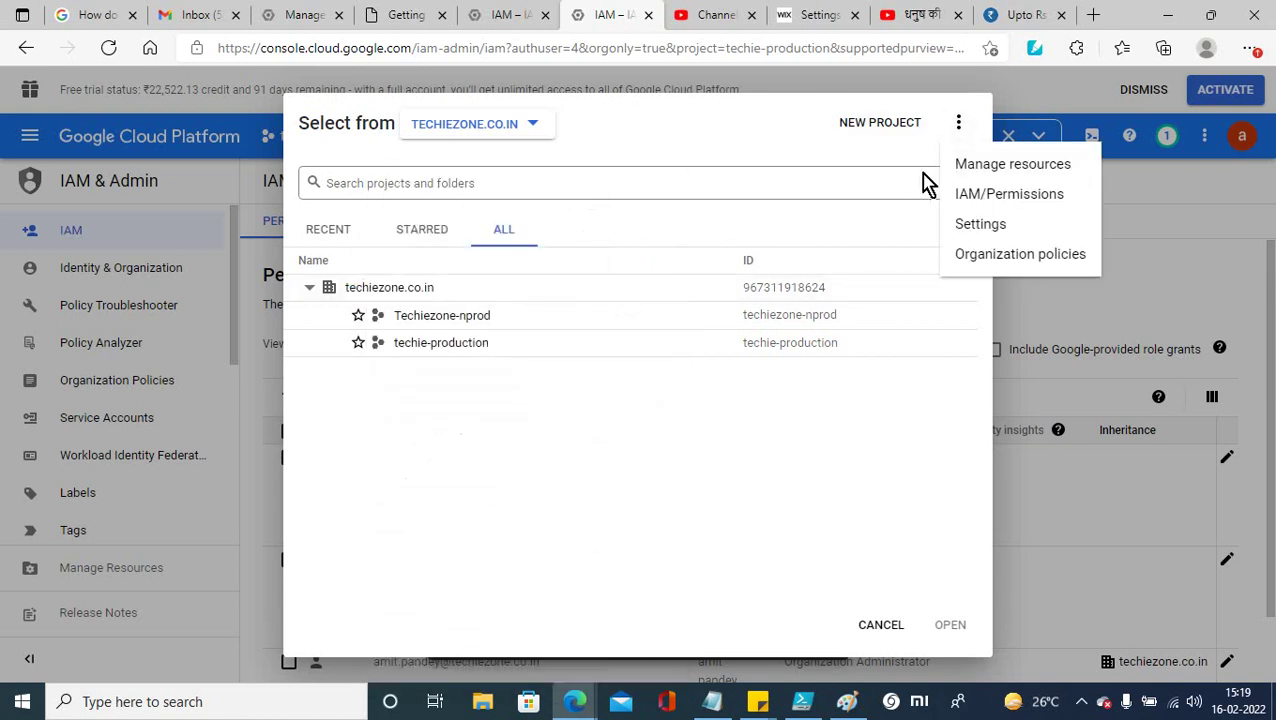
left_click(889, 124)
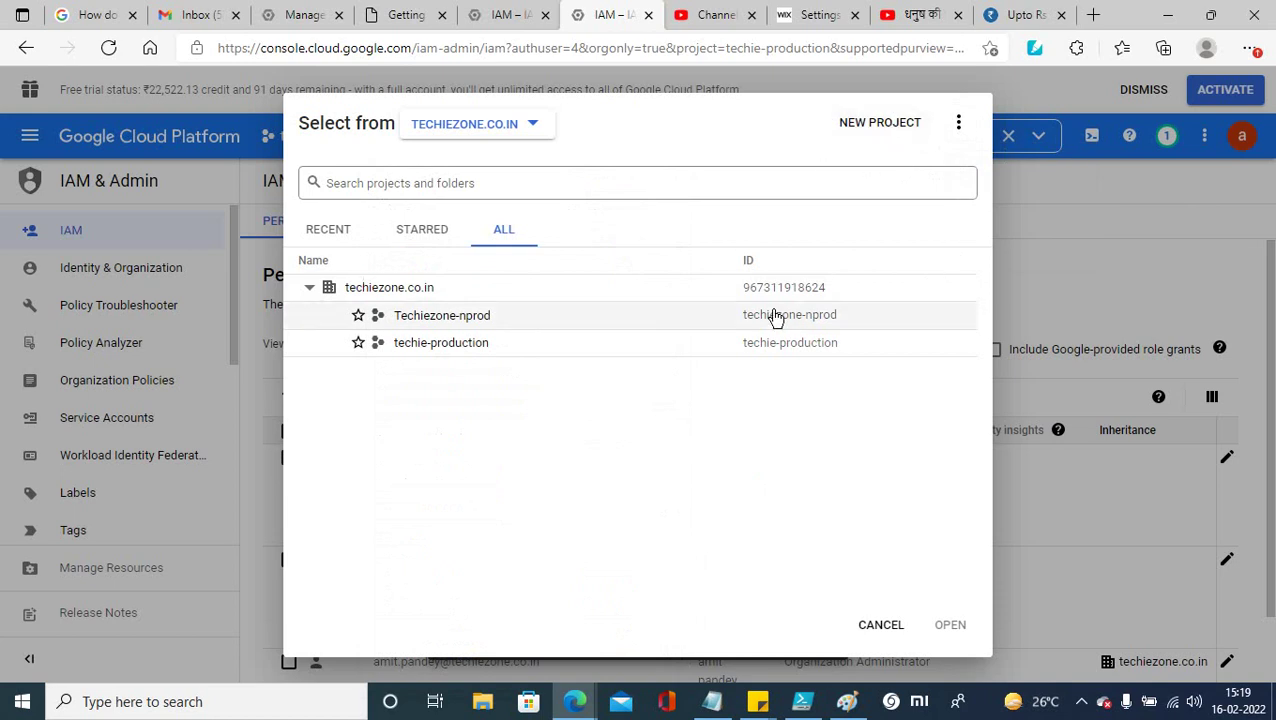
left_click(440, 318)
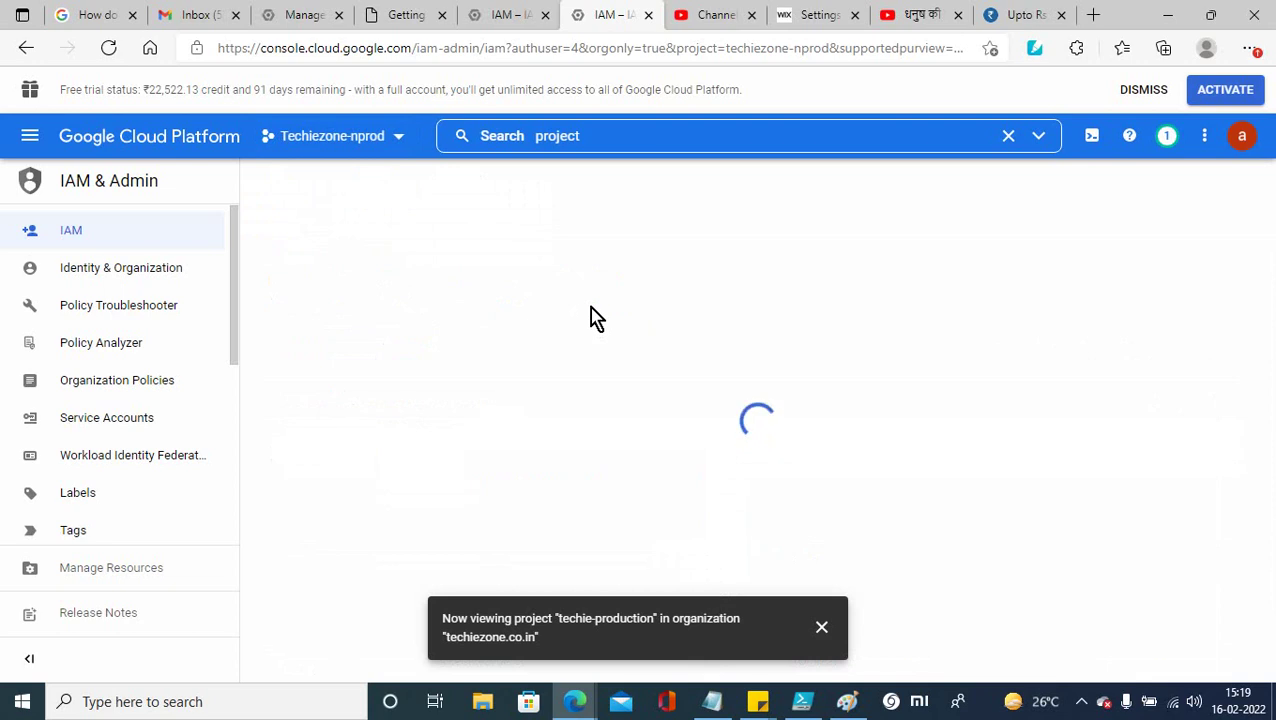
Step: Close the picker and the techie-production IAM tab, leaving Techiezone-nprod's IAM page
left_click(510, 20)
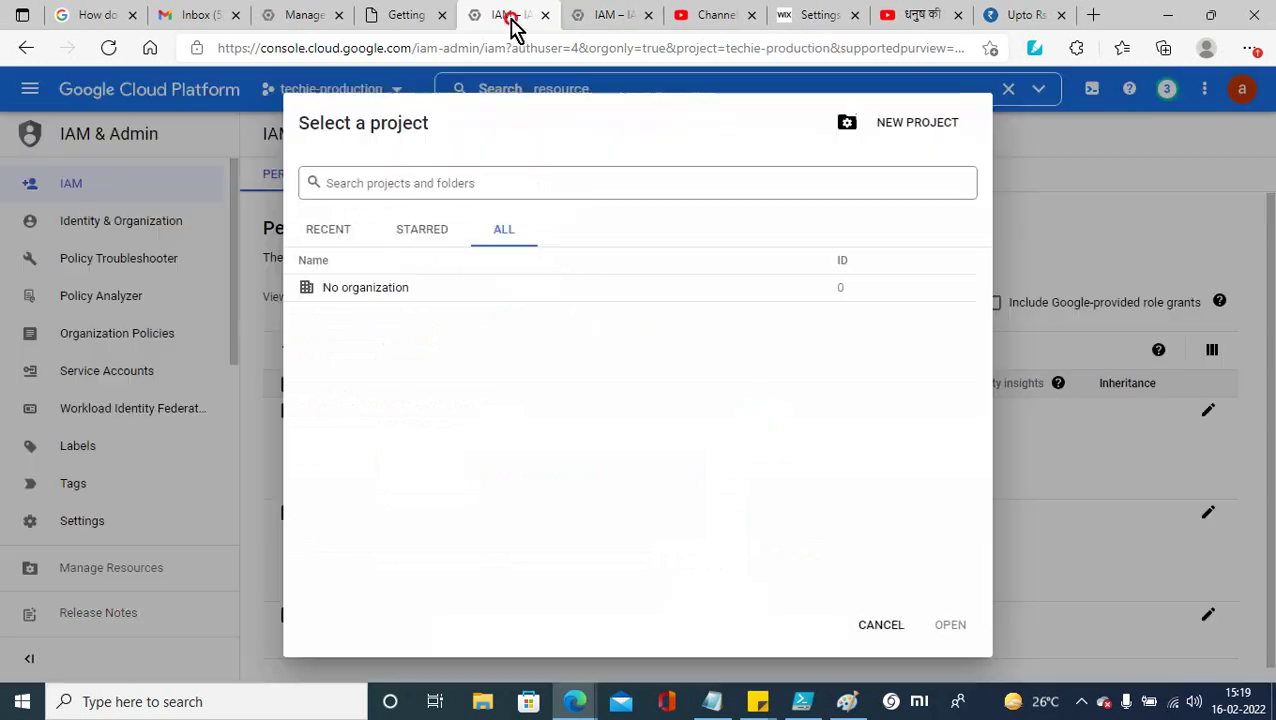
left_click(893, 624)
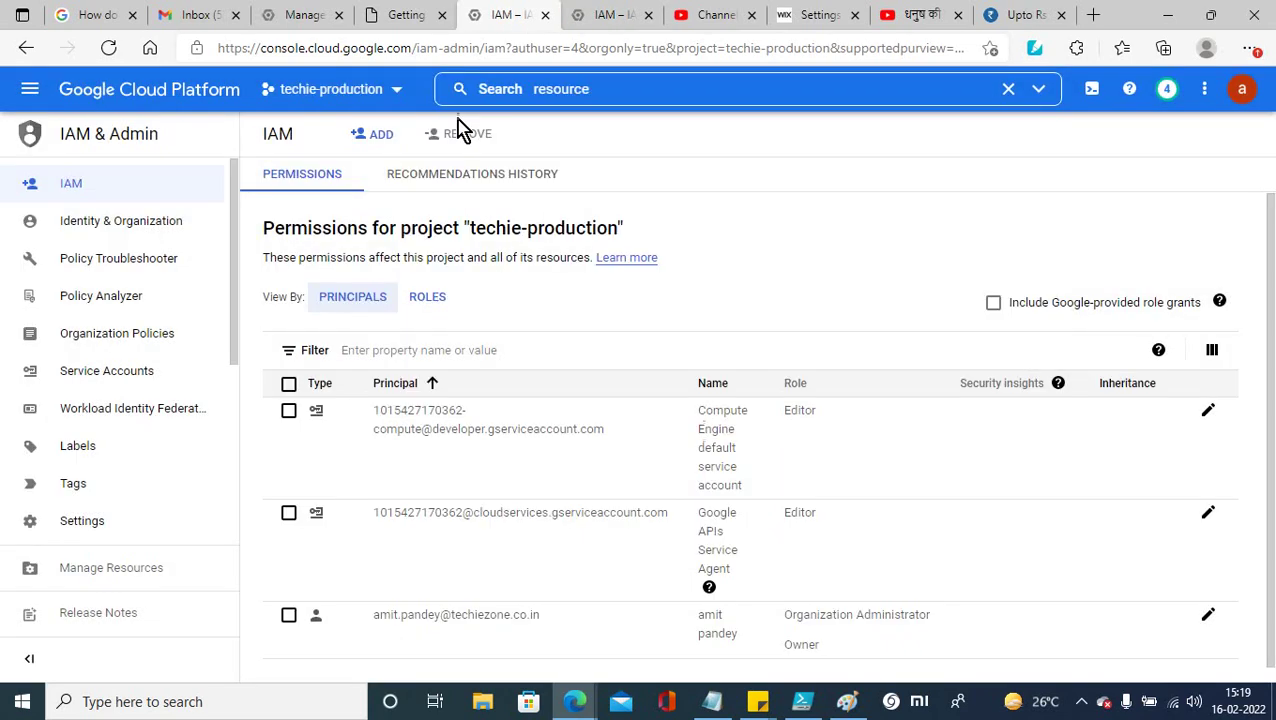
left_click(545, 16)
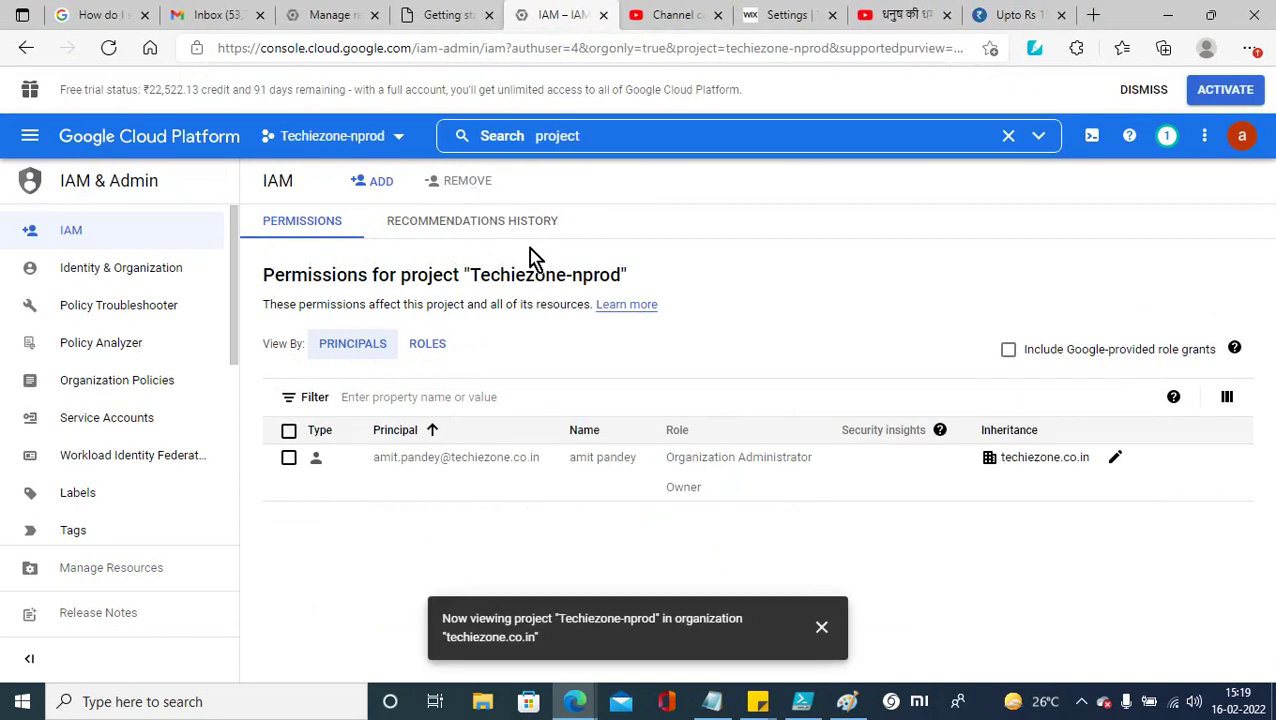
Step: Open Manage resources from the project picker's more-options menu
left_click(397, 141)
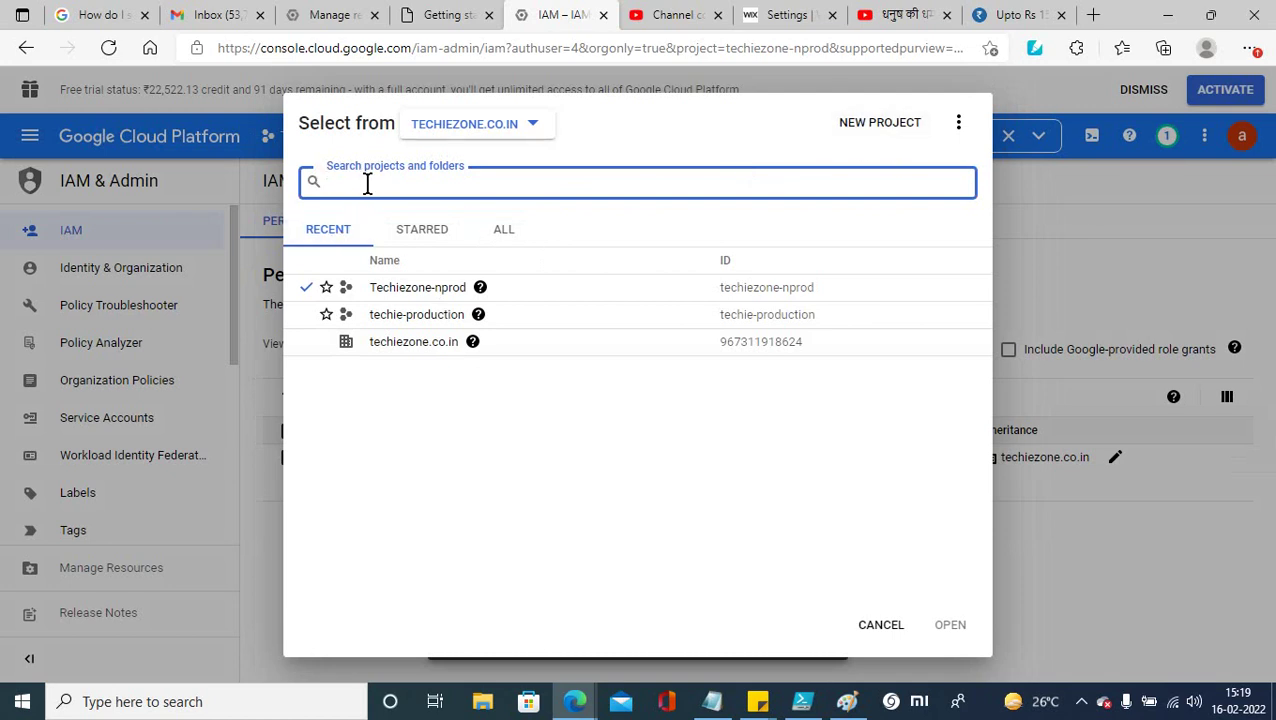
left_click(959, 124)
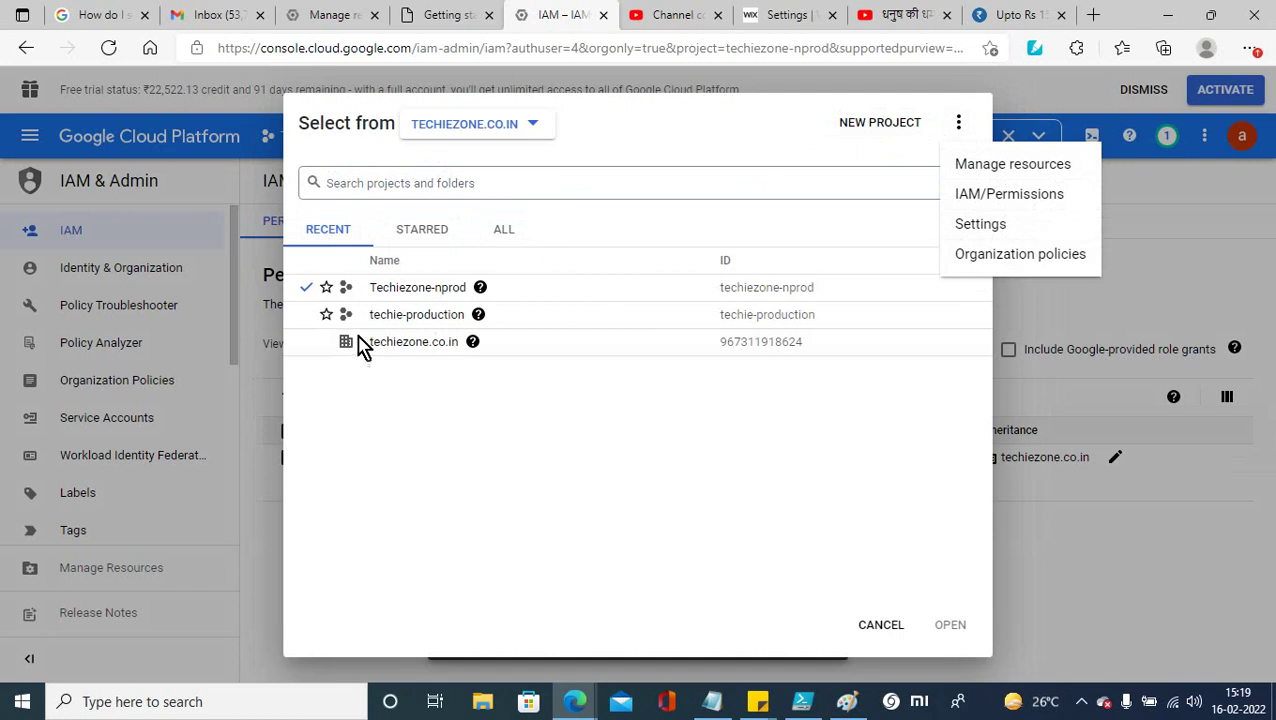
left_click(1008, 166)
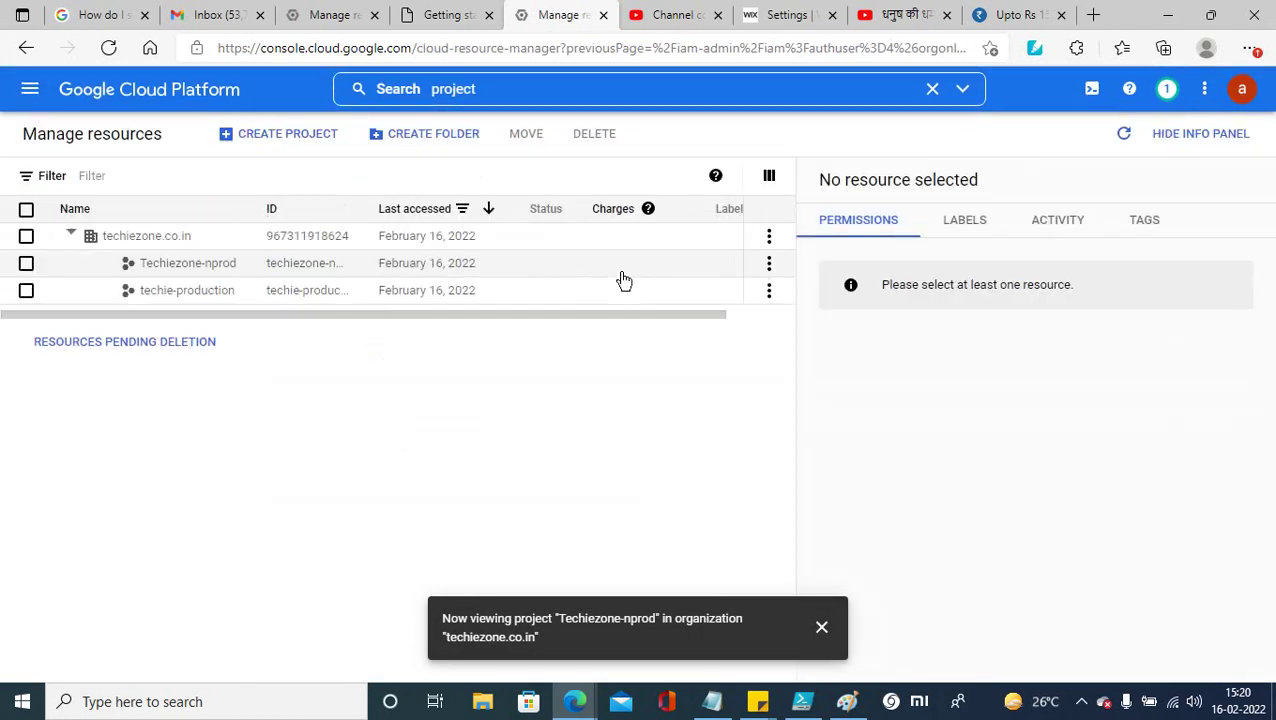
Step: Select Techiezone-nprod in the resource list and view its labels and activity
left_click(27, 265)
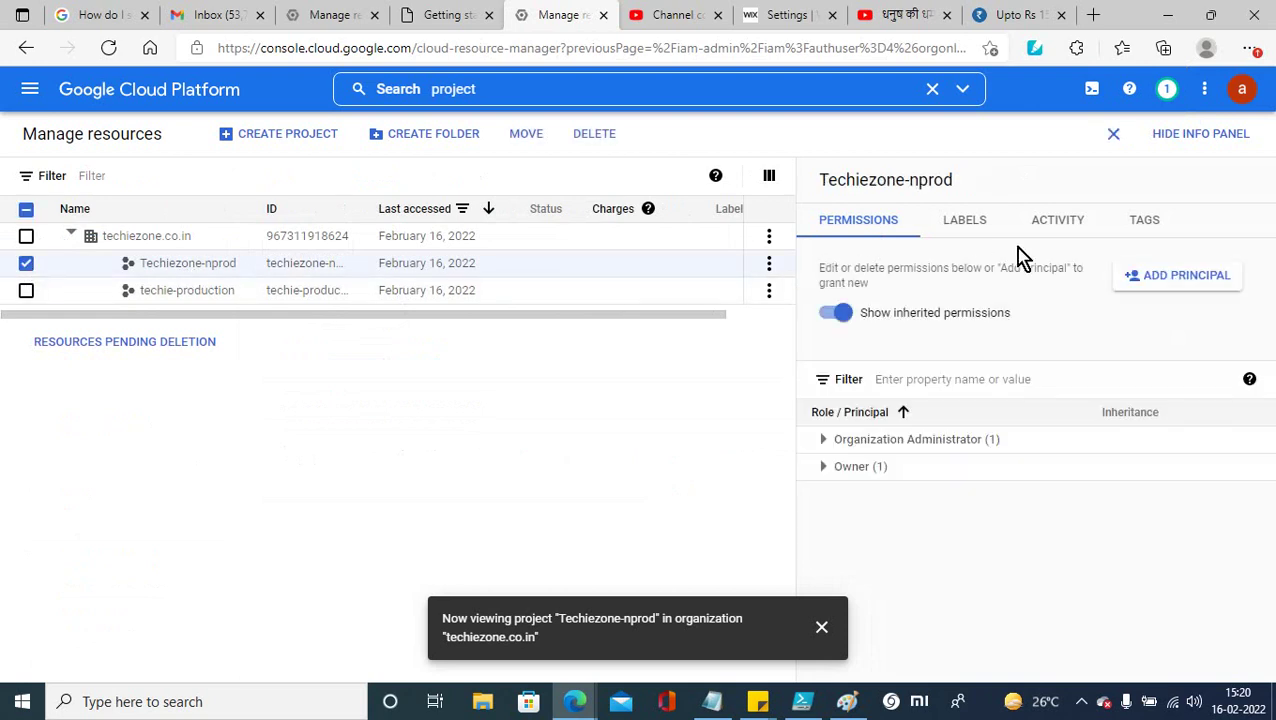
left_click(988, 220)
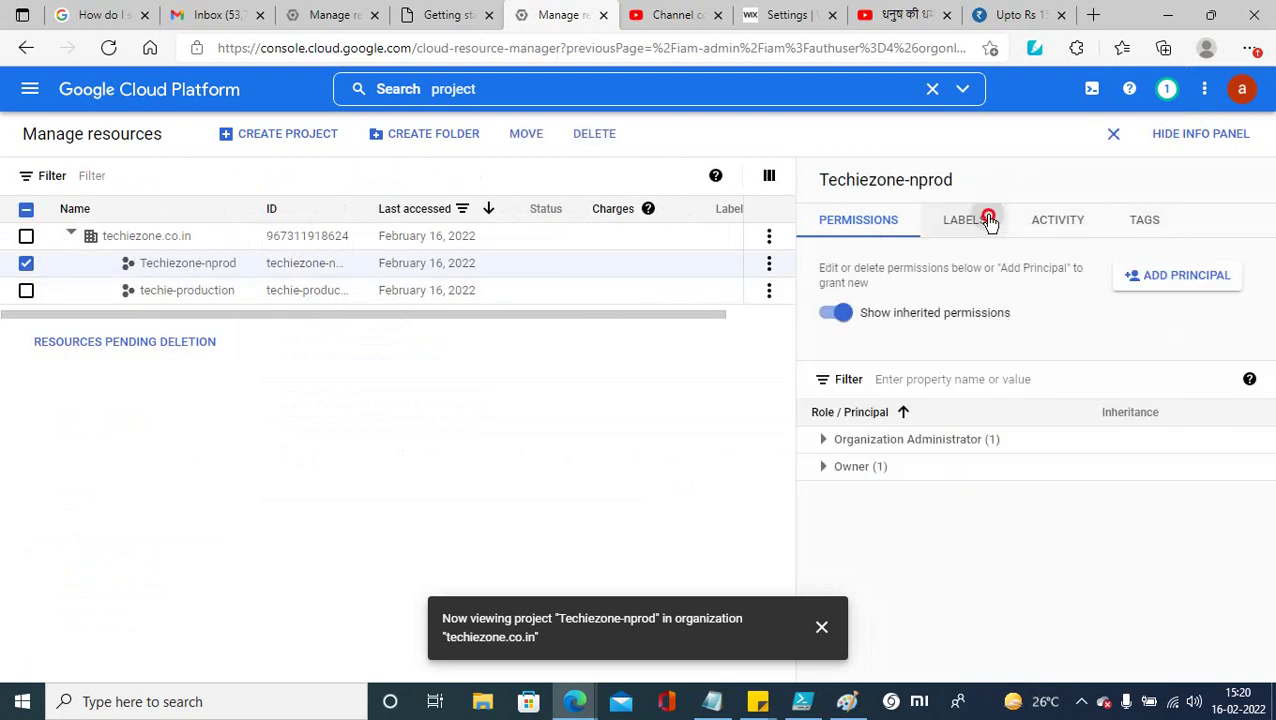
left_click(1061, 225)
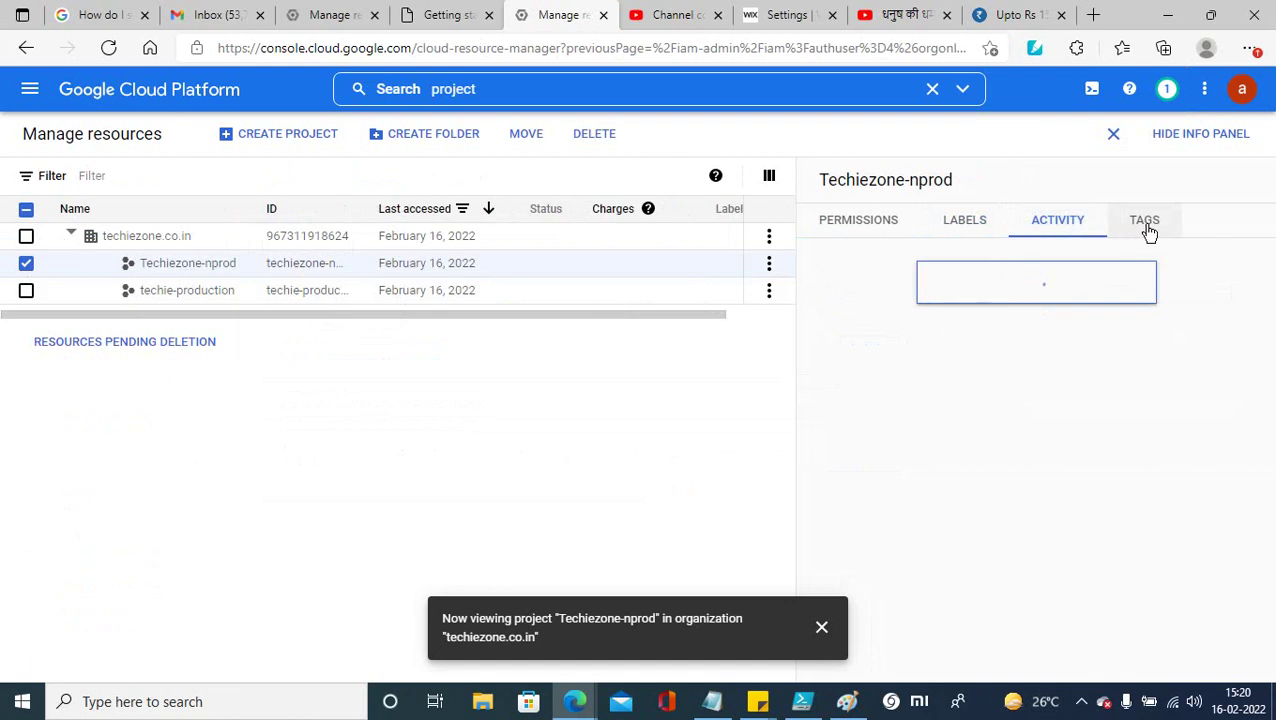
left_click(427, 147)
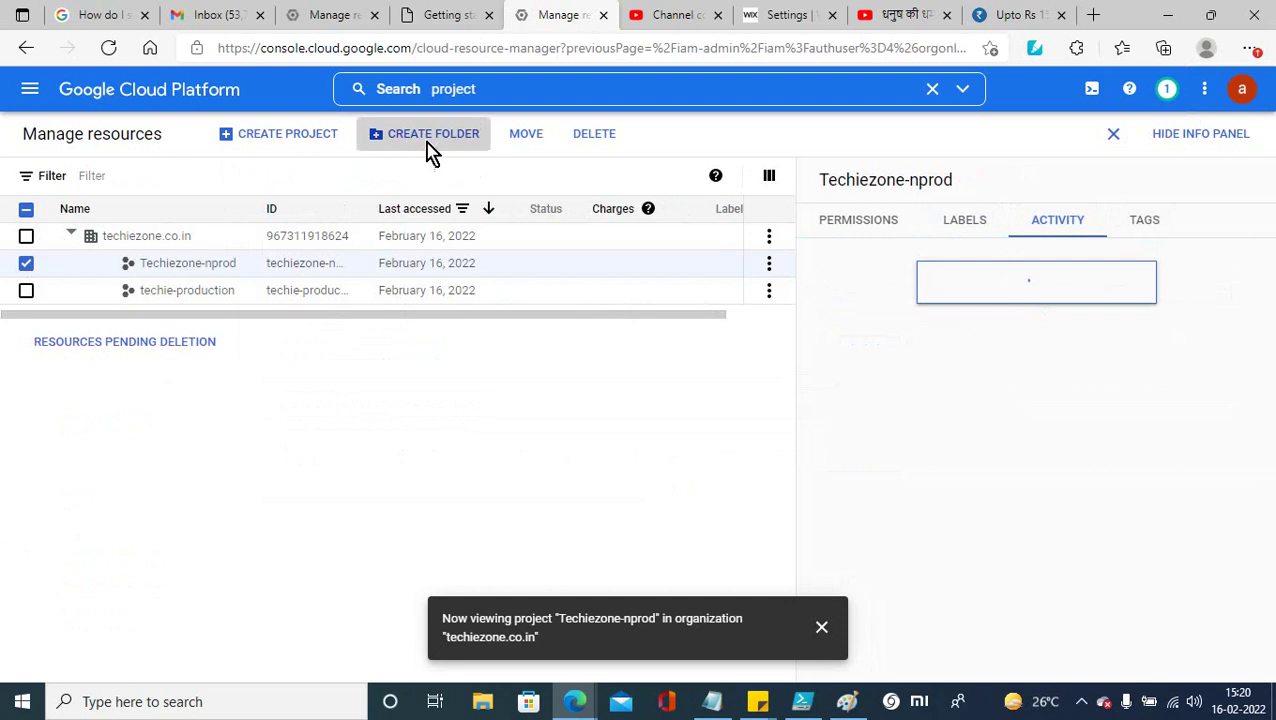
Step: Name the new folder nprod and set its location to techie-production
left_click(88, 206)
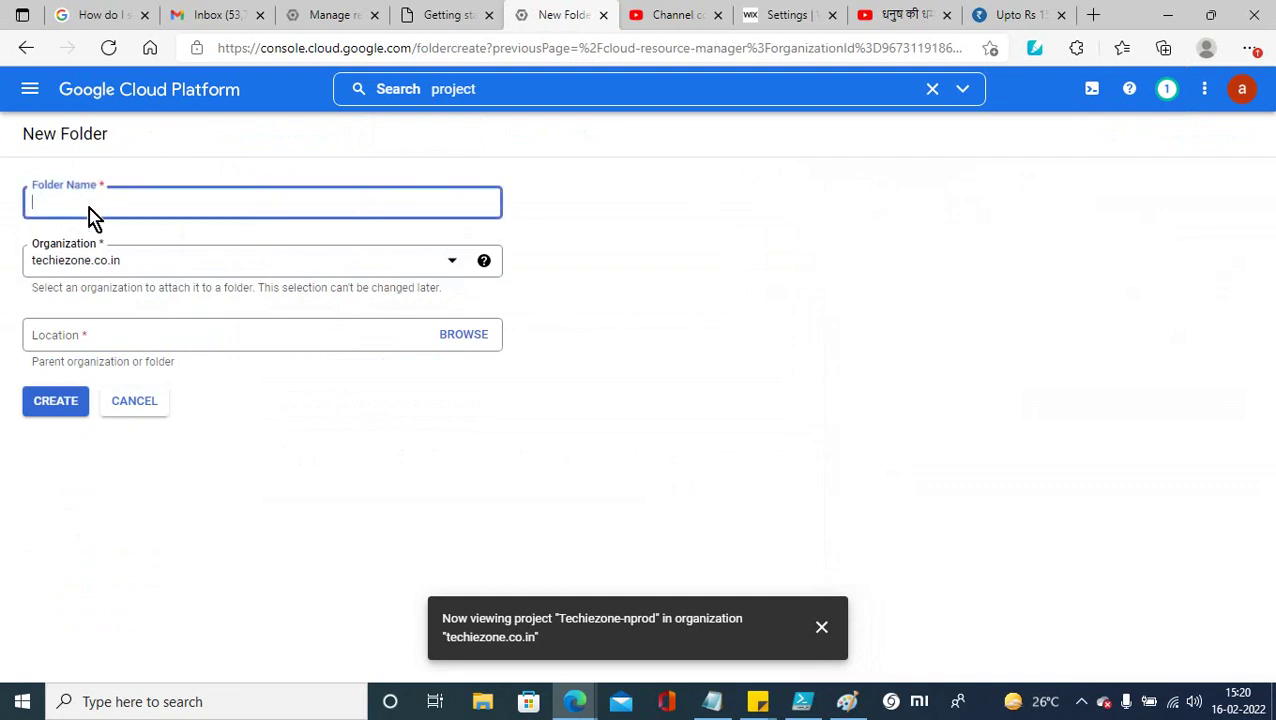
type("nprod")
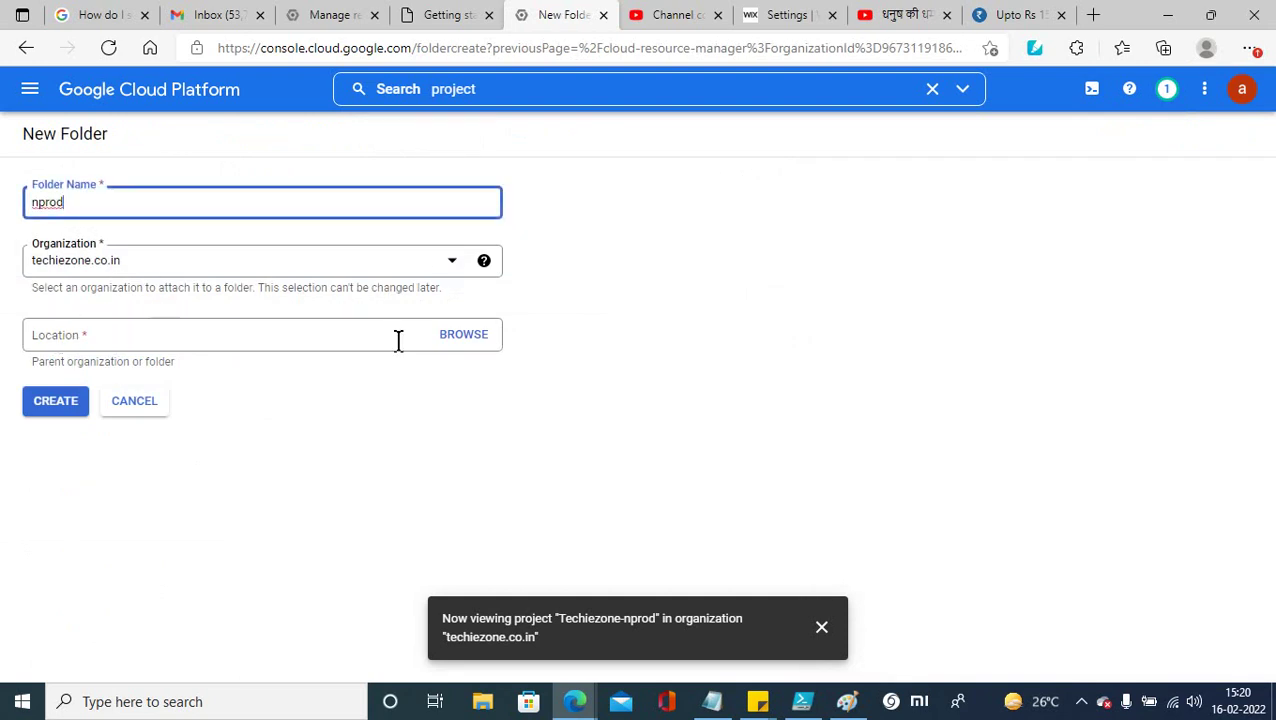
left_click(458, 345)
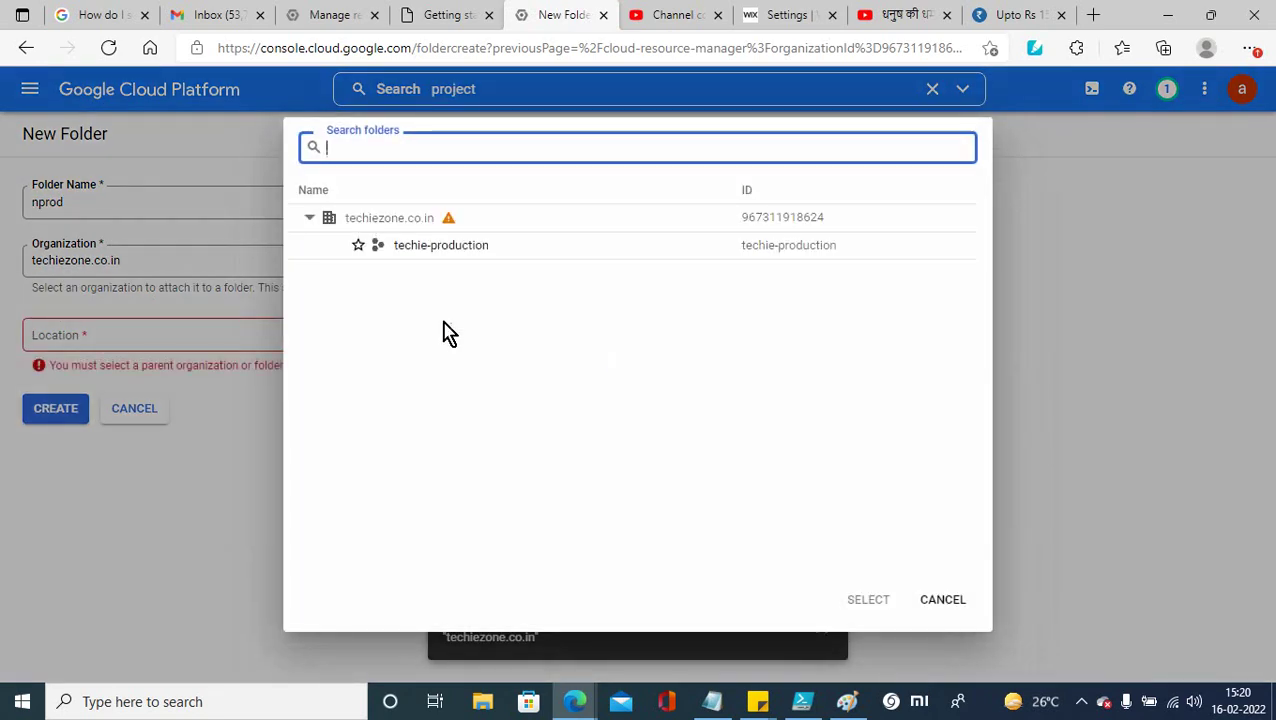
left_click(365, 226)
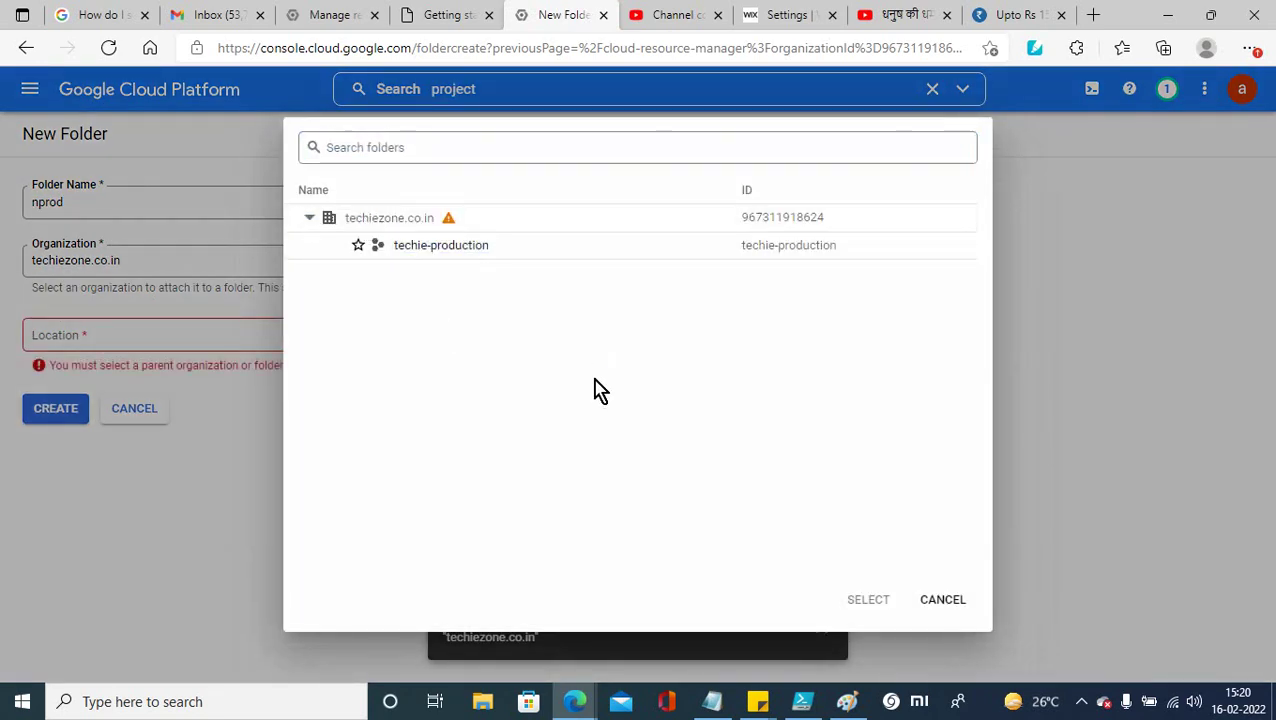
left_click(310, 220)
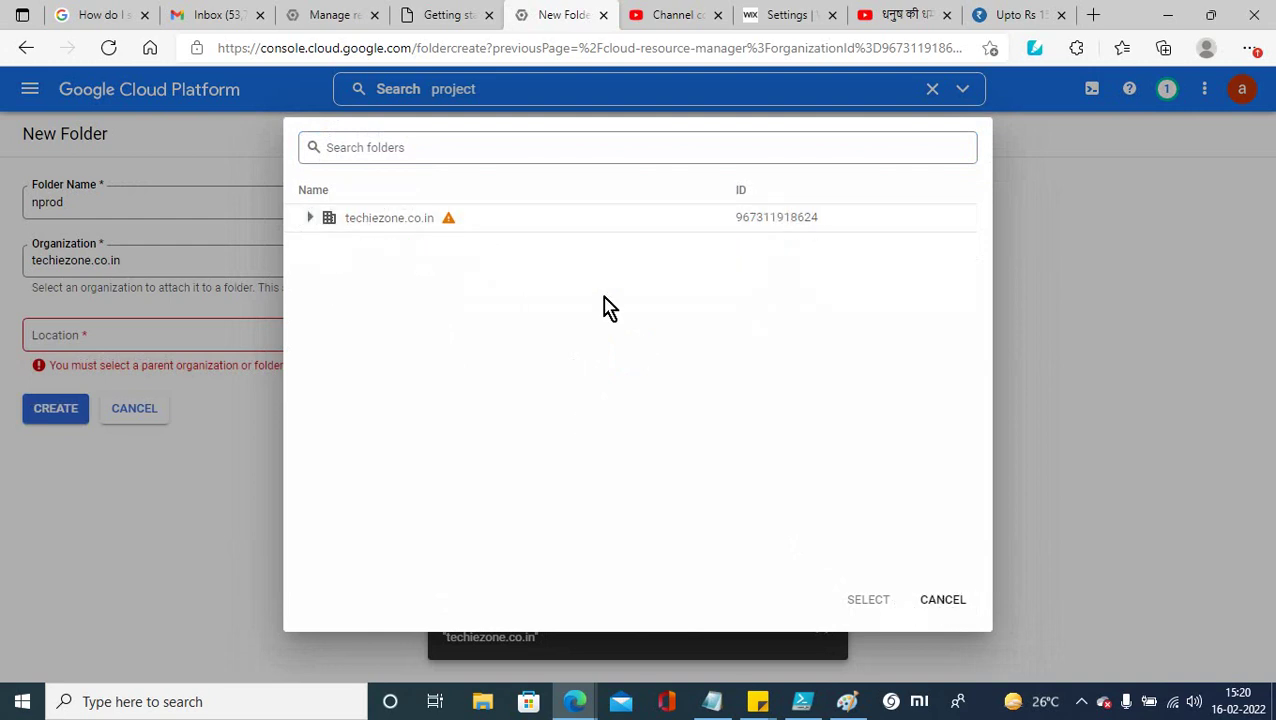
double_click(399, 225)
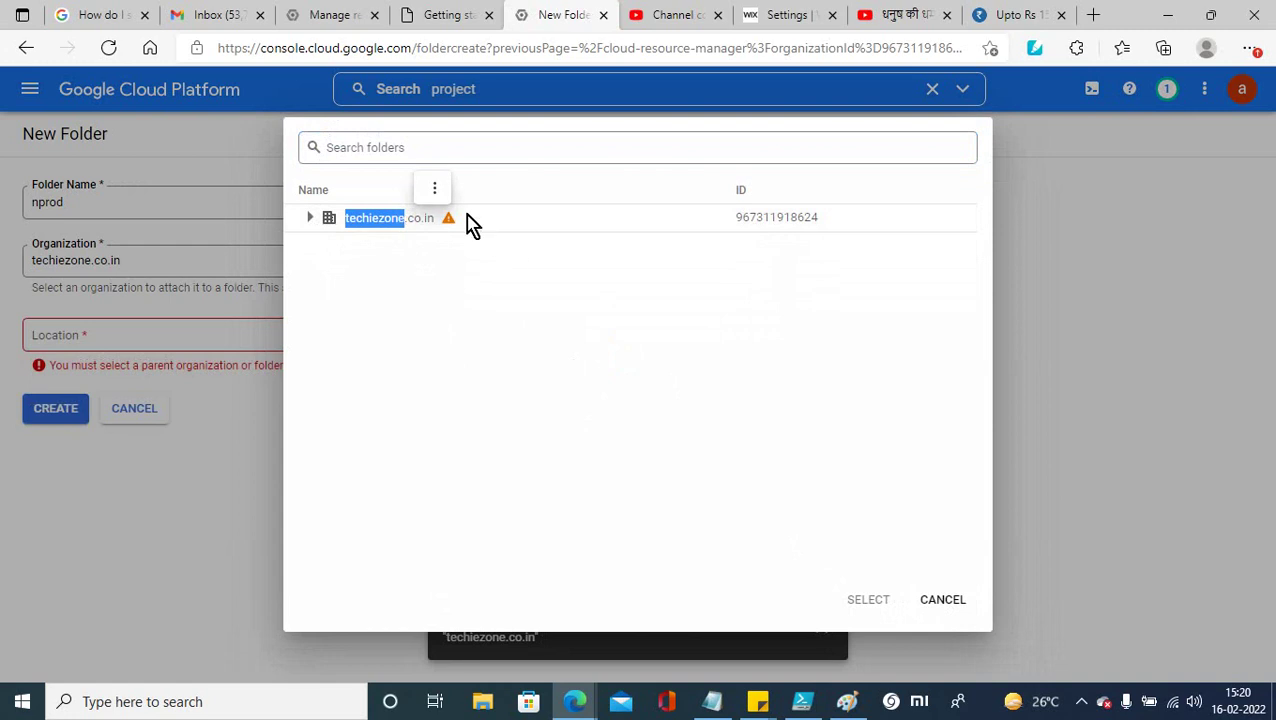
left_click(436, 192)
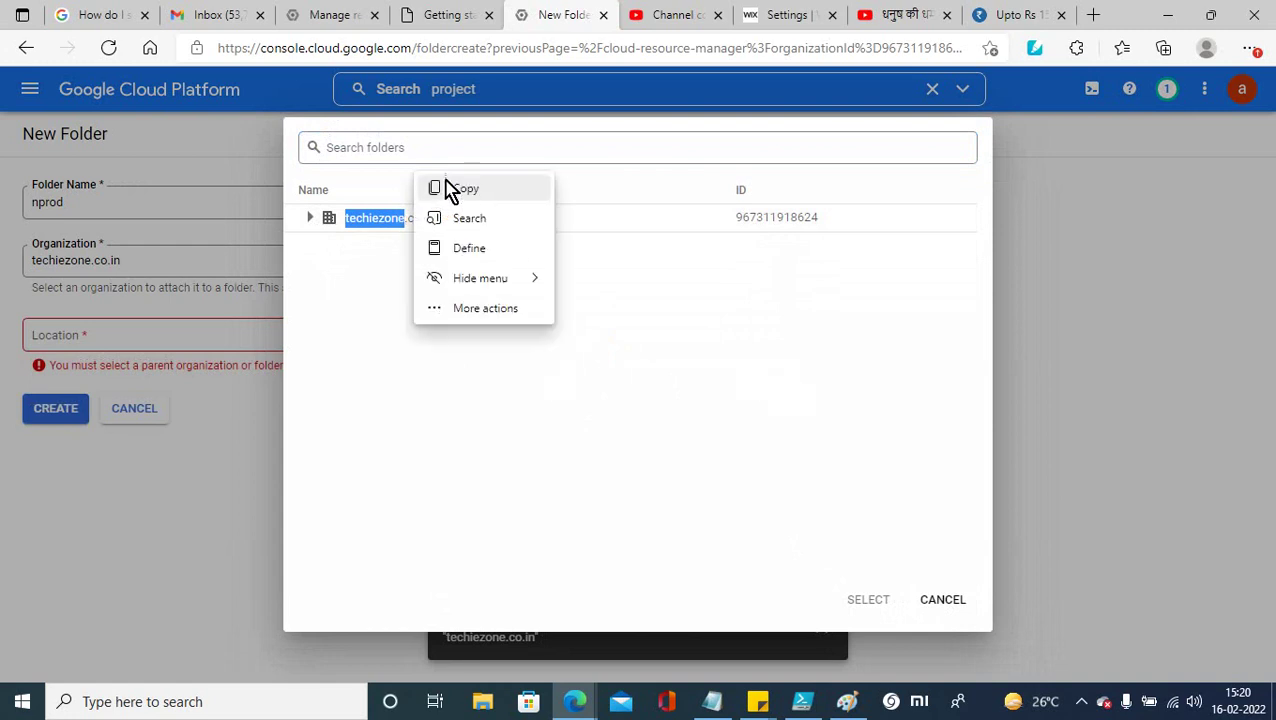
left_click(445, 190)
left_click(942, 600)
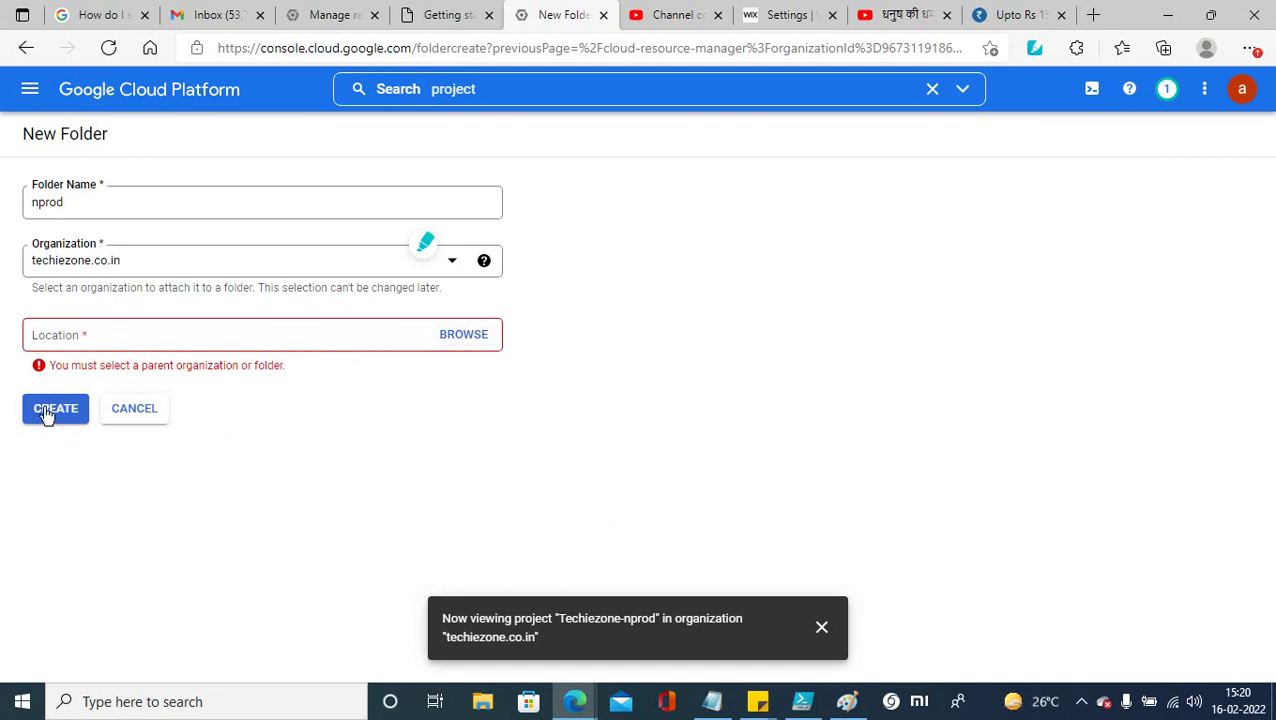
left_click(463, 342)
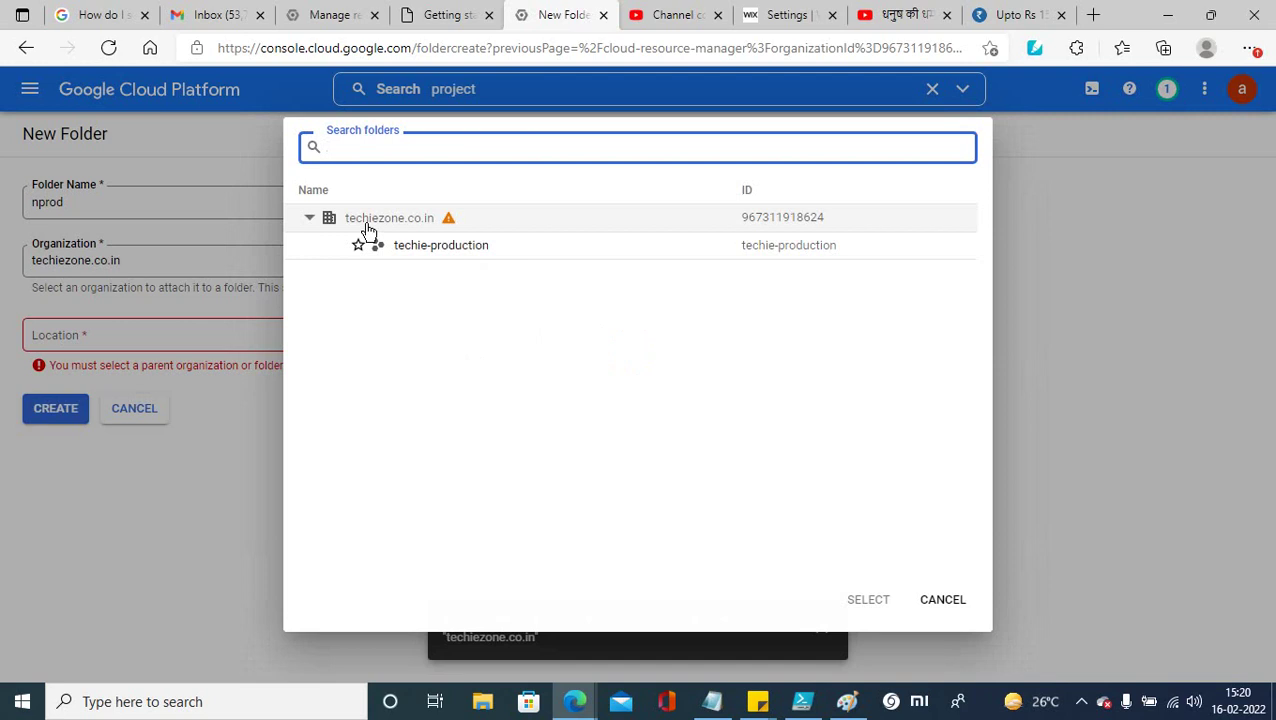
left_click(425, 249)
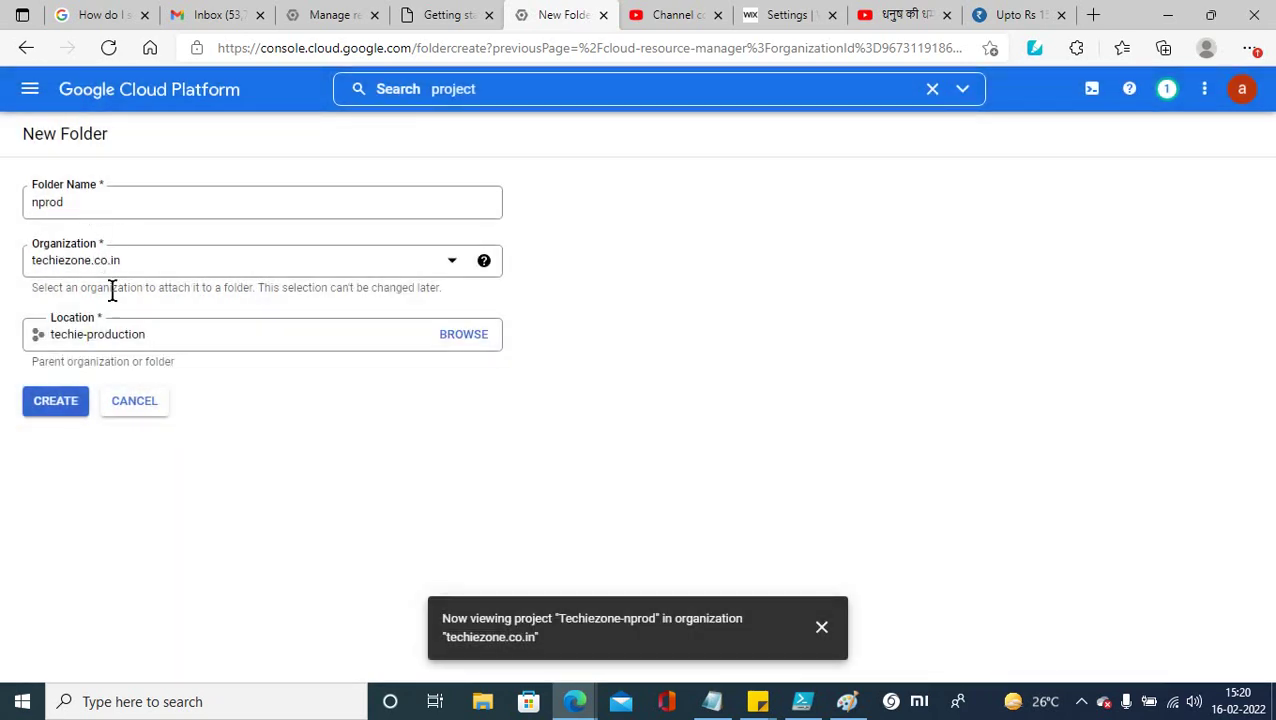
Step: Rename the folder to prod and try creating it twice, dismissing each error
left_click(41, 203)
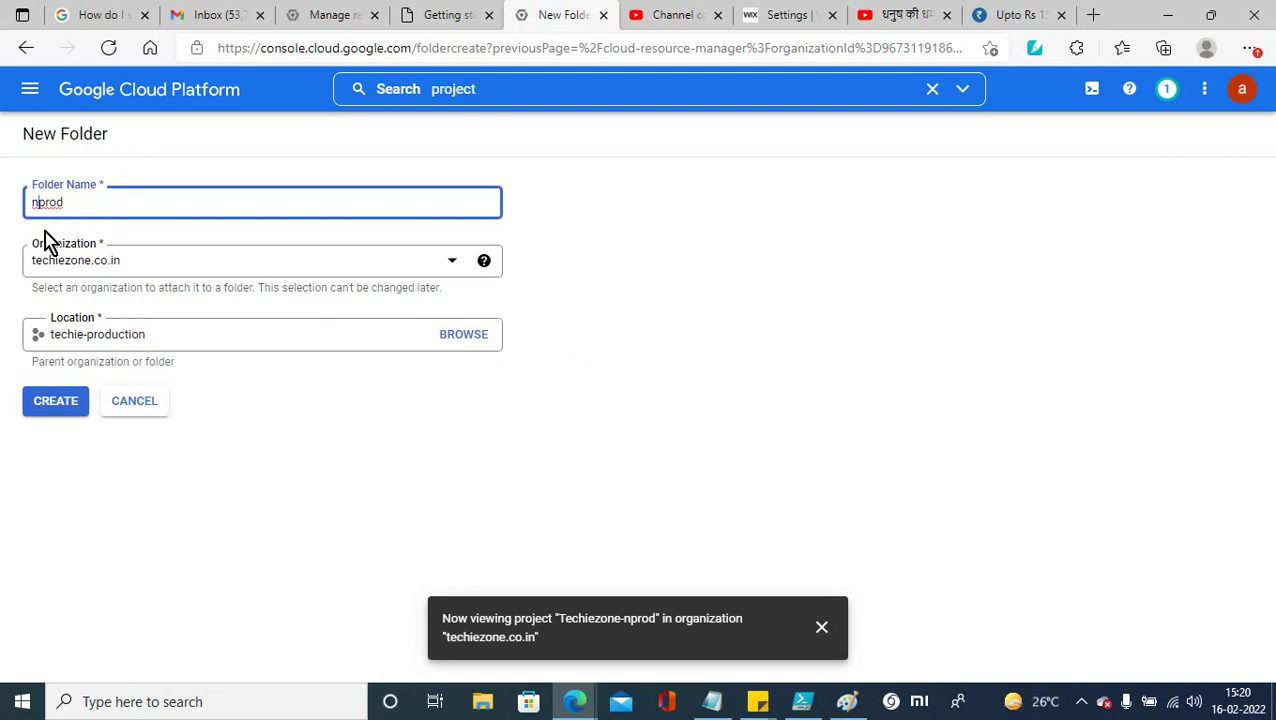
left_click(56, 404)
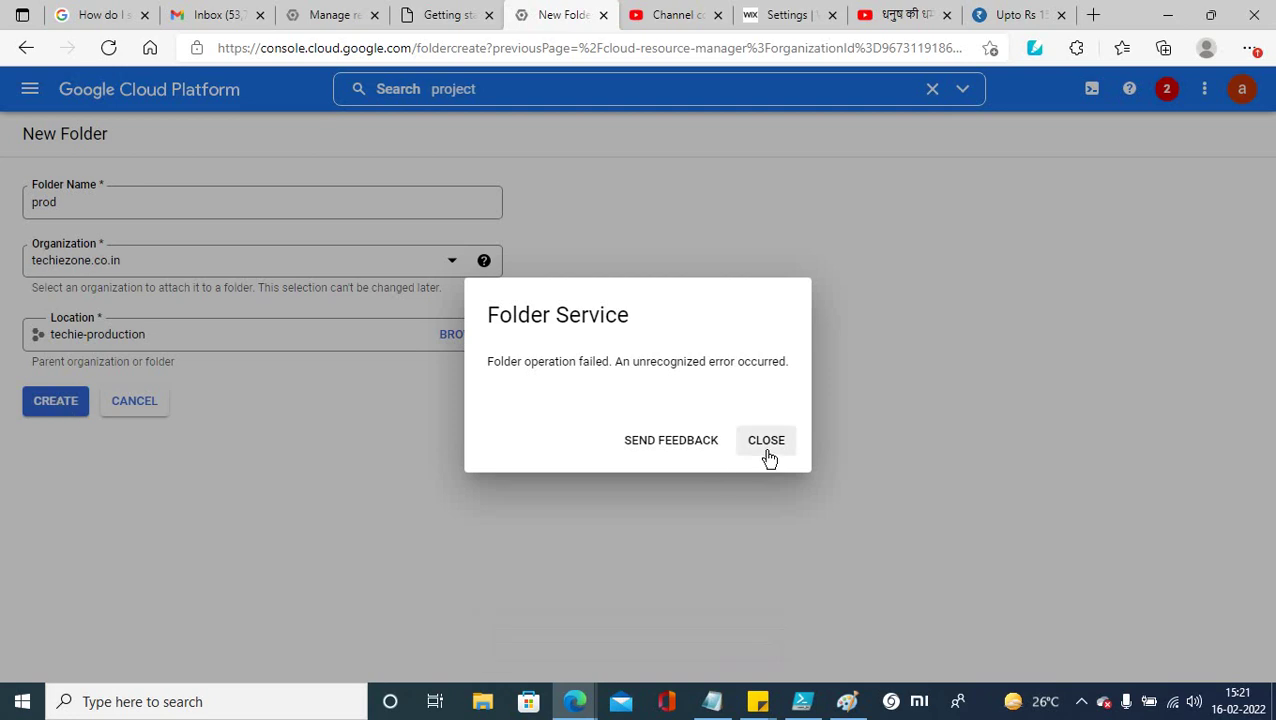
left_click(766, 442)
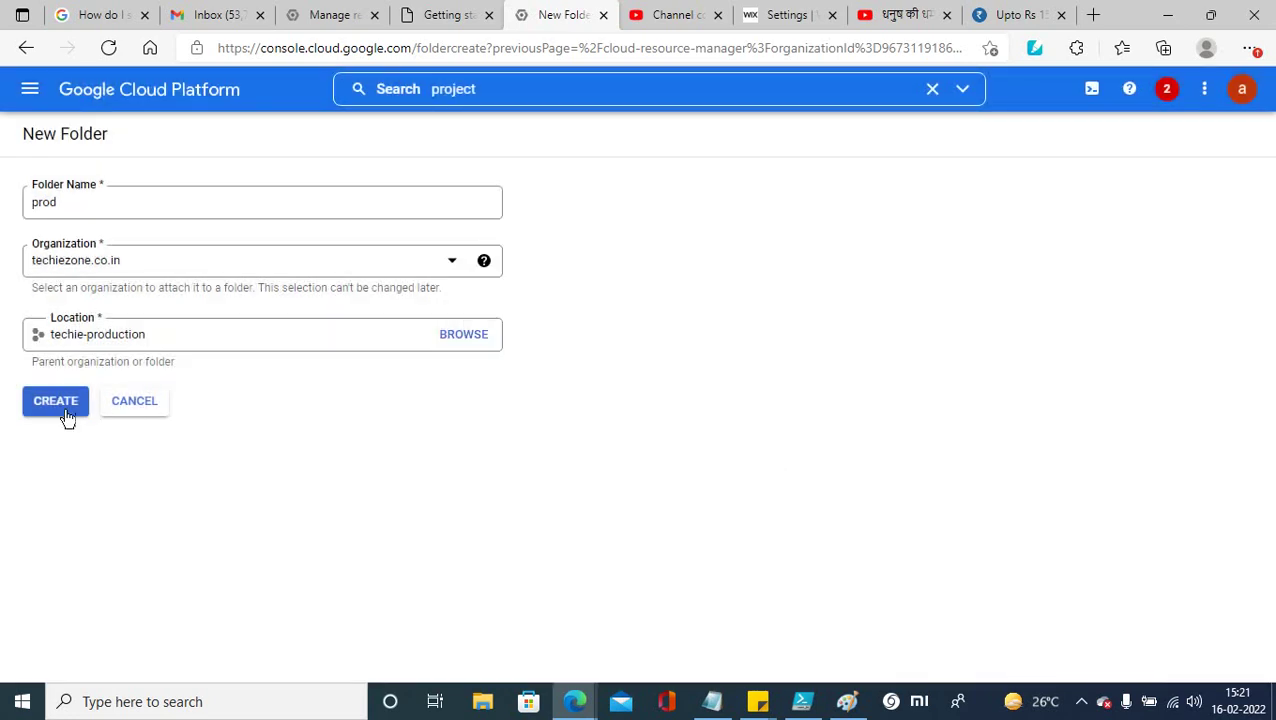
left_click(56, 404)
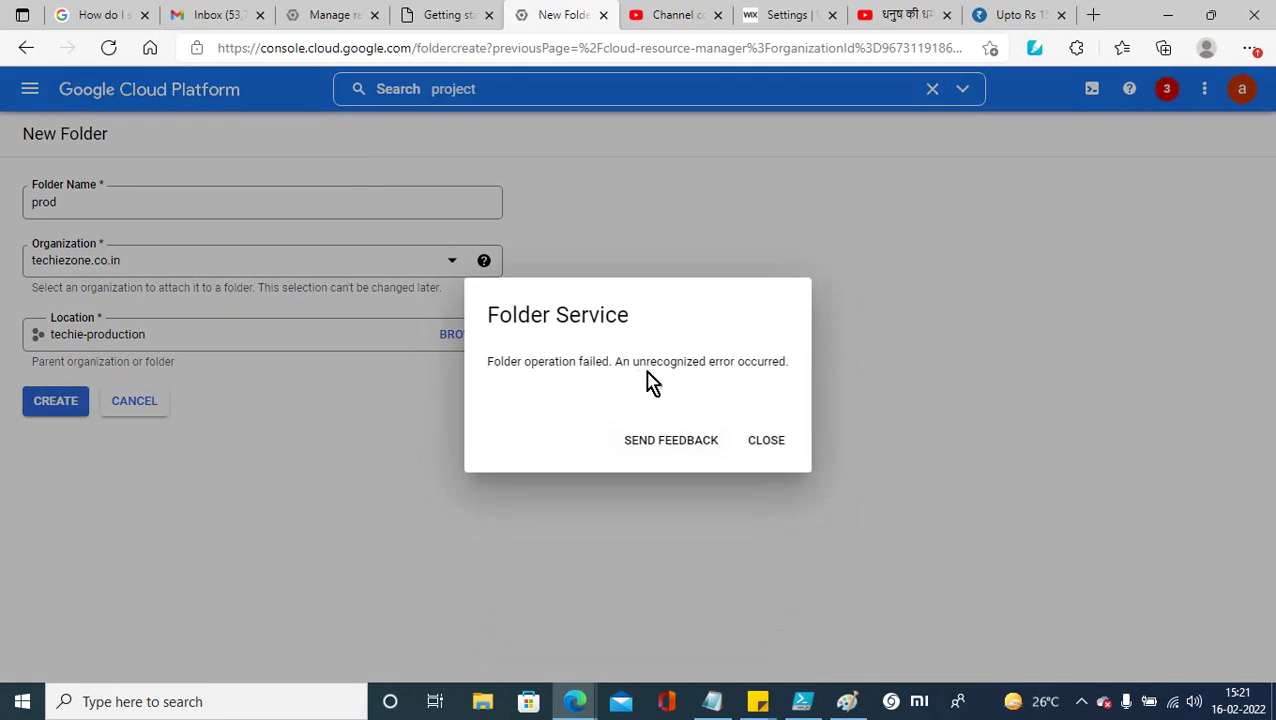
left_click(766, 441)
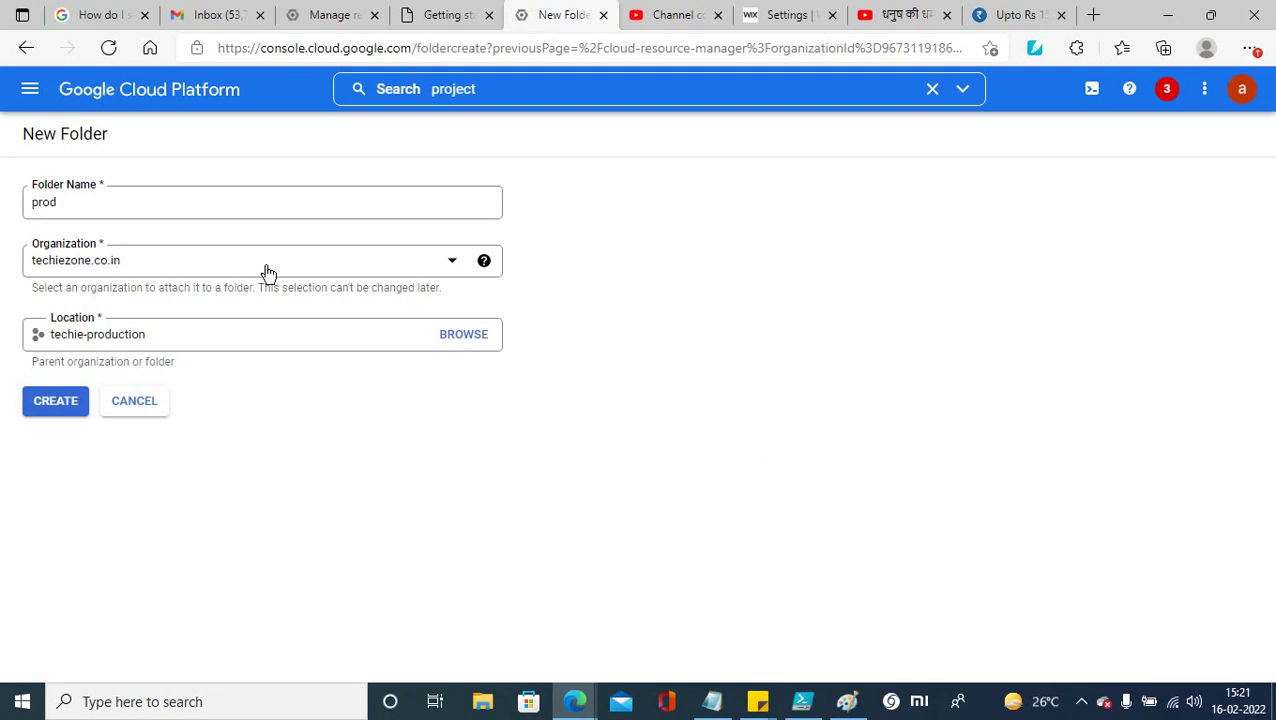
Step: Rename the folder to production and try creating it, dismissing the Folder Service error
mouse_move(484, 262)
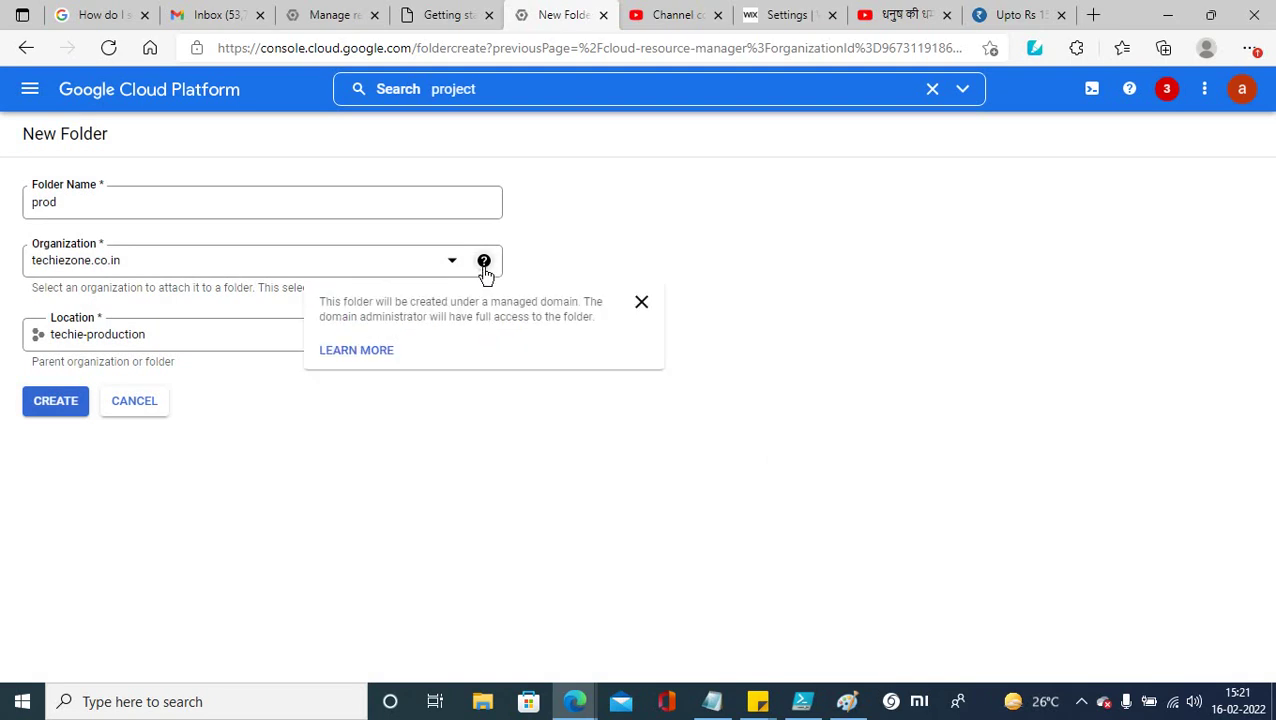
left_click(58, 203)
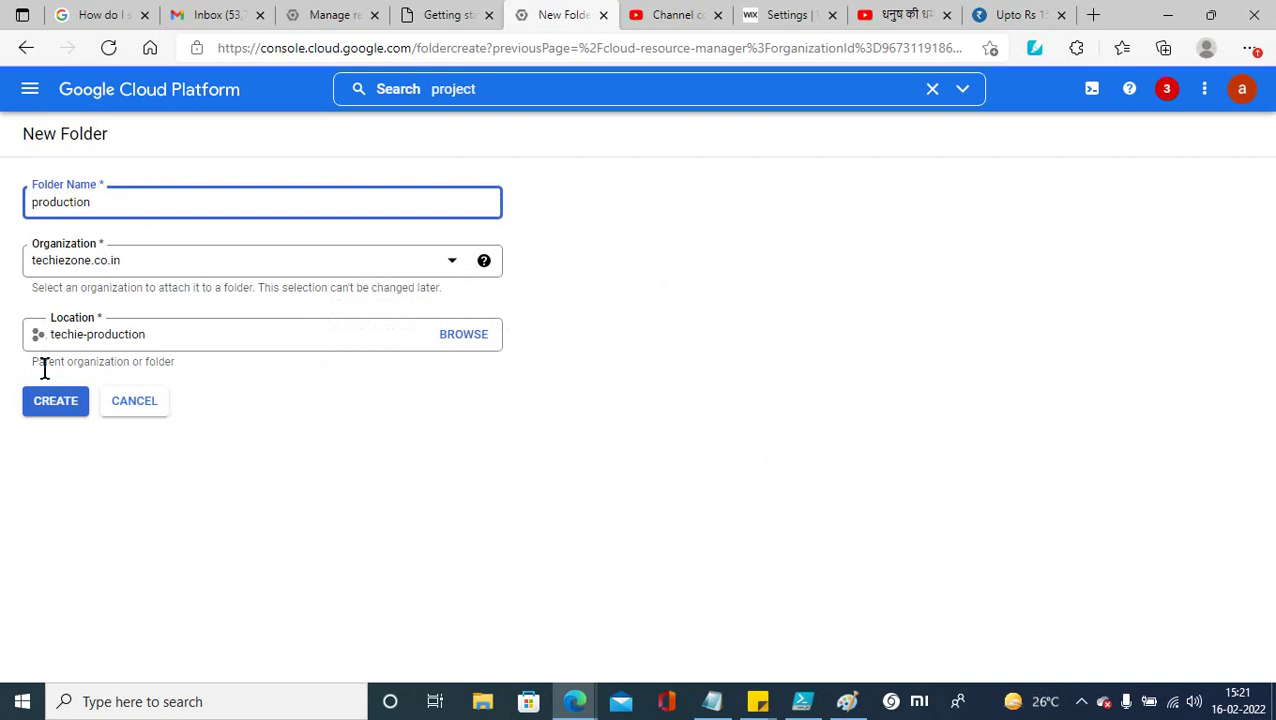
left_click(60, 403)
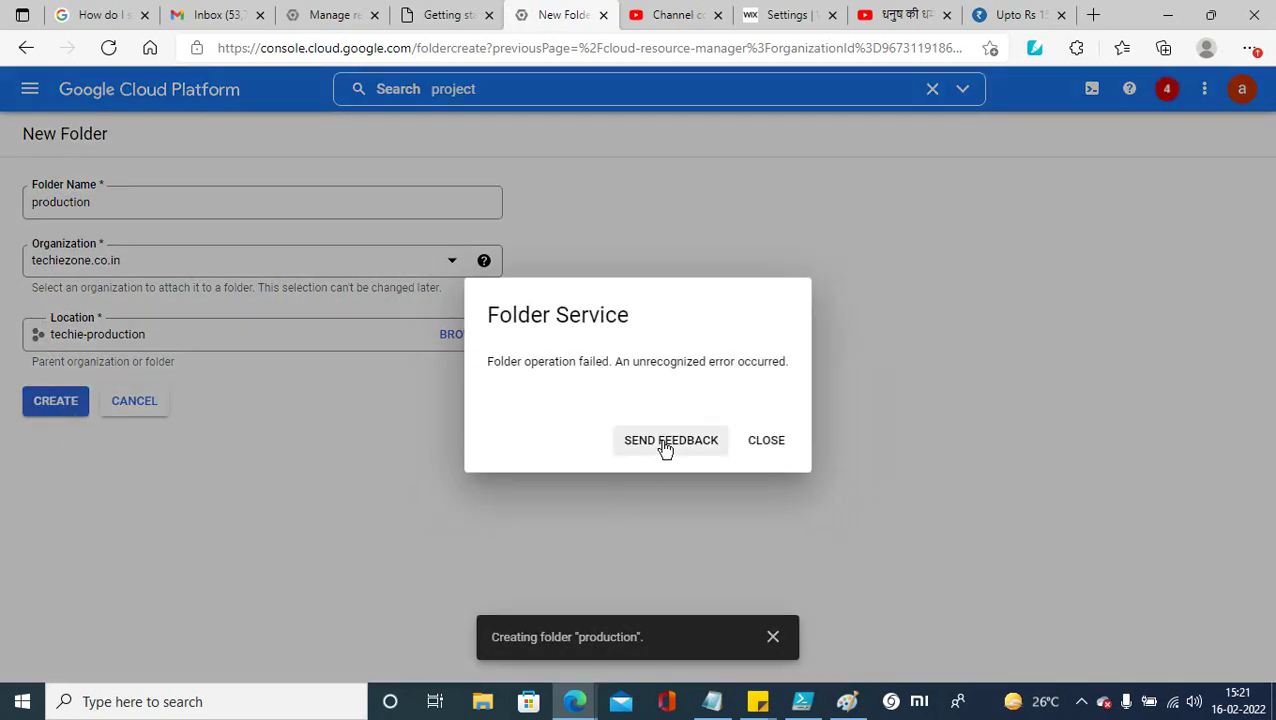
left_click(763, 441)
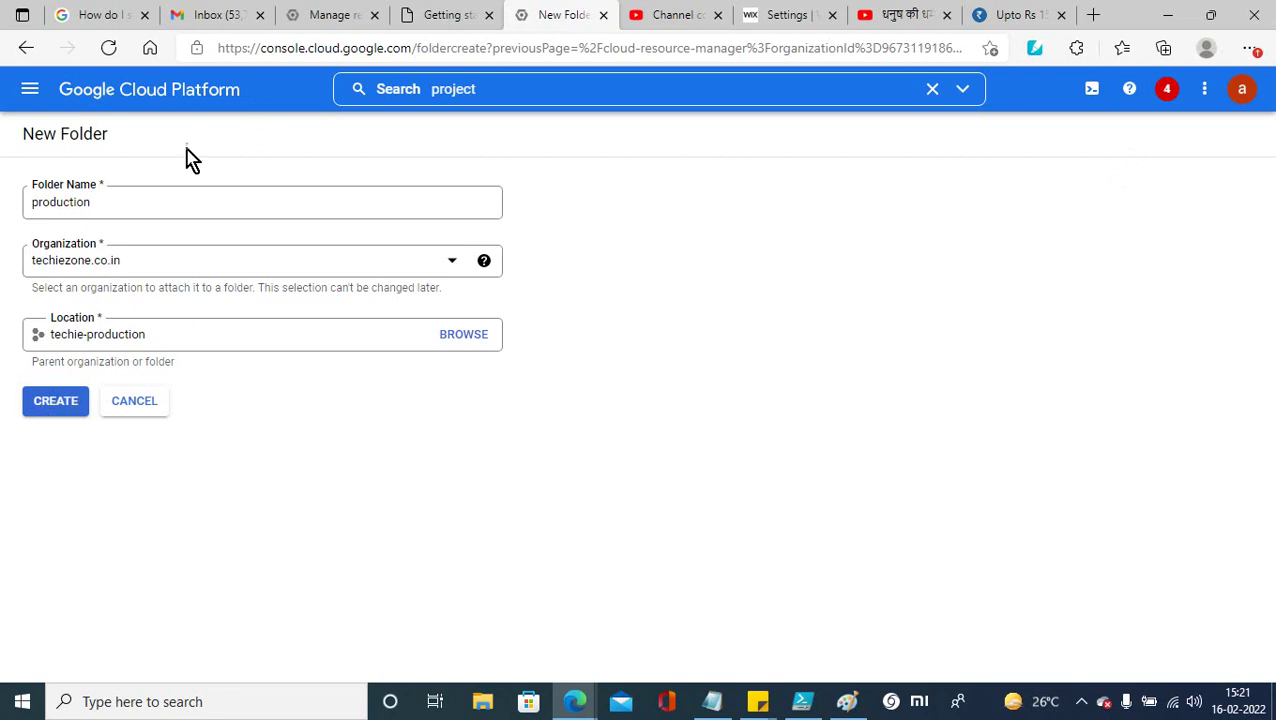
left_click(28, 92)
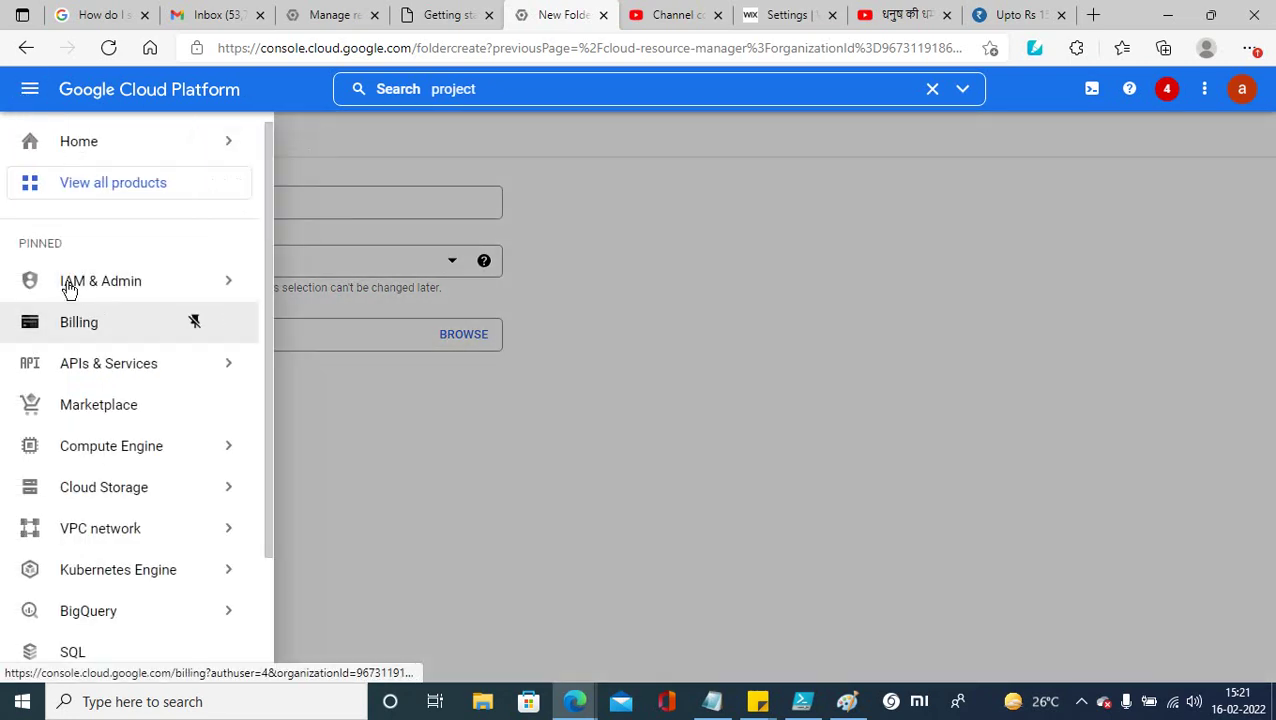
Step: Open Compute Engine and switch to the Techiezone-nprod project
left_click(105, 452)
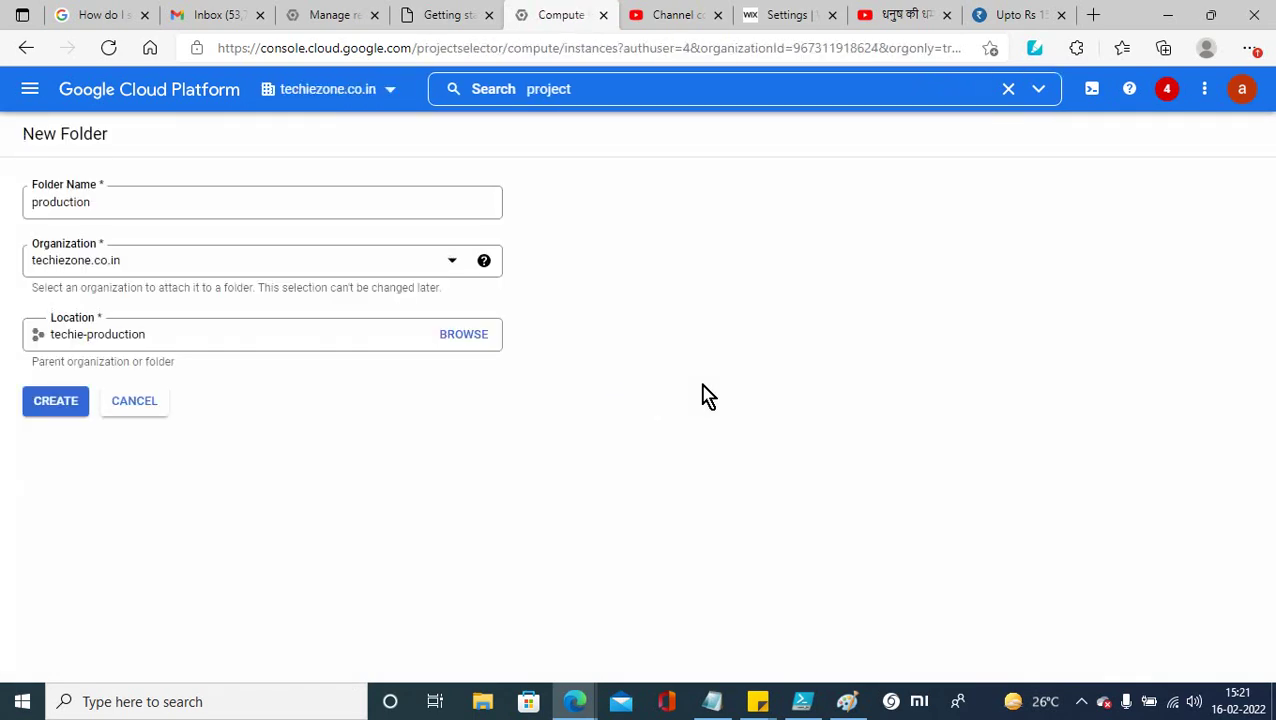
left_click(390, 92)
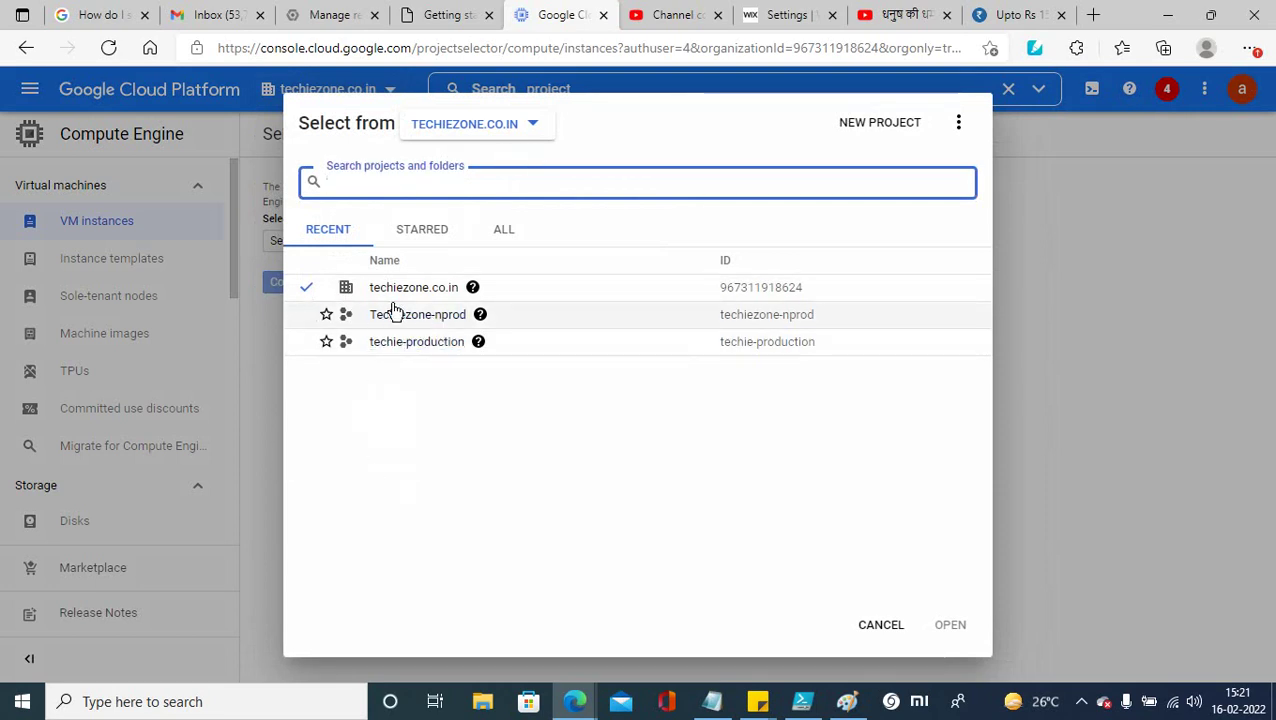
mouse_move(473, 288)
mouse_move(478, 342)
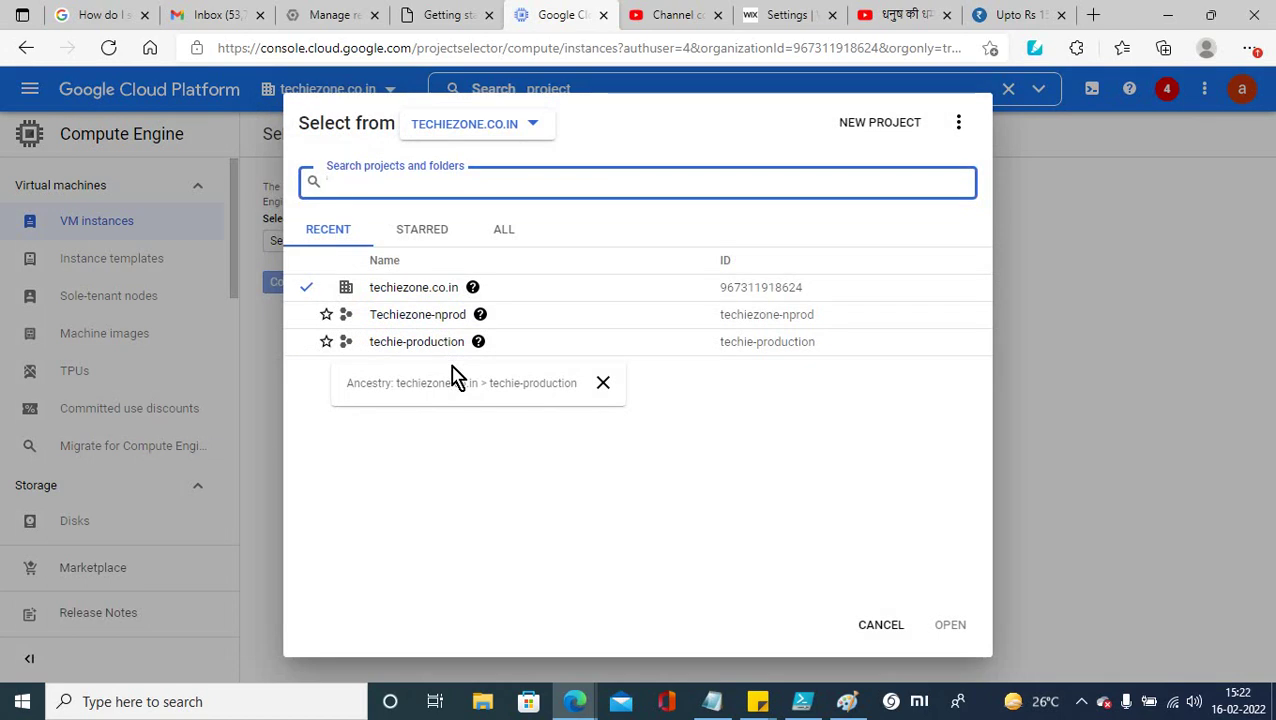
left_click(438, 317)
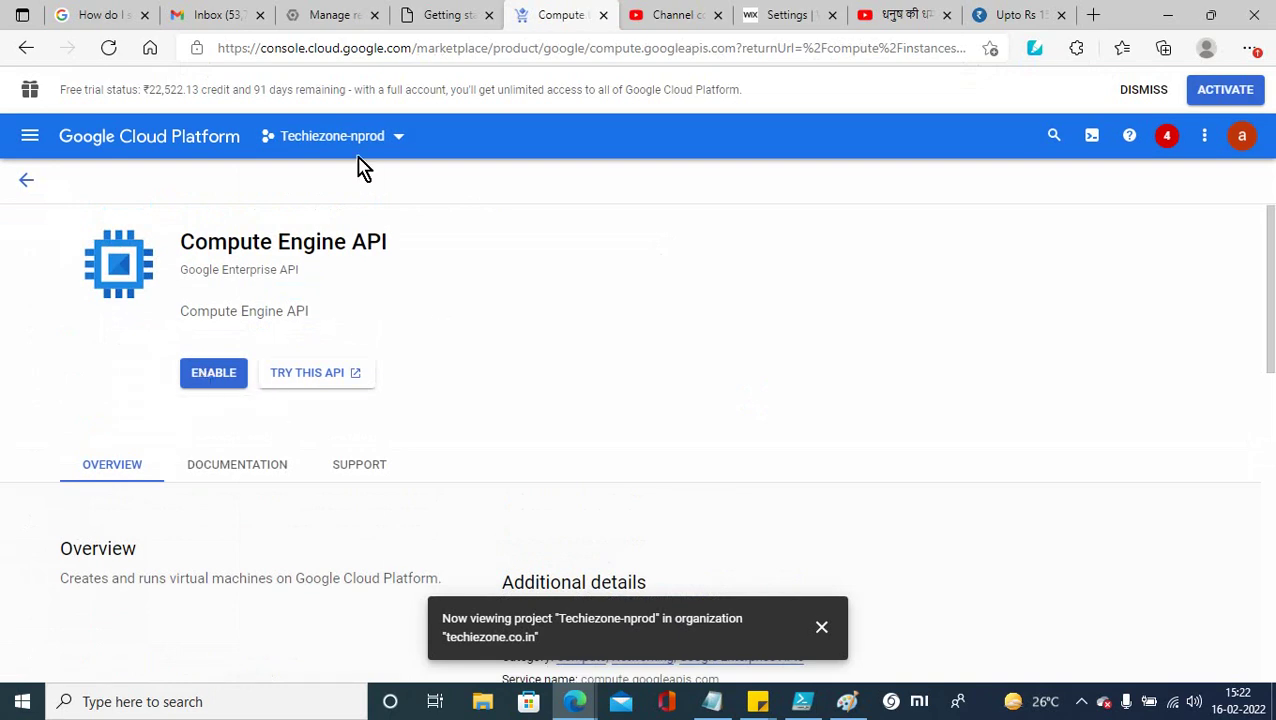
Step: Switch the console to the techie-production project from the Recent list in the project picker
left_click(399, 140)
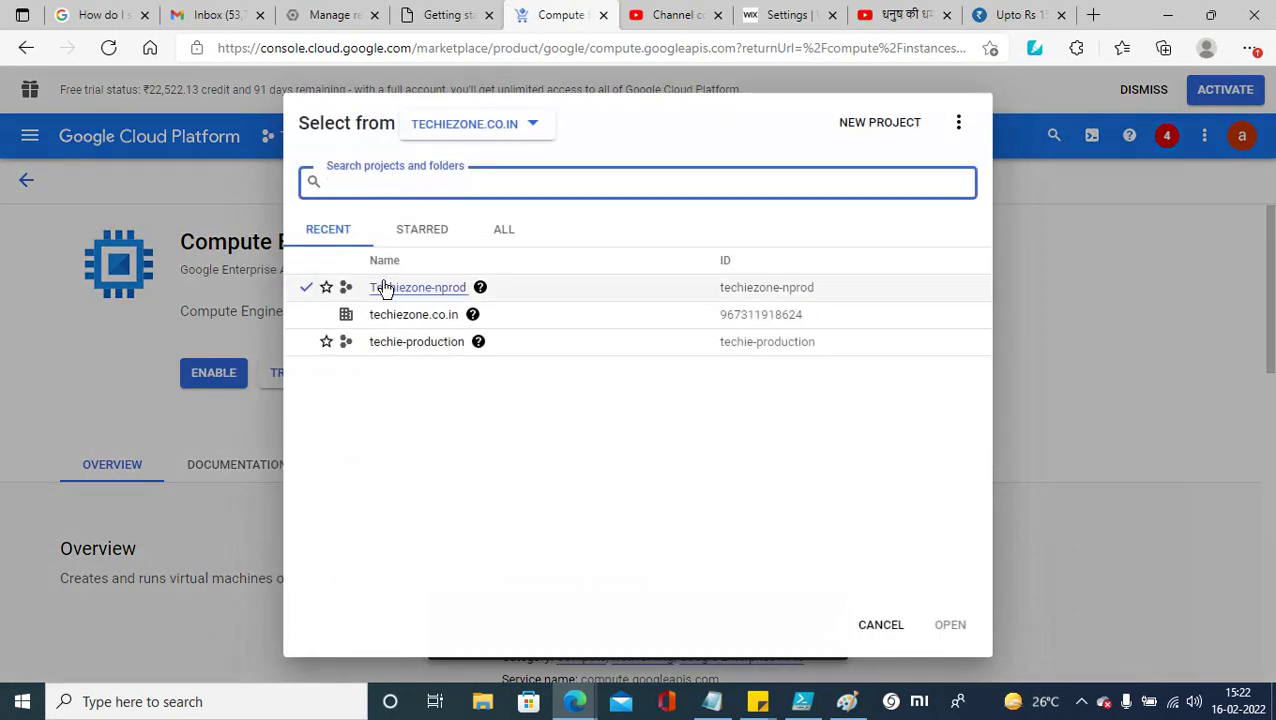
left_click(395, 345)
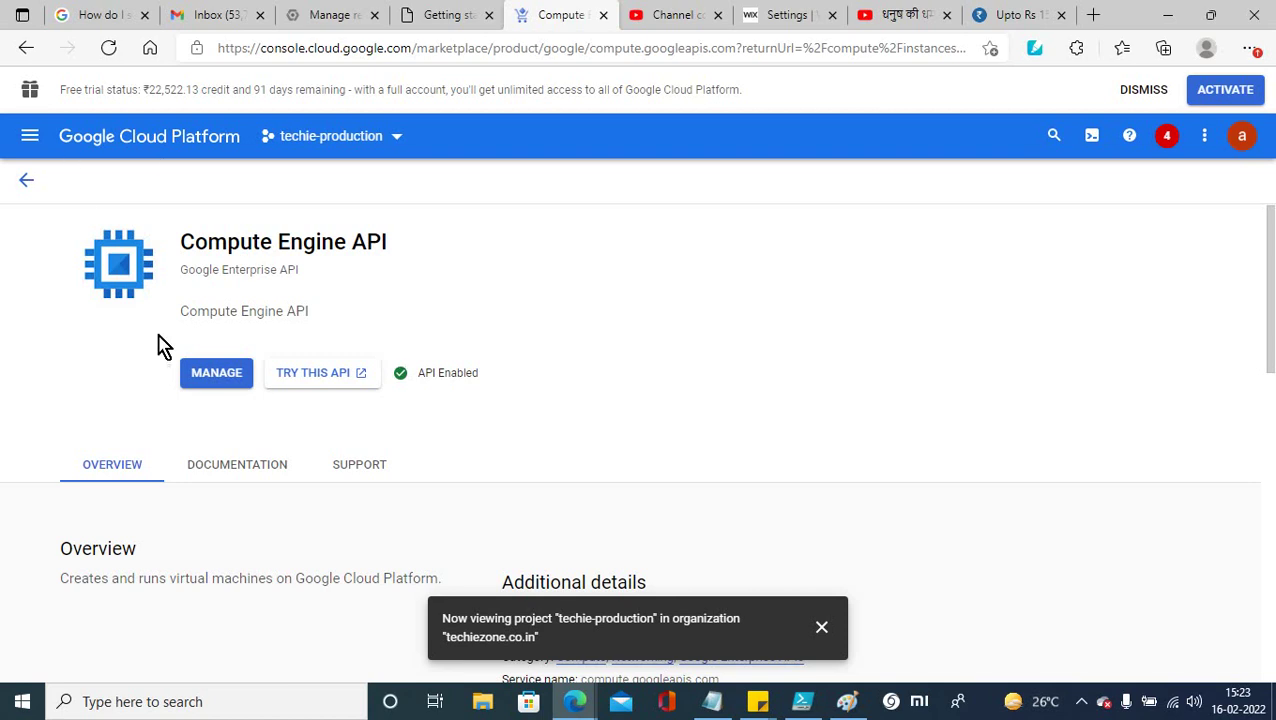
Step: Go back from techie-production's Compute Engine API page to the previous page
left_click(33, 137)
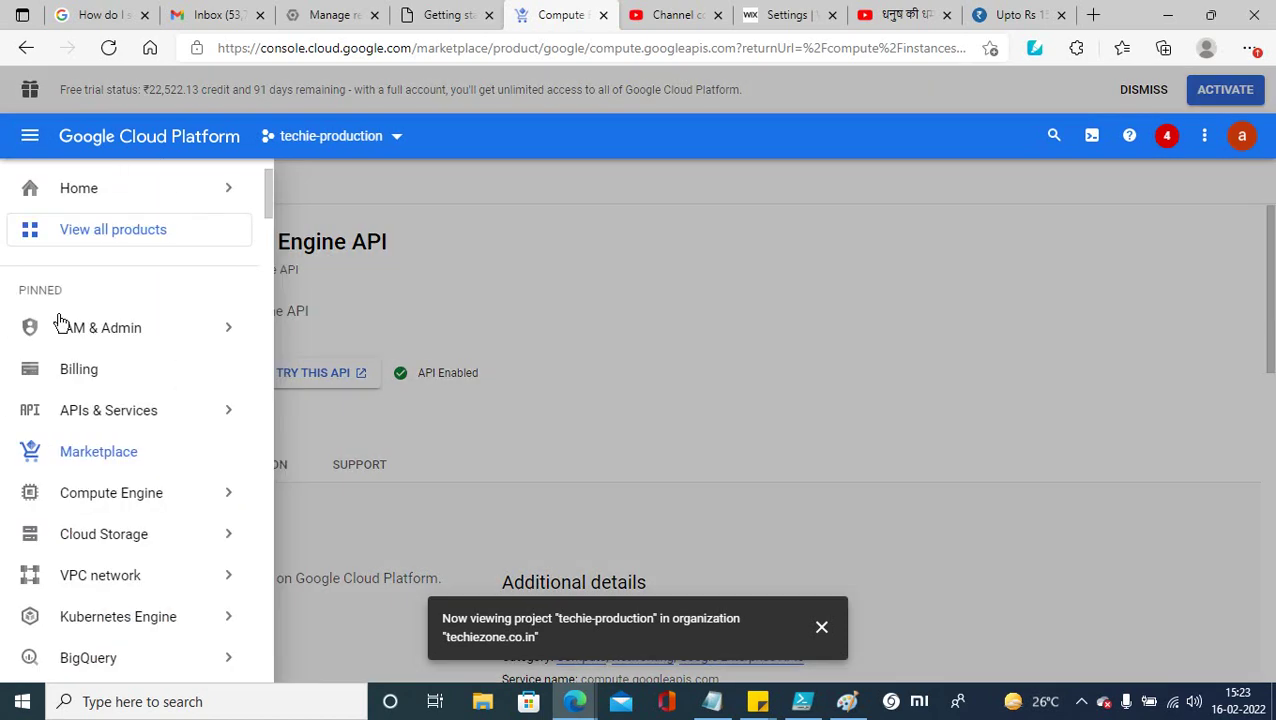
mouse_move(148, 340)
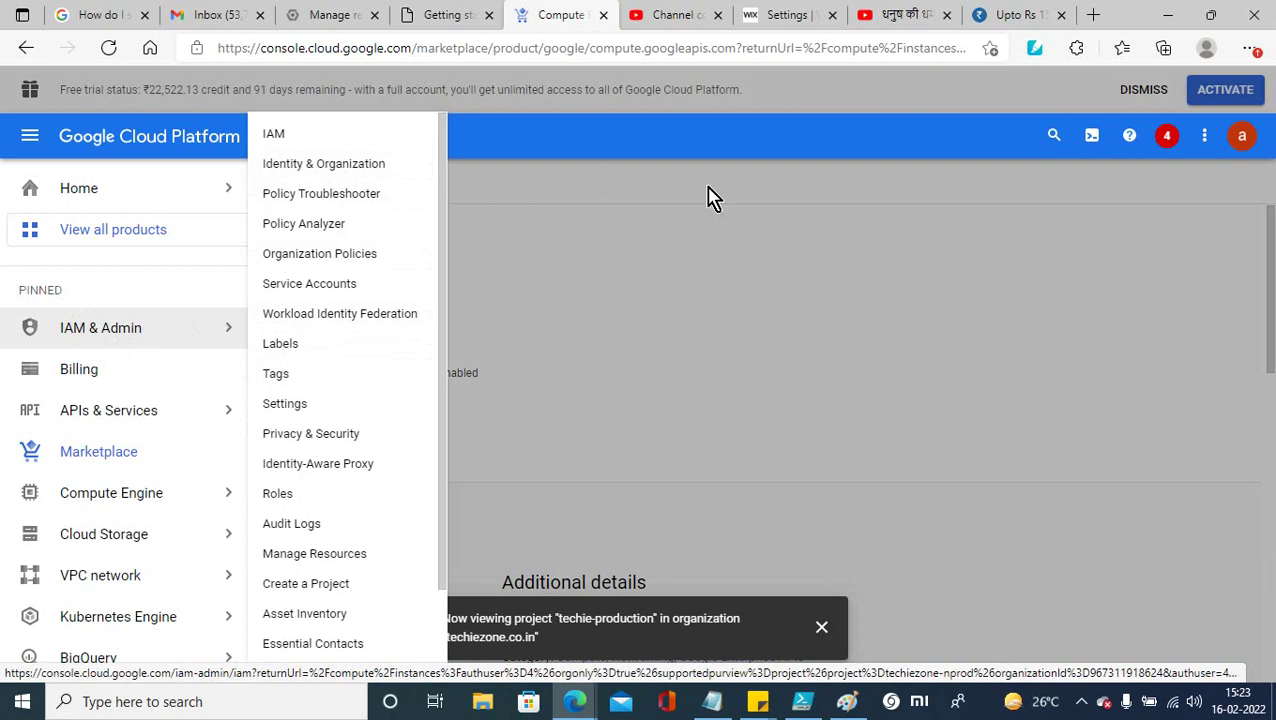
left_click(903, 302)
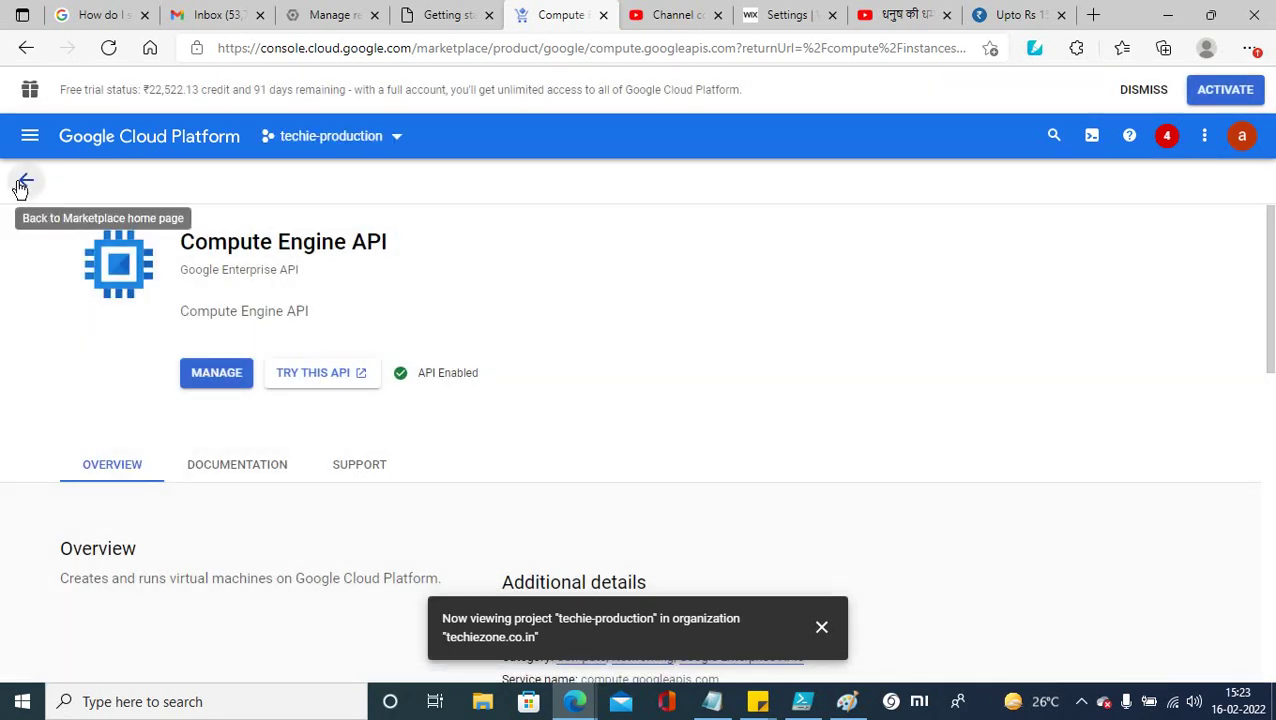
left_click(24, 180)
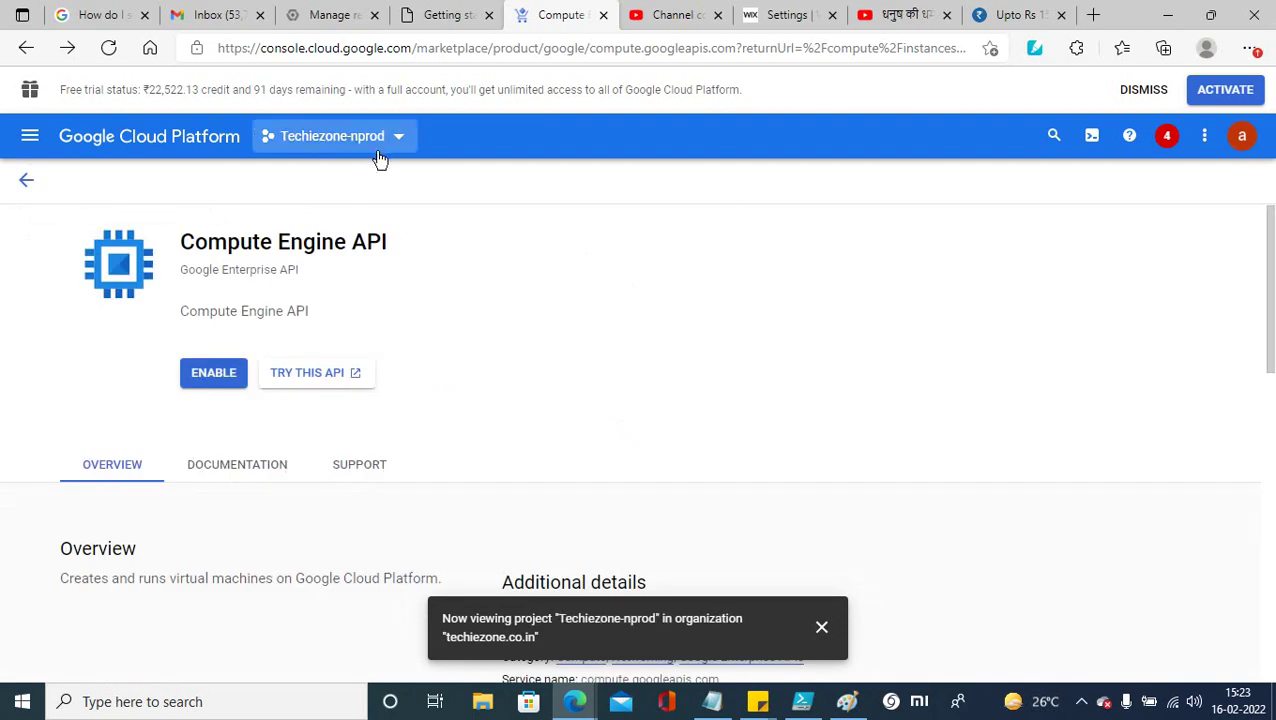
Step: Check the techiezone.co.in ancestry in the project picker, staying in Techiezone-nprod
left_click(30, 136)
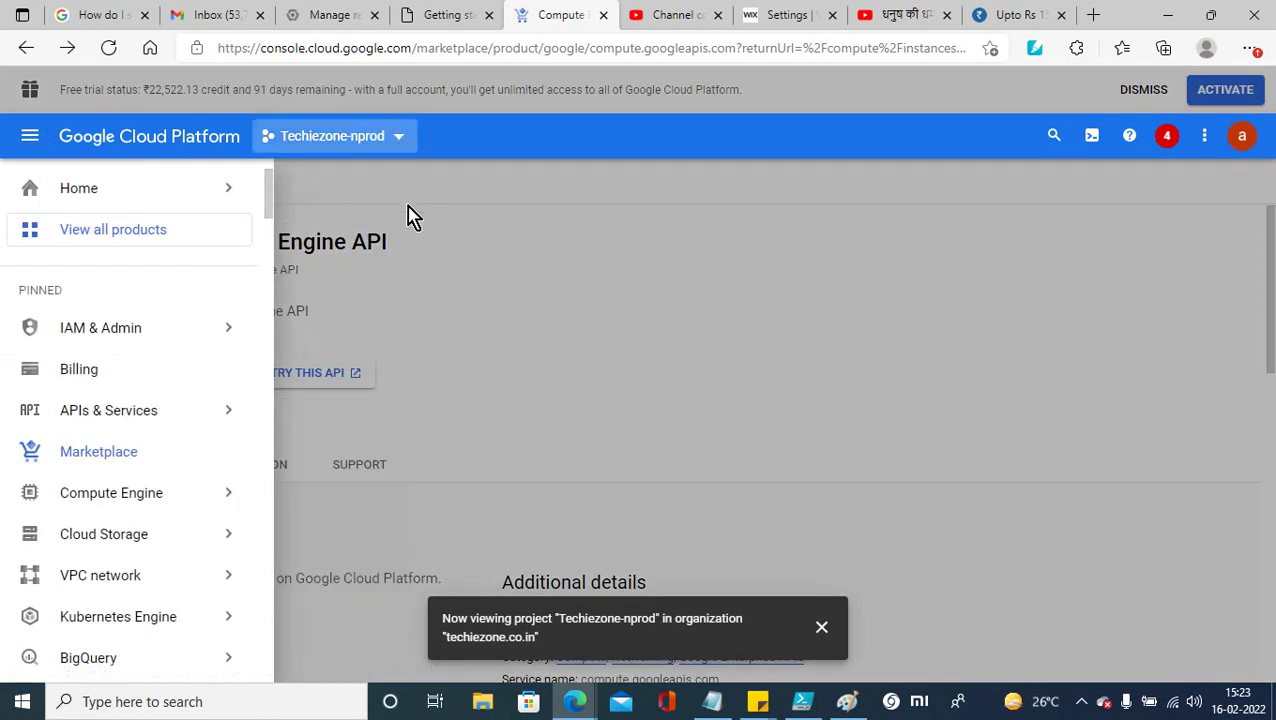
left_click(404, 148)
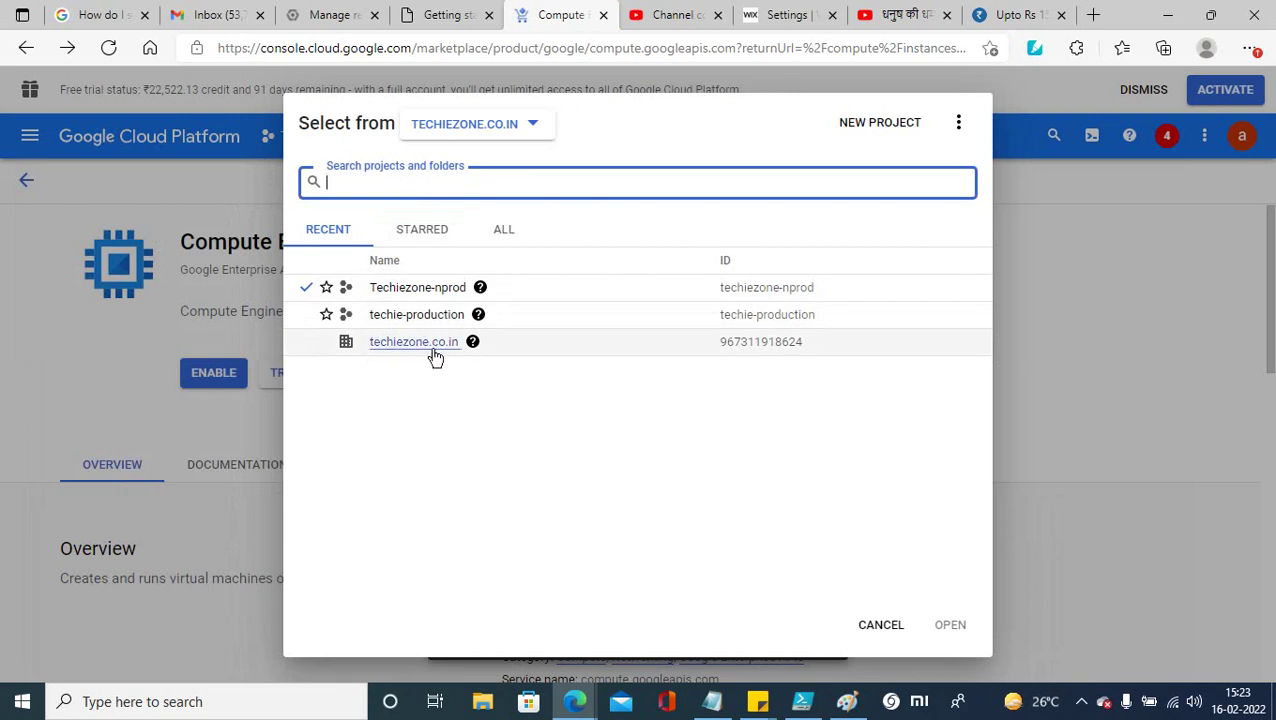
left_click(471, 348)
left_click(22, 140)
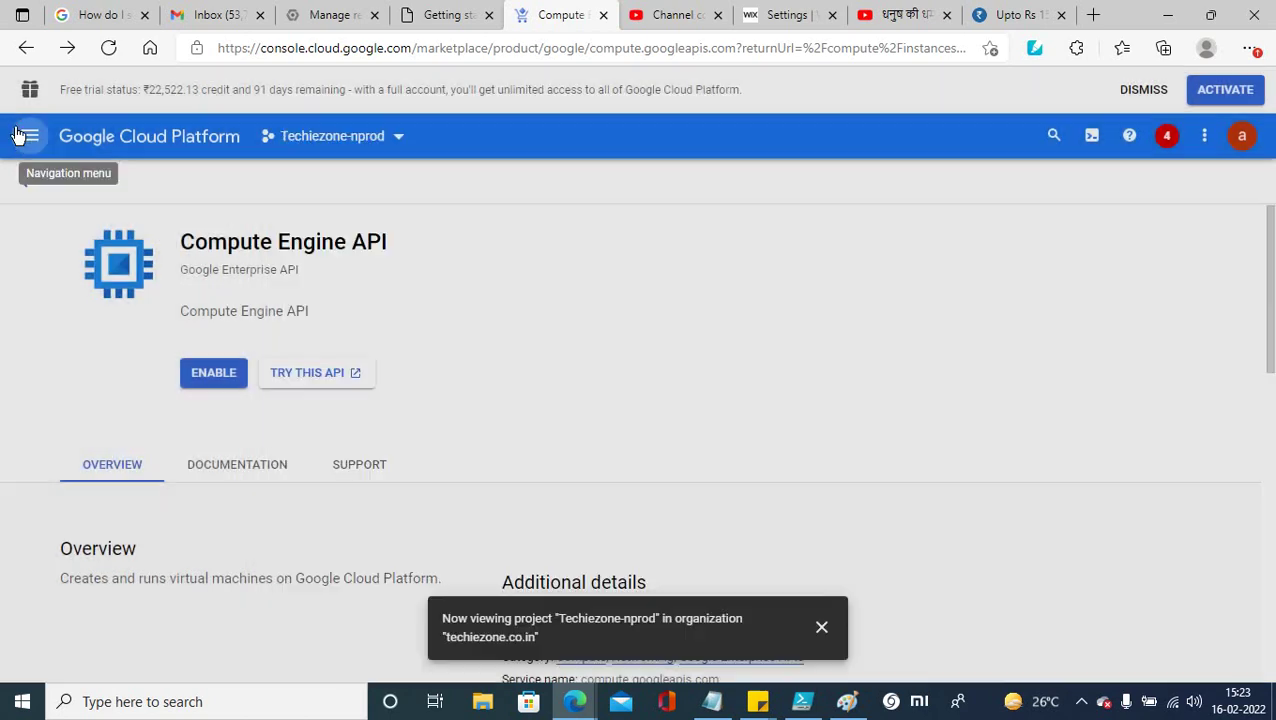
left_click(34, 138)
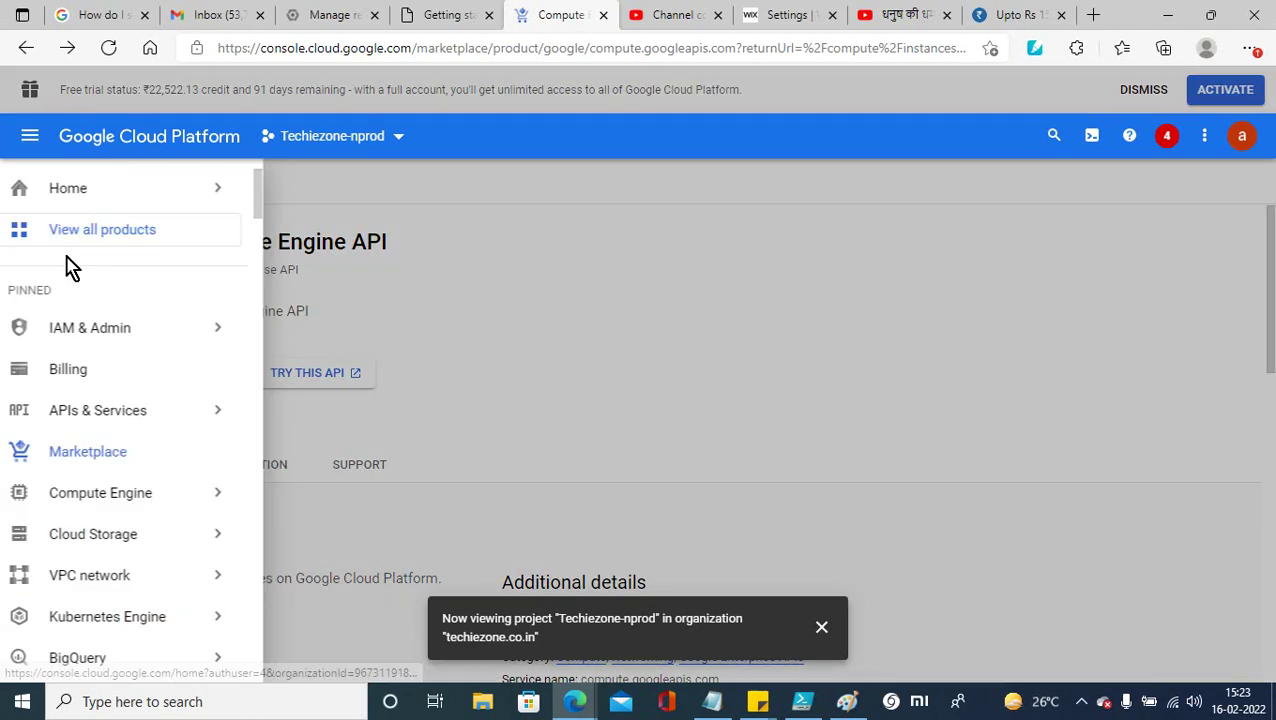
mouse_move(76, 341)
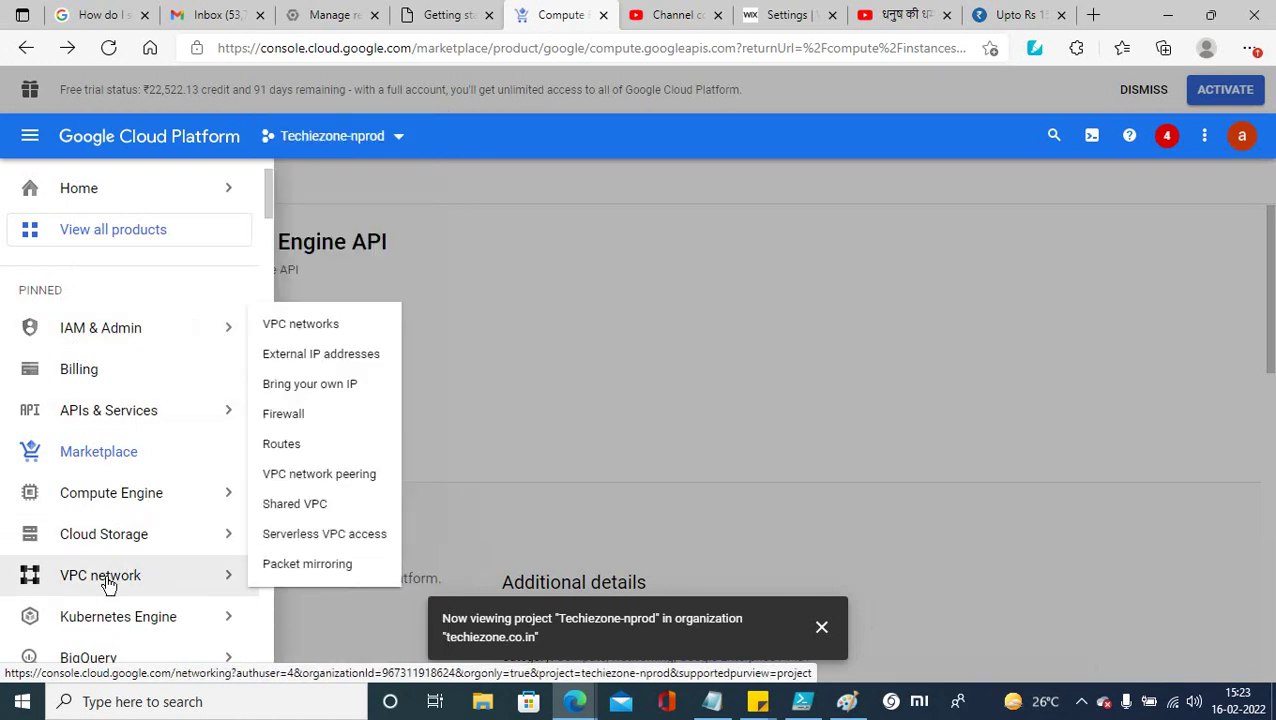
Step: Enable Compute Engine API for Techiezone-nprod, then view techie-production's VPC networks list
left_click(107, 583)
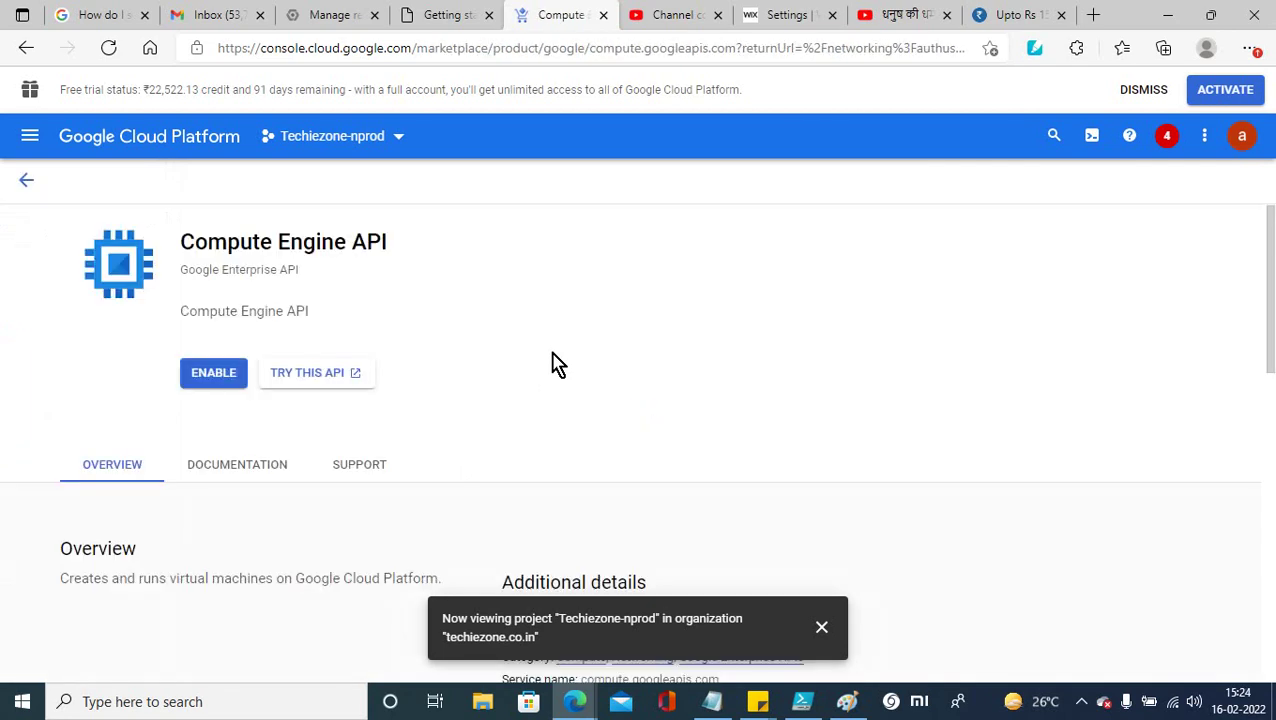
left_click(205, 385)
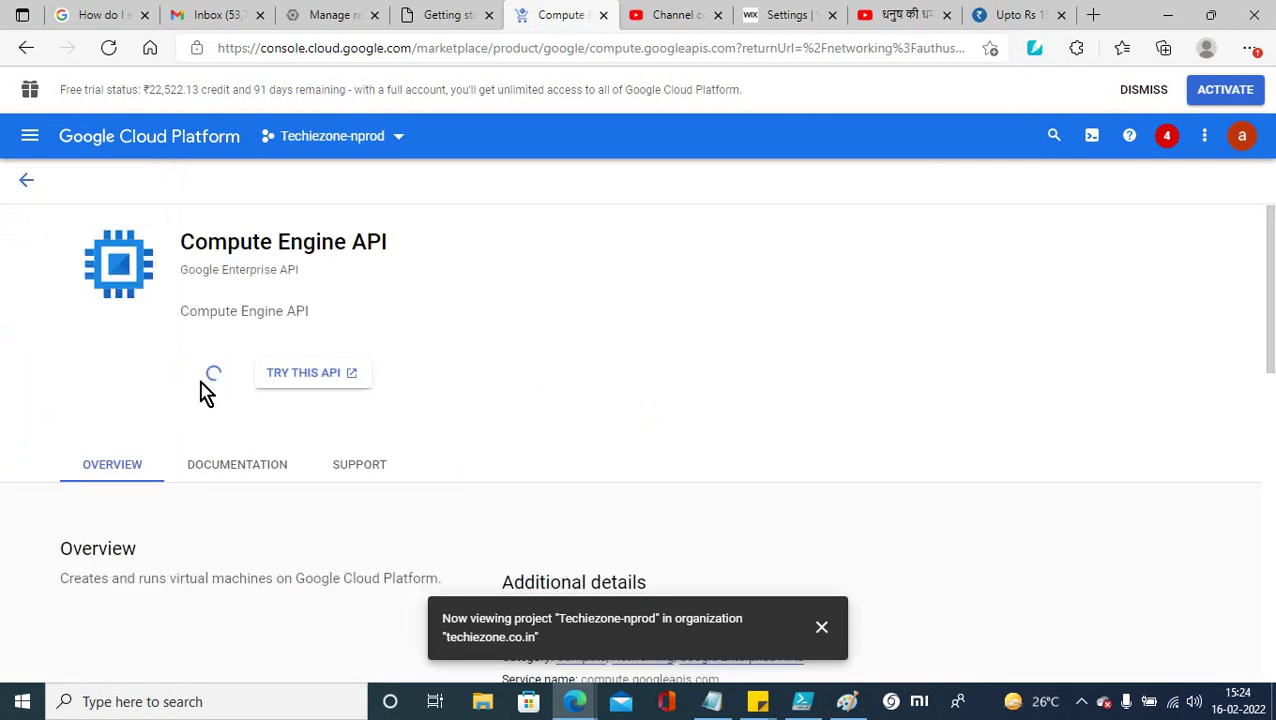
left_click(398, 138)
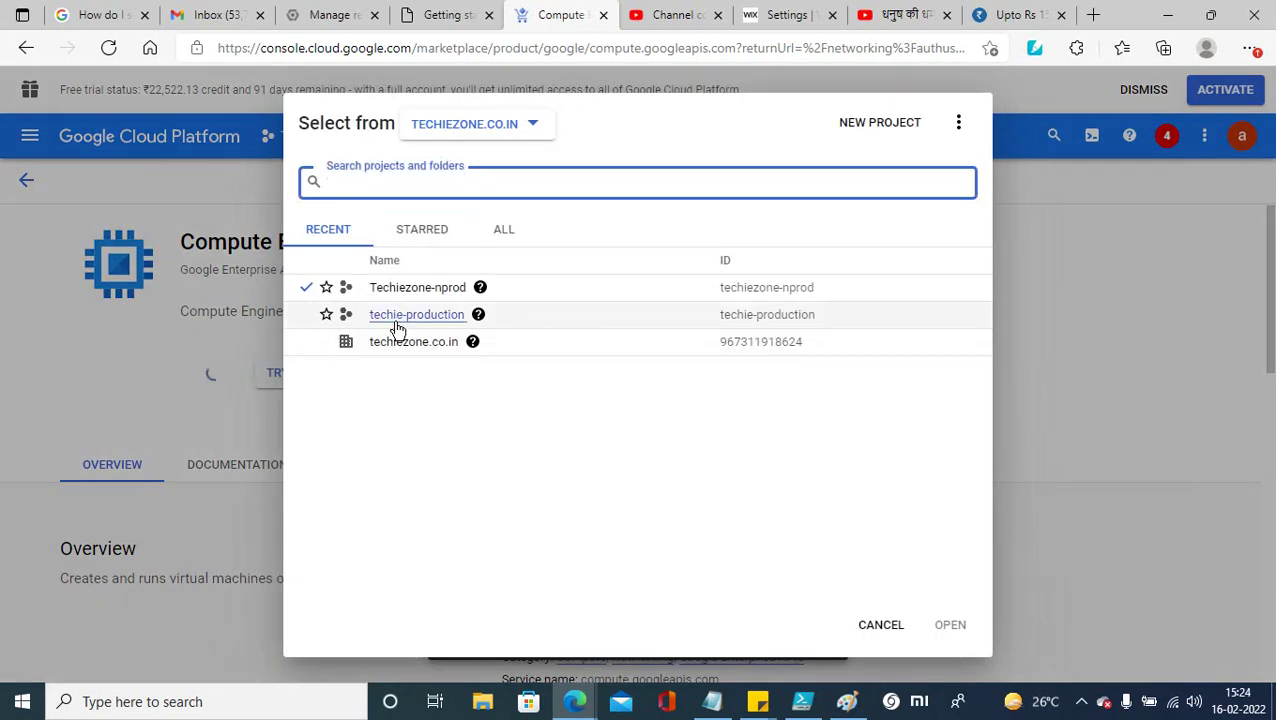
left_click(398, 320)
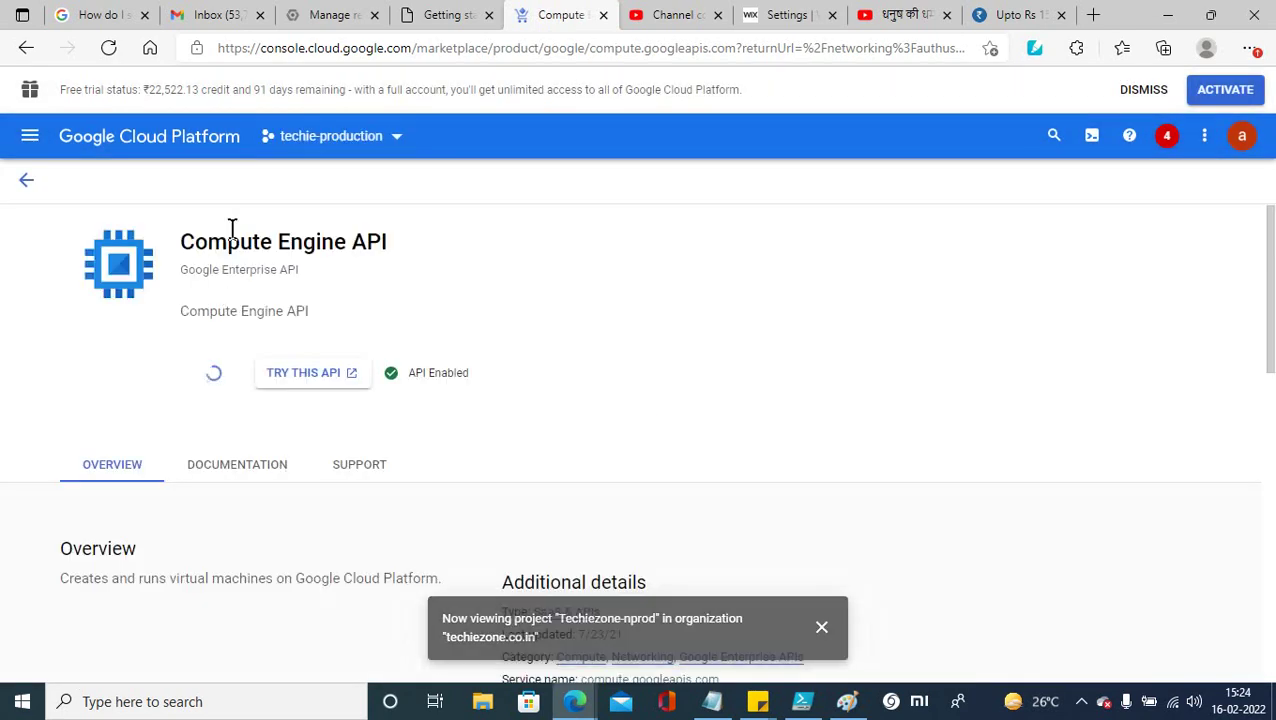
left_click(30, 135)
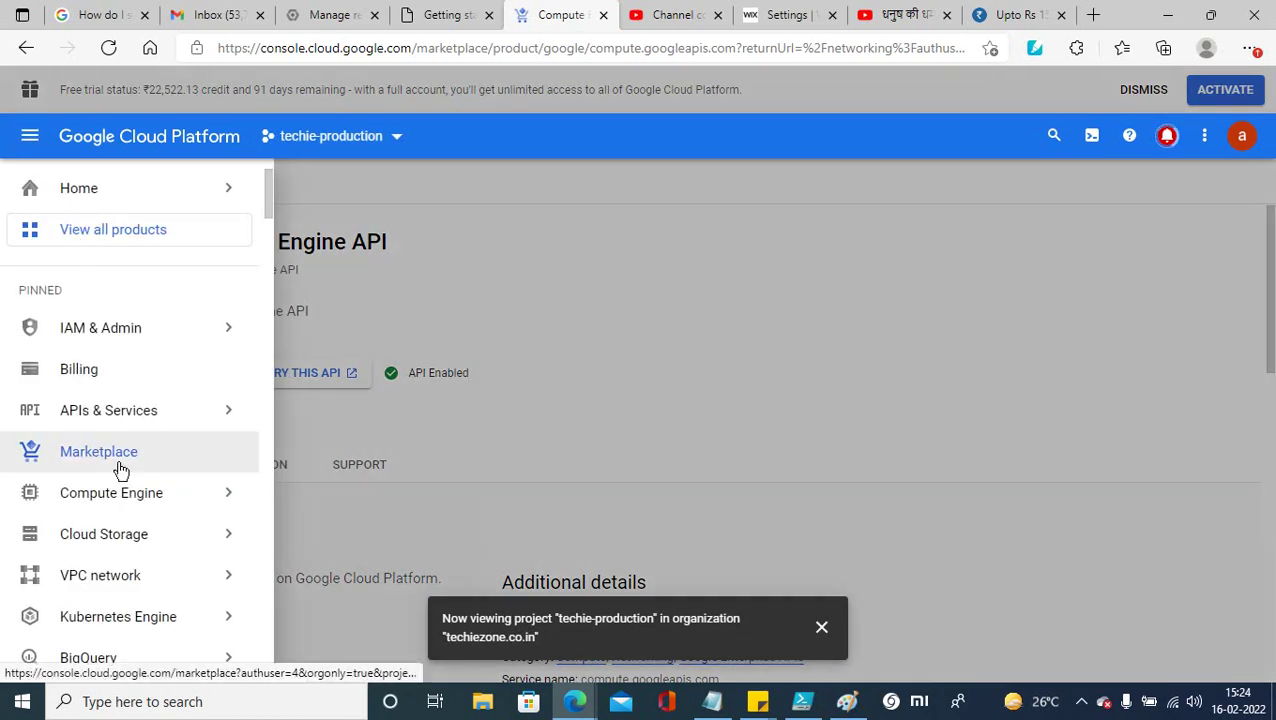
left_click(108, 578)
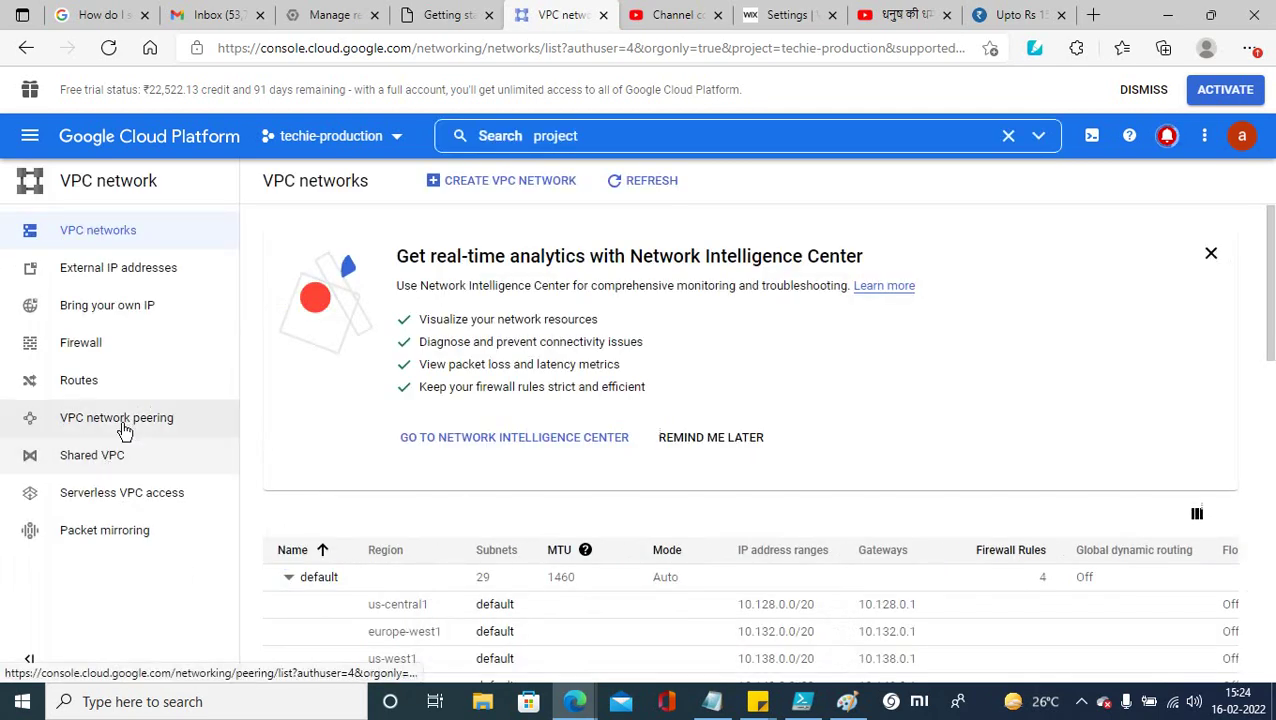
Step: Visit VPC network peering, then open techie-production's Shared VPC page
left_click(124, 428)
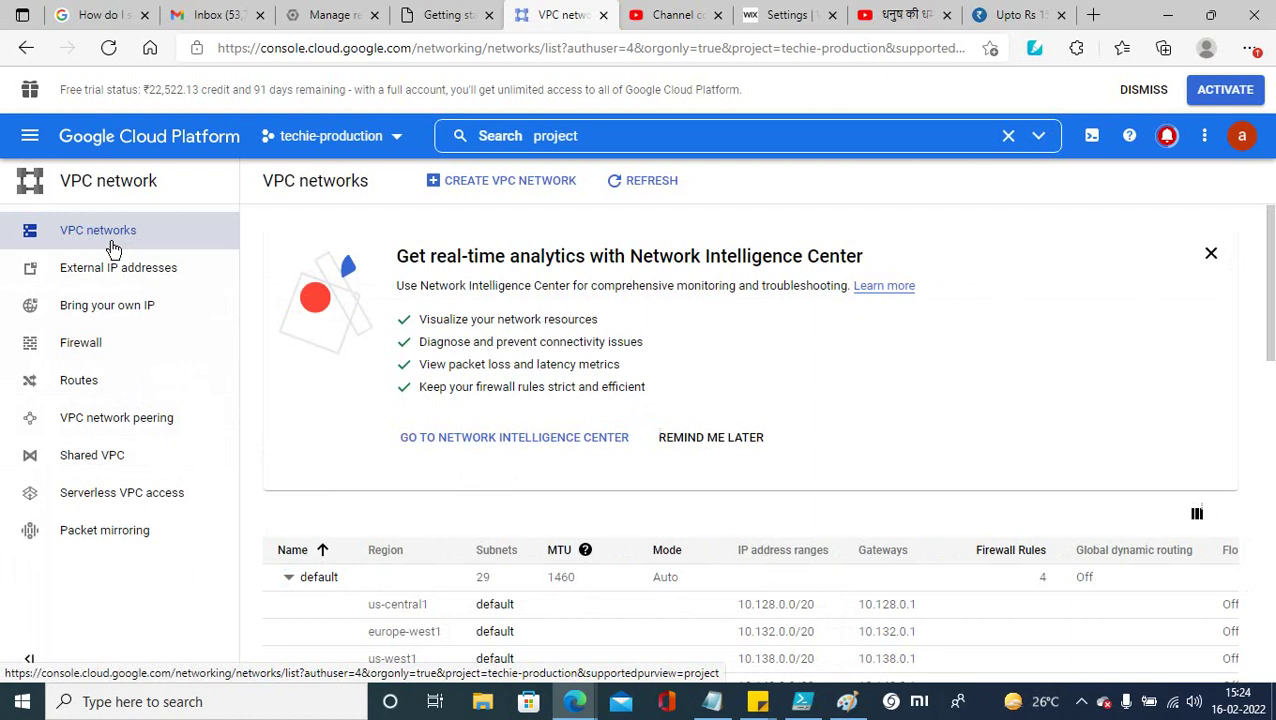
left_click(100, 466)
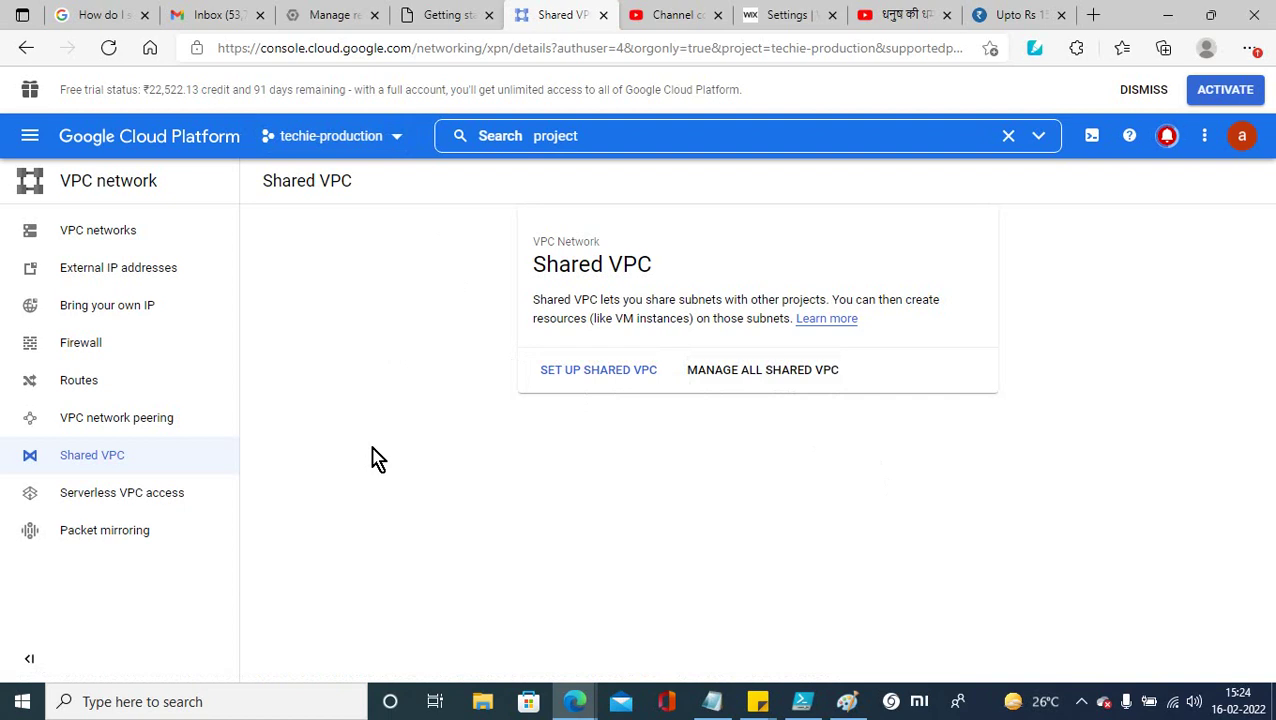
left_click(30, 136)
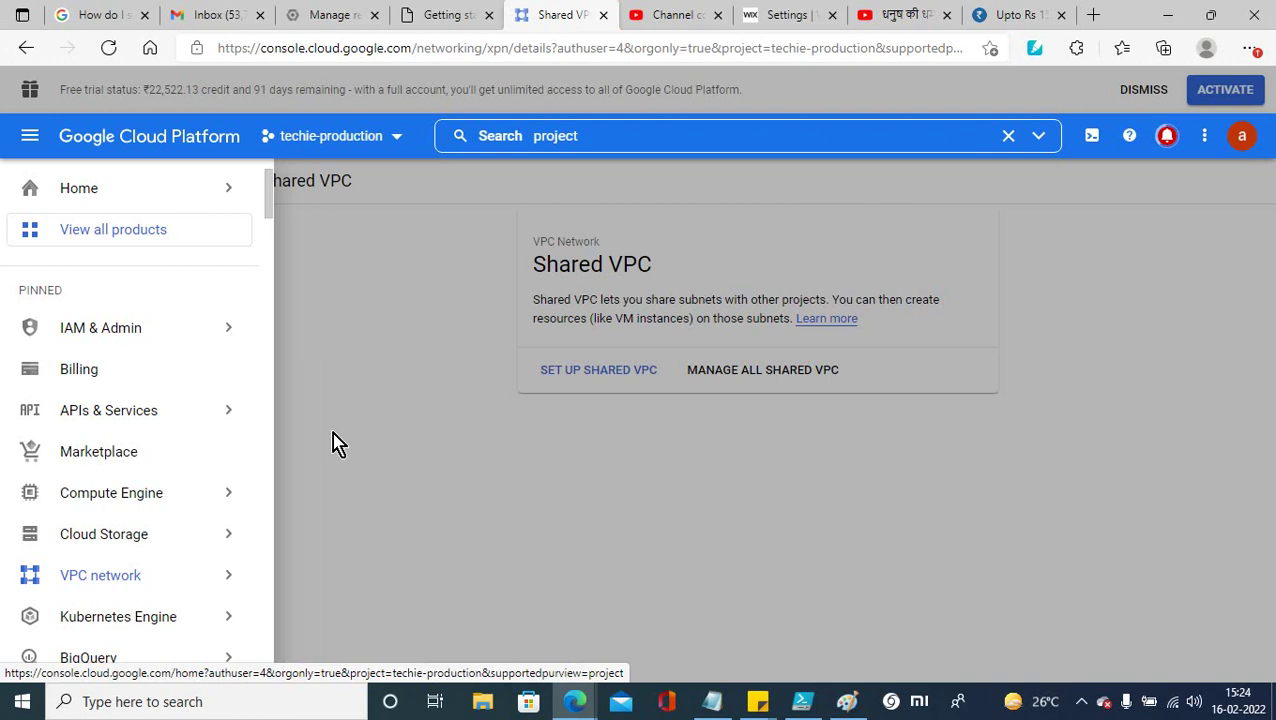
mouse_move(237, 342)
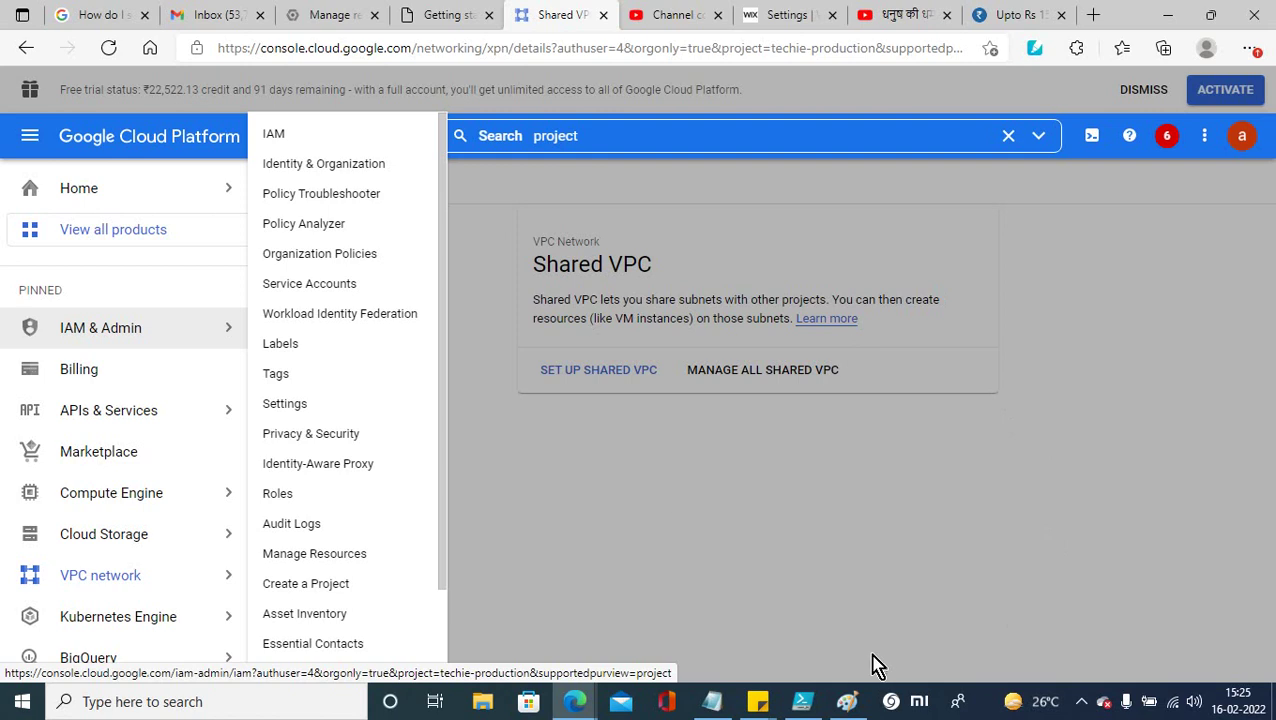
left_click(1082, 701)
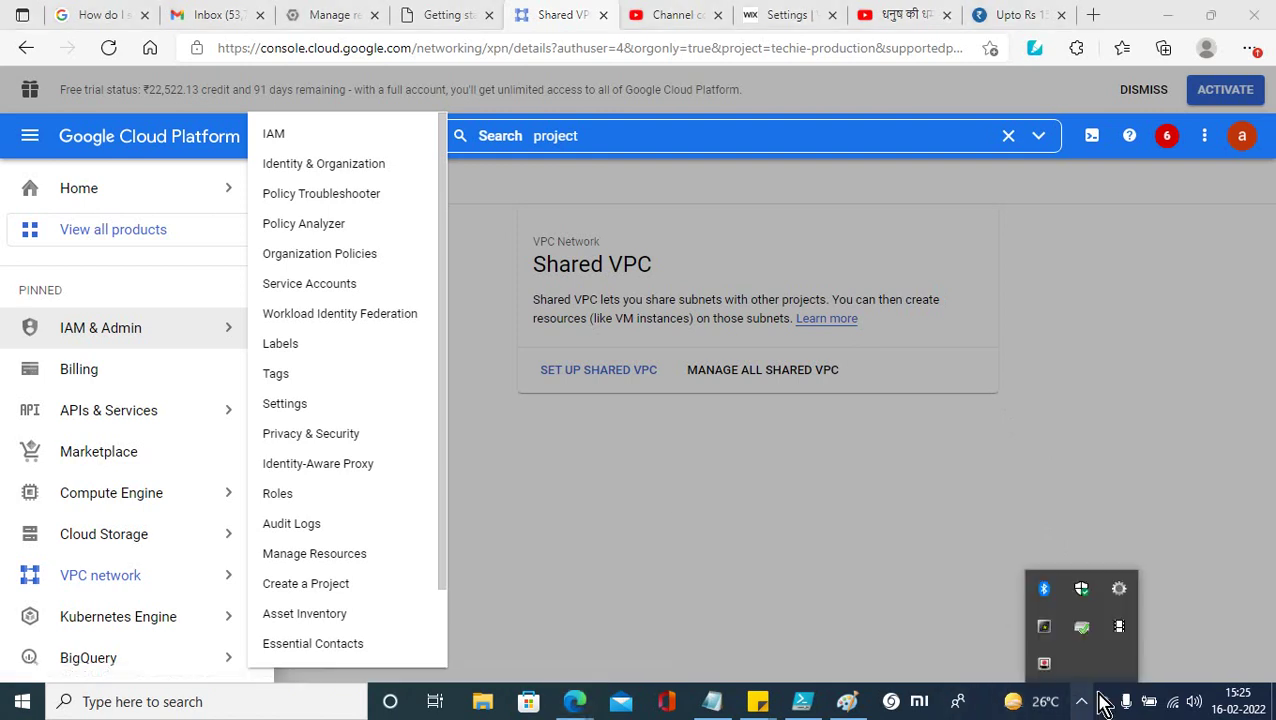